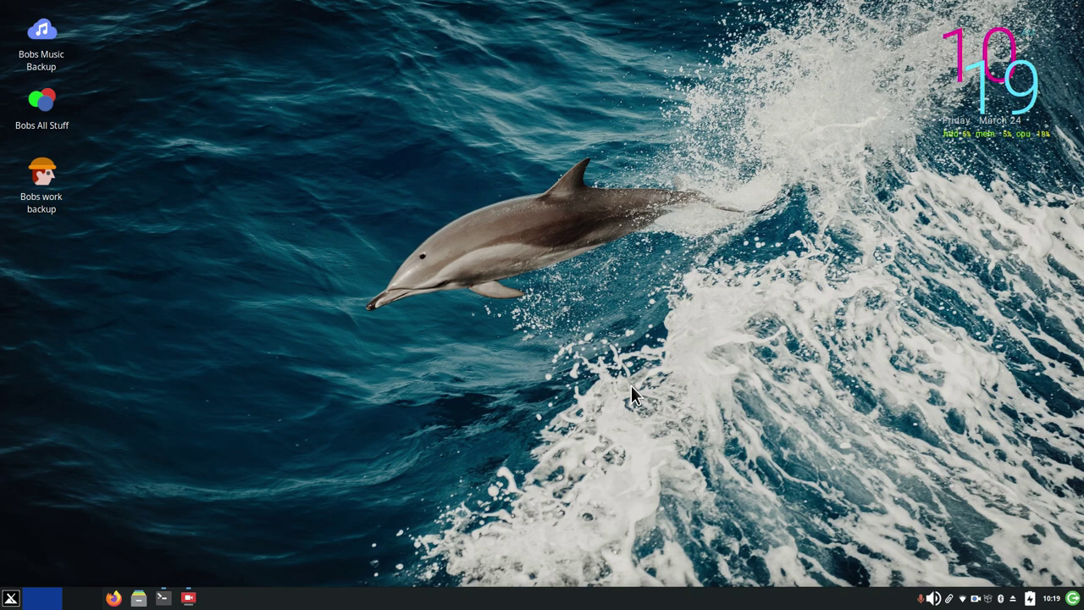
# Bring up the terminal's neofetch output, highlight the desktop environment version, and close the terminal
pyautogui.click(162, 598)
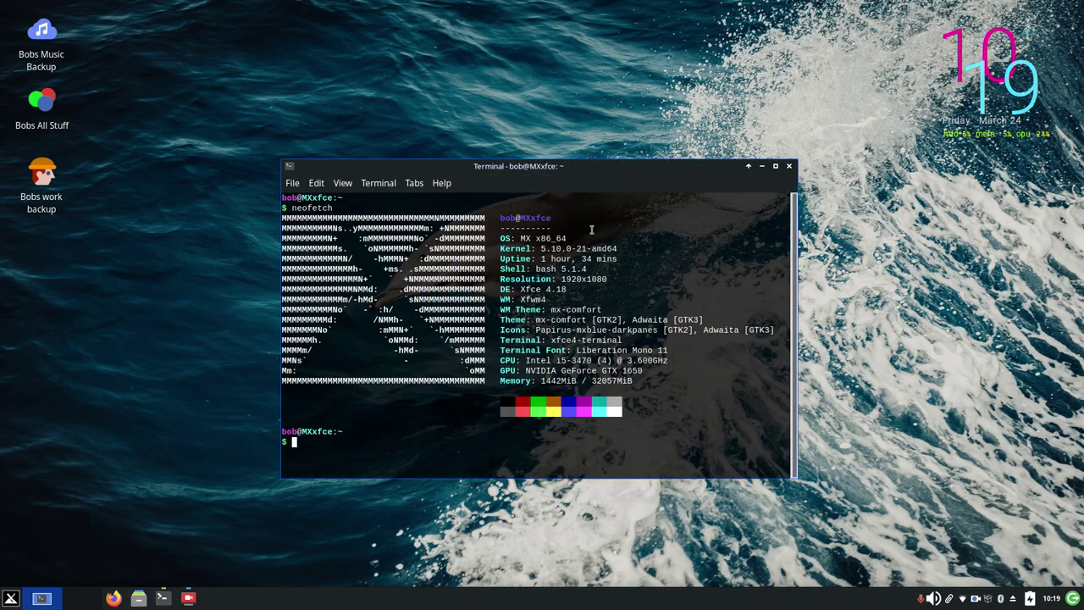
pyautogui.moveTo(519, 288); pyautogui.dragTo(577, 291)
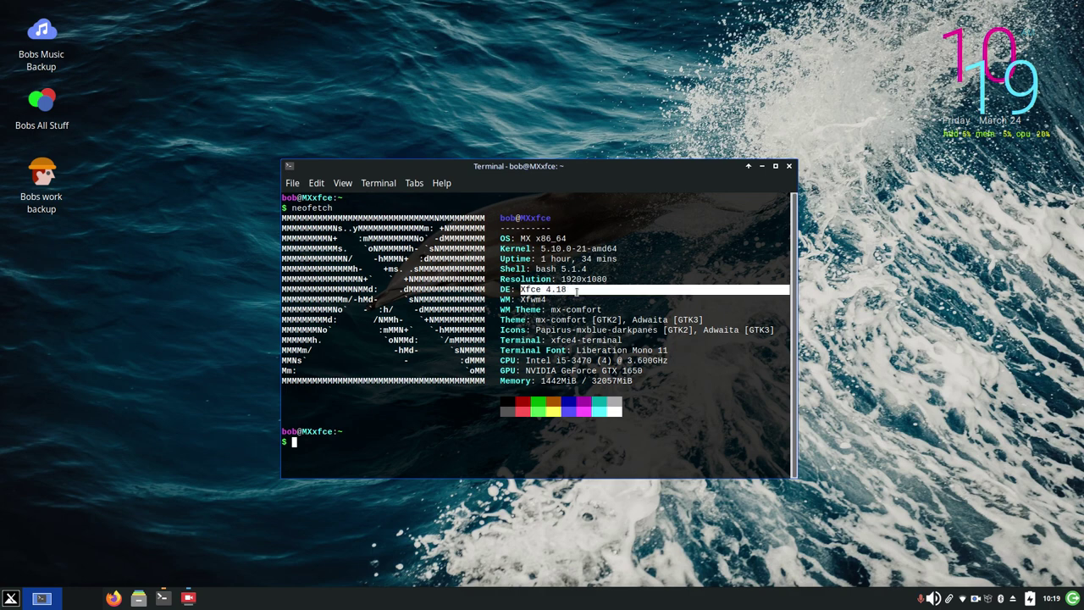
pyautogui.click(789, 167)
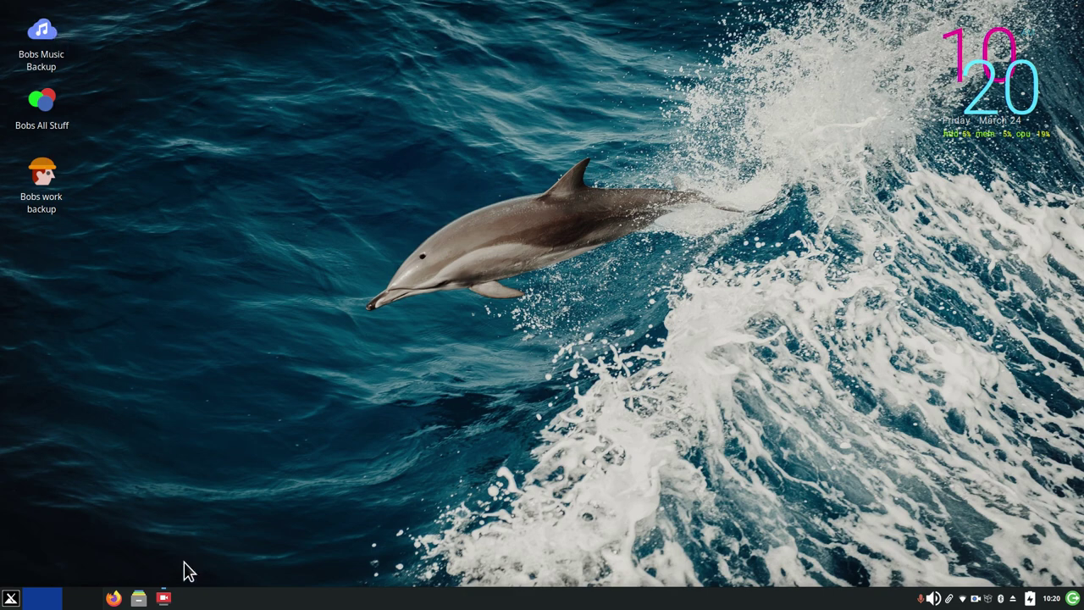
# Open the USB1 drive in the file manager and move the window clear of the desktop launchers
pyautogui.click(139, 598)
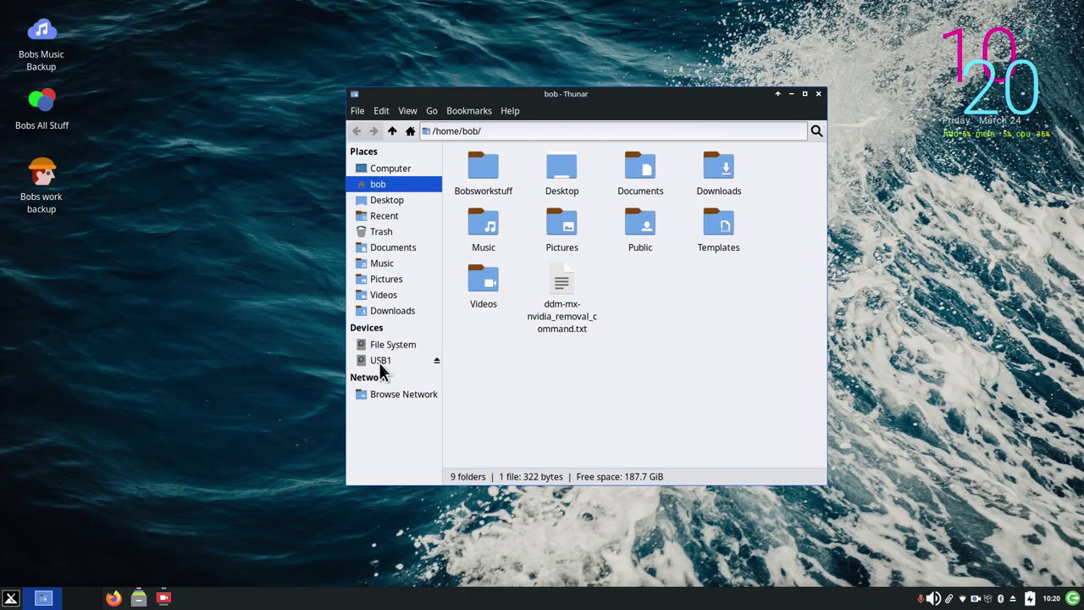
pyautogui.moveTo(383, 366)
pyautogui.click(391, 359)
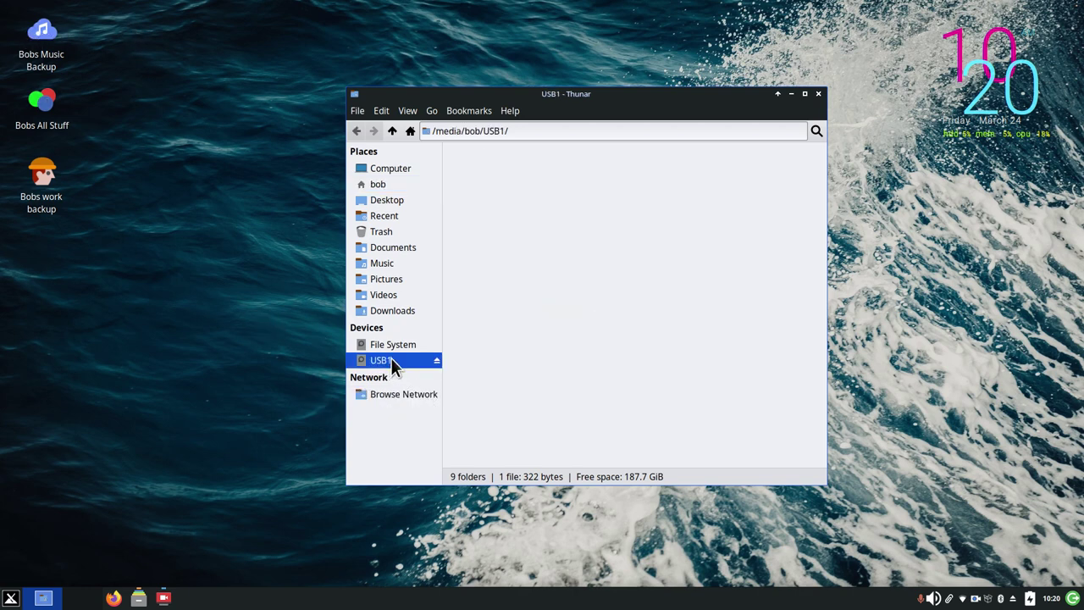
pyautogui.moveTo(590, 99); pyautogui.dragTo(660, 52)
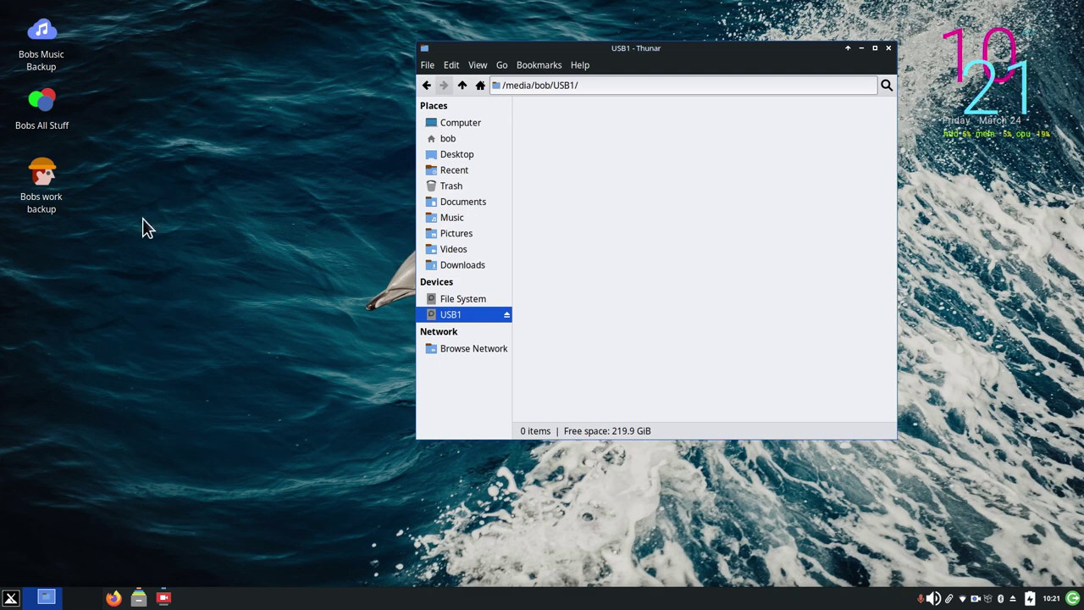
# Examine the contents of the home folder's Bobsworkstuff, Documents, Downloads, Music and Pictures folders
pyautogui.click(449, 140)
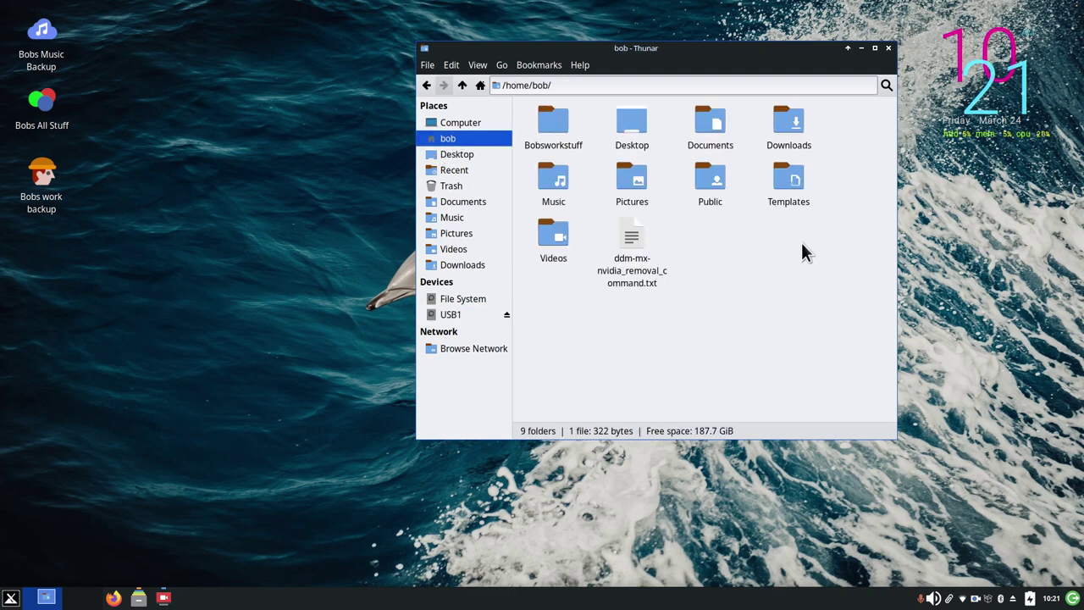
pyautogui.doubleClick(555, 120)
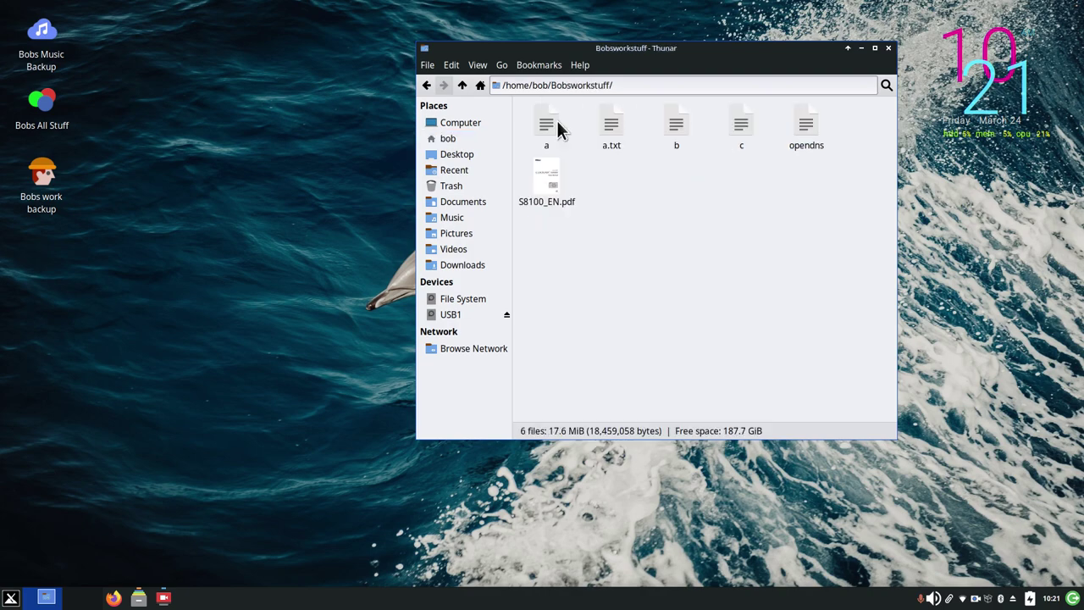
pyautogui.press('BackSpace')
pyautogui.doubleClick(707, 125)
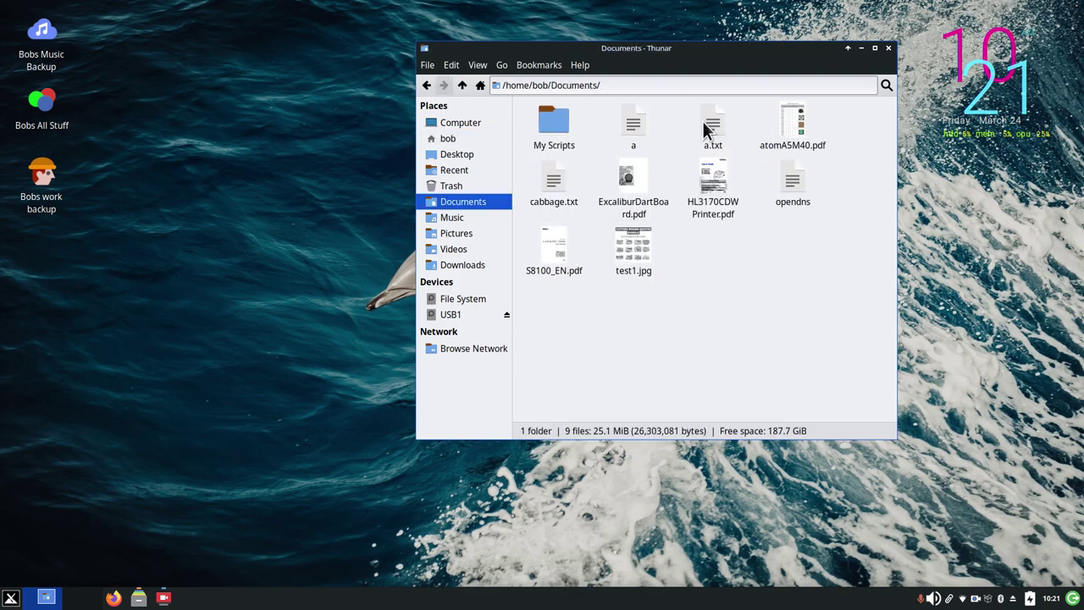
pyautogui.press('BackSpace')
pyautogui.doubleClick(792, 118)
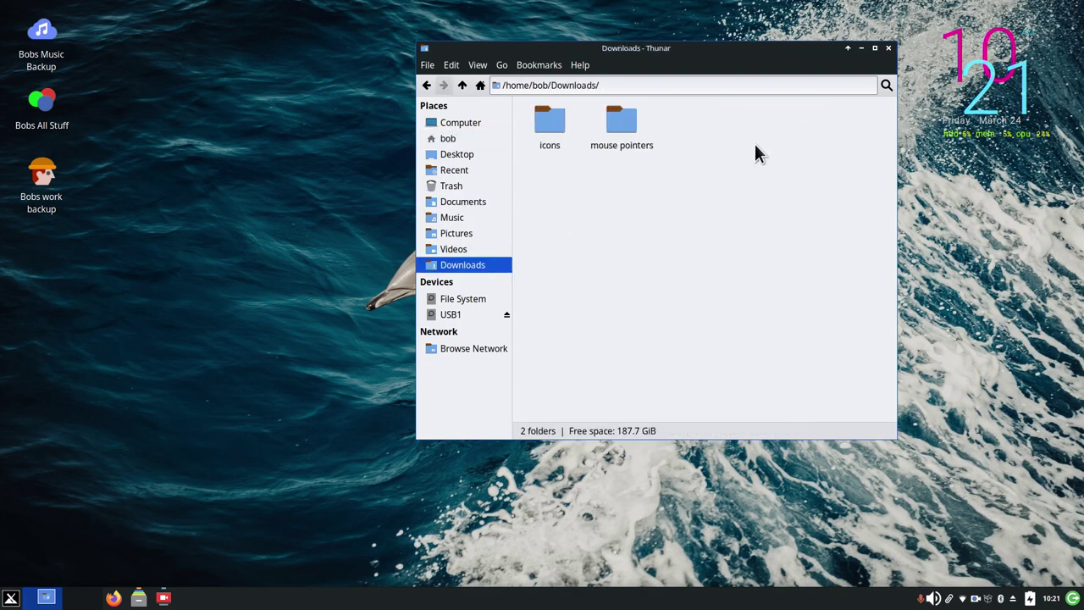
pyautogui.press('BackSpace')
pyautogui.doubleClick(557, 182)
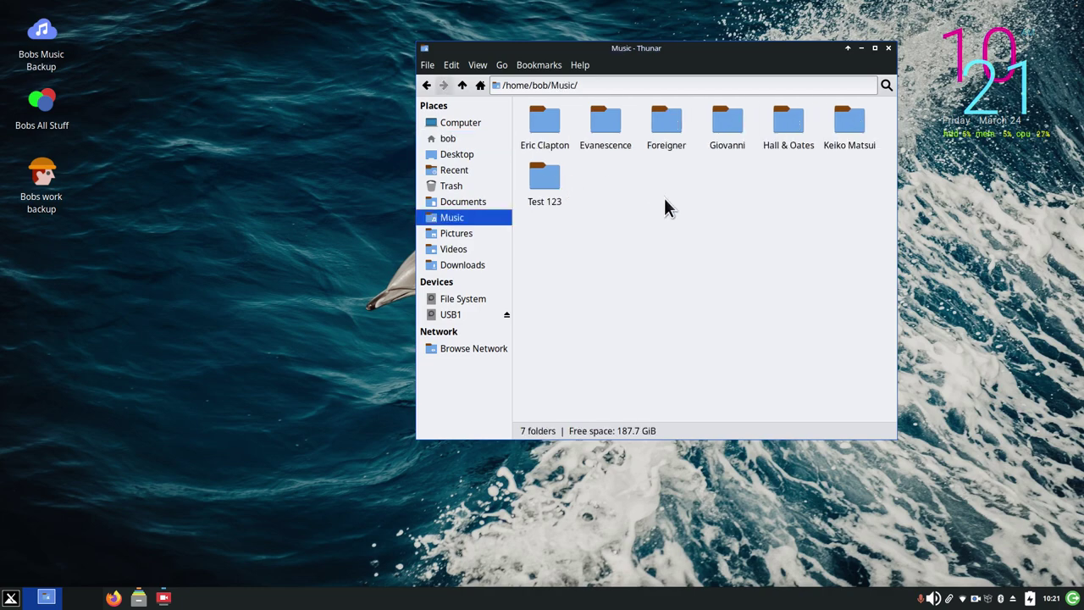
pyautogui.press('BackSpace')
pyautogui.doubleClick(623, 180)
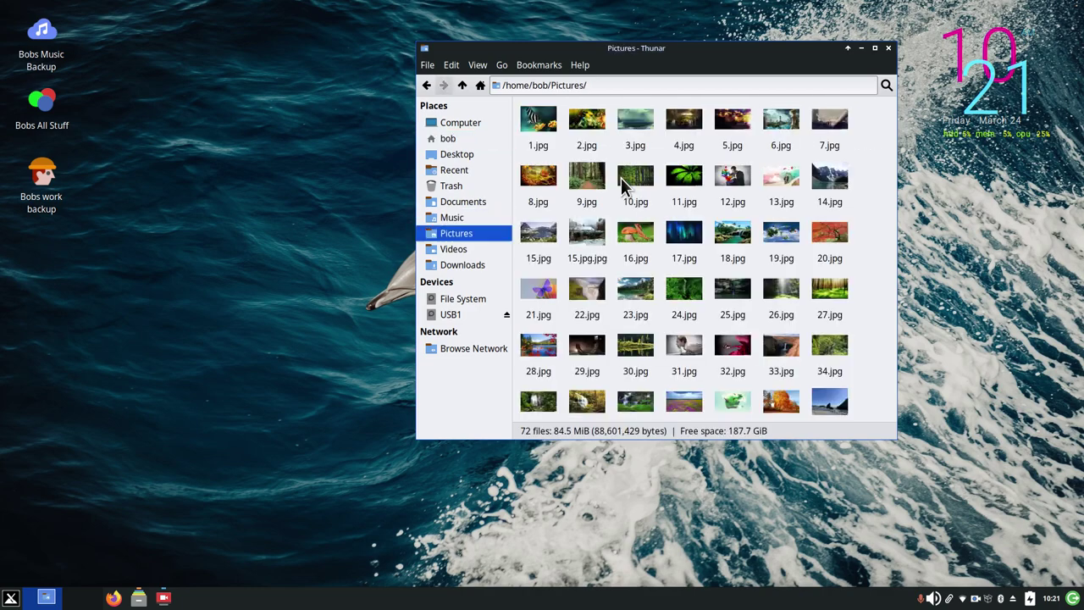
pyautogui.press('BackSpace')
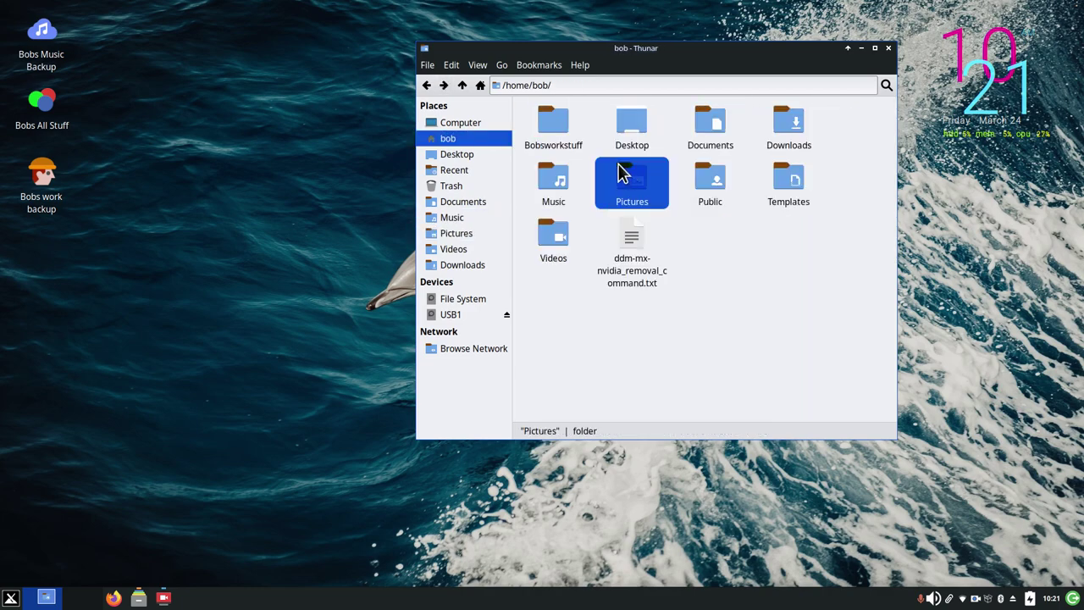
# Run the work backup launcher with USB1 displayed and compare the drive's Bobsworkstuff folder with the original in the home folder
pyautogui.click(449, 314)
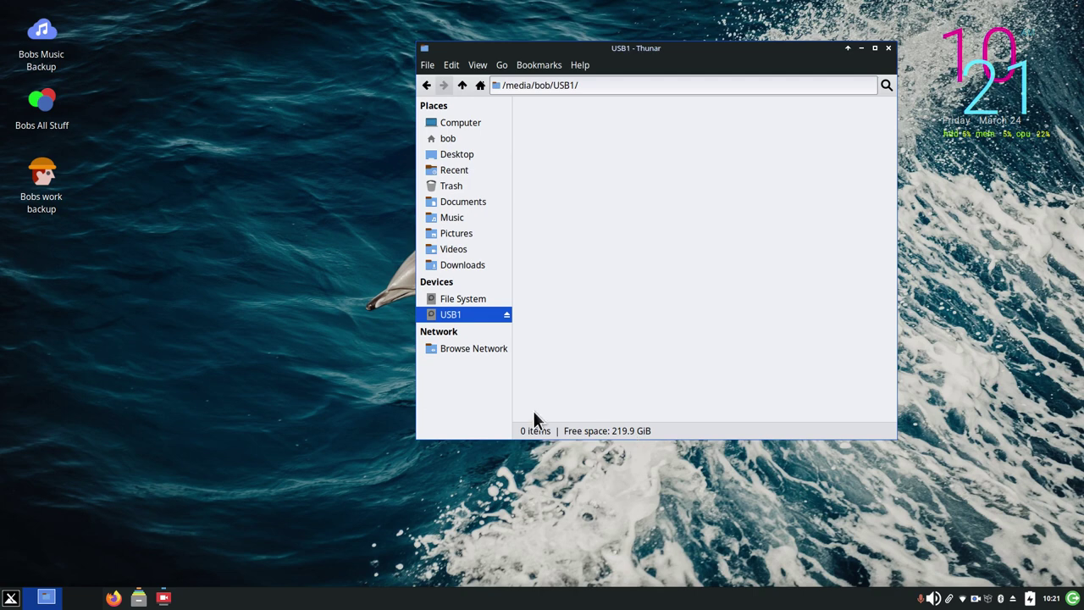
pyautogui.doubleClick(41, 174)
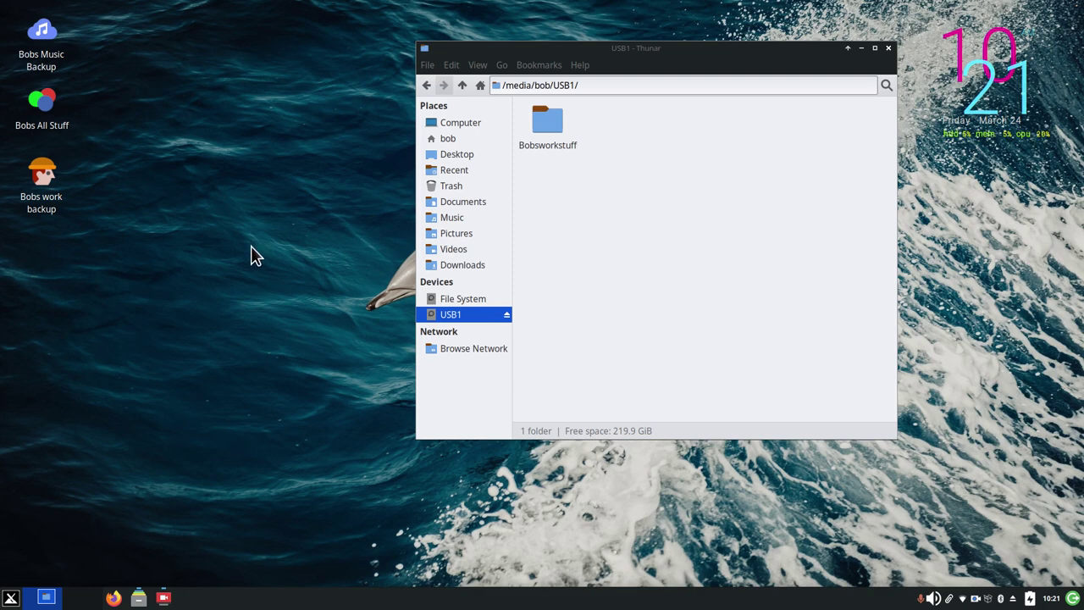
pyautogui.doubleClick(535, 122)
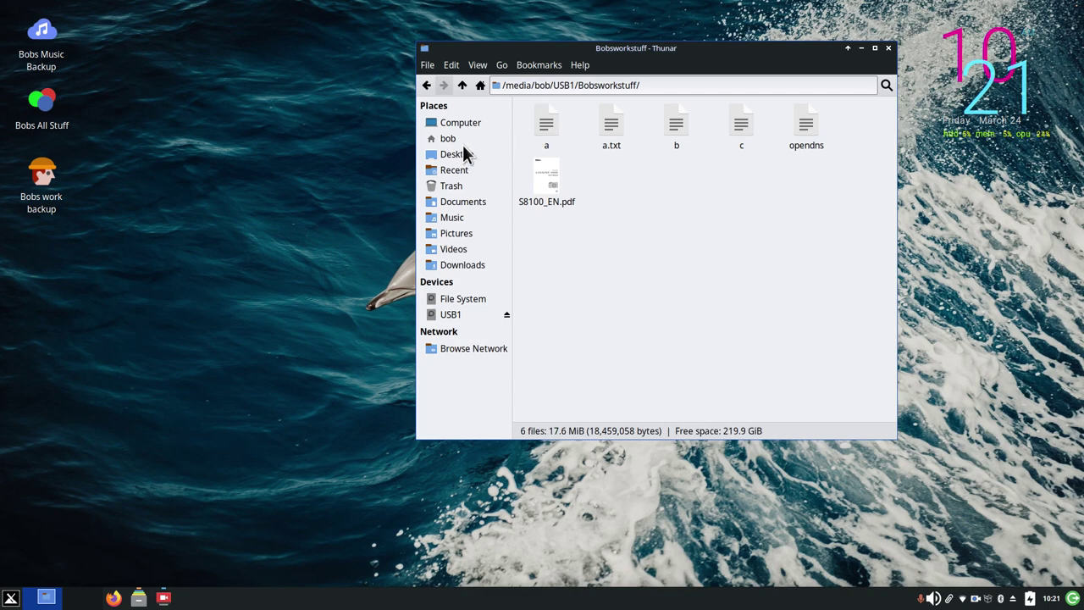
pyautogui.click(460, 141)
pyautogui.doubleClick(552, 121)
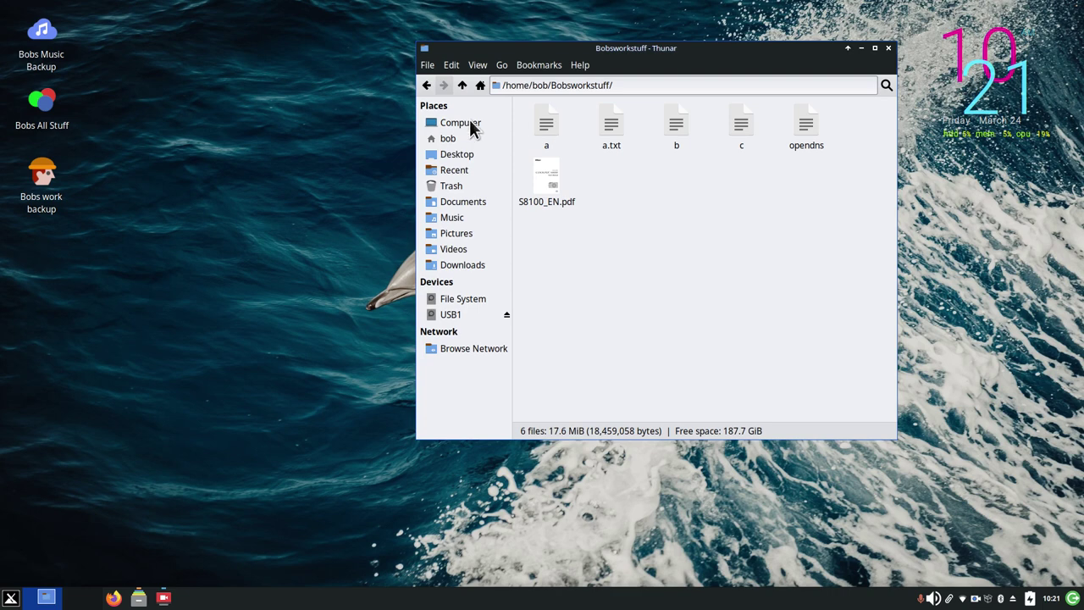
# Run the music backup launcher with USB1 displayed and open the Eric Clapton folder inside the drive's Music folder
pyautogui.click(468, 314)
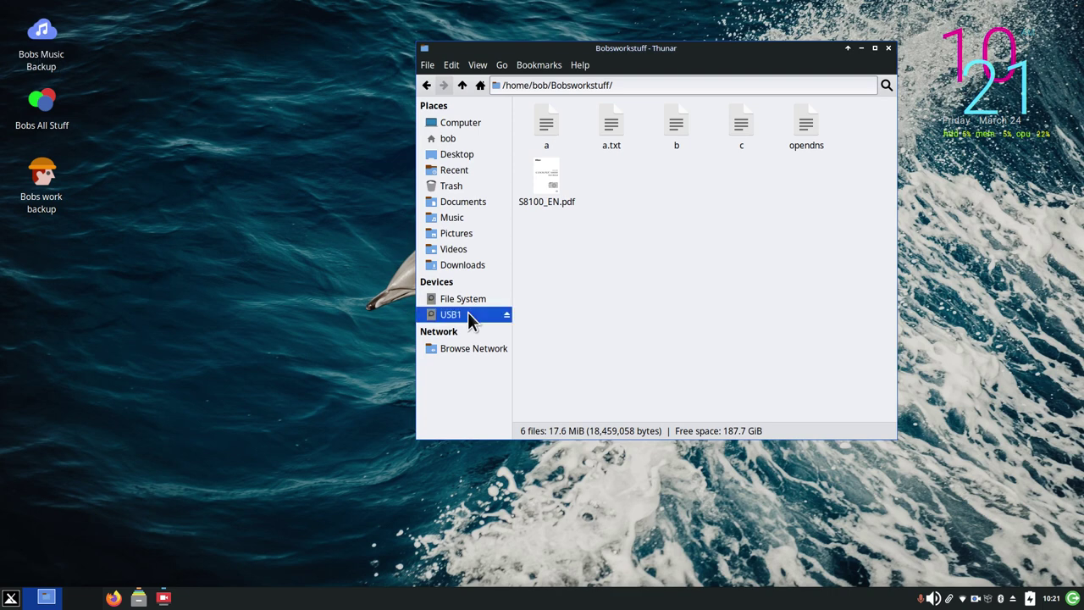
pyautogui.click(40, 39)
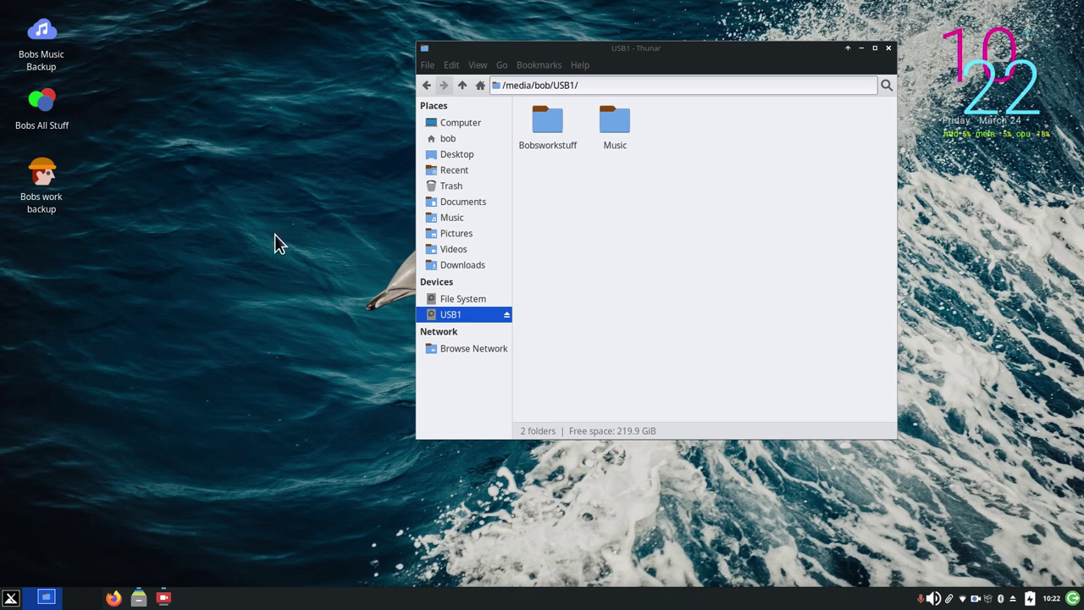
pyautogui.doubleClick(610, 118)
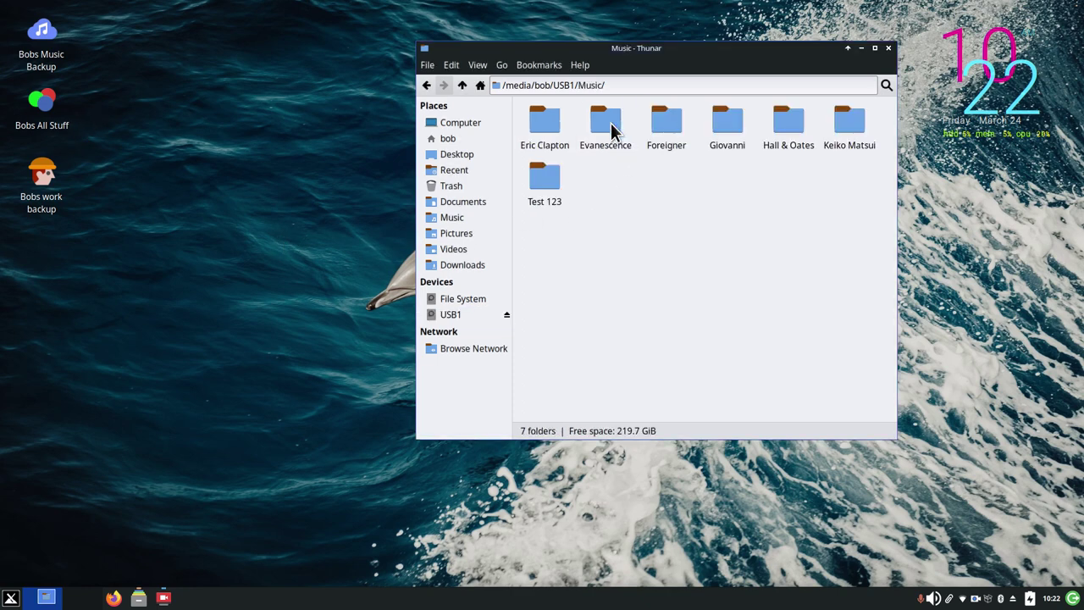
pyautogui.doubleClick(535, 123)
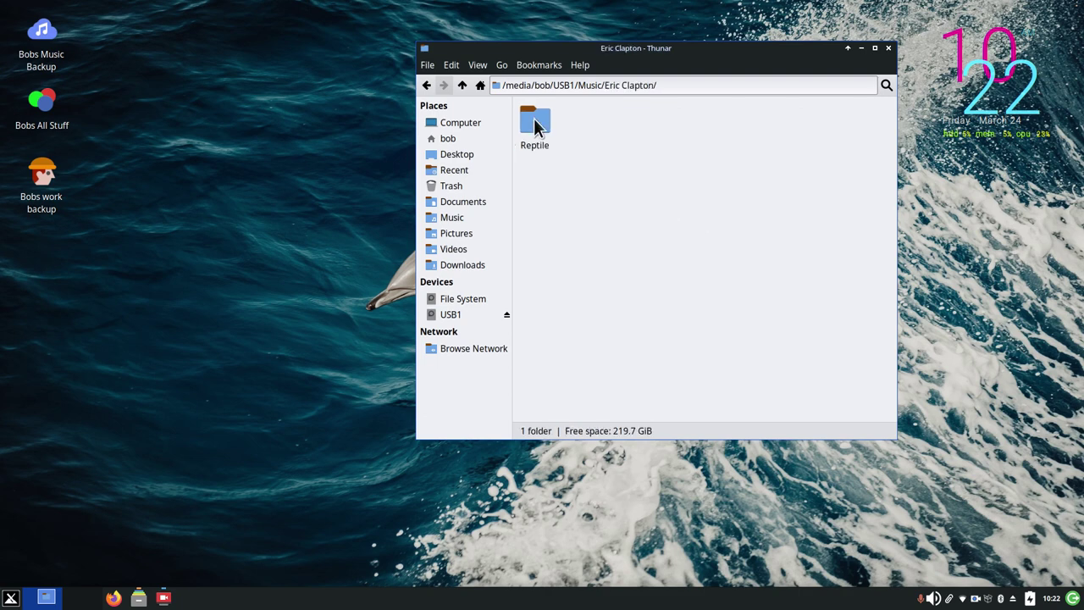
# Compare the home Music folder's contents with the Music folder on USB1
pyautogui.click(449, 138)
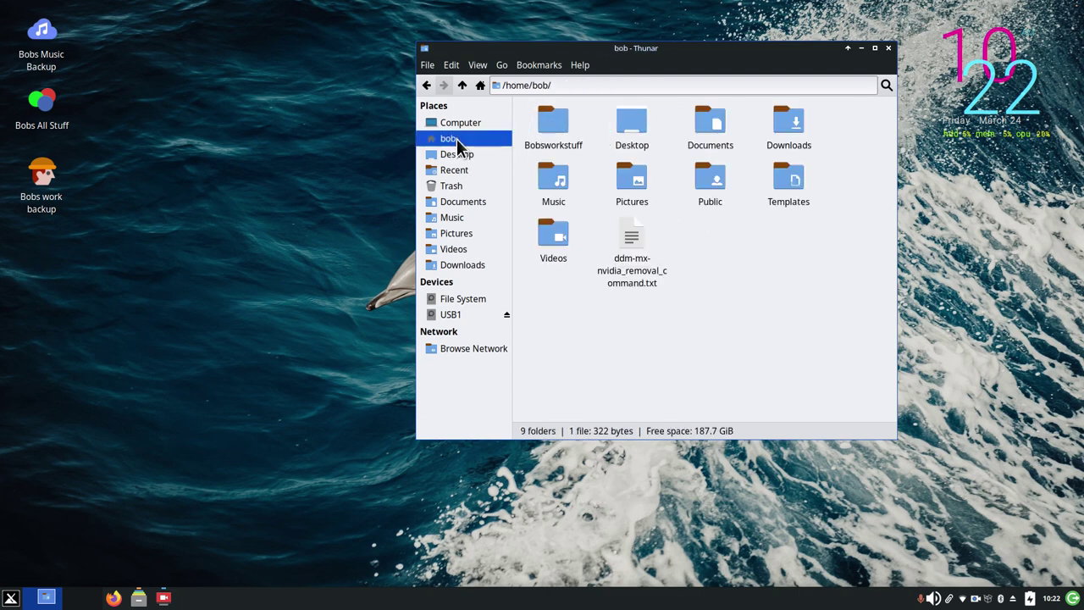
pyautogui.click(453, 217)
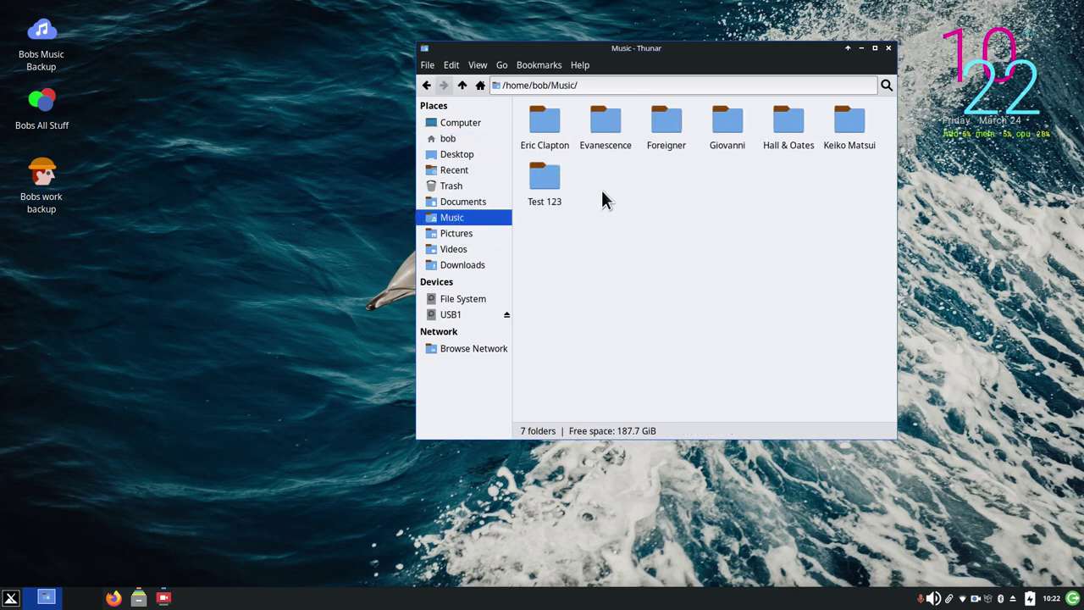
pyautogui.click(454, 314)
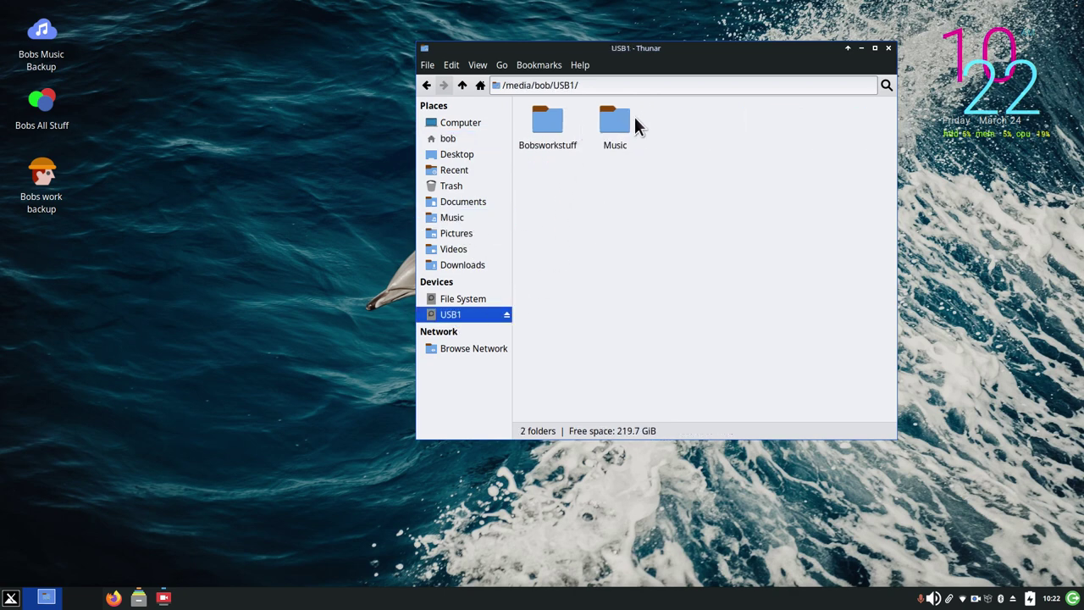
pyautogui.doubleClick(613, 125)
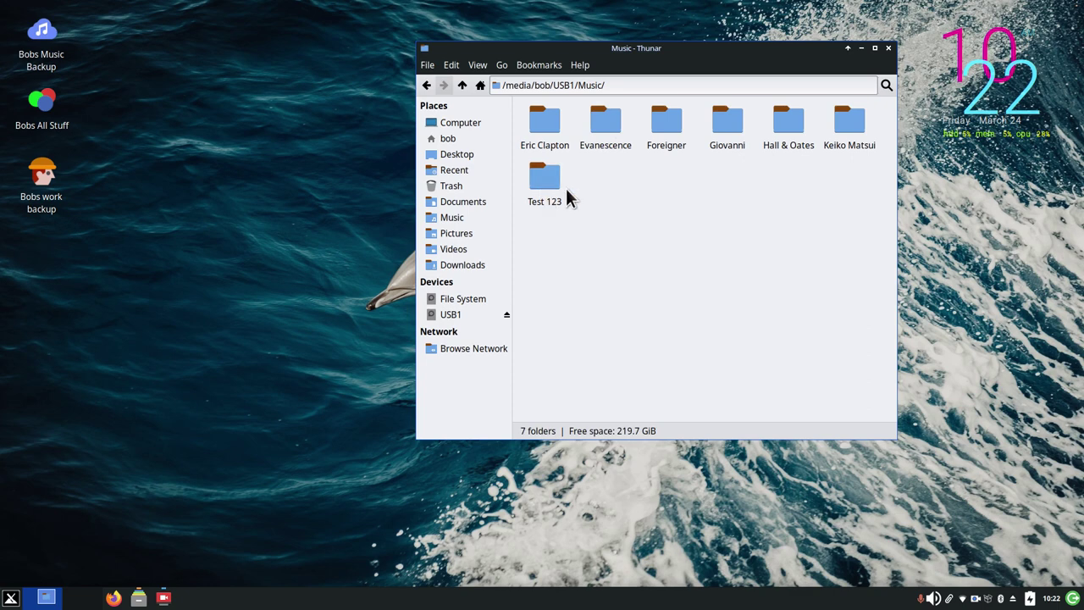
# Create a new folder named "test 456" in the home Music folder
pyautogui.click(459, 219)
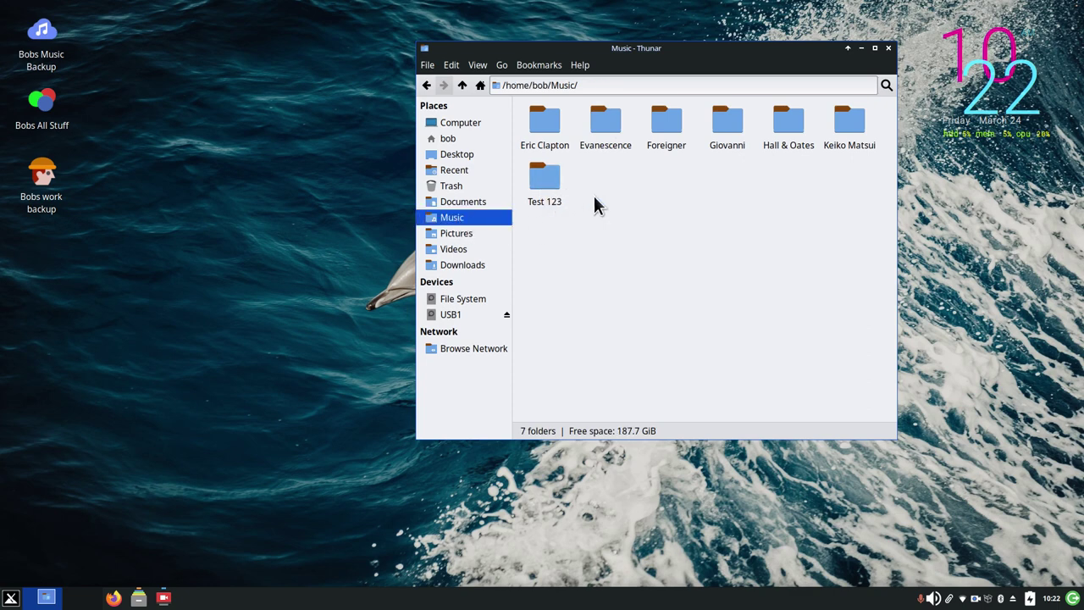
pyautogui.rightClick(641, 189)
pyautogui.click(703, 199)
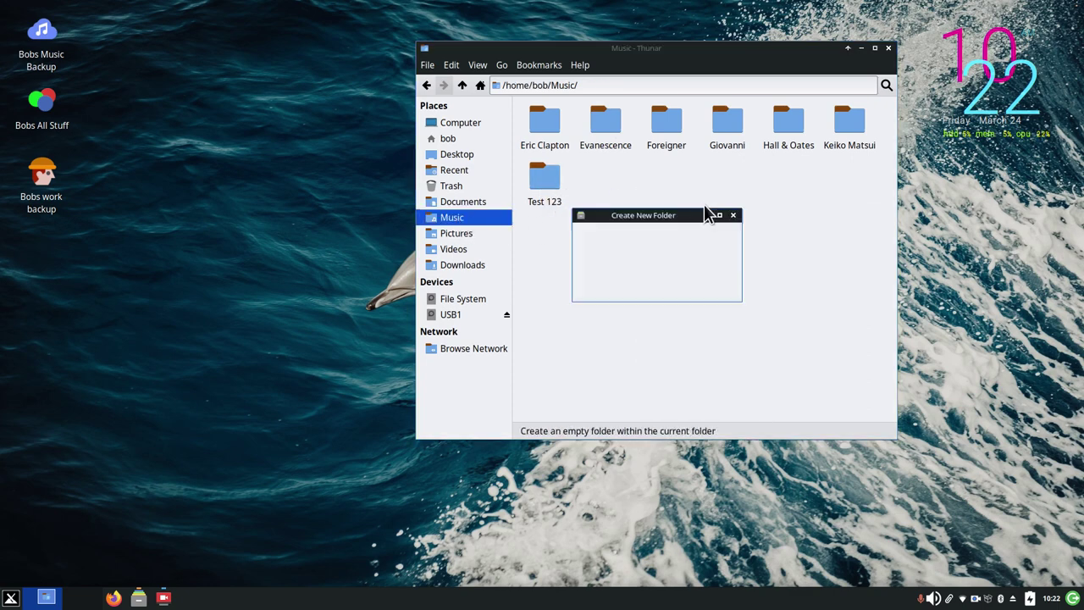
pyautogui.write('te')
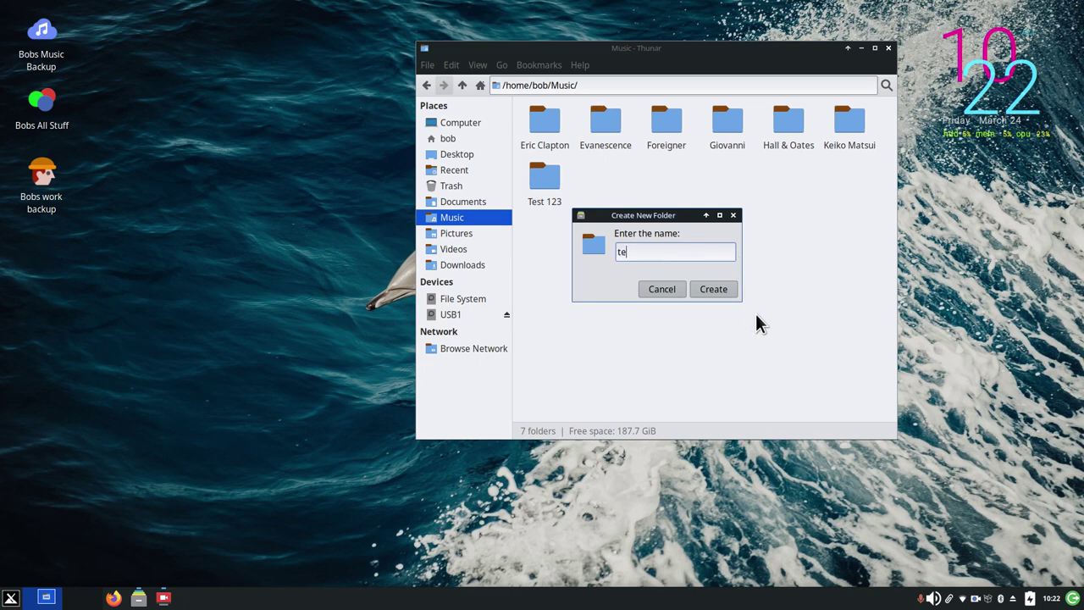
pyautogui.write('st 456')
pyautogui.click(708, 288)
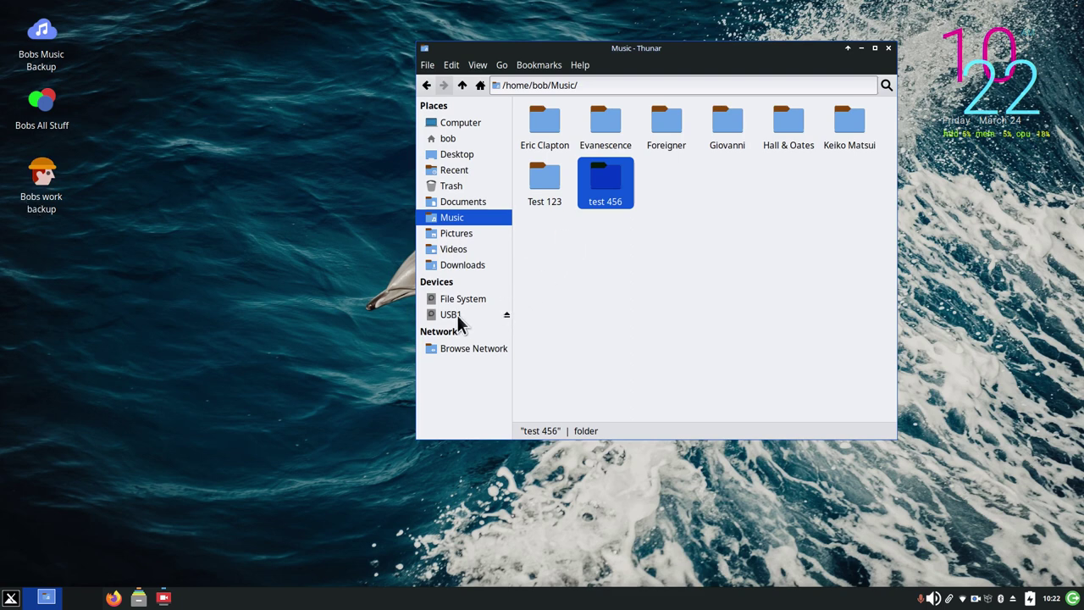
# Rerun the music backup launcher with the USB1 Music folder displayed to copy over the "test 456" folder
pyautogui.moveTo(450, 320)
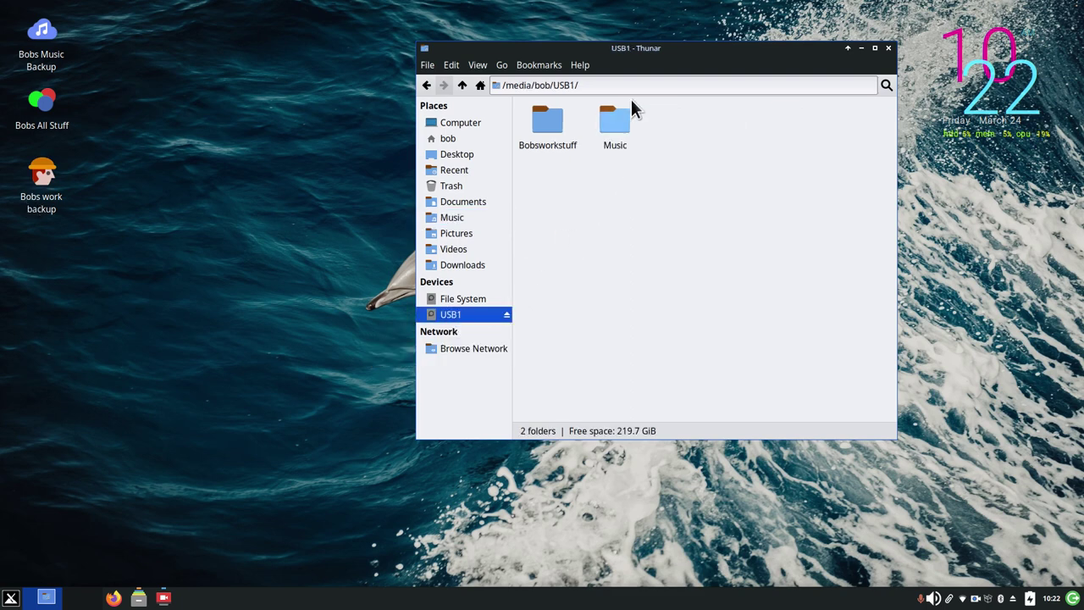
pyautogui.doubleClick(618, 134)
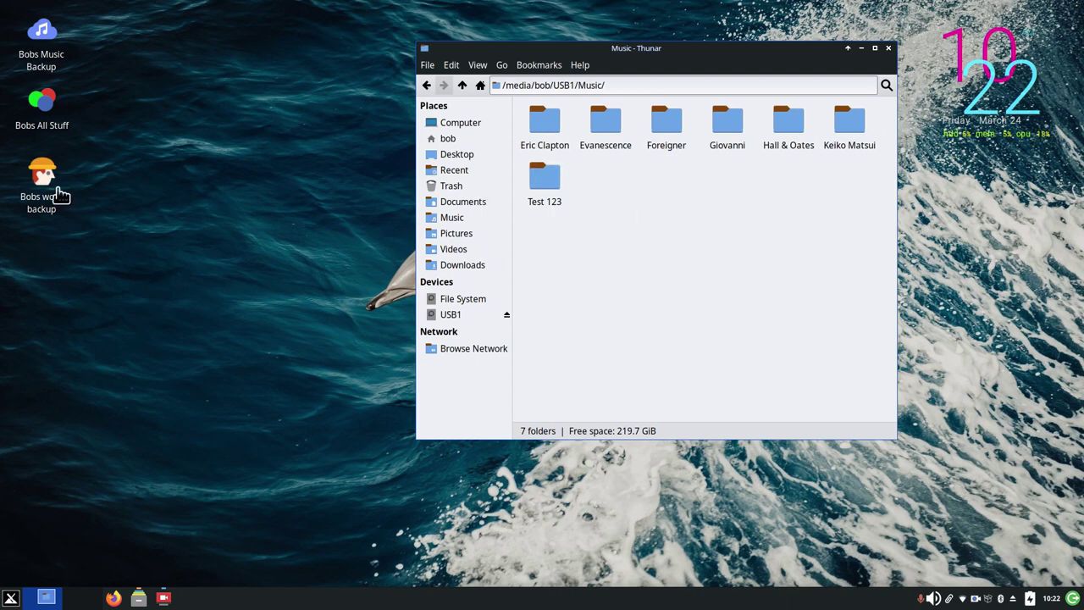
pyautogui.doubleClick(40, 36)
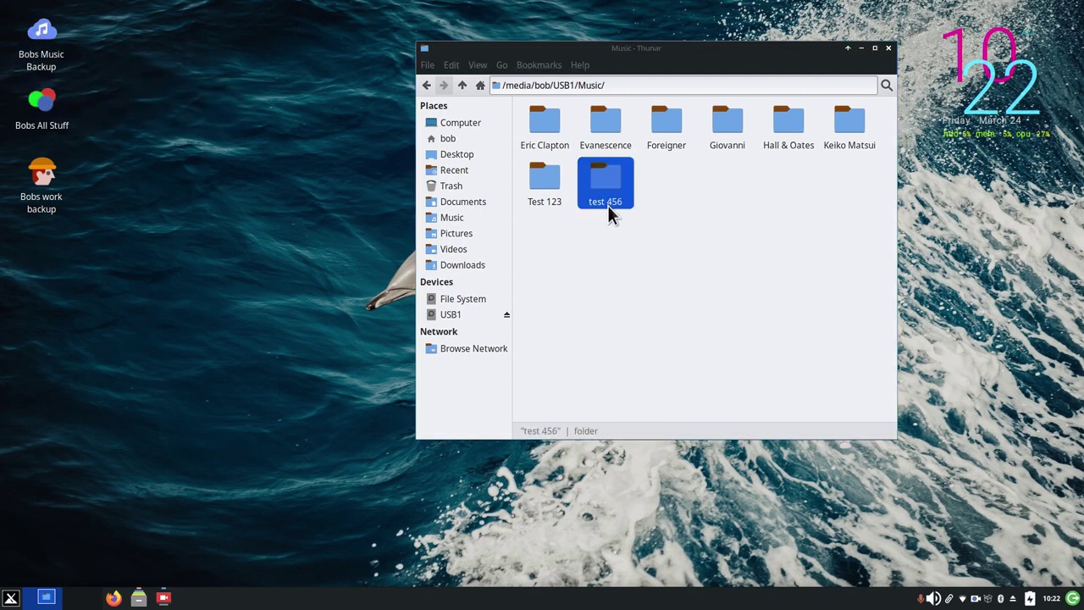
# Check the "test 456" folder in both the USB1 Music folder and the home Music folder, and return to USB1
pyautogui.click(451, 315)
pyautogui.doubleClick(619, 123)
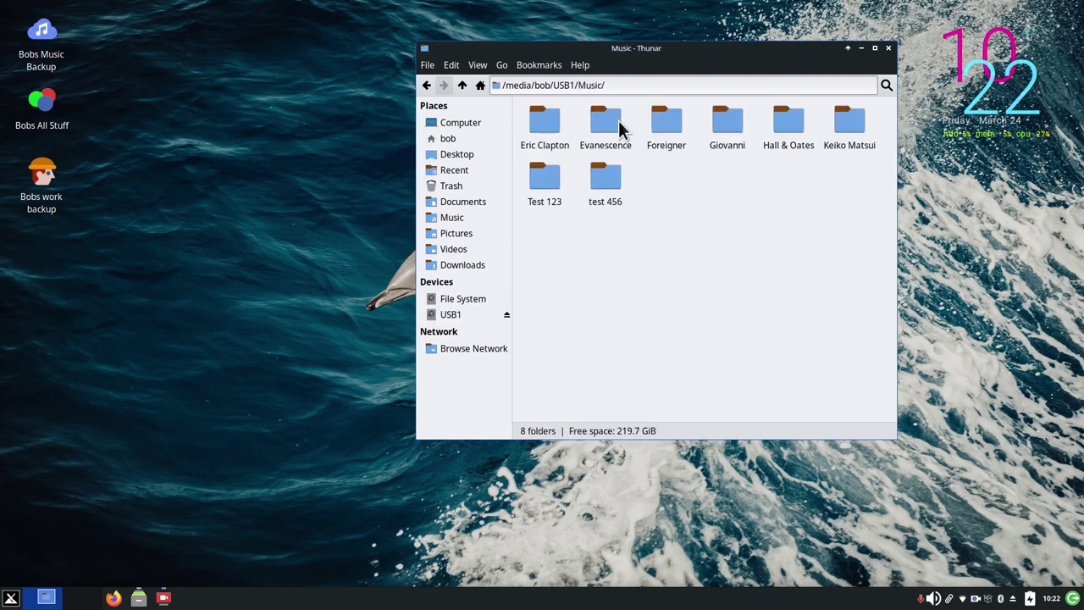
pyautogui.click(452, 218)
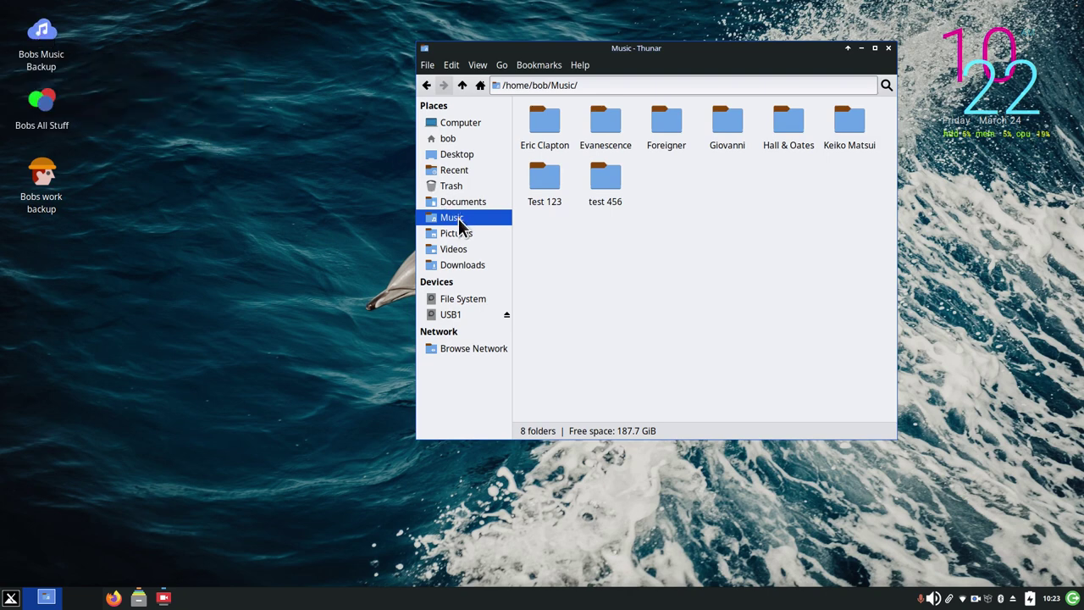
pyautogui.click(457, 315)
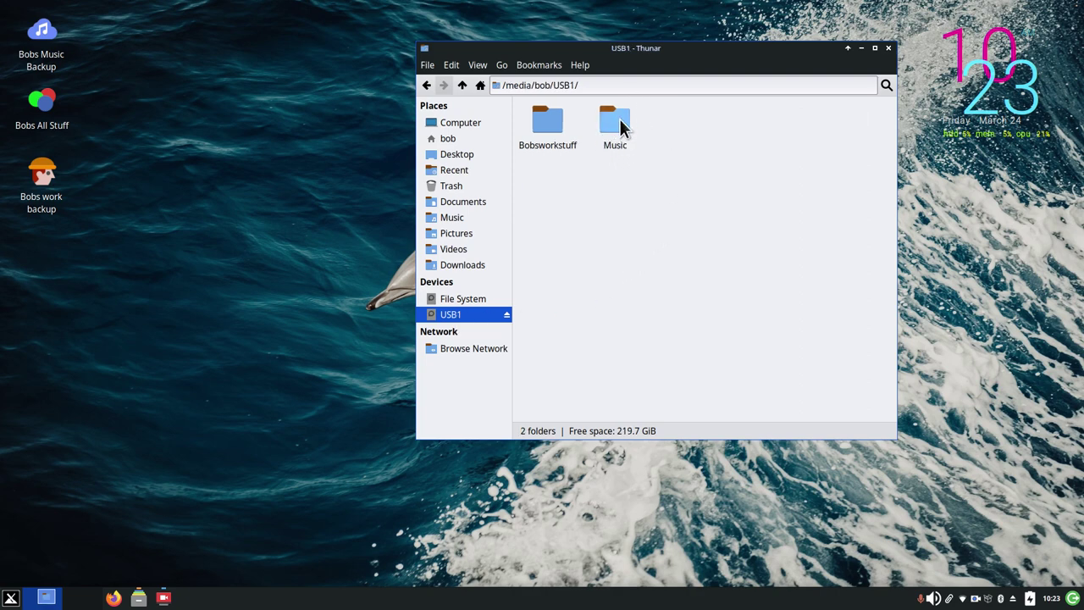
# Compare the folders in the home Music folder with those in the Music folder on USB1
pyautogui.click(451, 218)
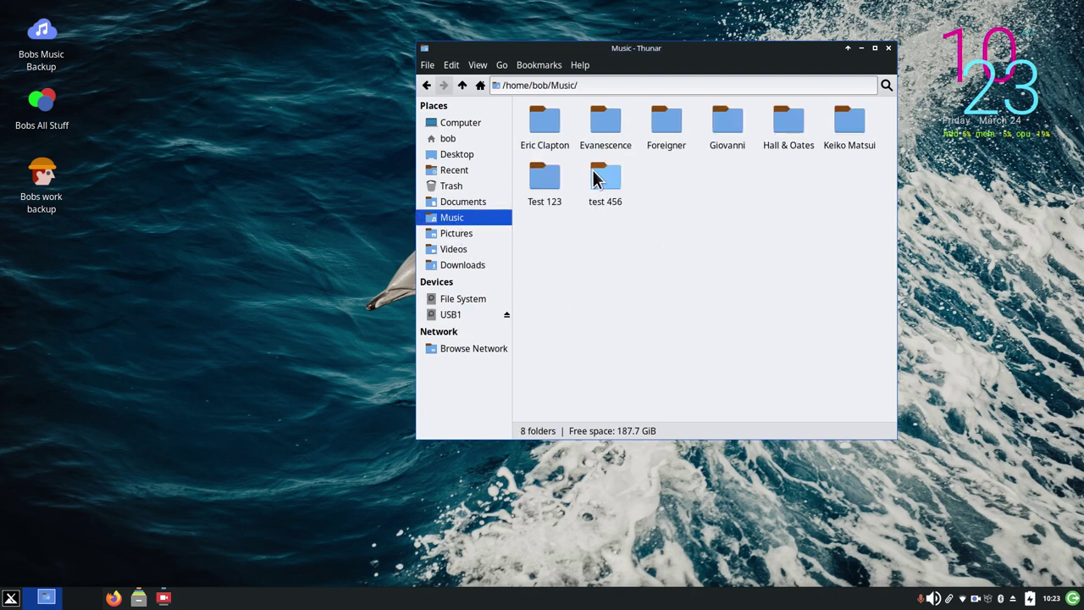
pyautogui.click(457, 313)
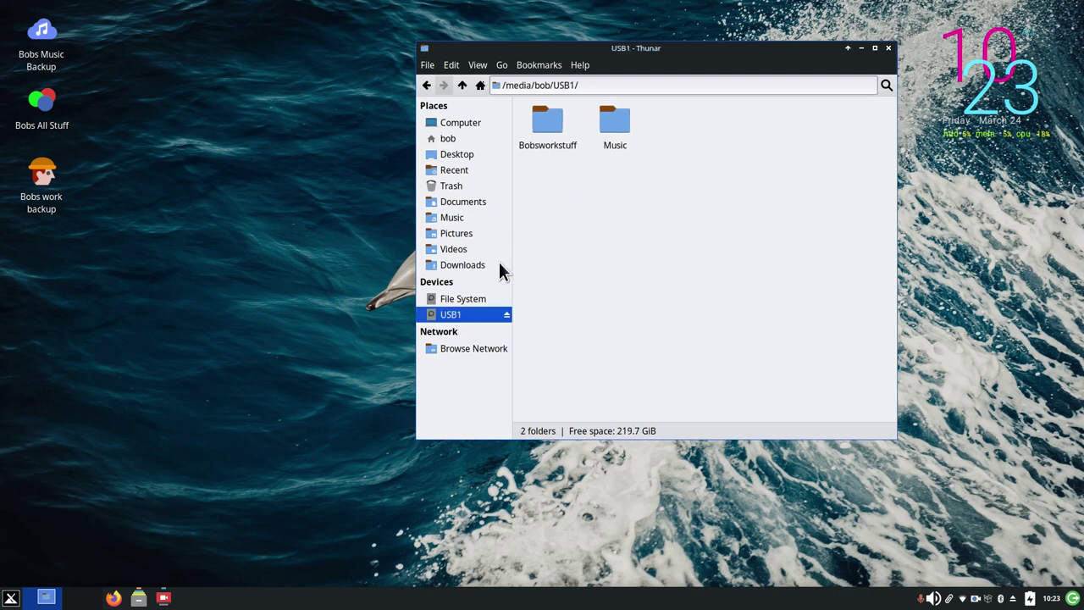
pyautogui.doubleClick(607, 120)
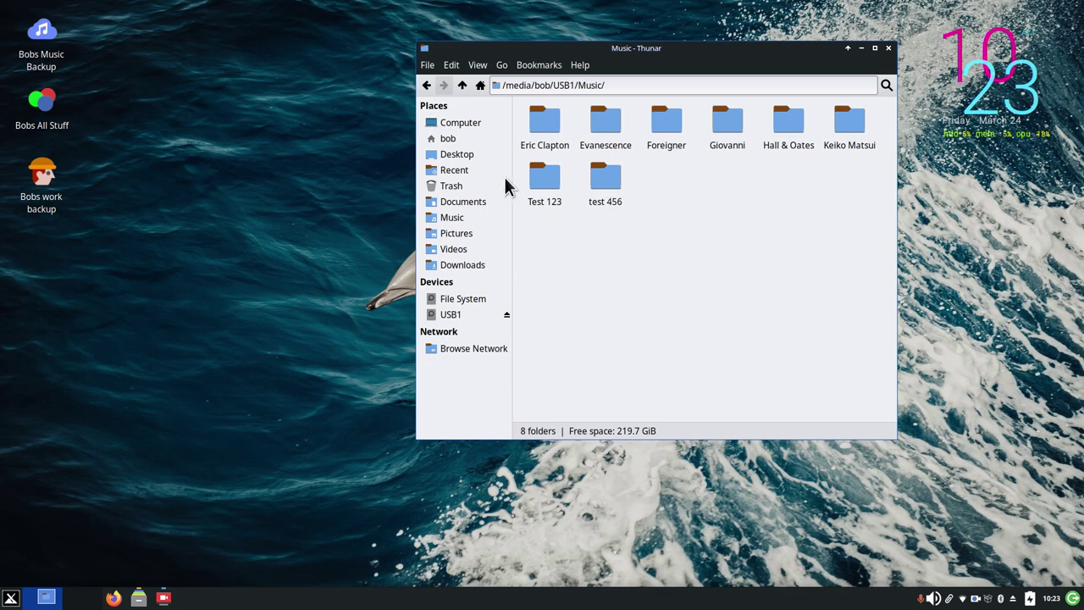
# View the copy options for the home Music folder and the paste option on USB1, dismissing both without copying anything
pyautogui.click(447, 139)
pyautogui.click(555, 193)
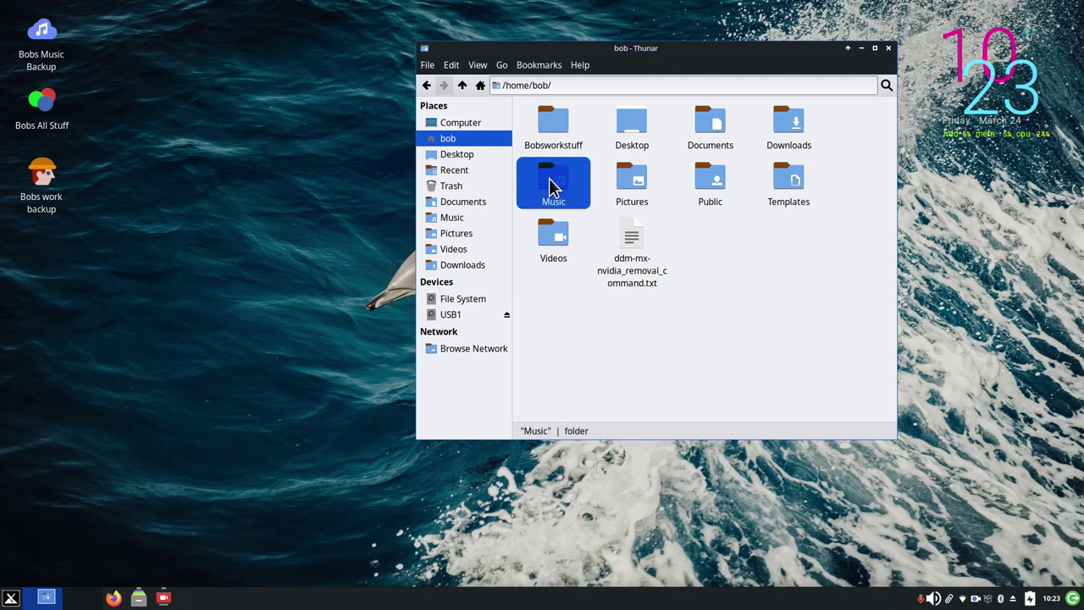
pyautogui.rightClick(551, 183)
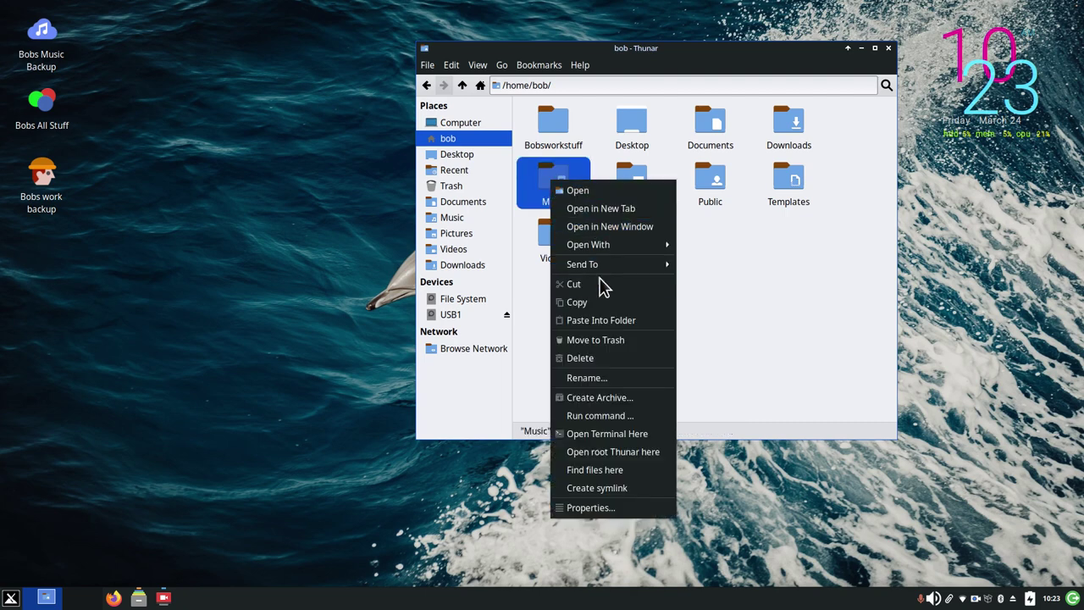
pyautogui.click(467, 310)
pyautogui.click(467, 310)
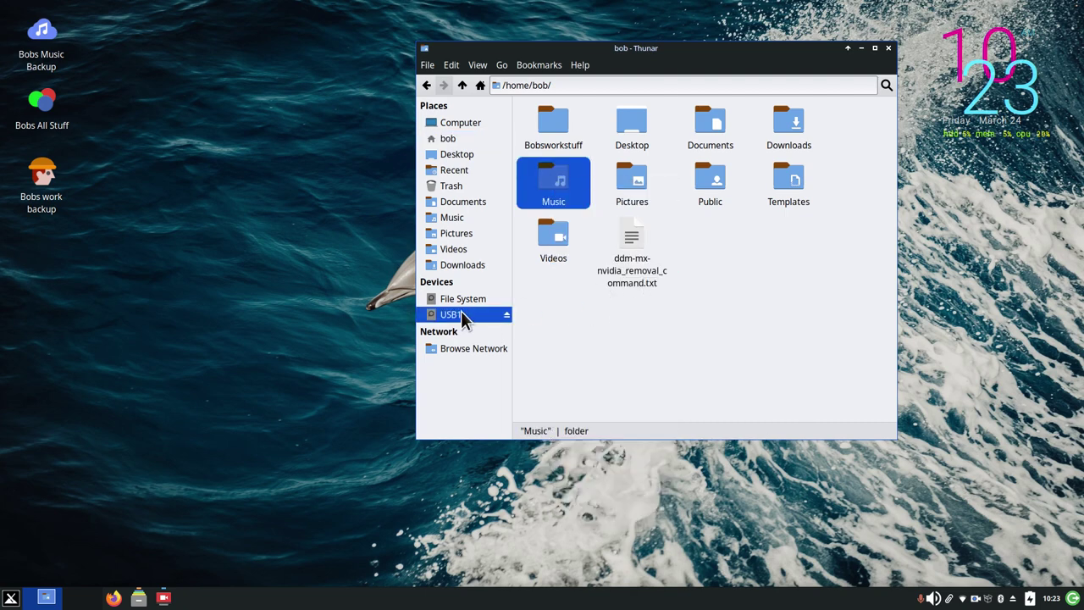
pyautogui.rightClick(637, 203)
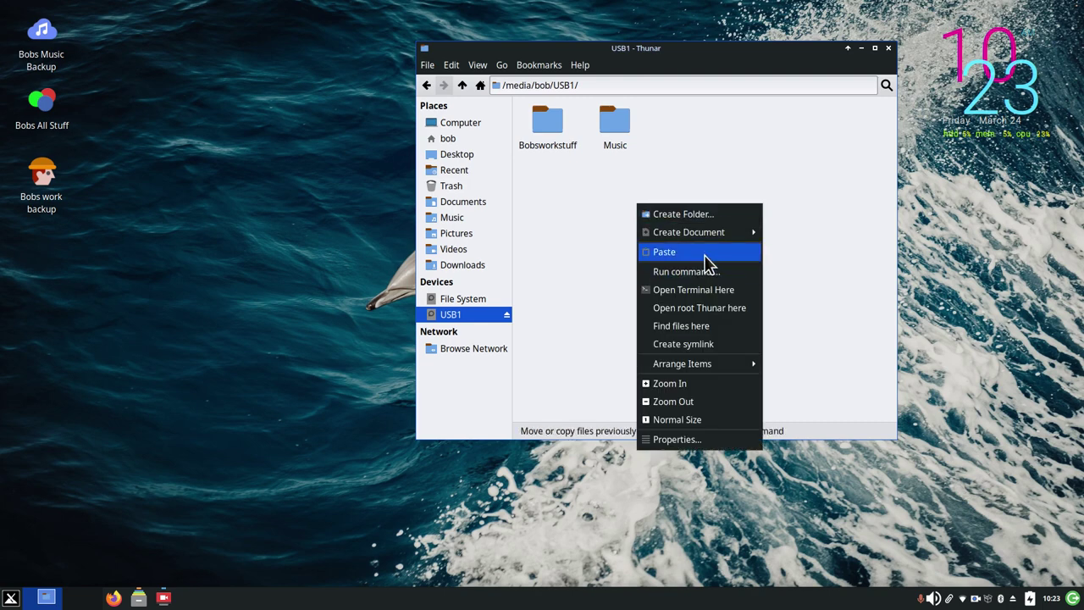
pyautogui.click(591, 327)
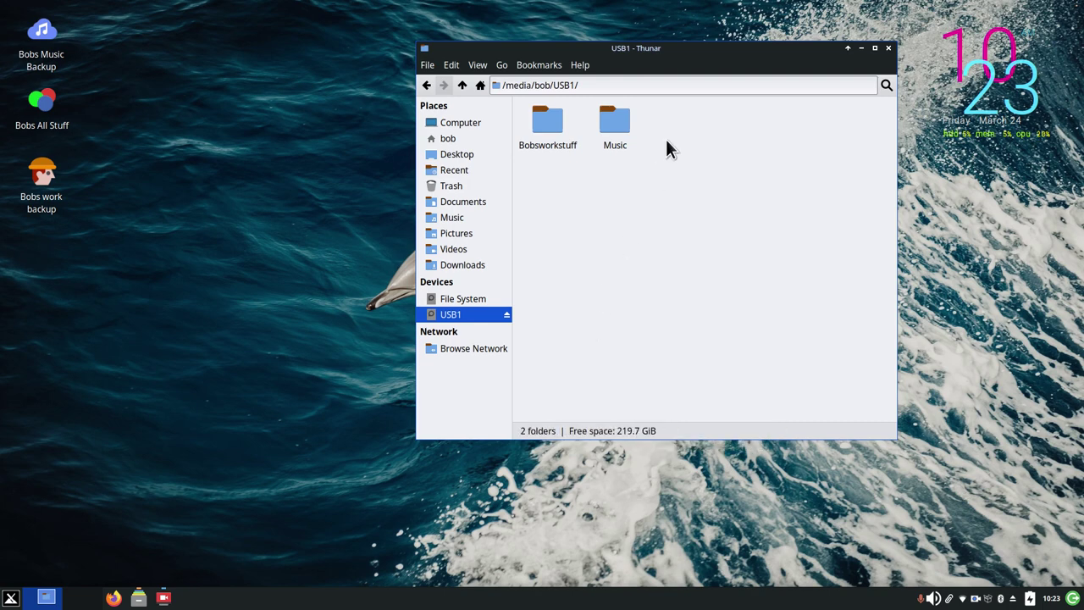
# Delete the Bobsworkstuff and Music folders from USB1
pyautogui.moveTo(674, 98); pyautogui.dragTo(525, 192)
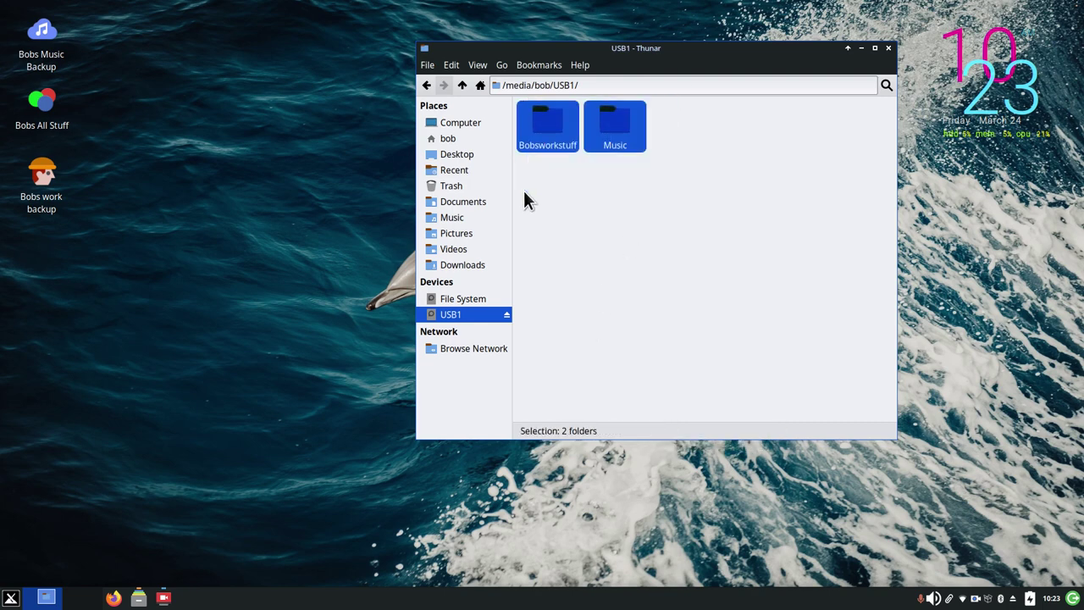
pyautogui.press('Delete')
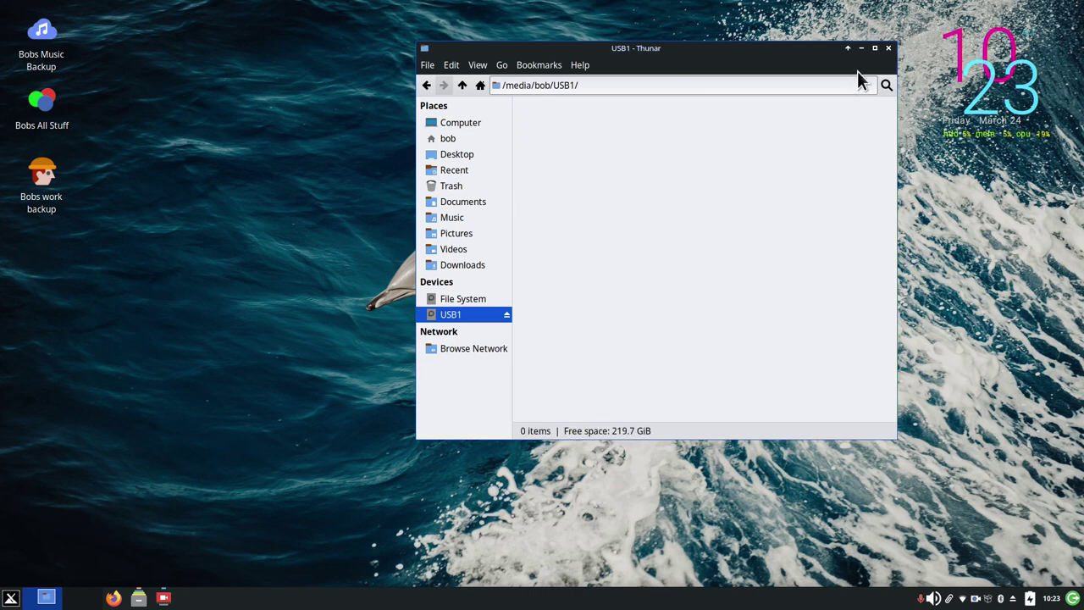
# Open the My Scripts folder inside the home Documents folder and place its window clear of the desktop launchers
pyautogui.click(448, 138)
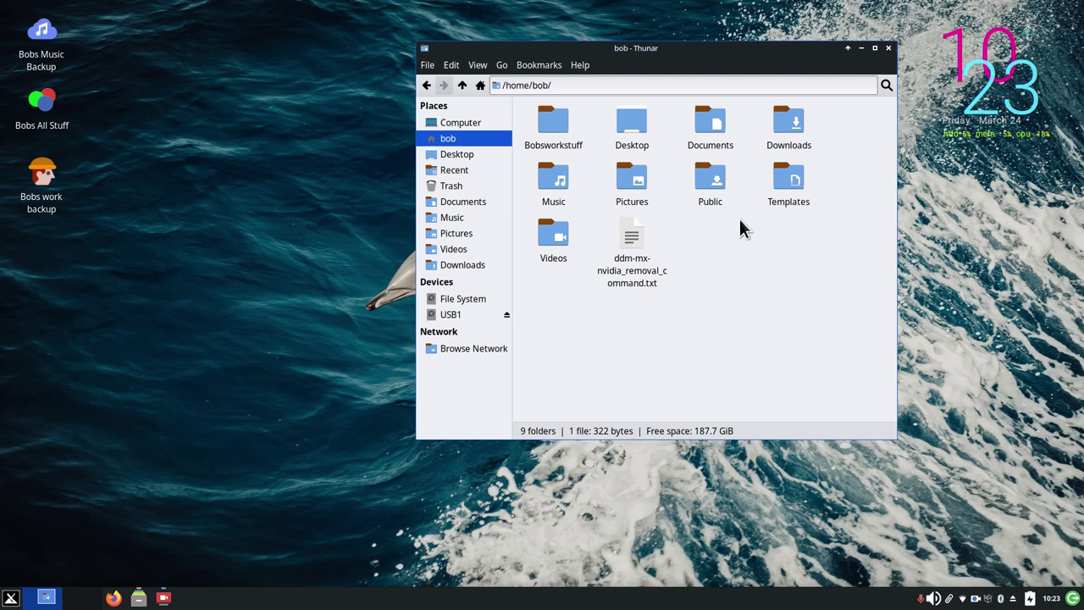
pyautogui.doubleClick(718, 127)
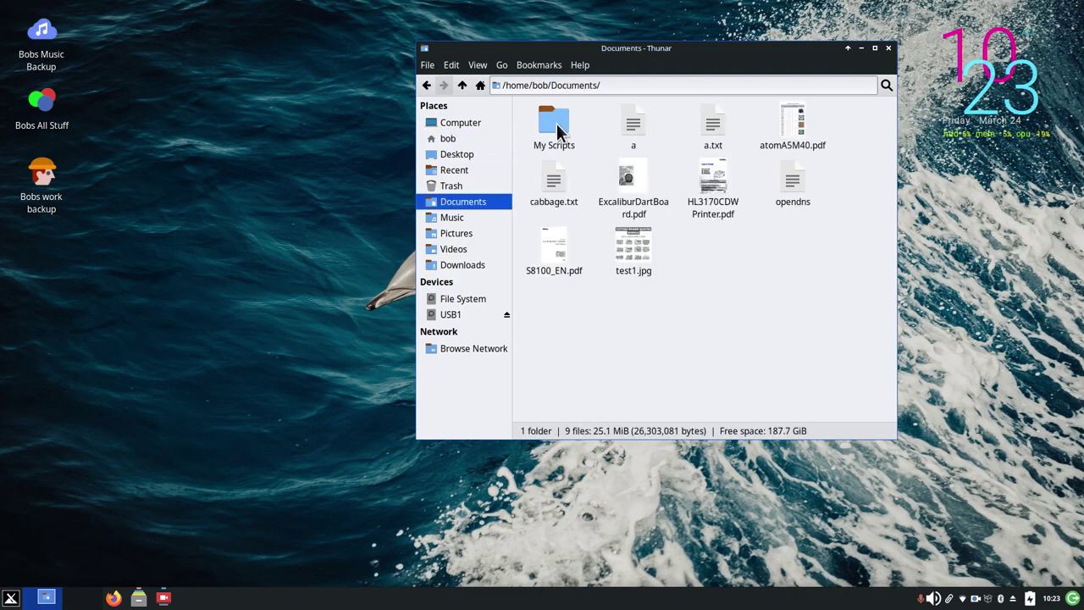
pyautogui.doubleClick(553, 118)
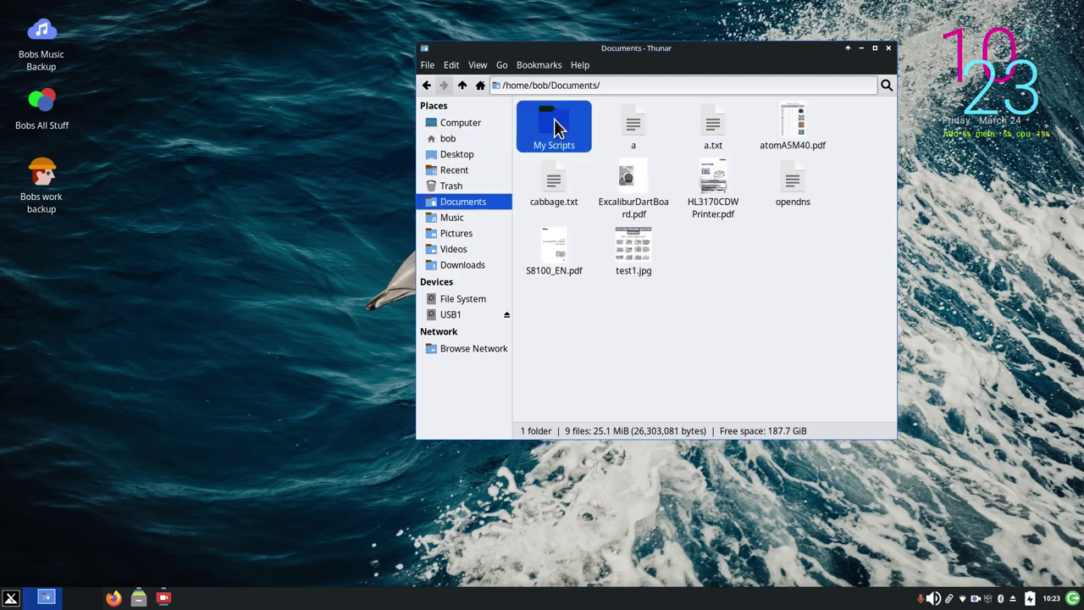
pyautogui.moveTo(650, 57); pyautogui.dragTo(518, 66)
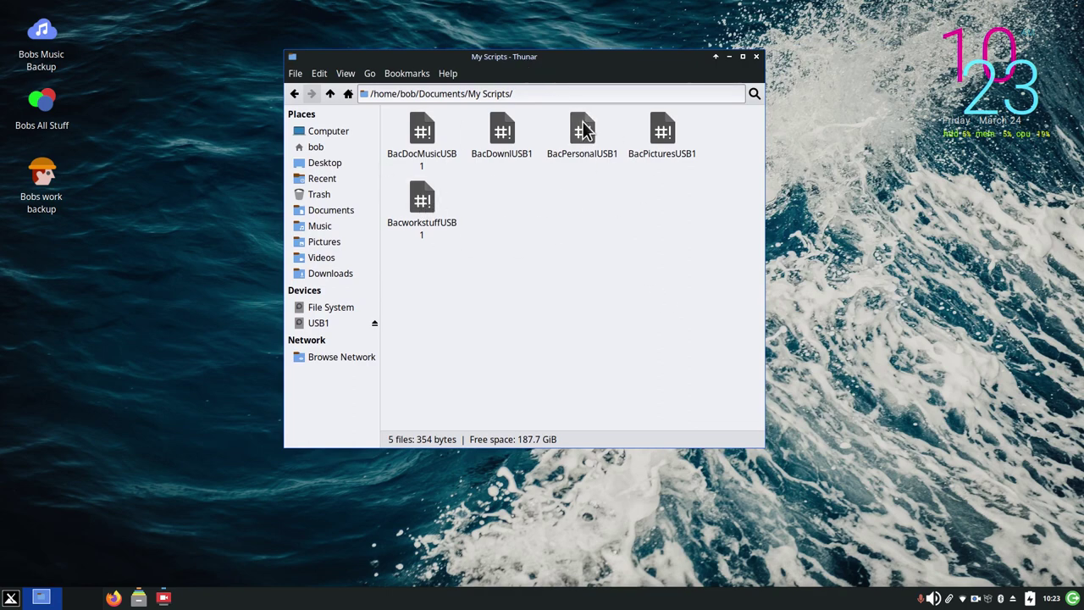
pyautogui.moveTo(576, 73); pyautogui.dragTo(765, 70)
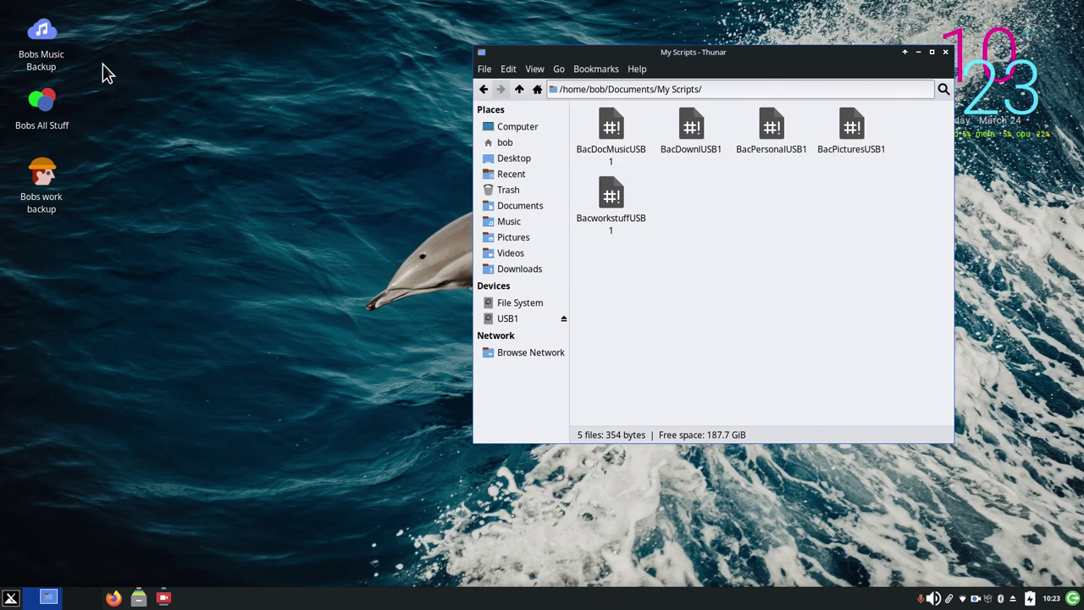
# Open the Bobs Music Backup launcher for editing and read its command through to the end of the script path
pyautogui.moveTo(41, 28)
pyautogui.rightClick(40, 34)
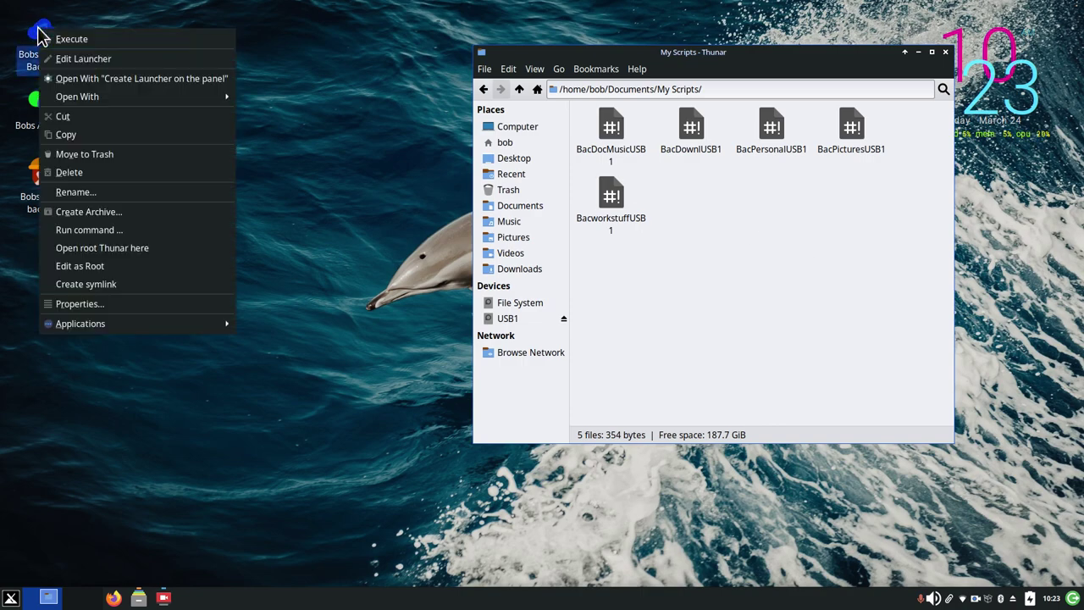
pyautogui.click(108, 61)
pyautogui.moveTo(561, 190); pyautogui.dragTo(214, 190)
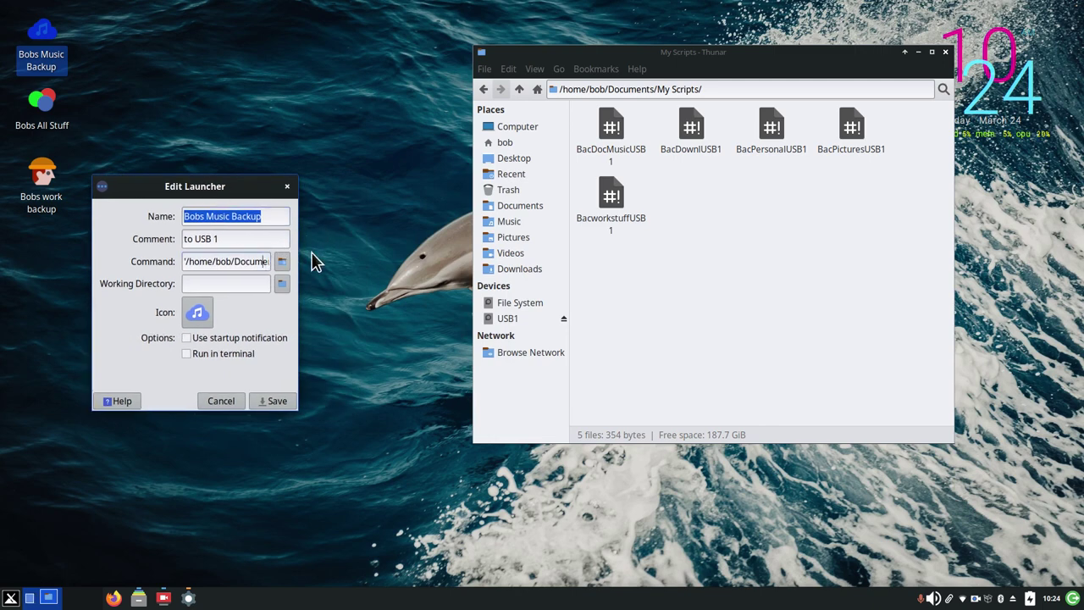
pyautogui.press('Right')
pyautogui.press('Right')
pyautogui.press('Right')
pyautogui.press('Right')
pyautogui.press('Right')
pyautogui.press('Right')
pyautogui.press('Right')
pyautogui.press('Right')
pyautogui.press('Right')
pyautogui.press('Right')
pyautogui.press('Right')
pyautogui.press('Right')
pyautogui.press('Right')
pyautogui.press('Right')
pyautogui.press('Right')
pyautogui.press('Right')
pyautogui.press('Right')
pyautogui.press('Right')
pyautogui.press('Right')
pyautogui.press('Right')
pyautogui.press('Right')
pyautogui.press('Right')
pyautogui.press('Right')
pyautogui.press('Right')
pyautogui.press('Right')
pyautogui.press('Right')
pyautogui.press('Right')
pyautogui.press('Right')
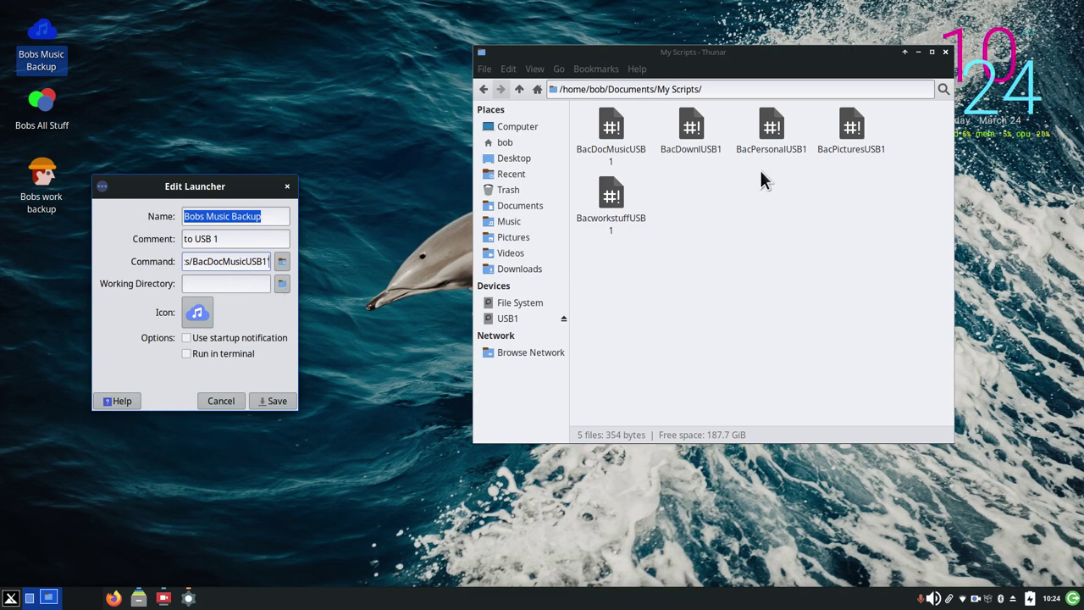
# Locate the BacDocMusicUSB1 script in My Scripts and close the launcher editor without saving
pyautogui.click(775, 129)
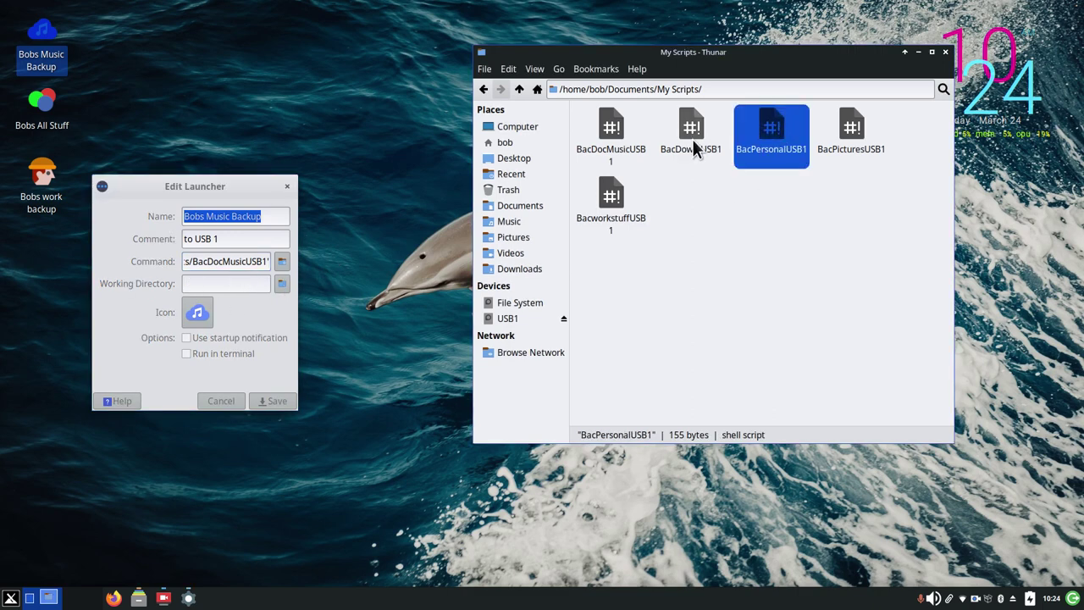
pyautogui.click(603, 129)
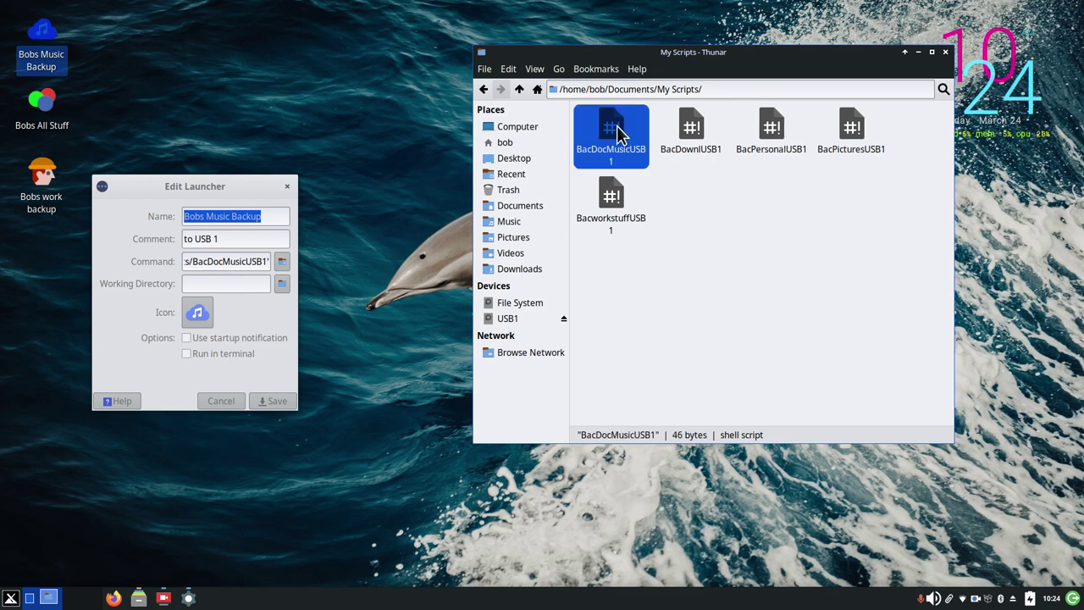
pyautogui.click(286, 187)
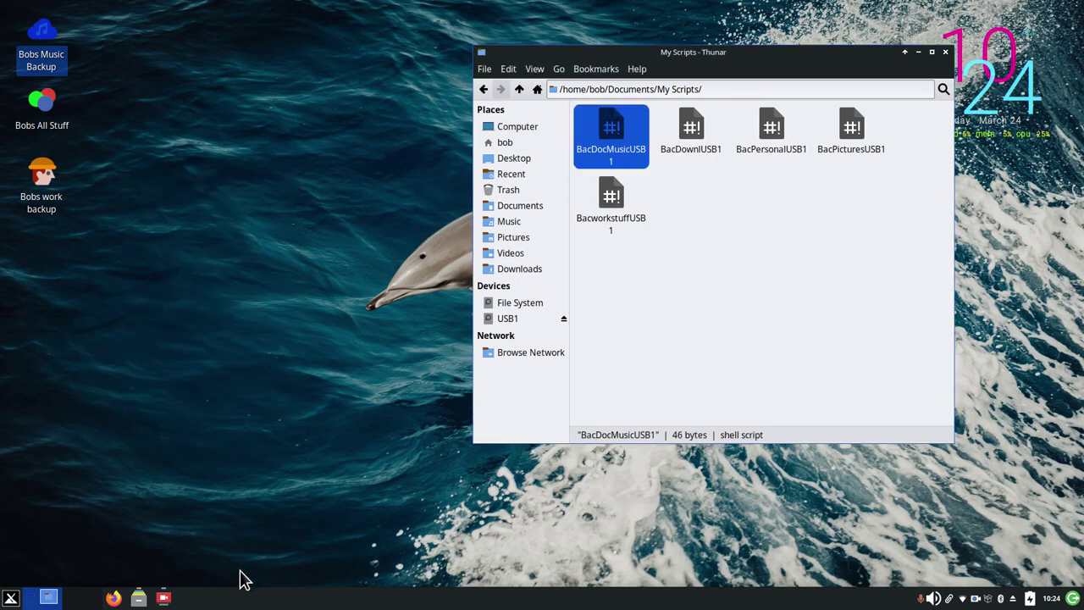
# Open the BacDocMusicUSB1 script in FeatherPad, check the editor's About information, and place its window beside the file manager
pyautogui.doubleClick(611, 131)
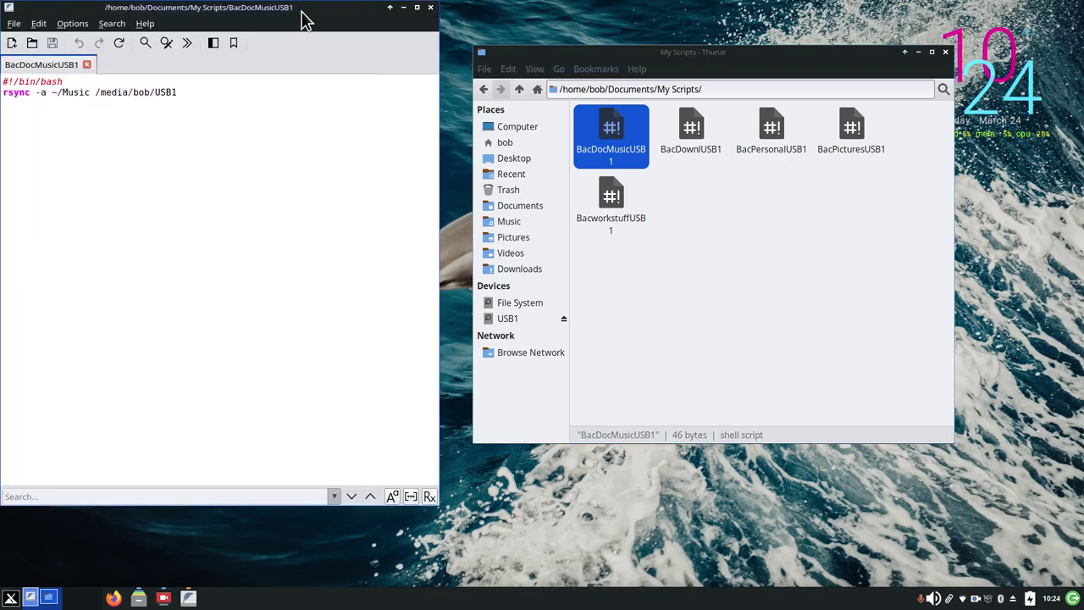
pyautogui.moveTo(304, 14); pyautogui.dragTo(645, 50)
pyautogui.click(494, 62)
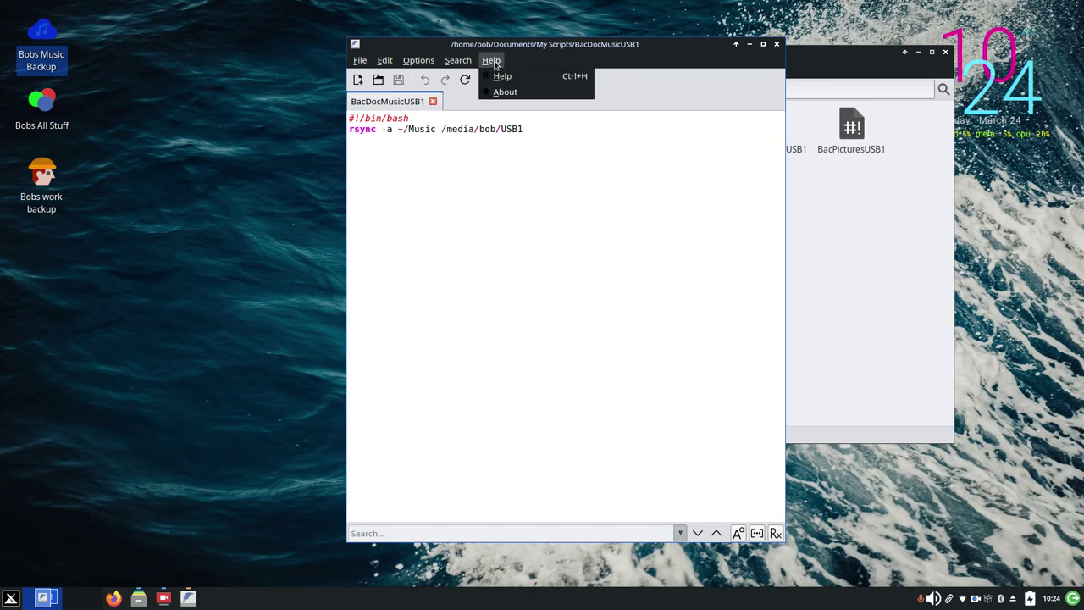
pyautogui.click(502, 95)
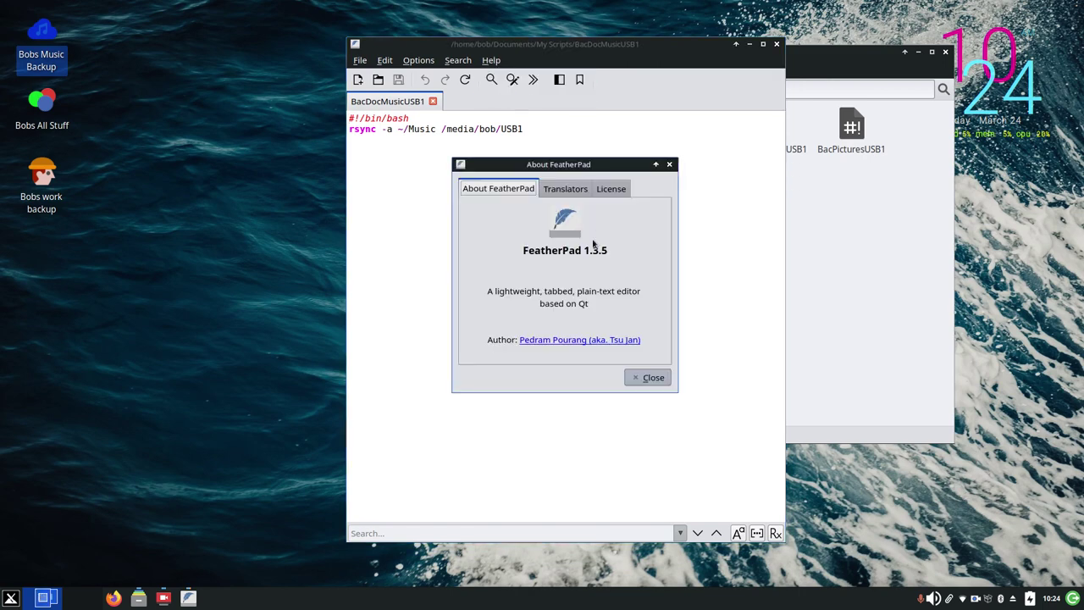
pyautogui.click(658, 374)
pyautogui.moveTo(695, 49); pyautogui.dragTo(450, 57)
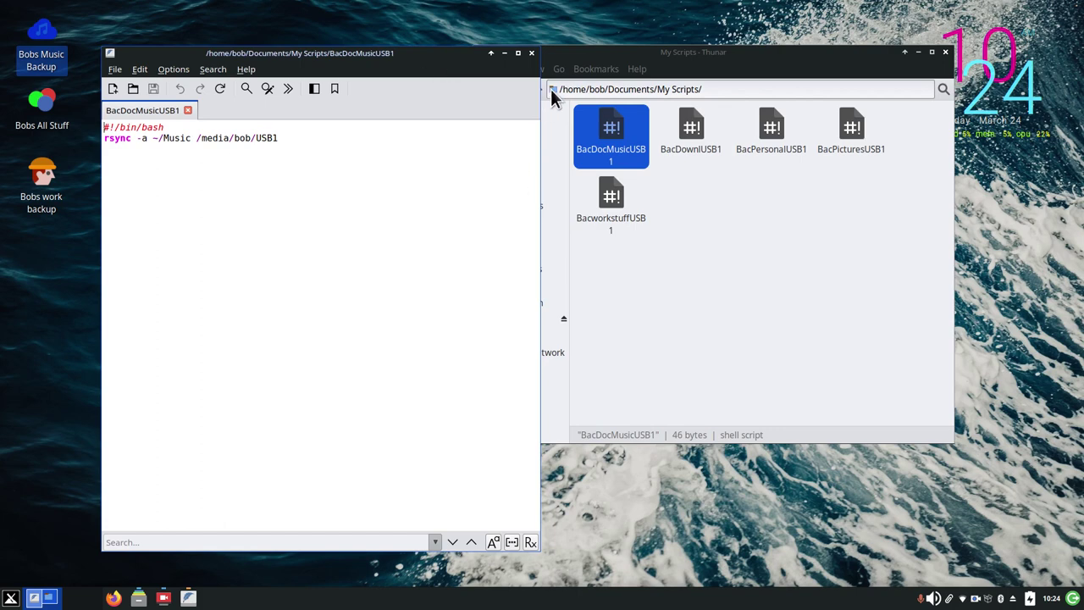
# View the options for opening the BacDocMusicUSB1 script, dismiss them, and move the script's editor window over the file manager
pyautogui.rightClick(608, 127)
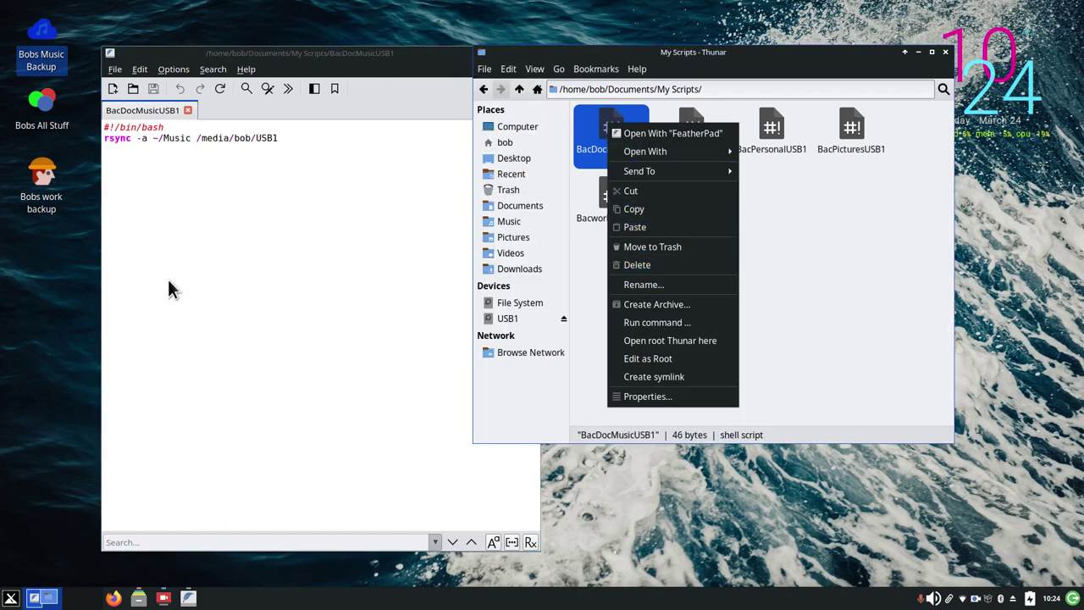
pyautogui.click(845, 218)
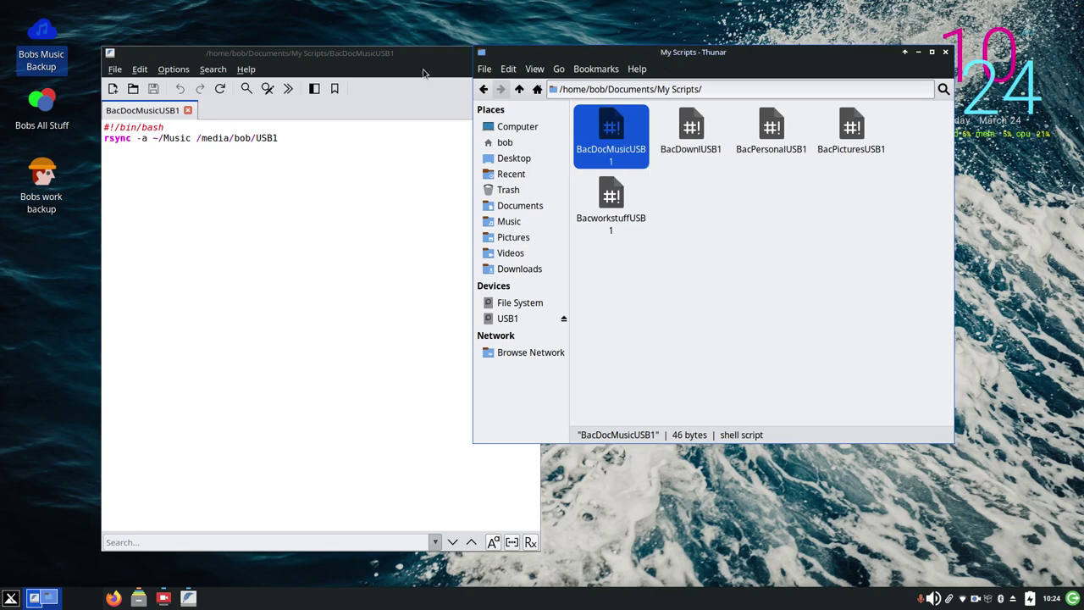
pyautogui.moveTo(401, 59); pyautogui.dragTo(787, 76)
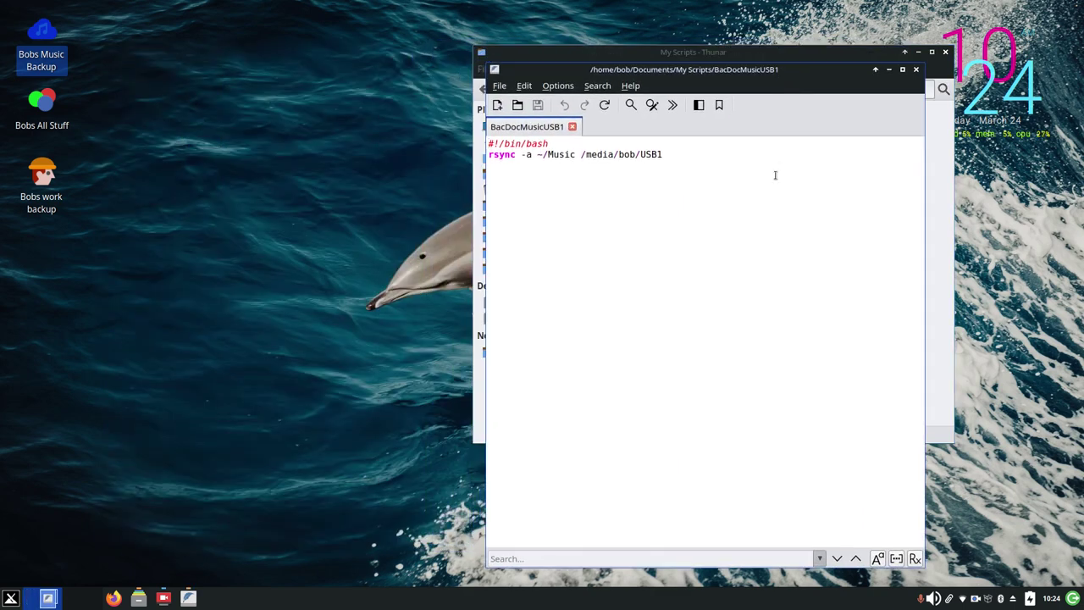
# Highlight the "#!/bin/bash" line of the music backup script to point it out, and clear the selection
pyautogui.moveTo(555, 144); pyautogui.dragTo(472, 145)
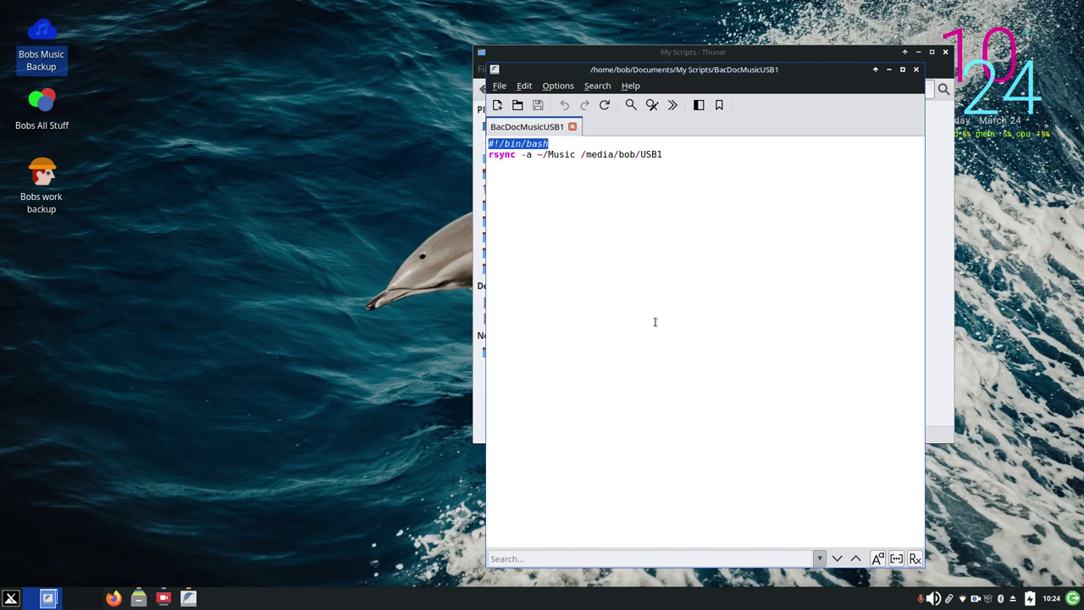
pyautogui.click(651, 264)
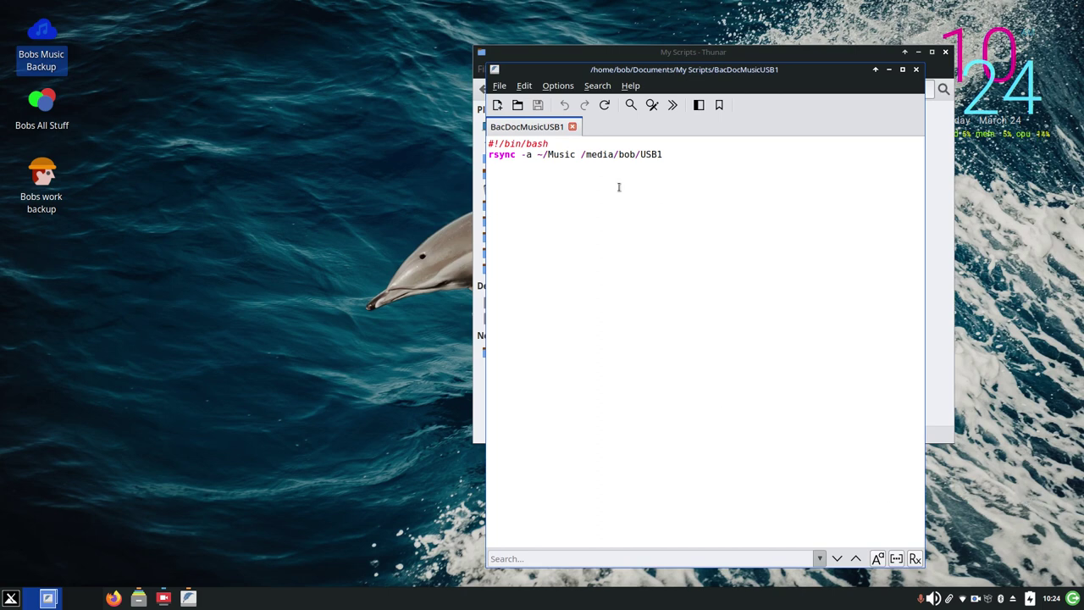
pyautogui.moveTo(550, 145); pyautogui.dragTo(487, 145)
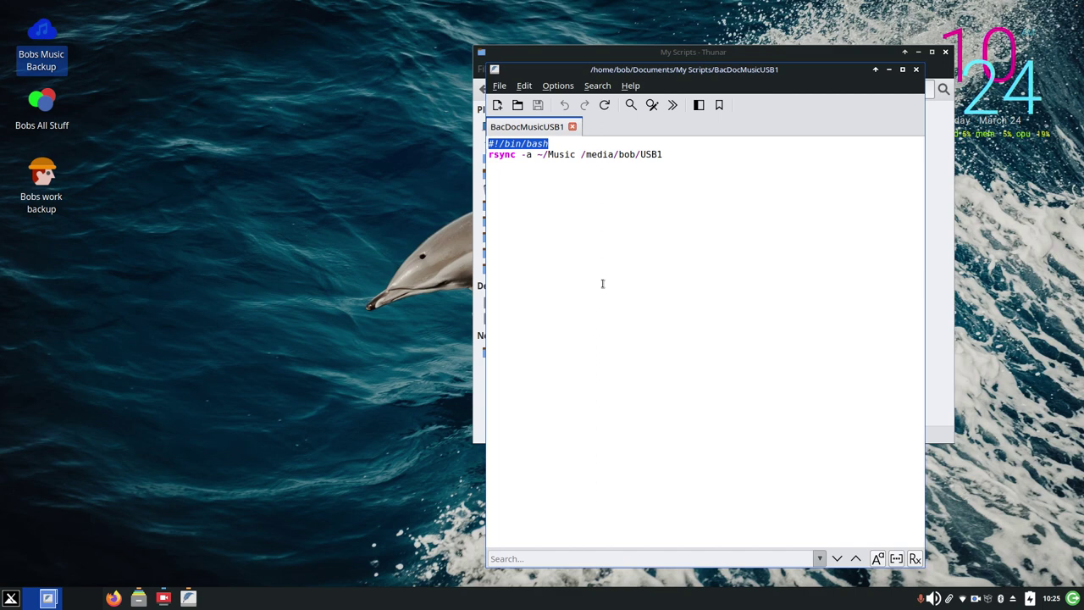
pyautogui.click(608, 257)
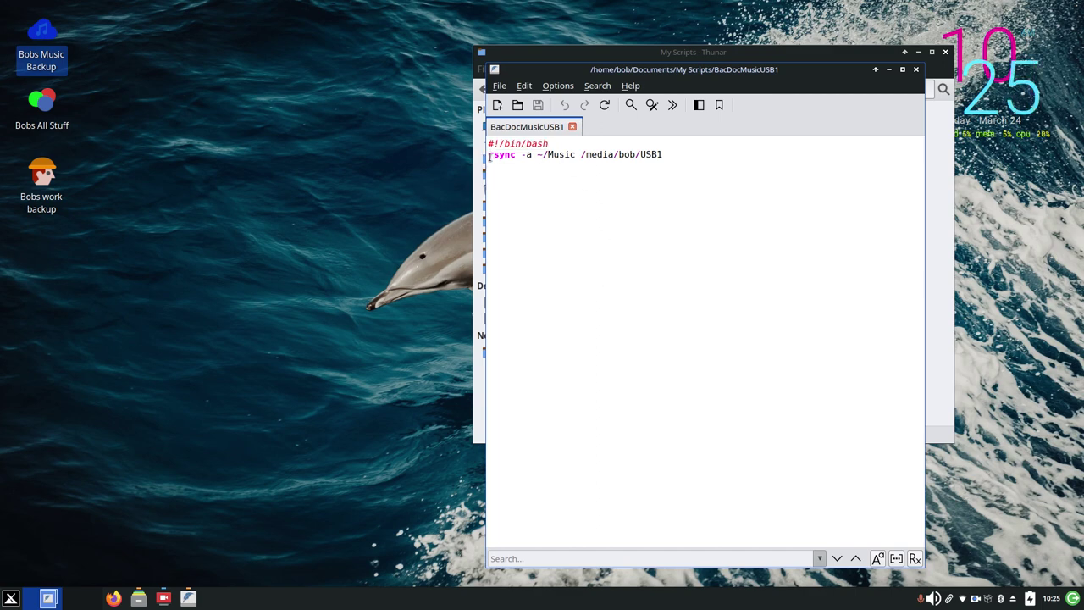
# Highlight the "rsync" command in the script's second line and reposition the editor window so the whole script is in view
pyautogui.moveTo(488, 155); pyautogui.dragTo(516, 156)
pyautogui.moveTo(561, 69); pyautogui.dragTo(743, 62)
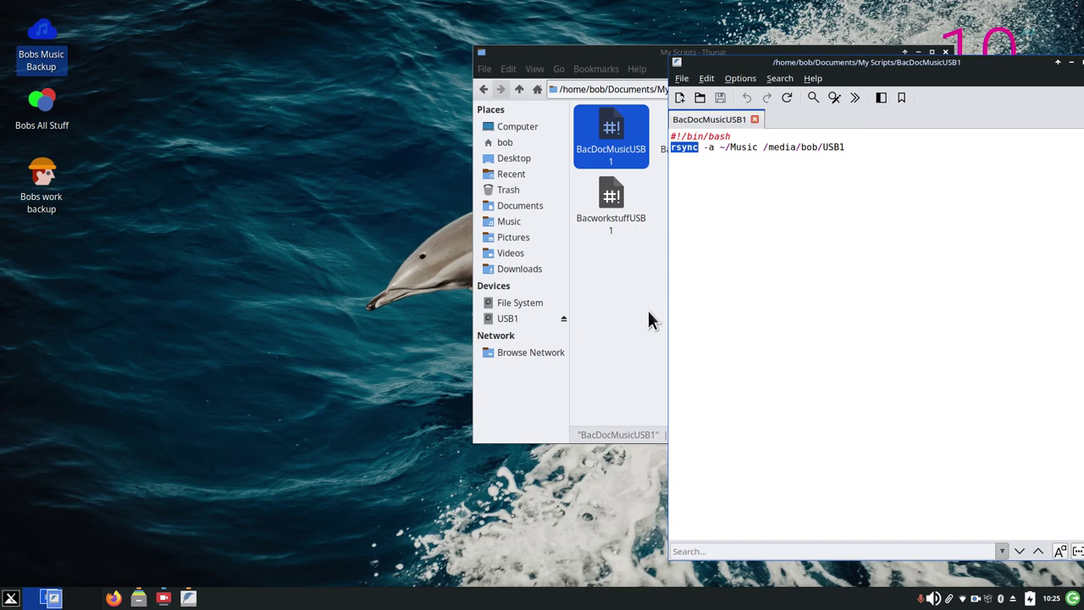
pyautogui.moveTo(833, 62); pyautogui.dragTo(746, 67)
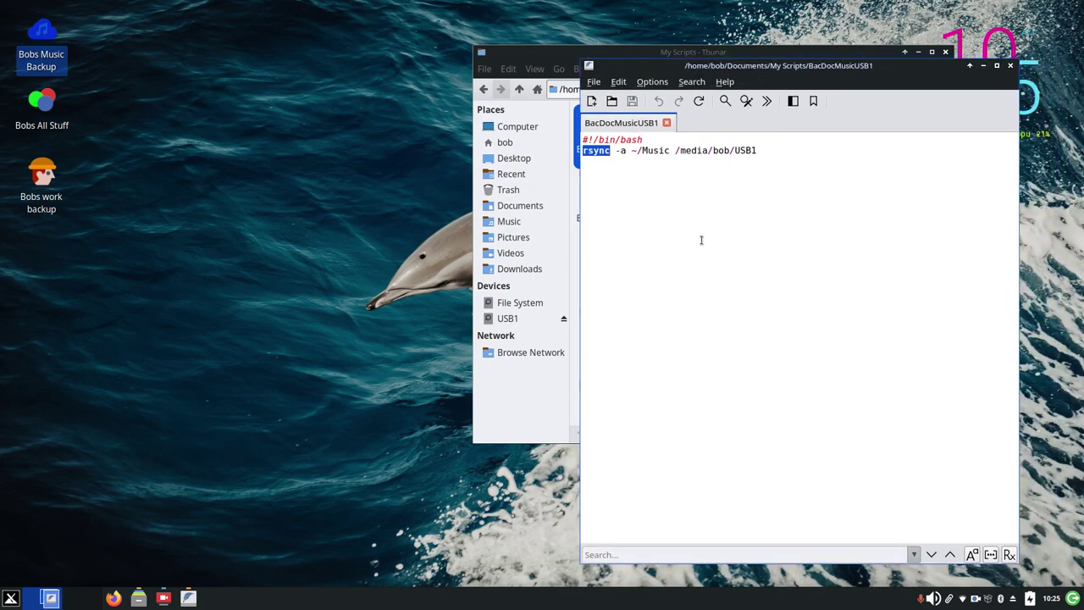
pyautogui.click(673, 176)
pyautogui.moveTo(584, 149); pyautogui.dragTo(610, 151)
pyautogui.click(625, 174)
# Highlight the "-a" option and the "~/Music" source path in the rsync line
pyautogui.moveTo(615, 150); pyautogui.dragTo(633, 150)
pyautogui.click(626, 173)
pyautogui.moveTo(615, 150); pyautogui.dragTo(626, 150)
pyautogui.click(619, 153)
pyautogui.click(629, 161)
pyautogui.moveTo(631, 150); pyautogui.dragTo(670, 149)
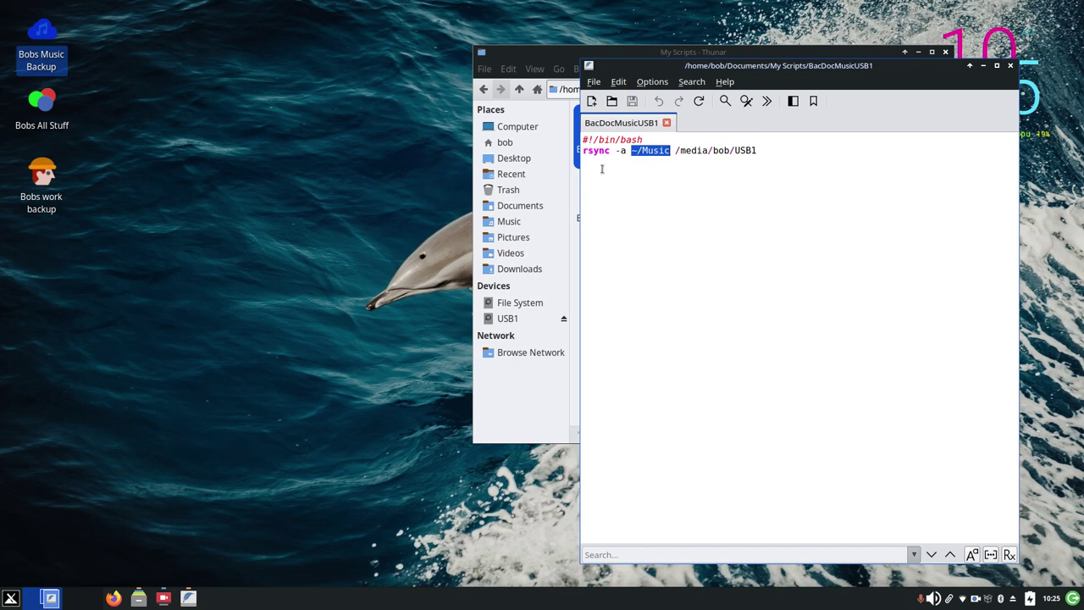
# Point out the Music folder in the home directory as the backup source, and return to the script editor
pyautogui.moveTo(511, 64); pyautogui.dragTo(276, 70)
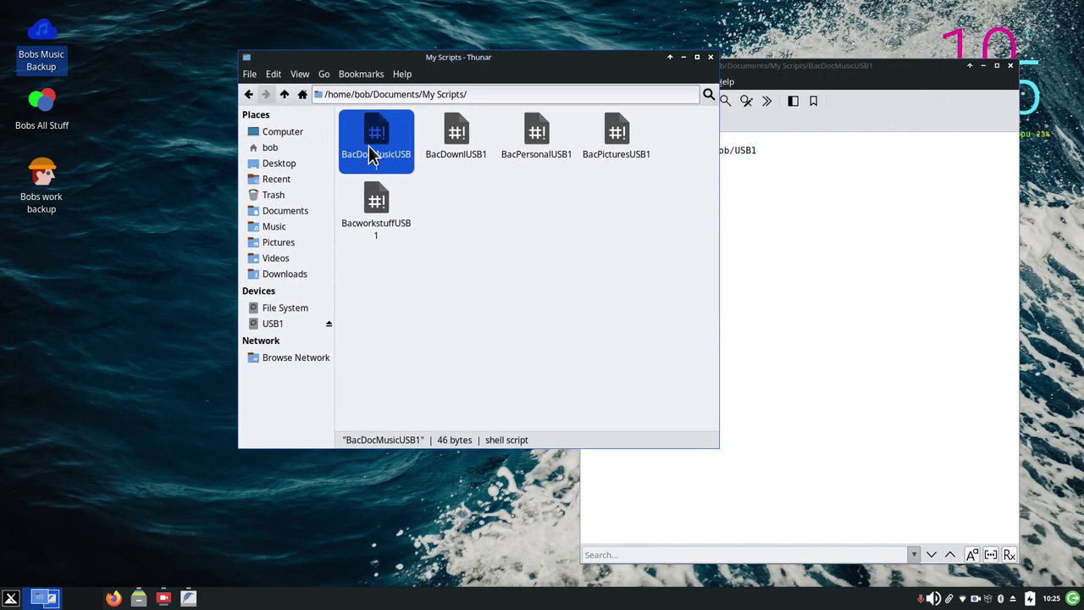
pyautogui.click(267, 148)
pyautogui.click(381, 194)
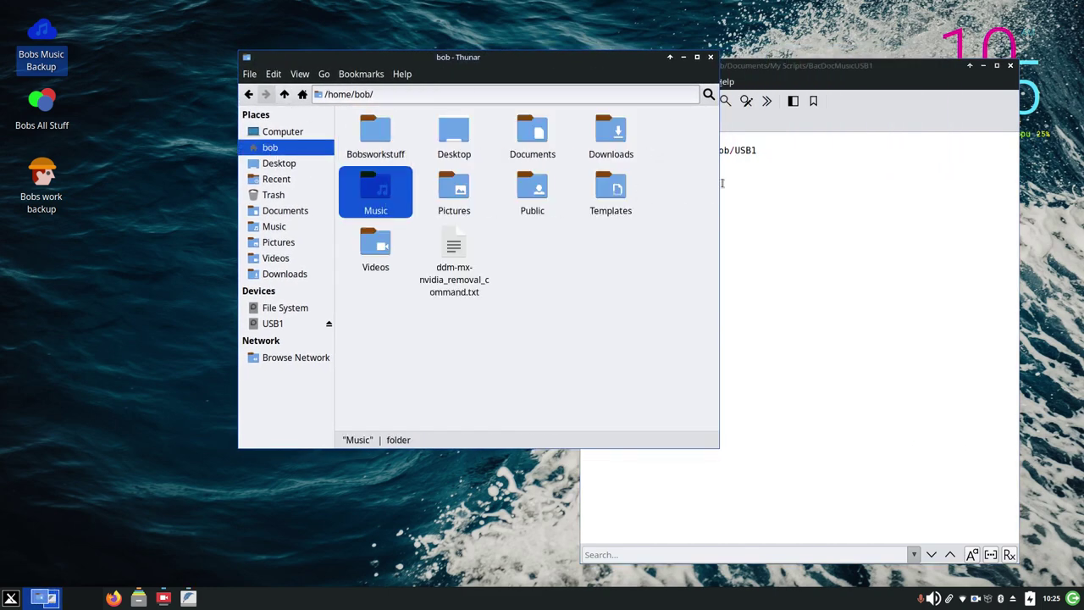
pyautogui.click(788, 80)
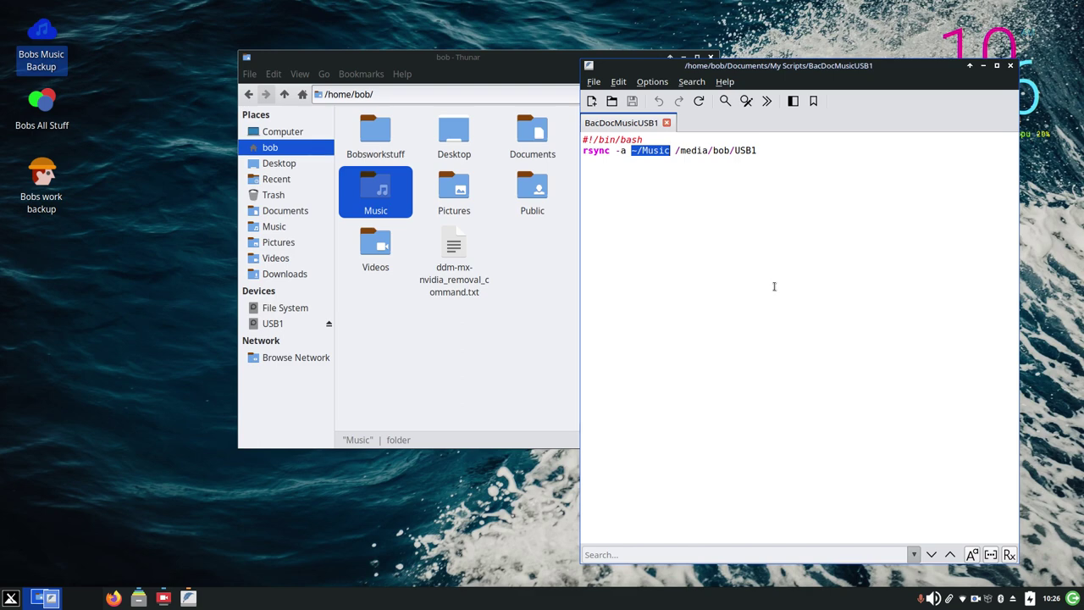
# Highlight the "~/Music" source path and the USB1 destination path in the rsync line
pyautogui.click(642, 162)
pyautogui.moveTo(631, 150); pyautogui.dragTo(671, 151)
pyautogui.click(674, 151)
pyautogui.moveTo(675, 151); pyautogui.dragTo(762, 152)
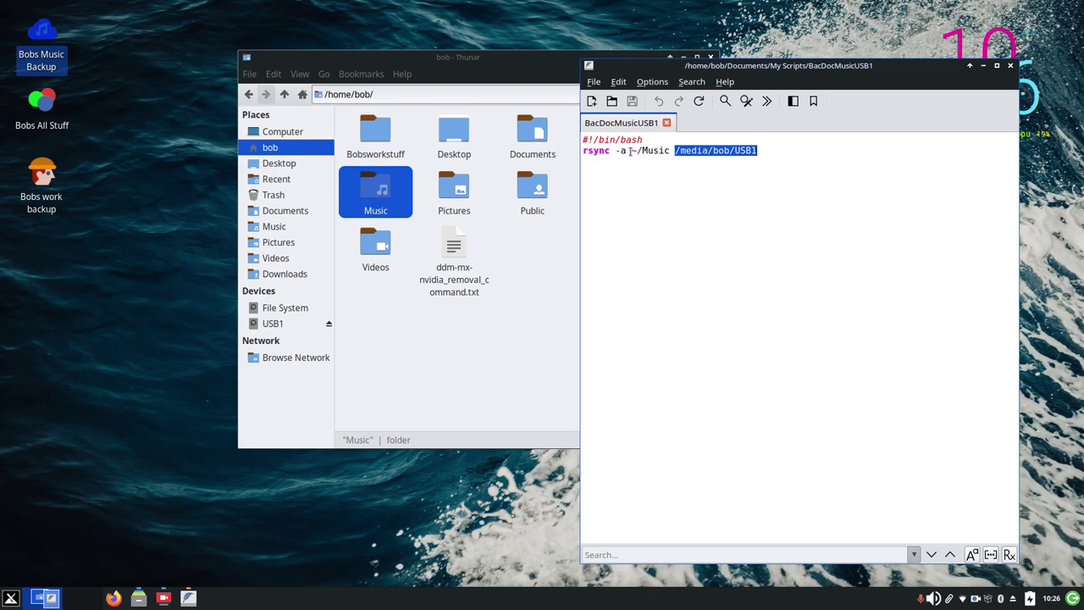
pyautogui.moveTo(630, 151); pyautogui.dragTo(759, 148)
pyautogui.click(742, 195)
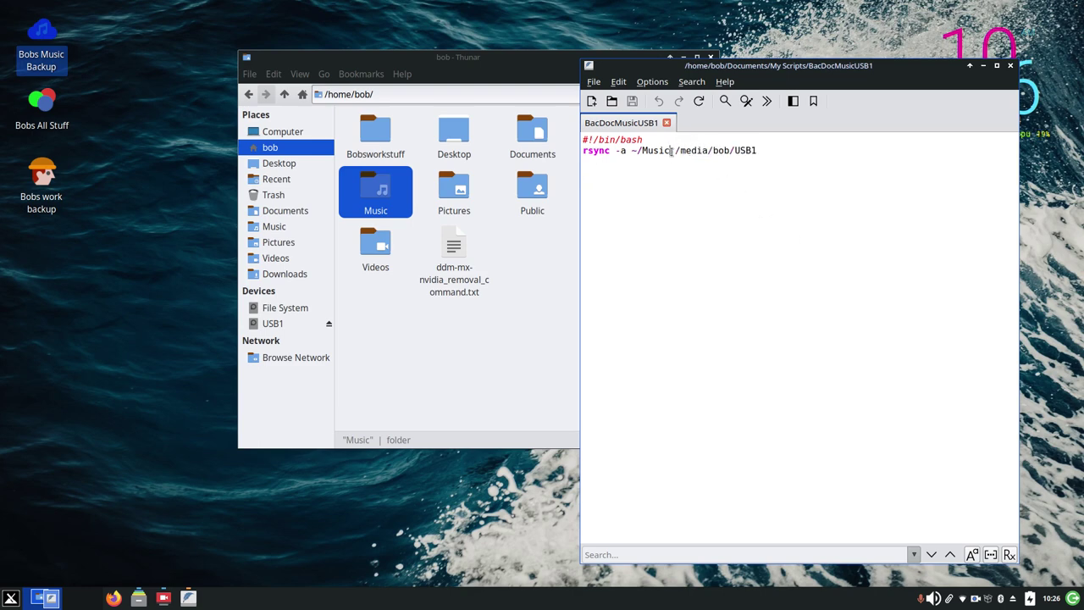
pyautogui.moveTo(675, 149); pyautogui.dragTo(760, 150)
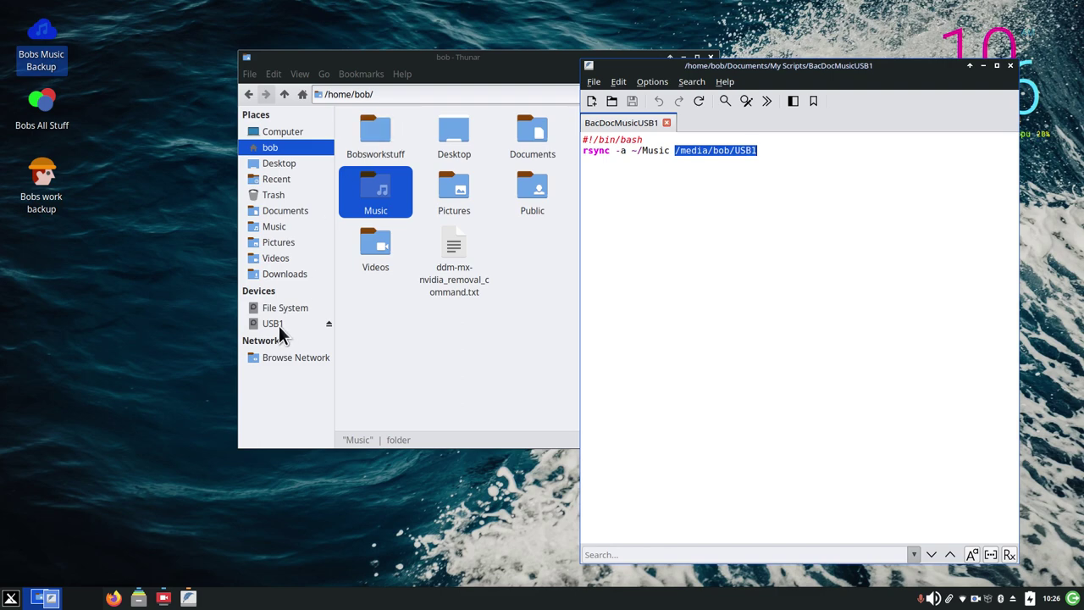
pyautogui.moveTo(282, 334)
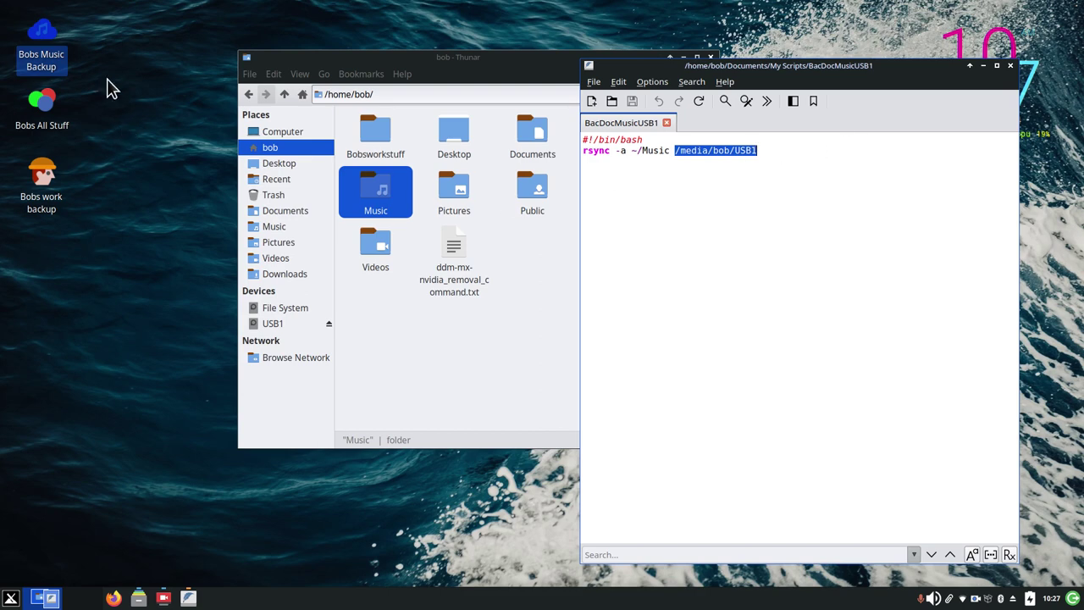
# Close the script editor, and delete the existing music backup launcher from the desktop
pyautogui.click(1010, 66)
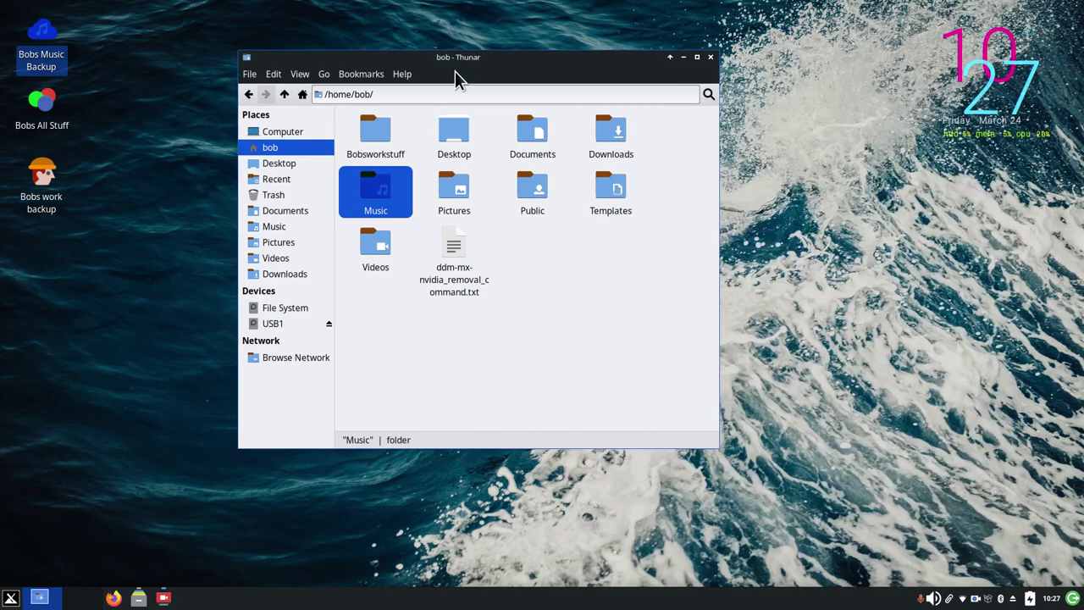
pyautogui.moveTo(481, 61); pyautogui.dragTo(732, 67)
pyautogui.click(75, 52)
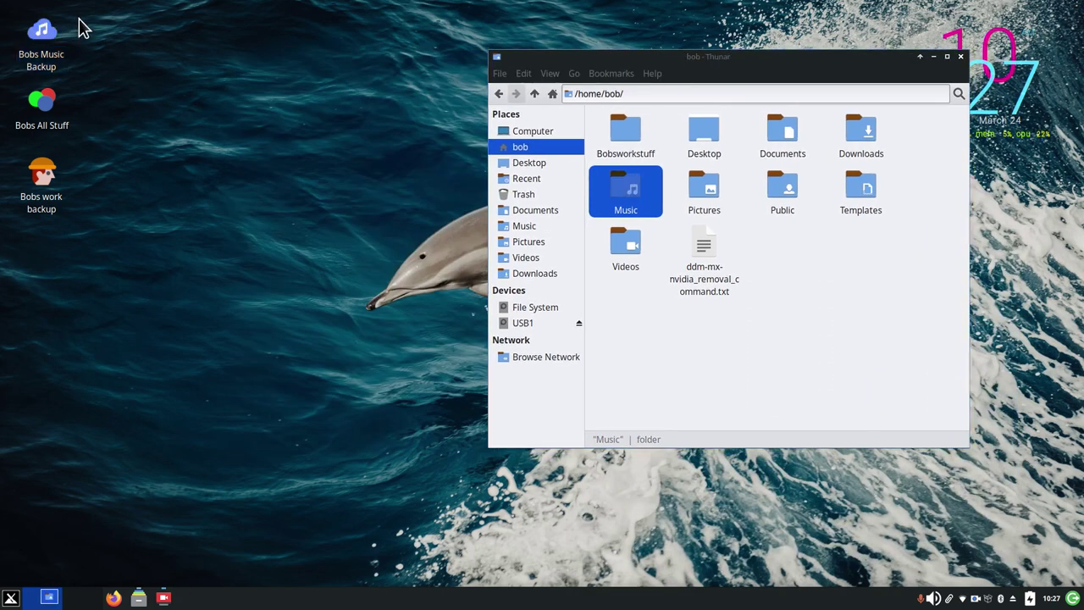
pyautogui.click(41, 58)
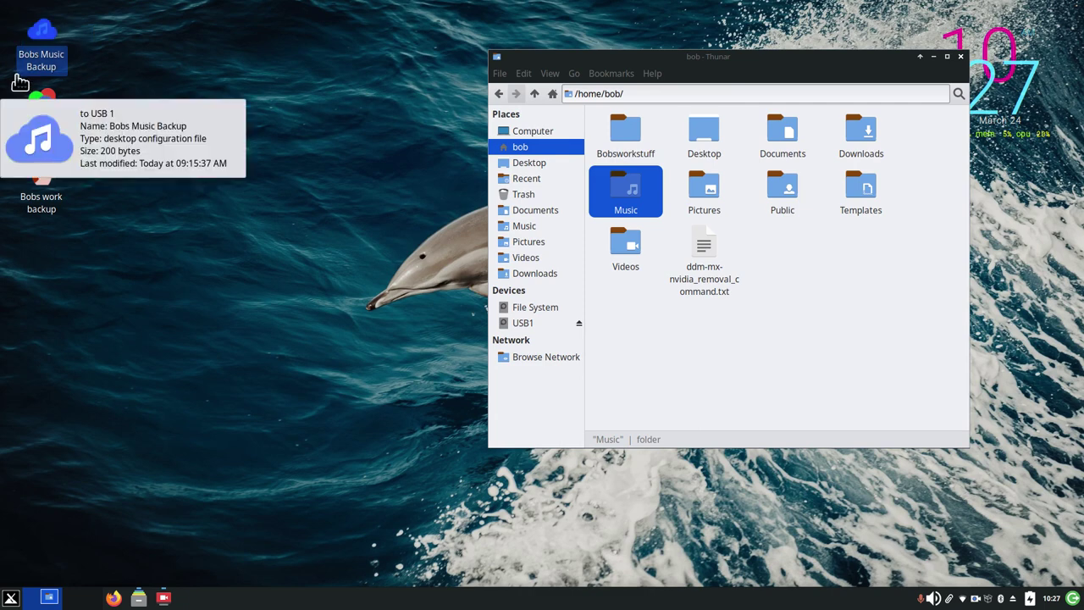
pyautogui.press('Delete')
# Check the contents of the USB1 drive, and go to the My Scripts folder inside Documents
pyautogui.click(525, 325)
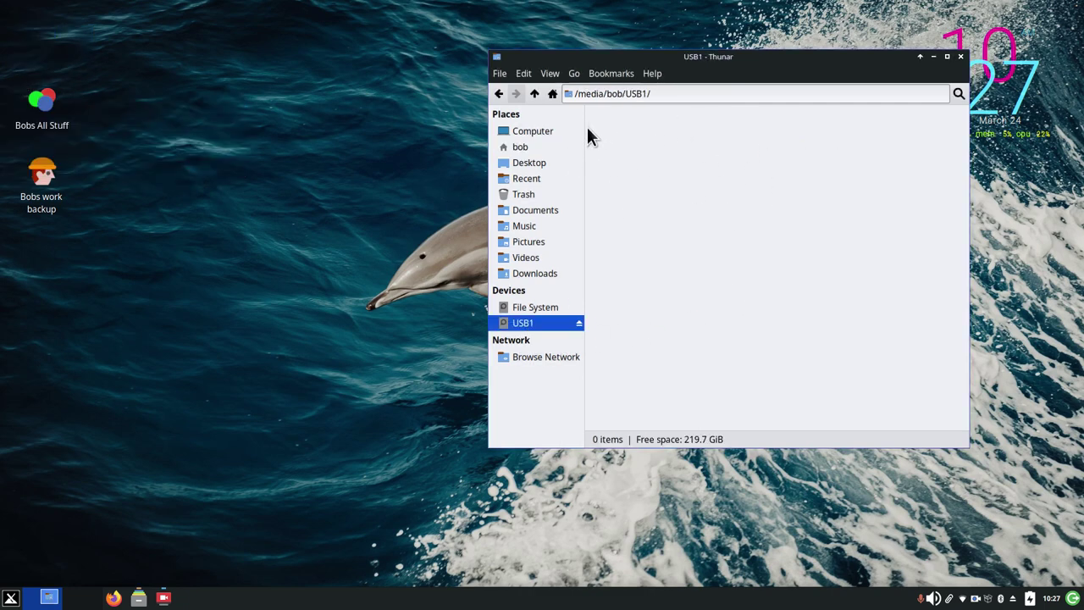
pyautogui.click(532, 147)
pyautogui.doubleClick(785, 131)
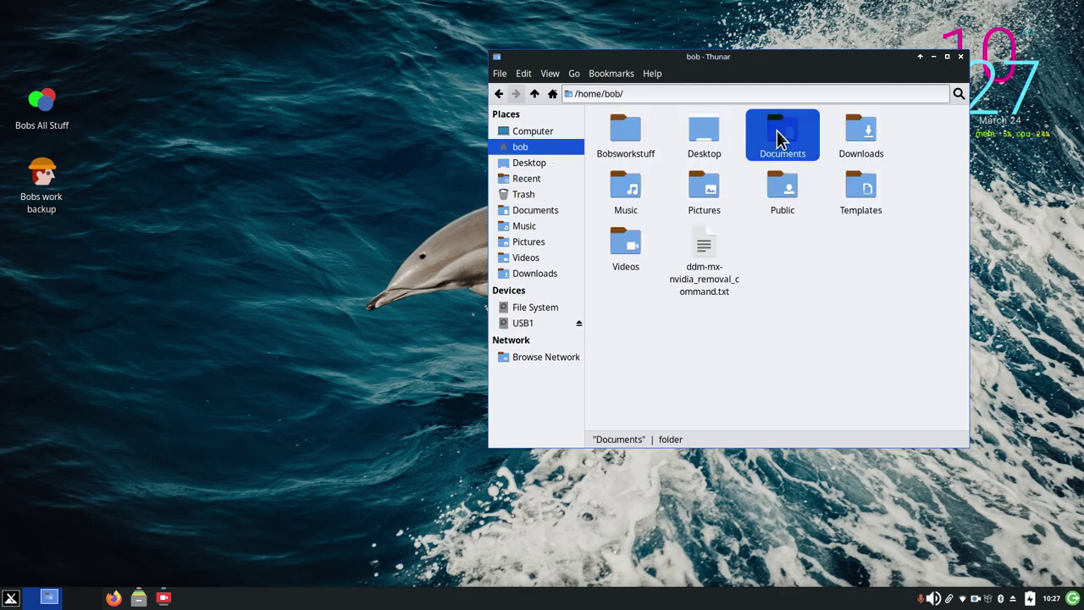
pyautogui.doubleClick(630, 132)
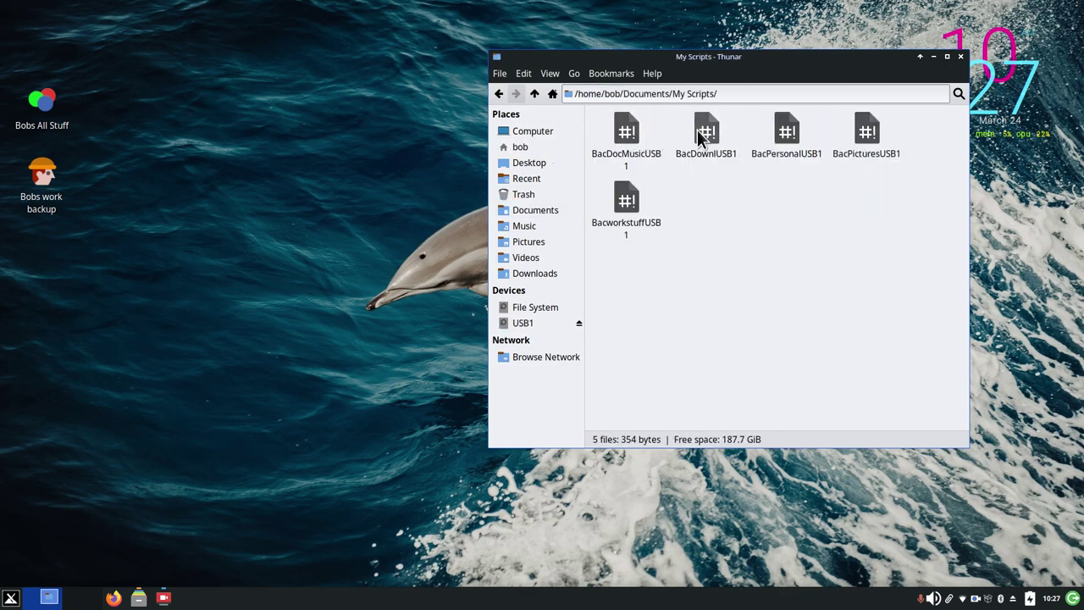
# Open the BacDocMusicUSB1 script to review its contents, and close it again
pyautogui.doubleClick(631, 139)
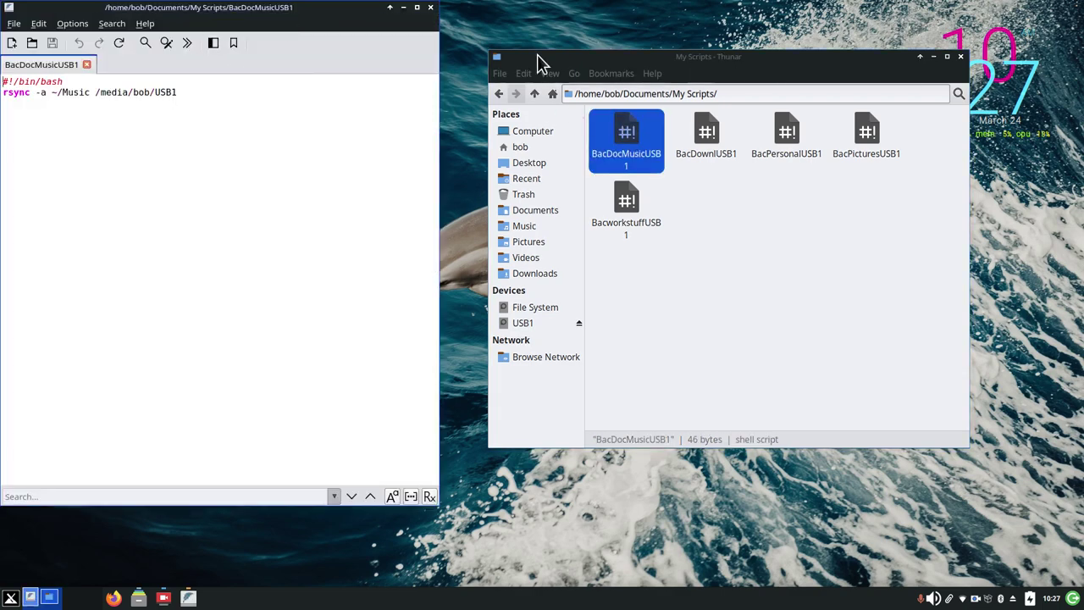
pyautogui.moveTo(286, 10); pyautogui.dragTo(764, 91)
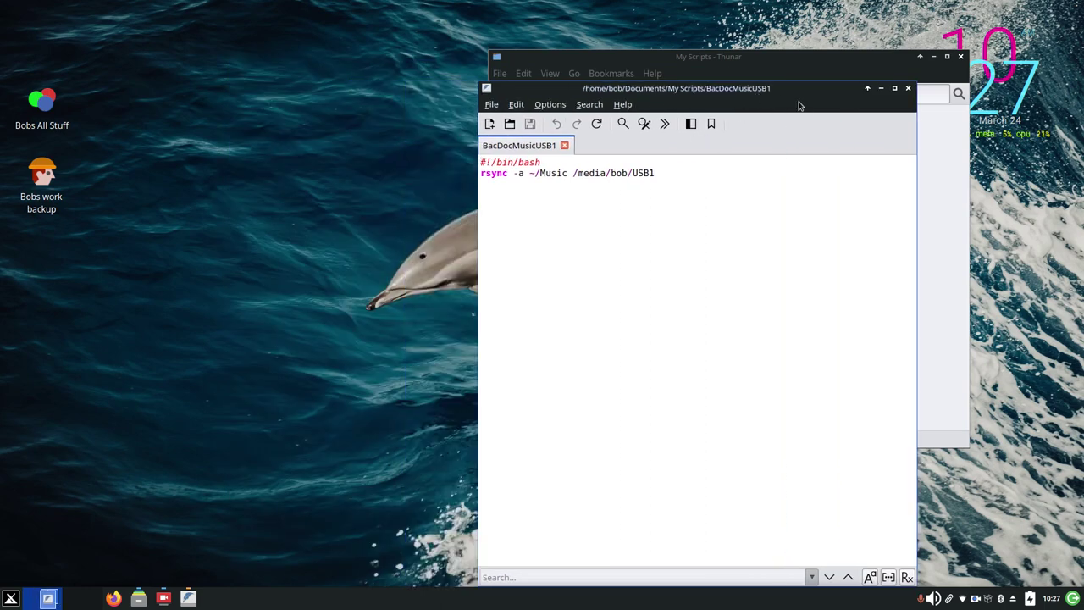
pyautogui.click(907, 88)
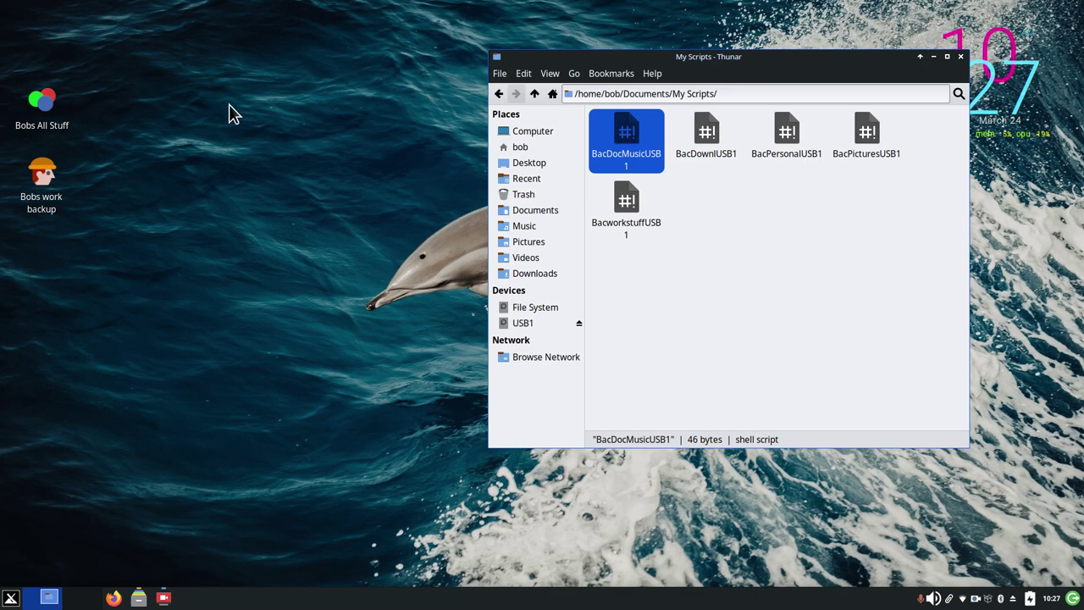
# Start a new desktop launcher with the name "BacMusic" and the comment "to USB1"
pyautogui.rightClick(206, 96)
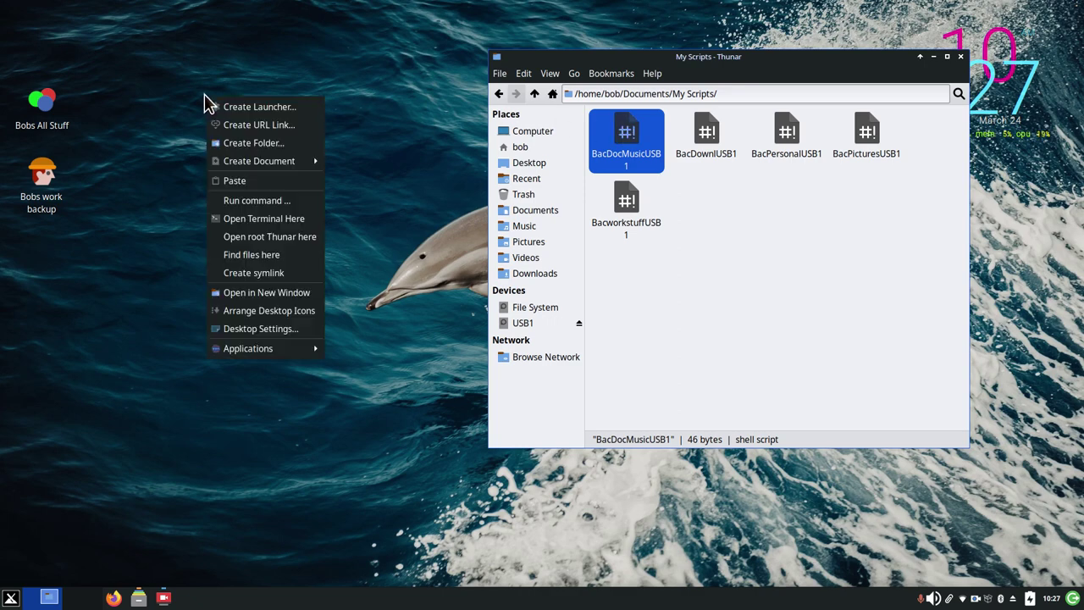
pyautogui.click(250, 107)
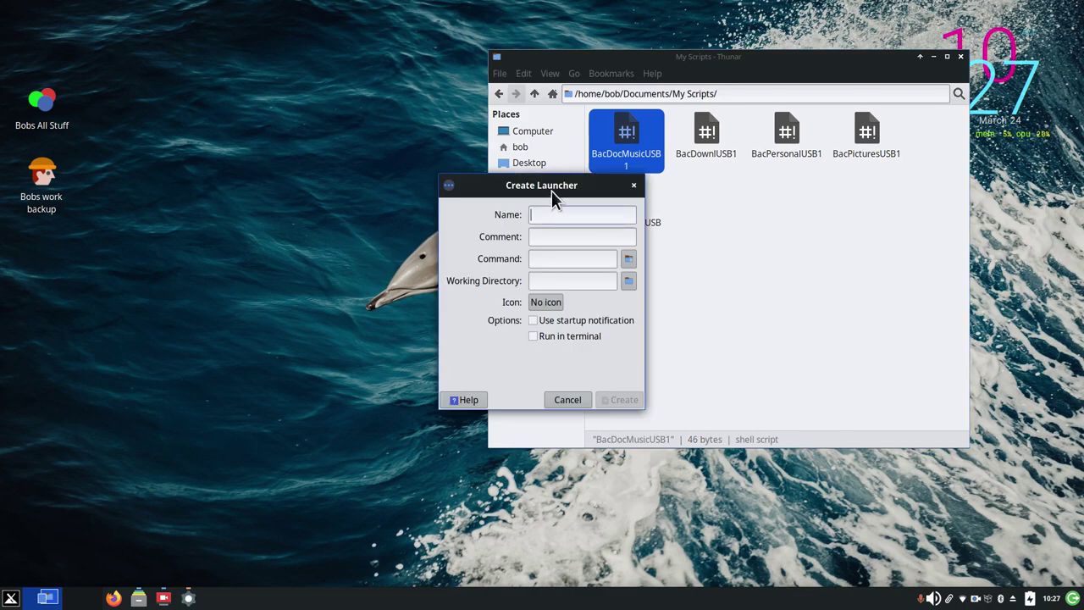
pyautogui.moveTo(528, 187); pyautogui.dragTo(287, 161)
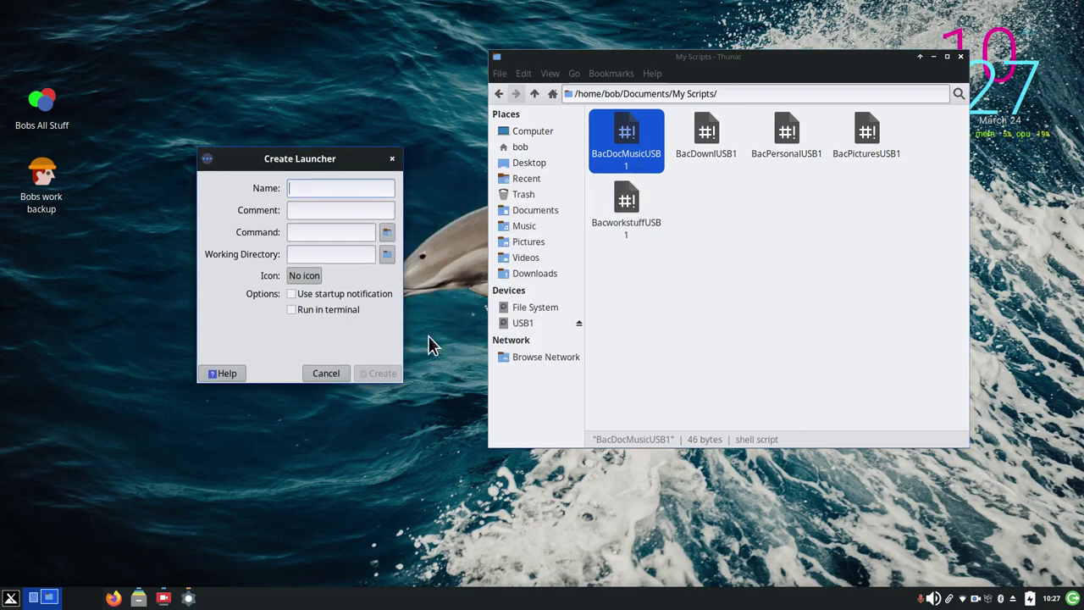
pyautogui.write('Bac')
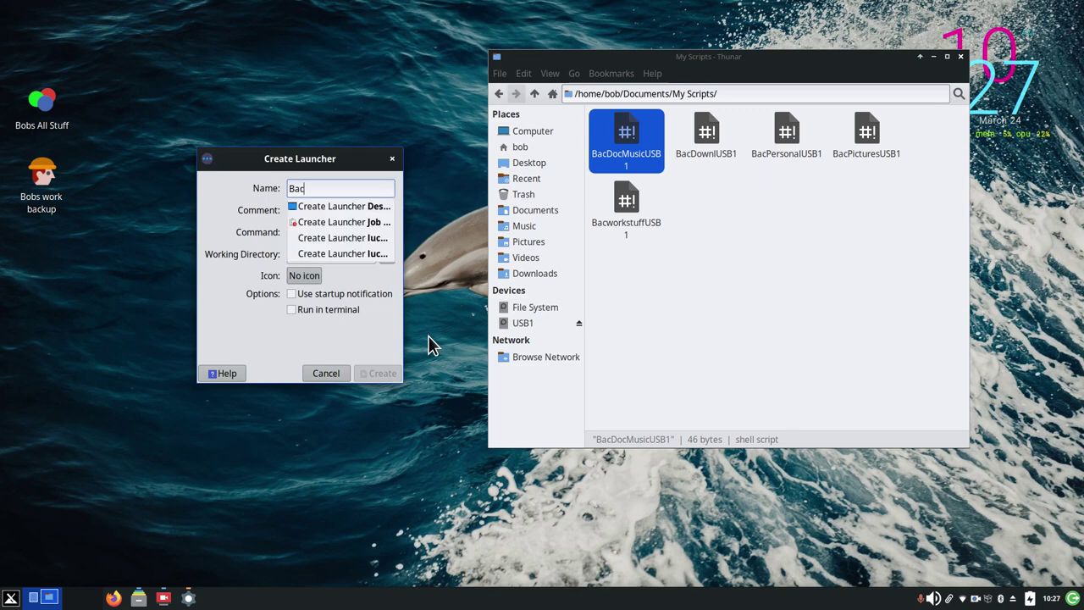
pyautogui.write('Music')
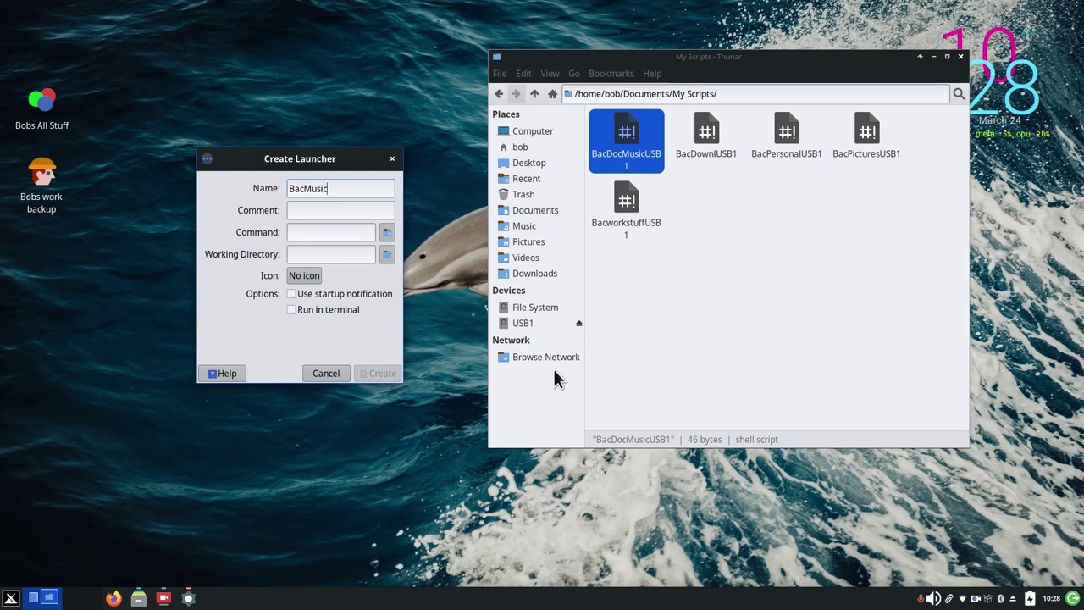
pyautogui.click(307, 211)
pyautogui.write('toUSB1')
pyautogui.click(296, 211)
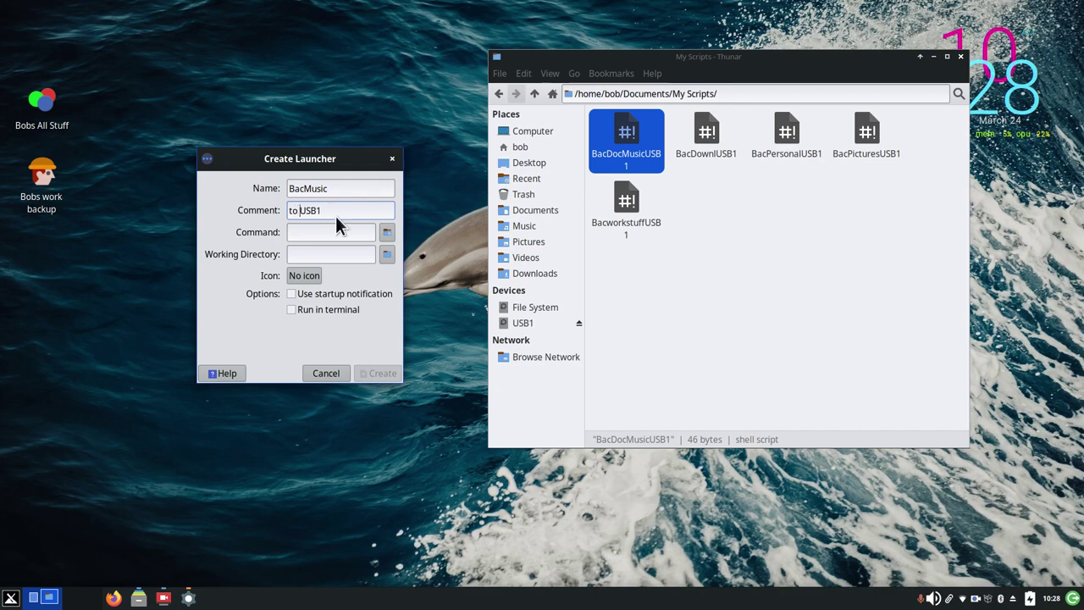
# Set the launcher's command to the BacDocMusicUSB1 script in Documents/My Scripts, and create the launcher
pyautogui.click(386, 234)
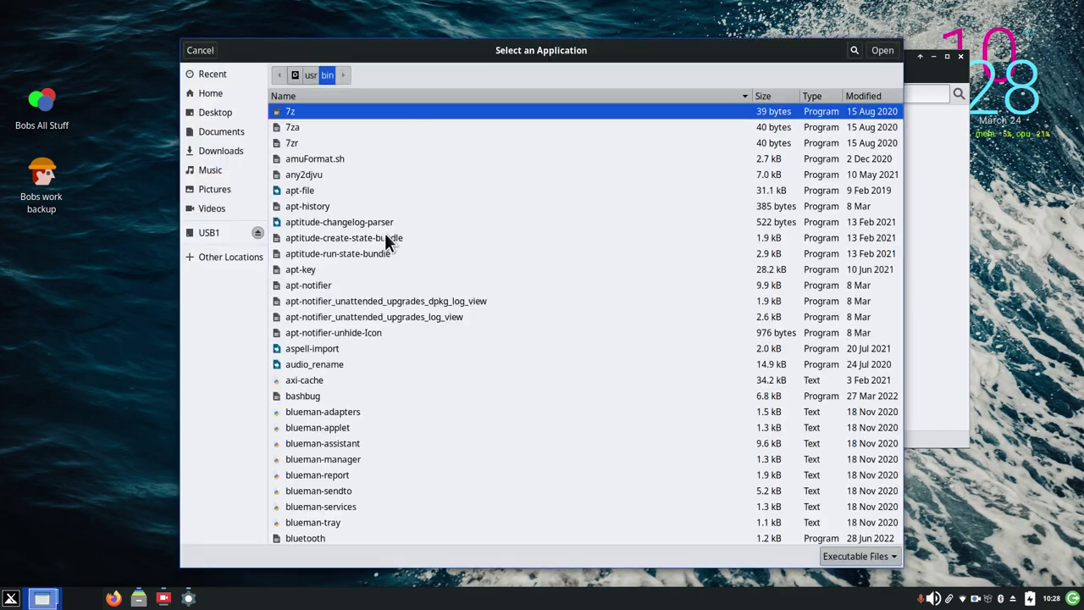
pyautogui.moveTo(741, 61); pyautogui.dragTo(491, 61)
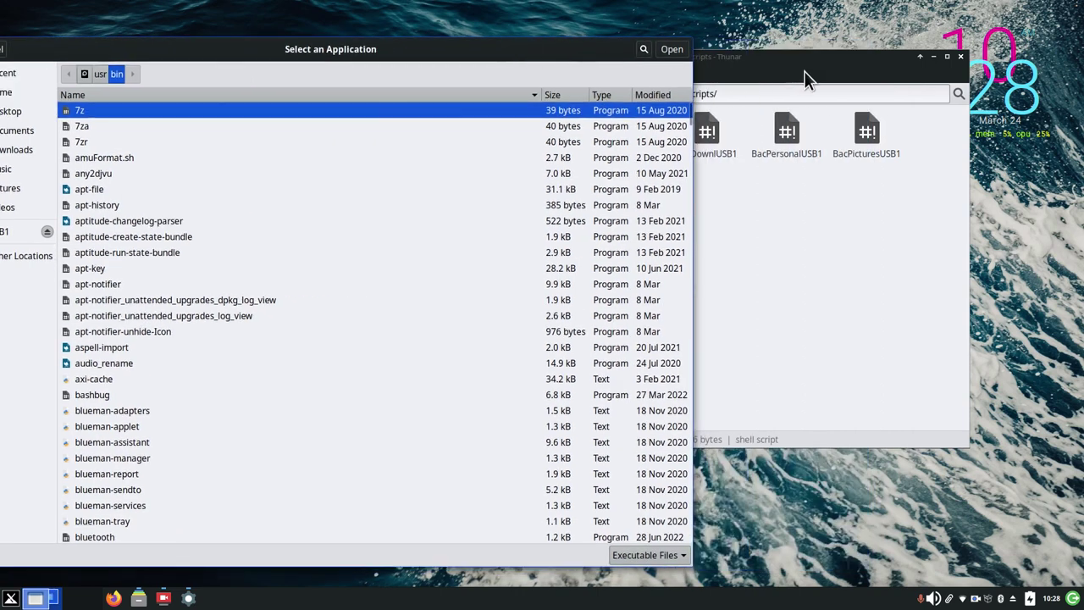
pyautogui.moveTo(805, 70); pyautogui.dragTo(933, 67)
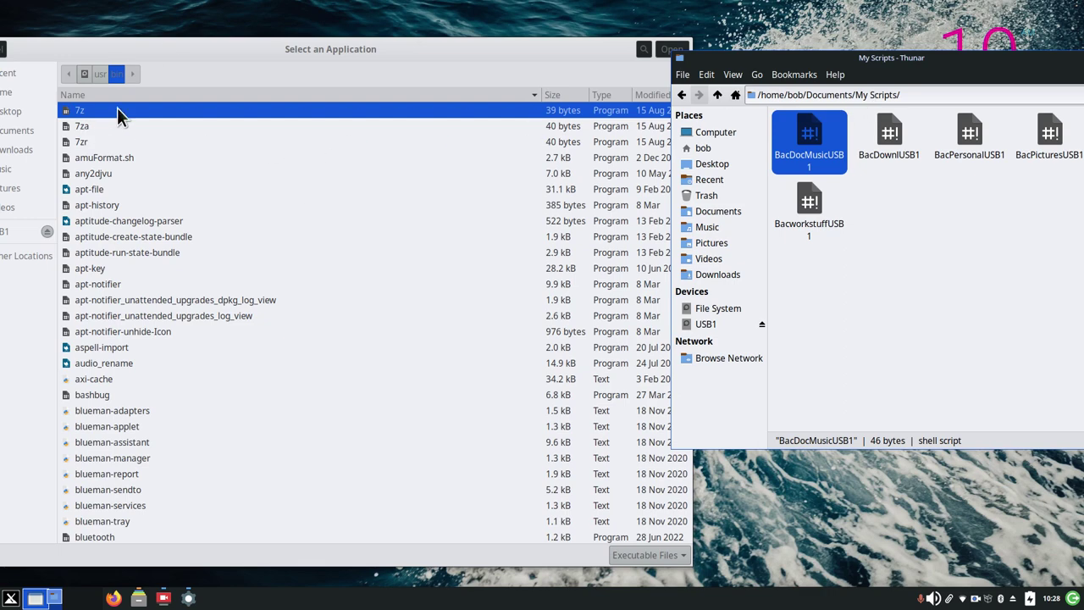
pyautogui.moveTo(173, 48); pyautogui.dragTo(204, 46)
pyautogui.click(26, 127)
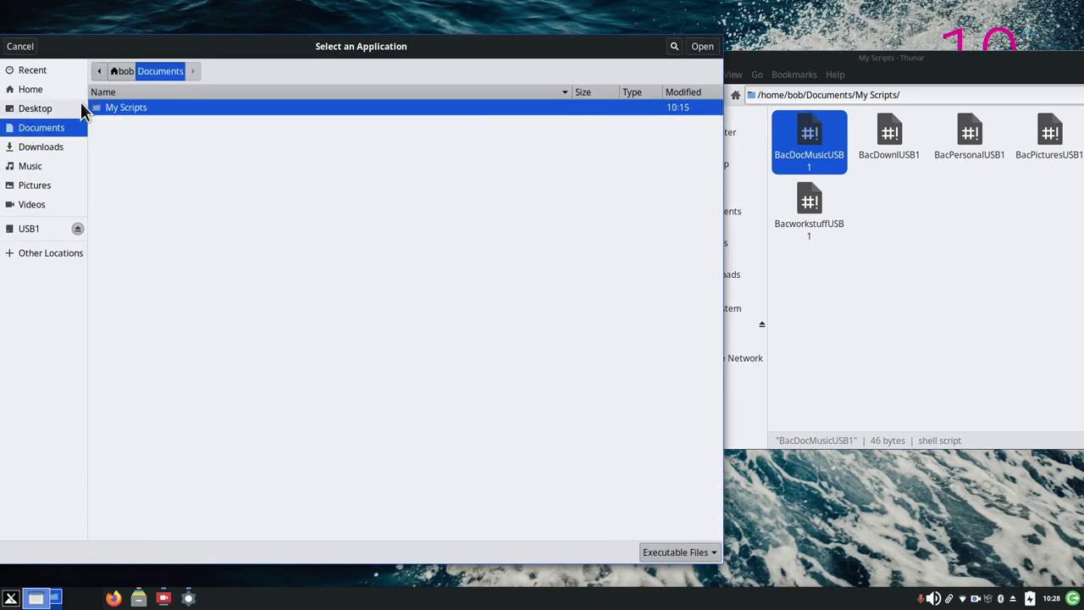
pyautogui.doubleClick(98, 108)
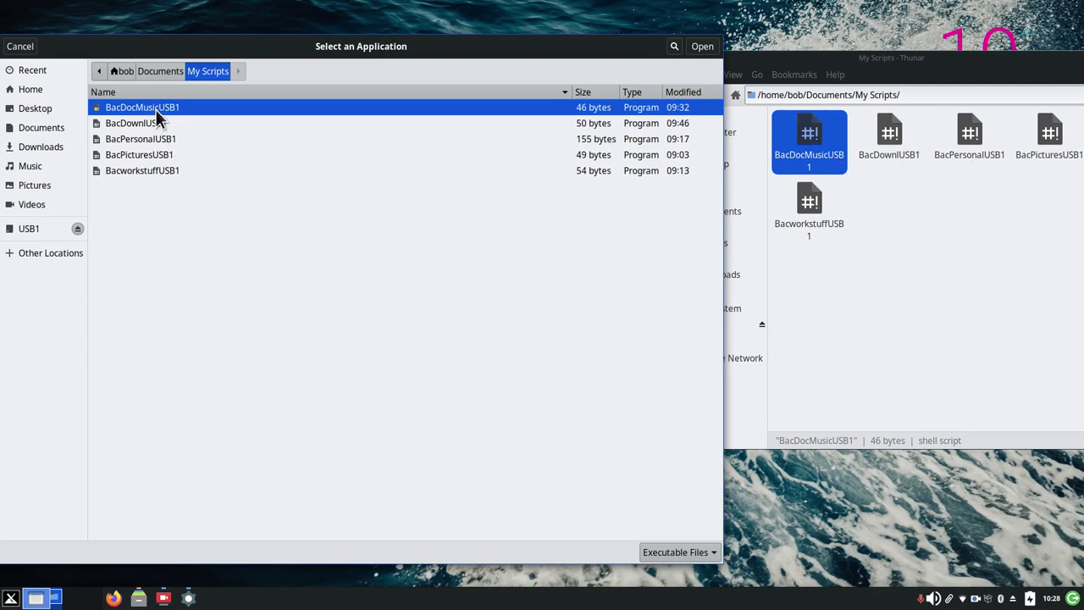
pyautogui.click(701, 47)
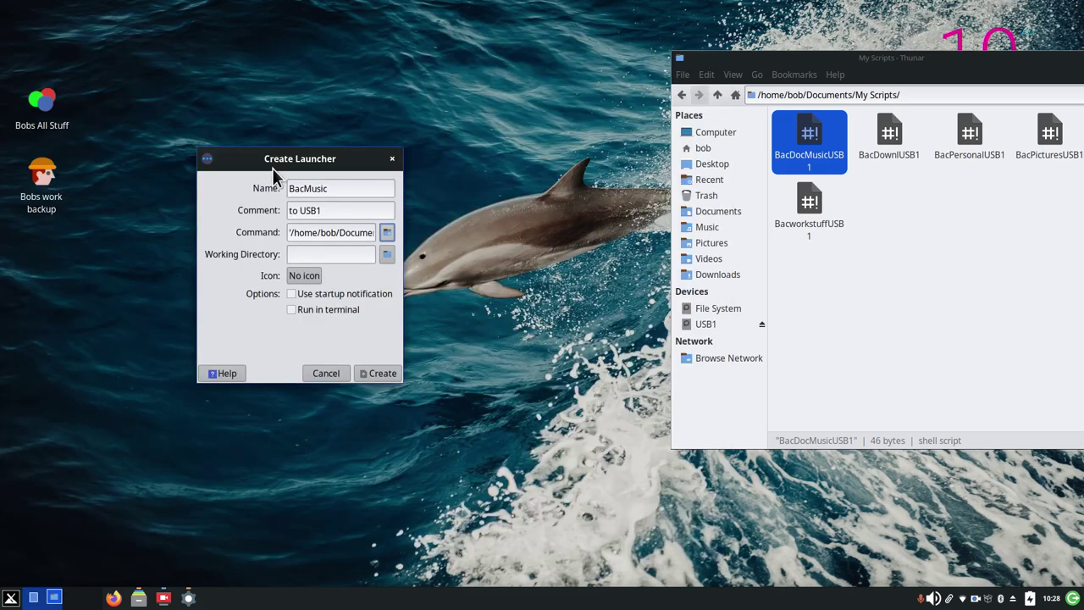
pyautogui.click(389, 372)
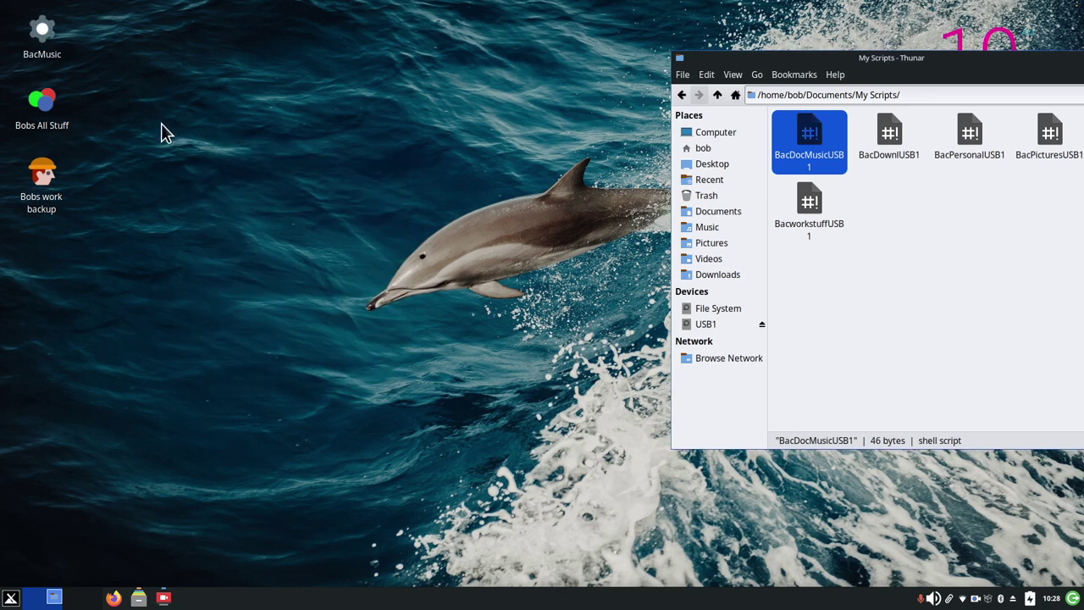
# Inspect the contents of the Music folder on the USB1 drive, and return to the drive's top level
pyautogui.click(714, 323)
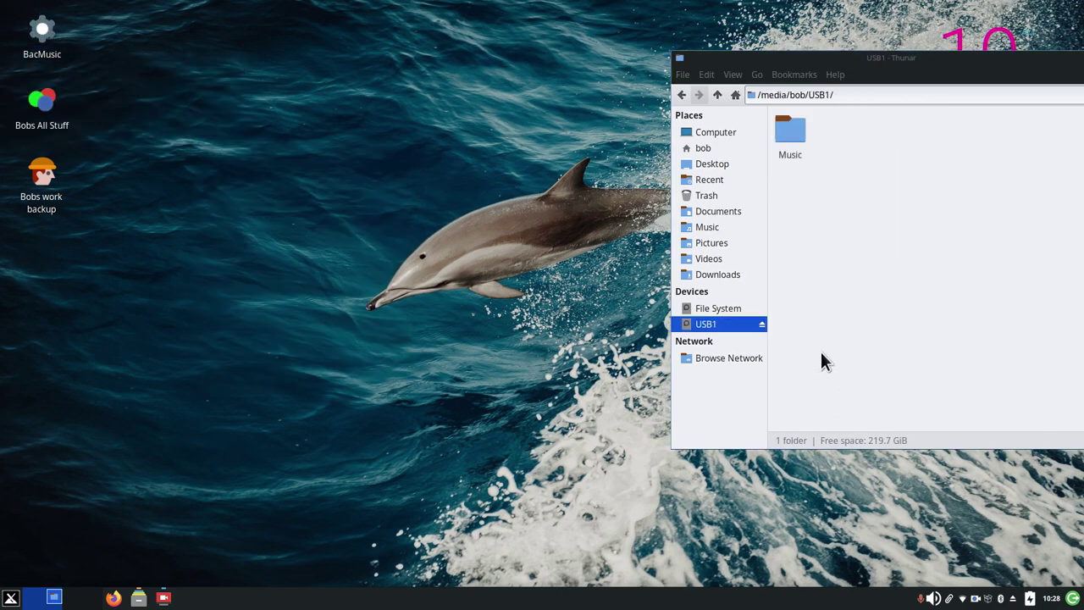
pyautogui.doubleClick(790, 131)
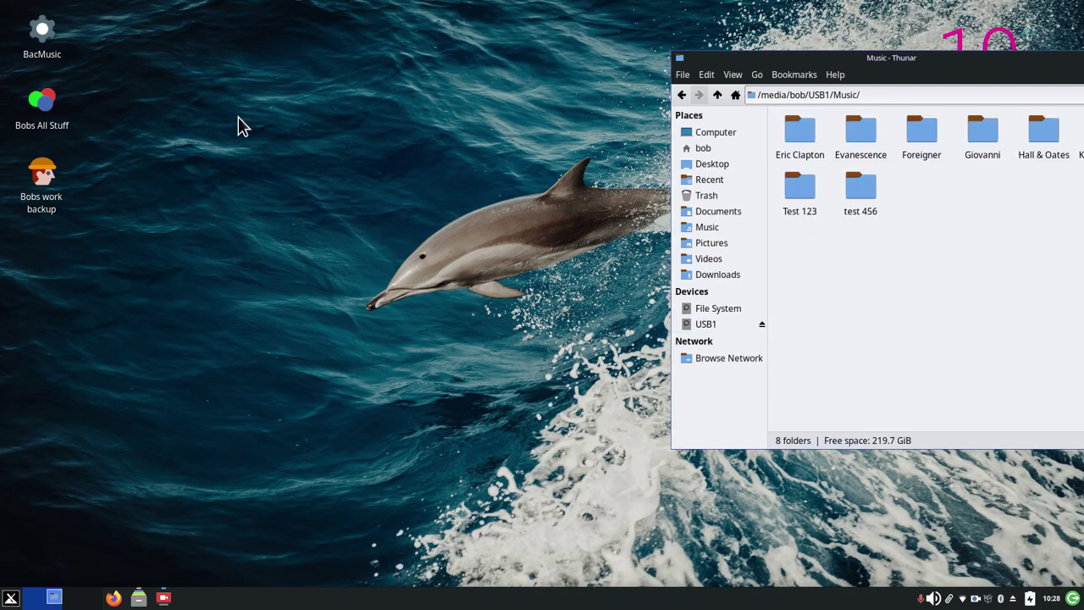
pyautogui.click(701, 323)
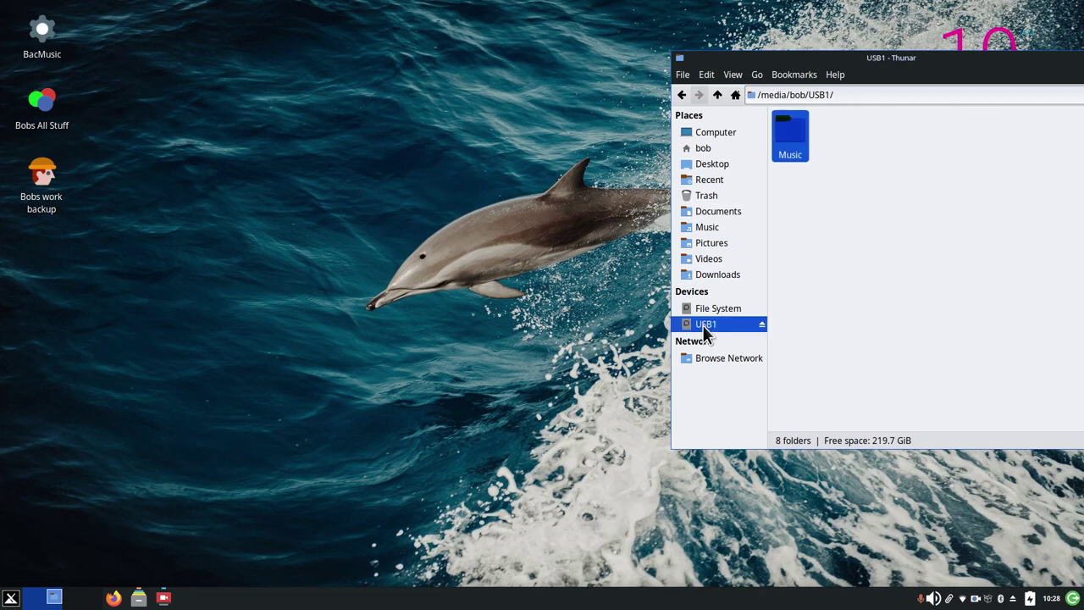
# Set the BacMusic launcher's icon to afl from the All Icons collection, and save the launcher
pyautogui.rightClick(44, 34)
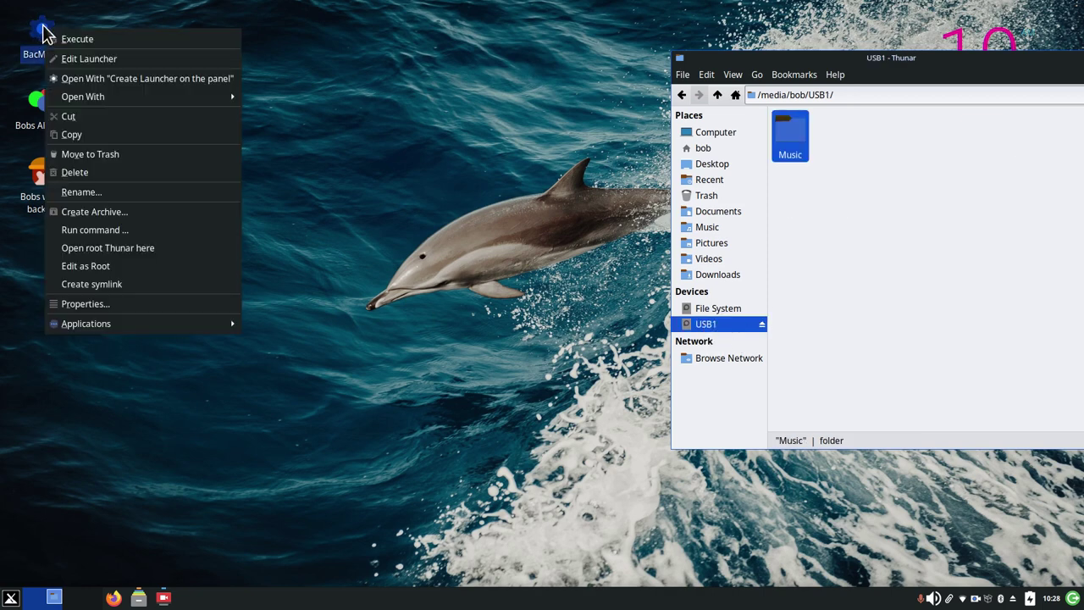
pyautogui.click(126, 66)
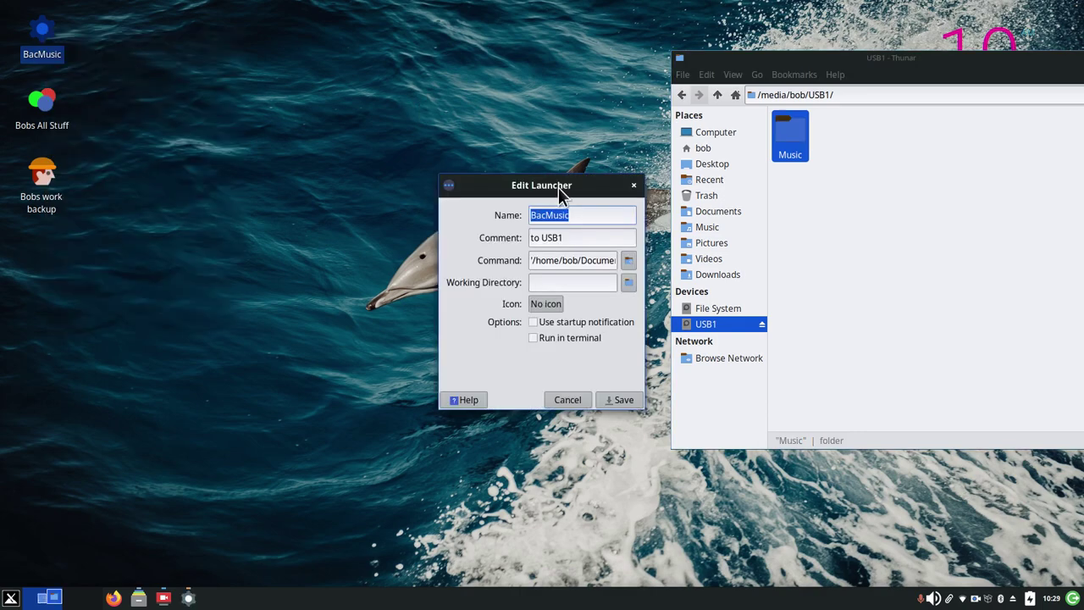
pyautogui.moveTo(561, 194); pyautogui.dragTo(356, 135)
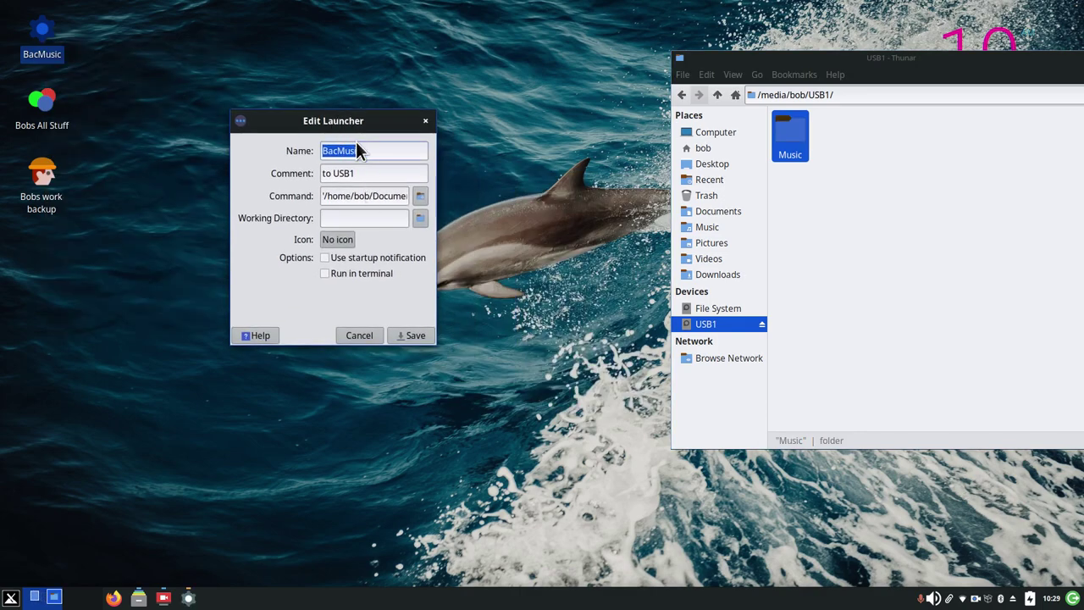
pyautogui.click(335, 239)
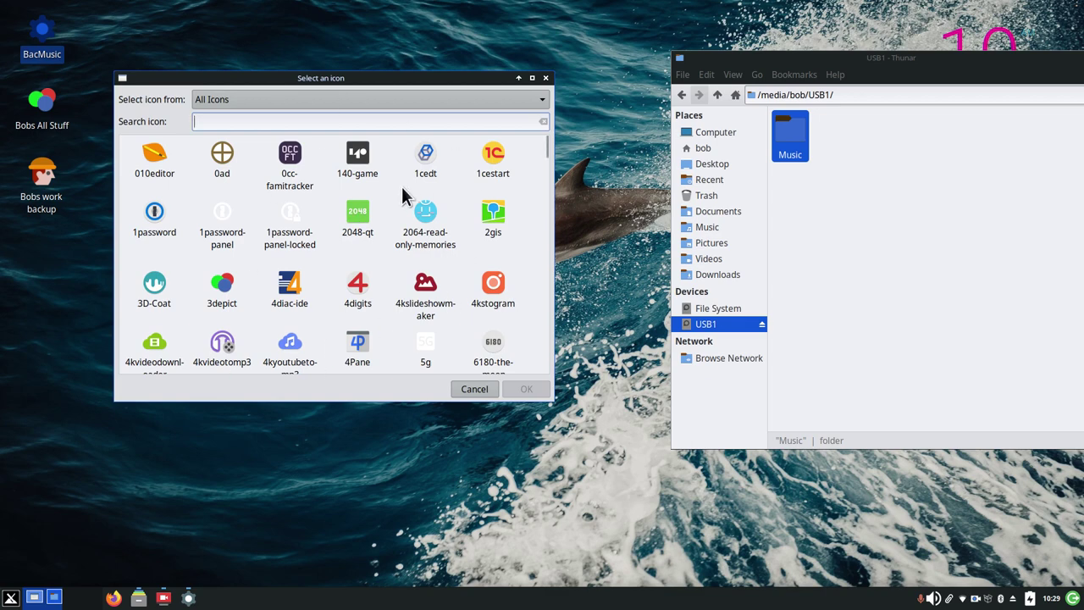
pyautogui.click(524, 100)
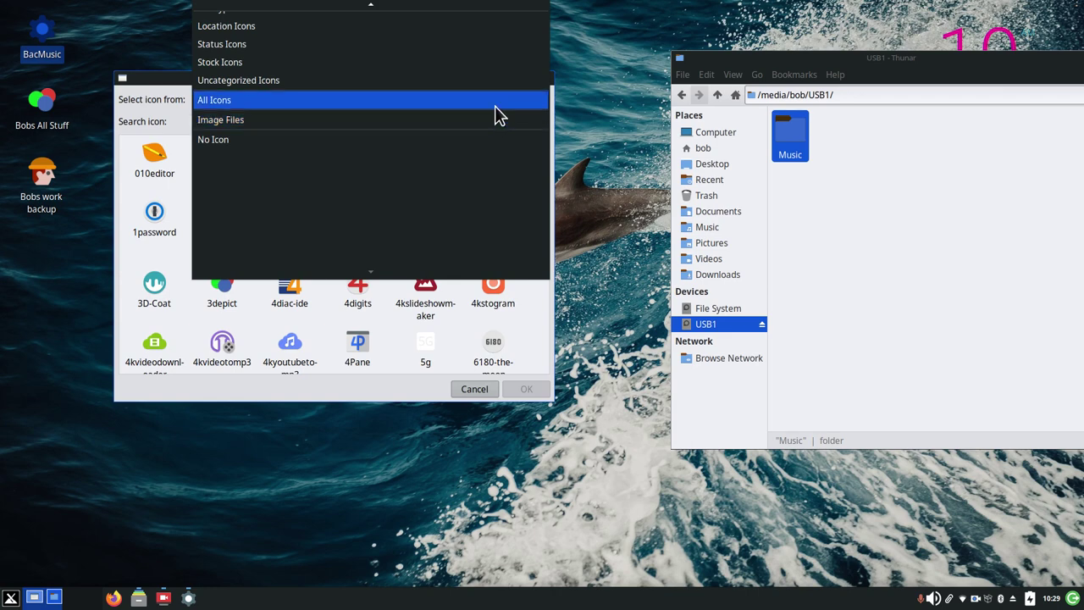
pyautogui.click(496, 101)
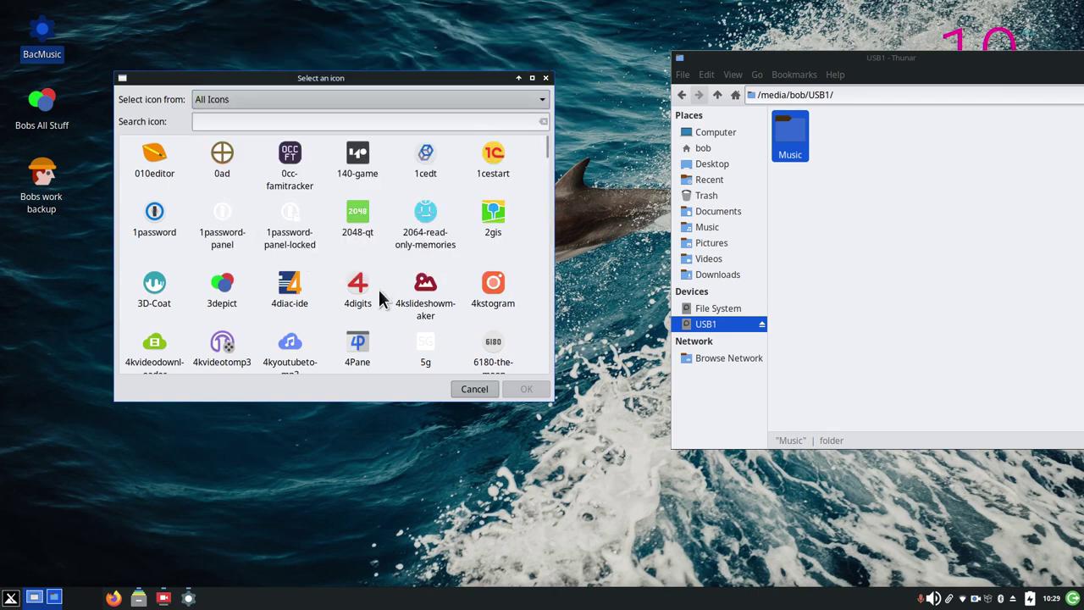
pyautogui.scroll(-3, 379, 289)
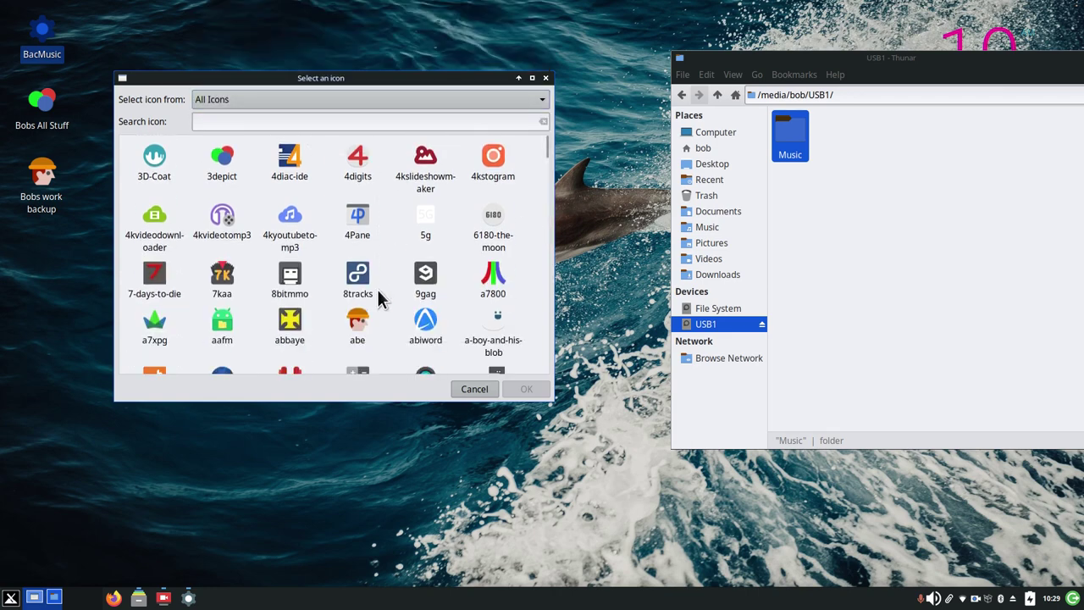
pyautogui.scroll(-4, 378, 289)
pyautogui.scroll(-7, 378, 289)
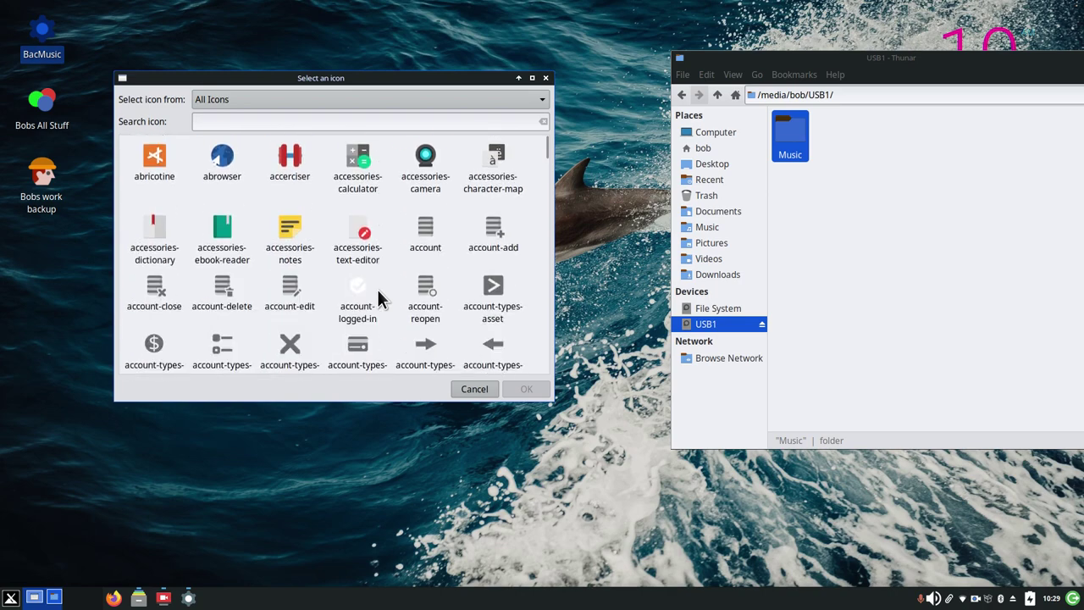
pyautogui.scroll(-7, 378, 297)
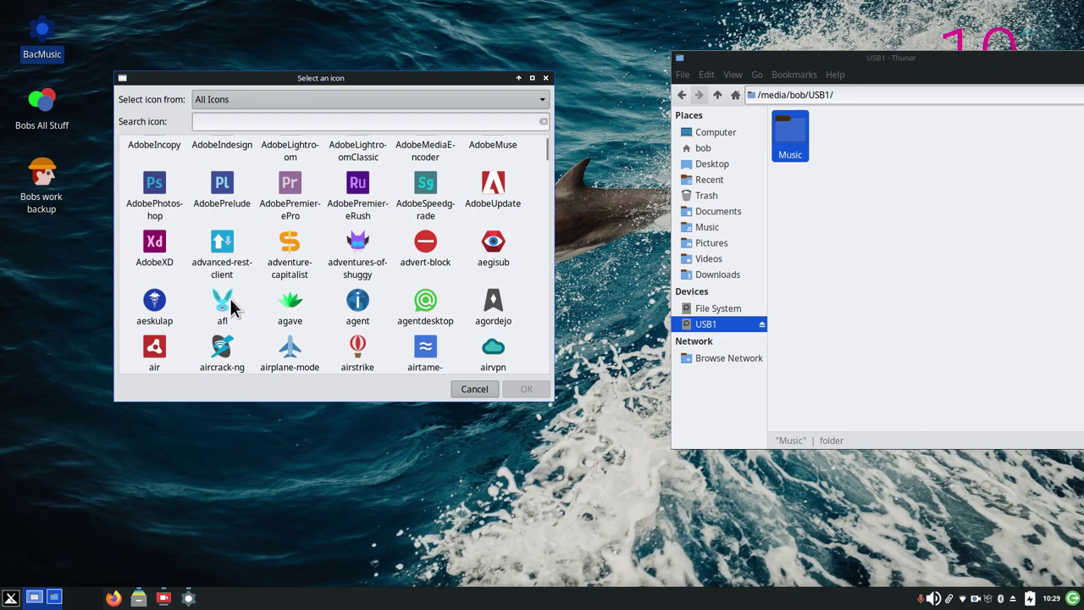
pyautogui.click(227, 303)
pyautogui.click(527, 389)
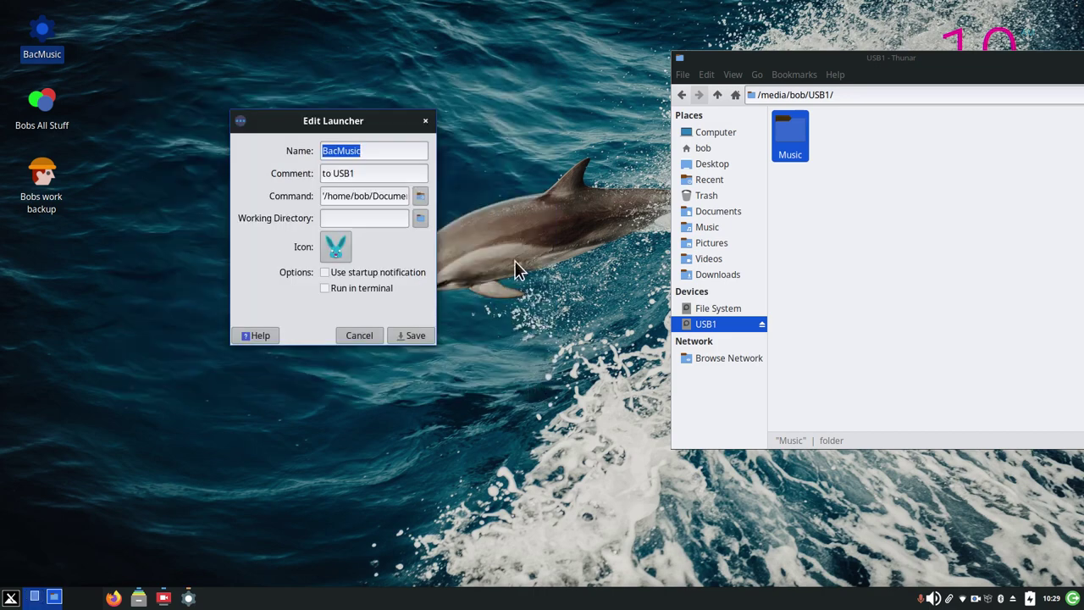
pyautogui.click(422, 331)
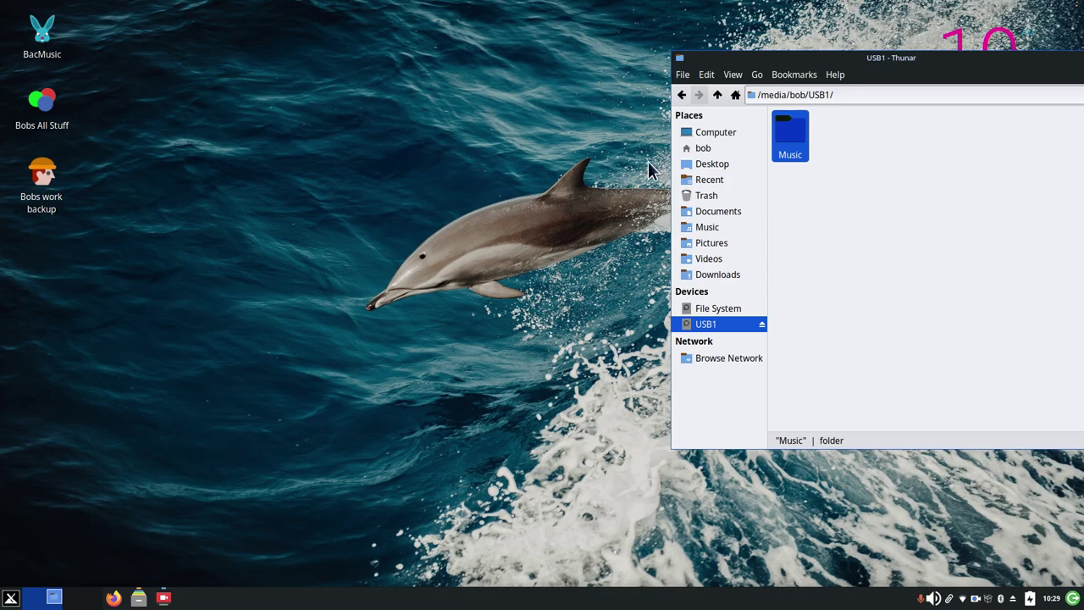
# Compare the contents of the Music folder on the USB1 drive with those of the home Music folder
pyautogui.moveTo(887, 56); pyautogui.dragTo(659, 66)
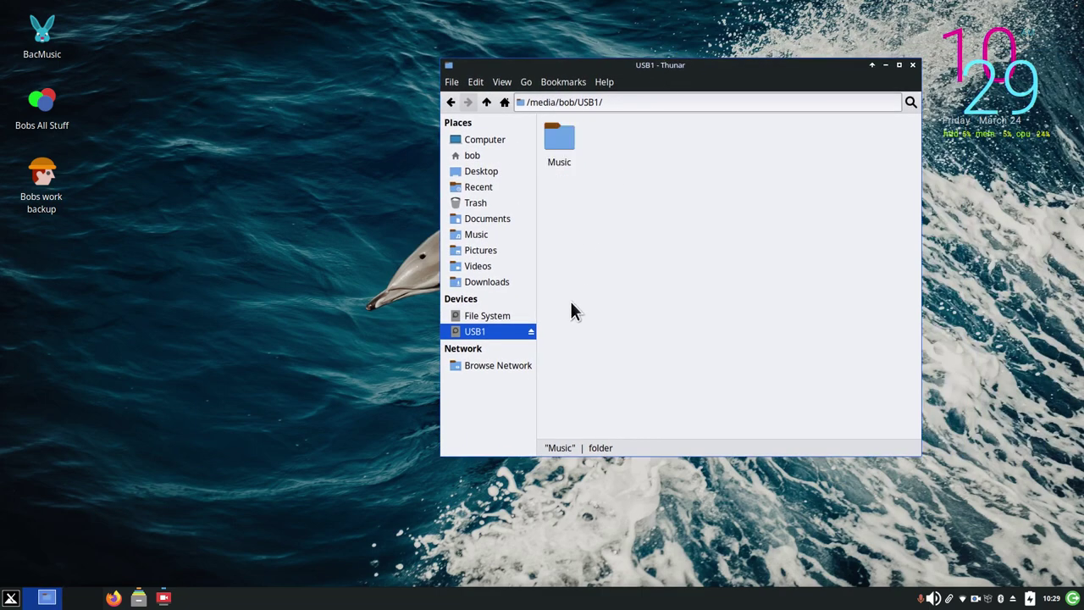
pyautogui.doubleClick(559, 142)
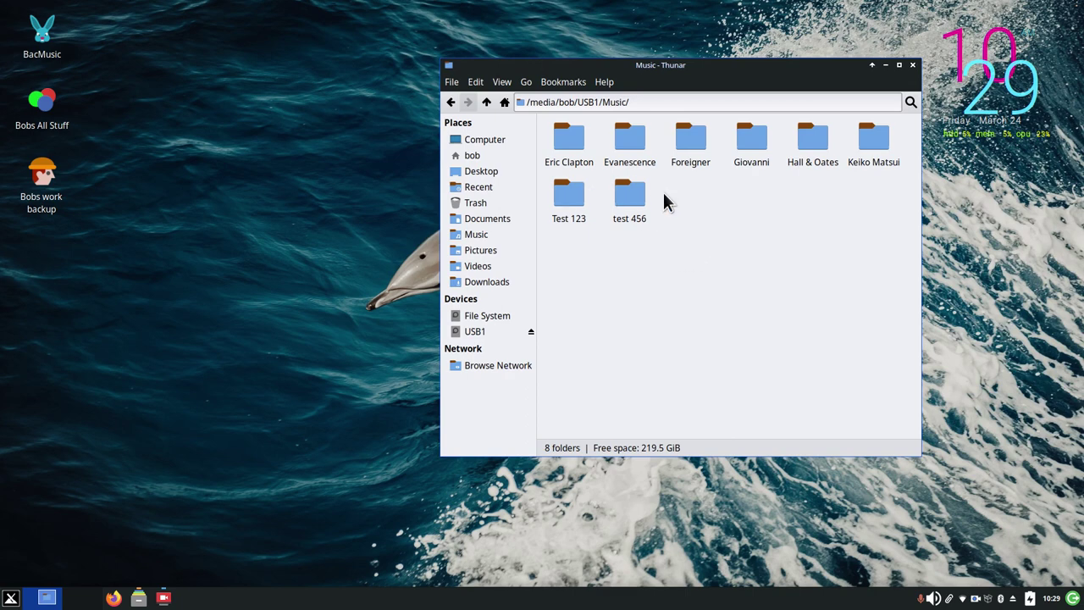
pyautogui.click(479, 236)
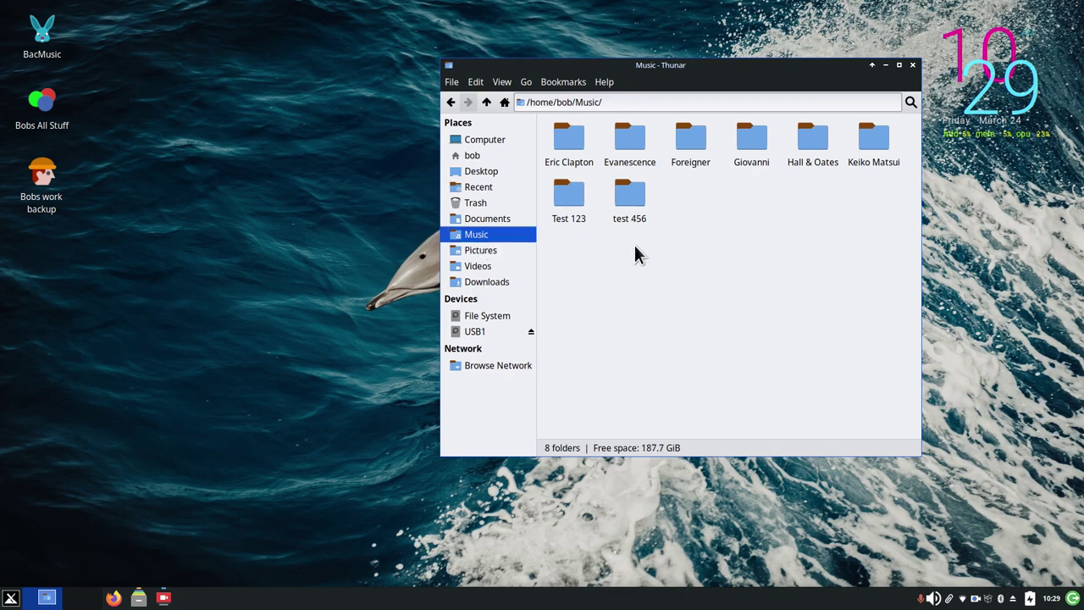
# Create an empty file named "test1" in the home Music folder
pyautogui.rightClick(736, 209)
pyautogui.moveTo(791, 236)
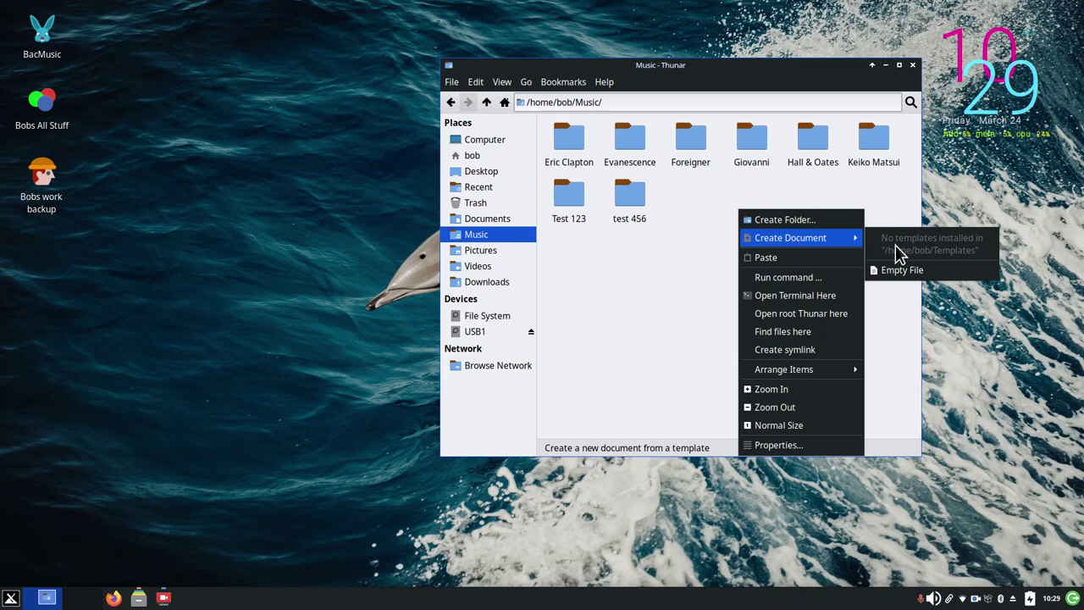
pyautogui.click(902, 269)
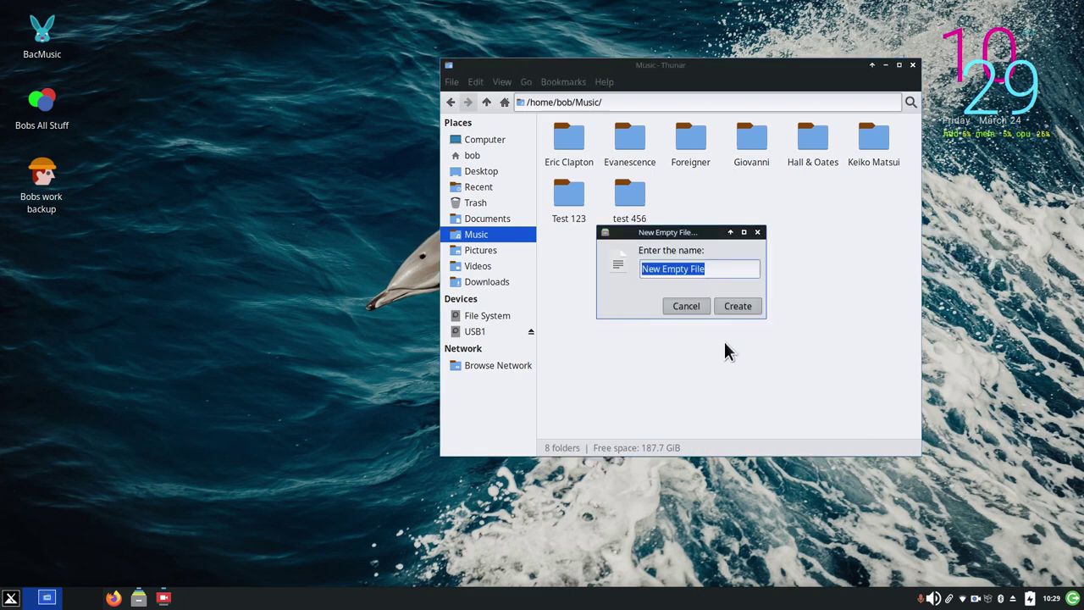
pyautogui.write('test1')
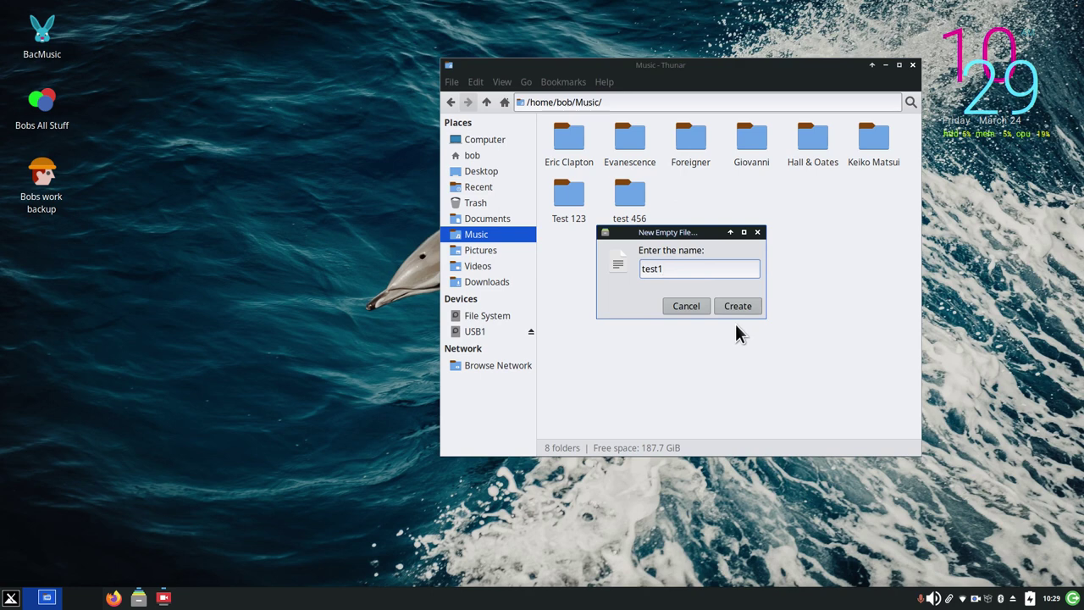
pyautogui.click(738, 308)
# Enter the text "asfdsfdsf" in the test1 file, save it, and close the editor
pyautogui.doubleClick(686, 197)
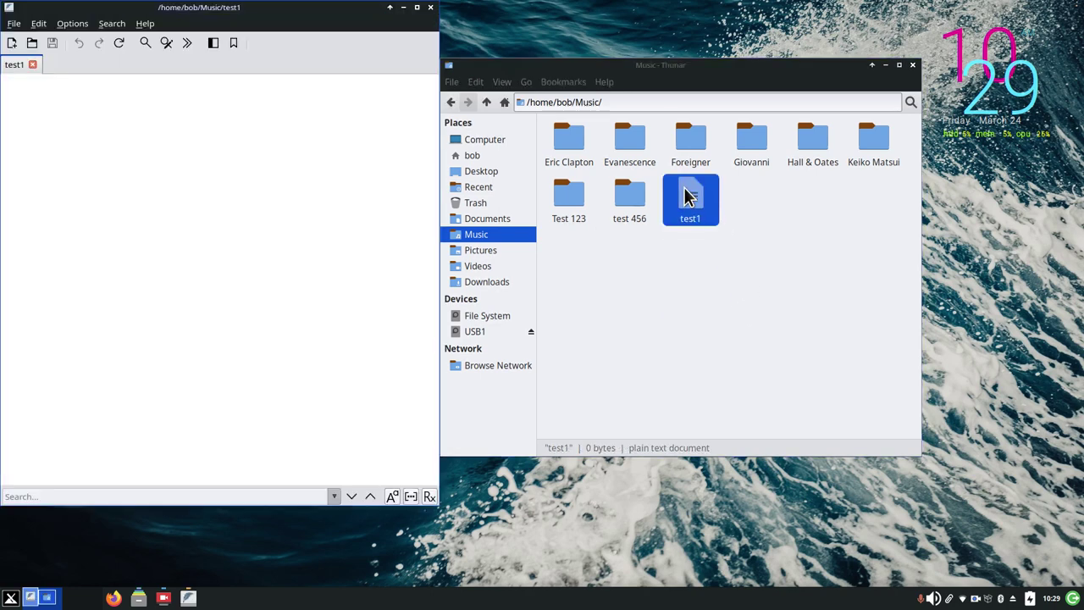
pyautogui.write('asfdsfdsf')
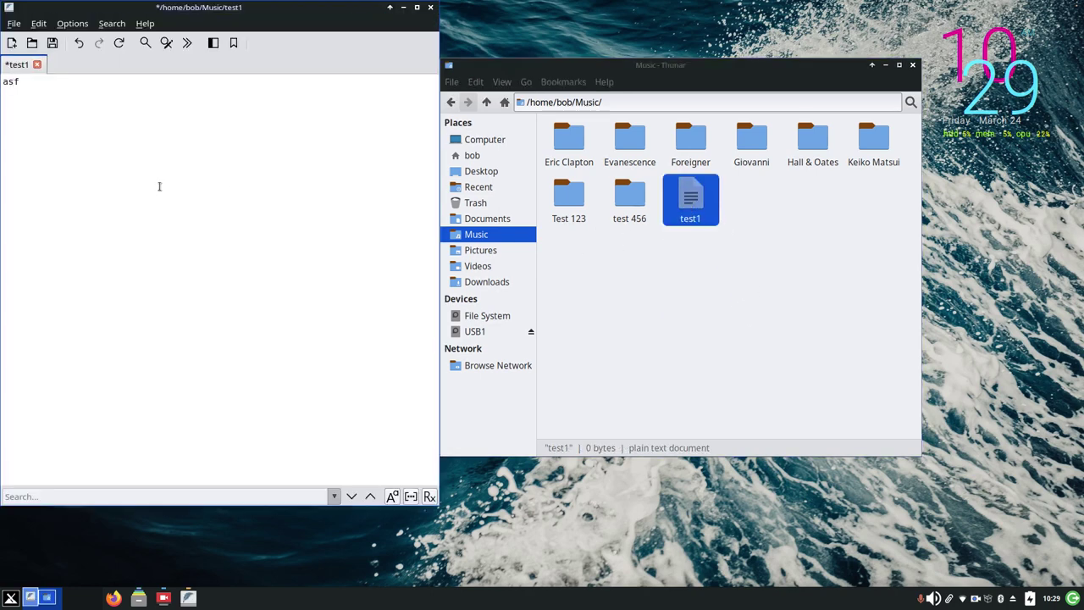
pyautogui.click(52, 43)
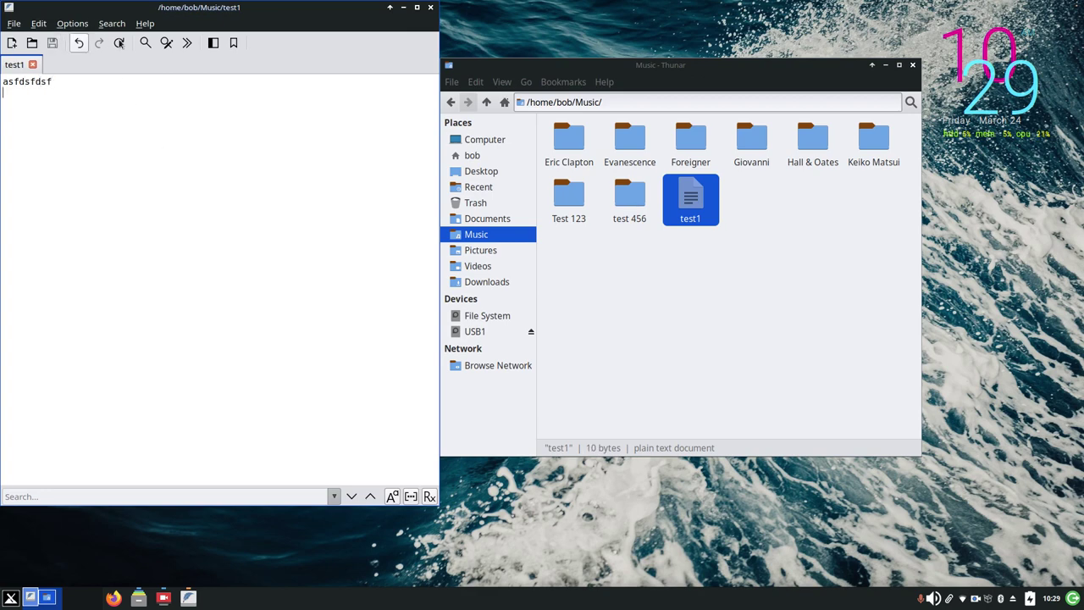
pyautogui.click(430, 6)
pyautogui.click(668, 312)
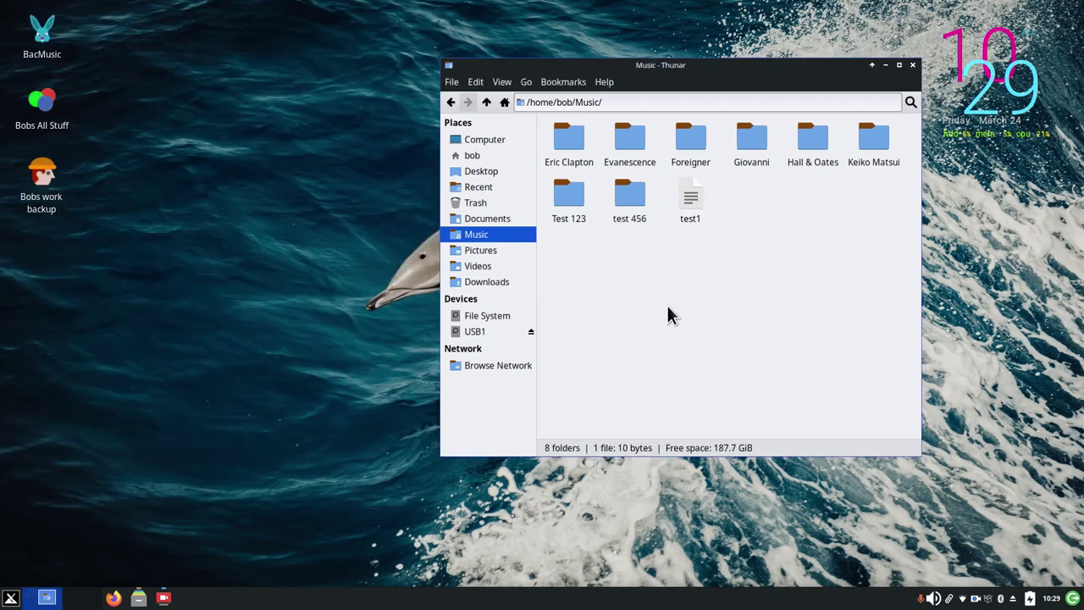
pyautogui.rightClick(691, 200)
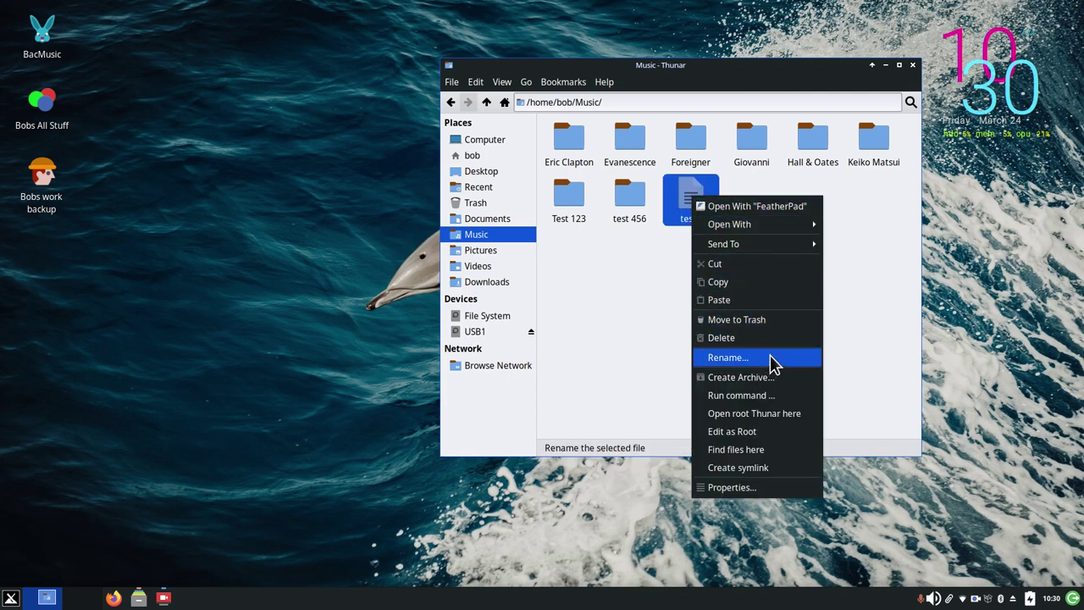
pyautogui.click(873, 272)
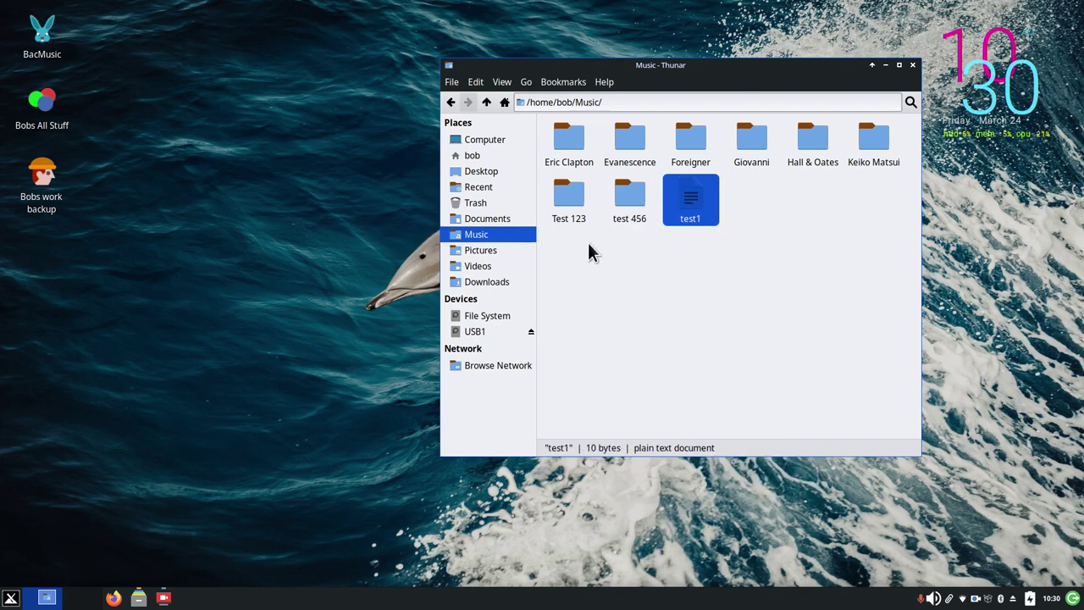
# Show the Music folder on the USB1 drive and run the backup with the BacMusic desktop launcher
pyautogui.click(498, 332)
pyautogui.doubleClick(562, 149)
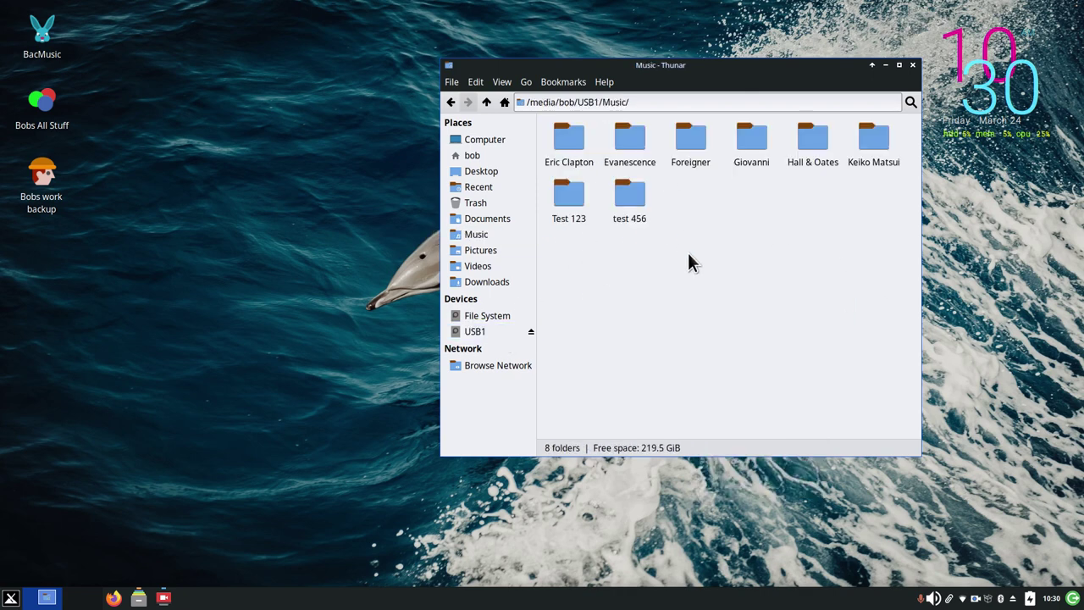
pyautogui.doubleClick(42, 38)
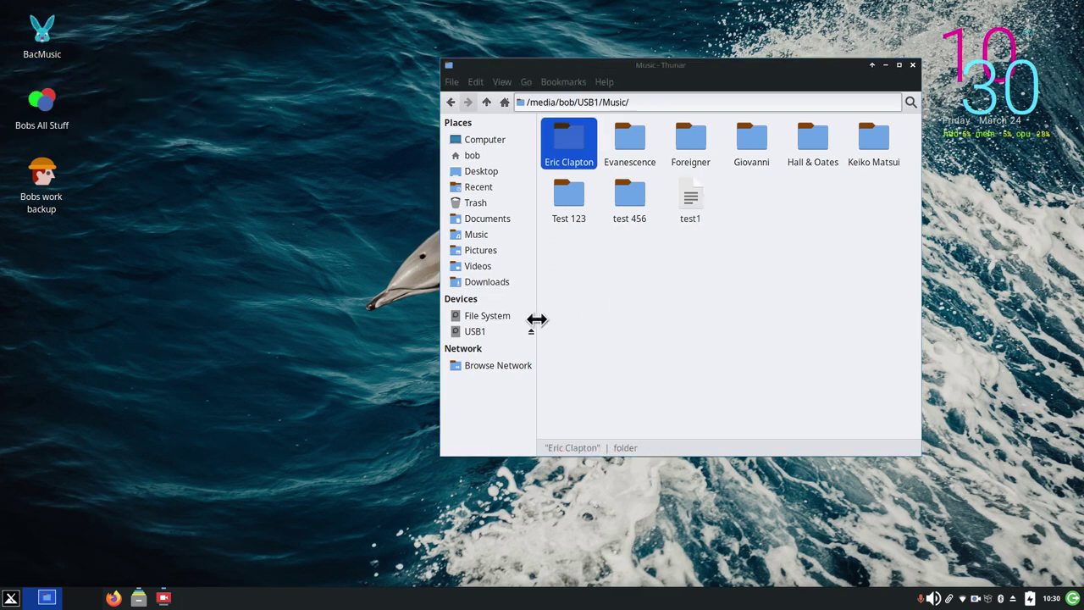
# Check the home Music folder and the Music folder on the USB1 drive for the test1 file
pyautogui.click(488, 234)
pyautogui.click(489, 332)
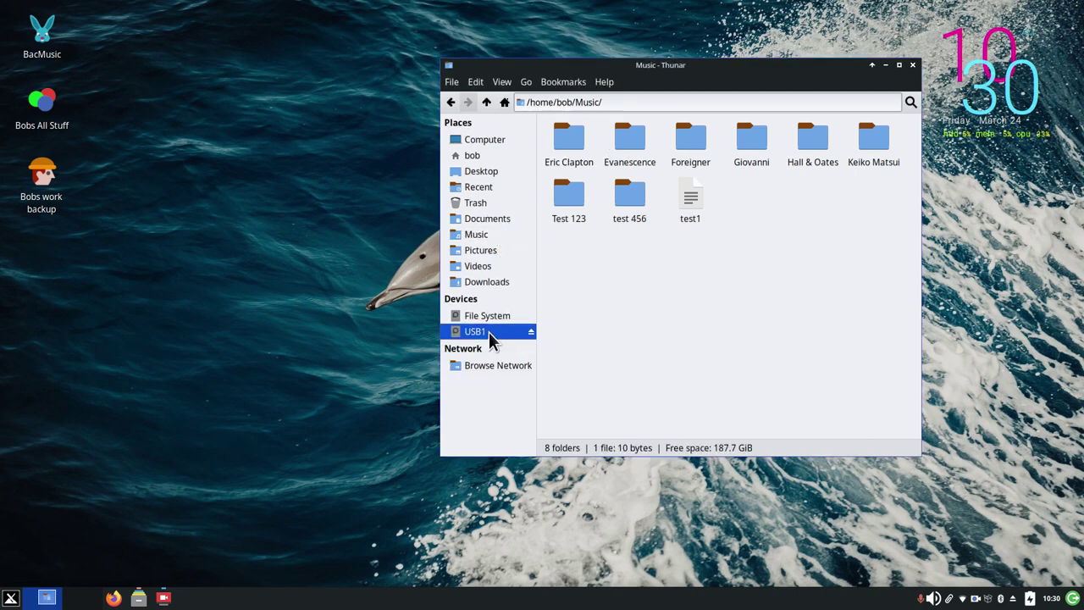
pyautogui.click(560, 144)
pyautogui.doubleClick(559, 141)
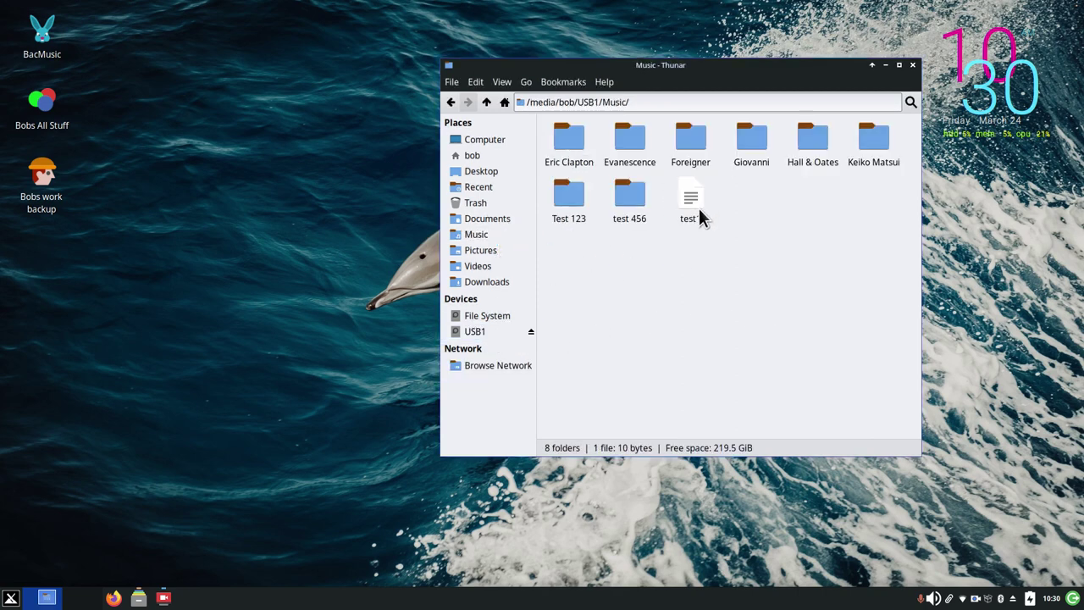
pyautogui.click(479, 158)
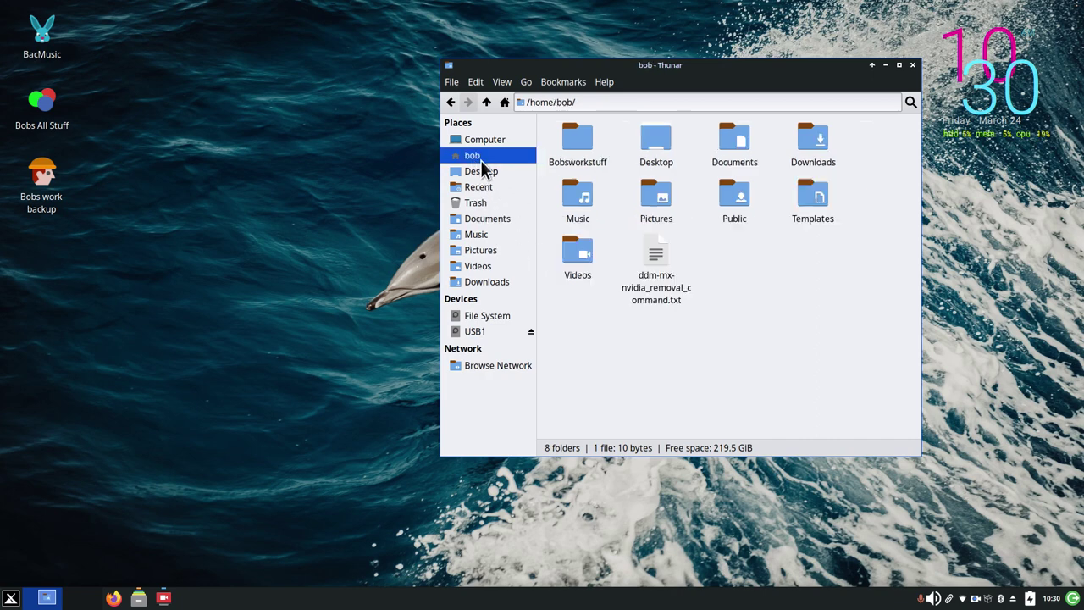
pyautogui.click(577, 206)
pyautogui.rightClick(576, 203)
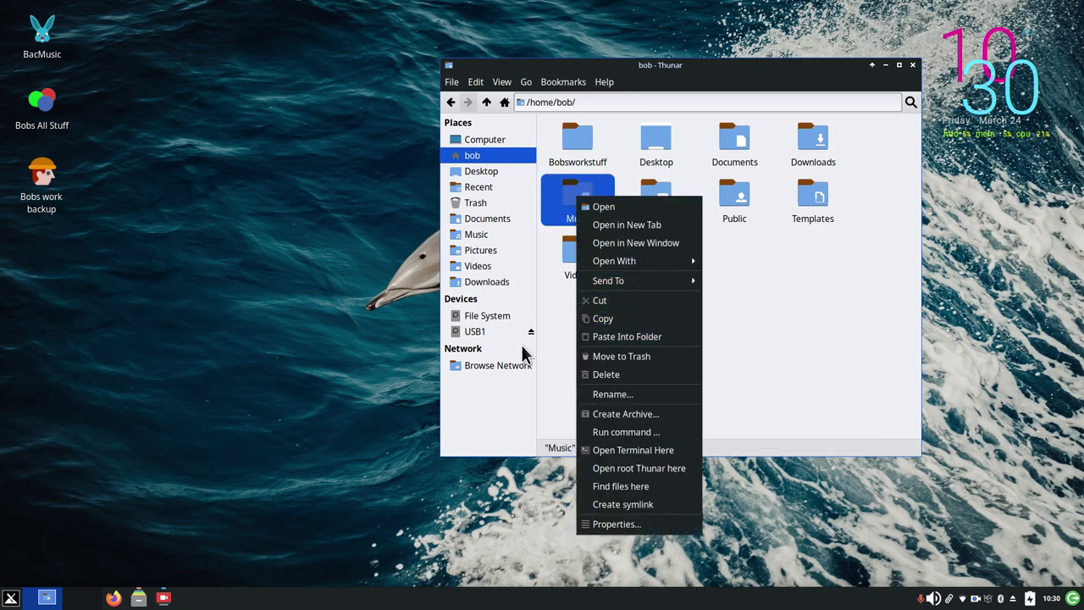
pyautogui.click(468, 331)
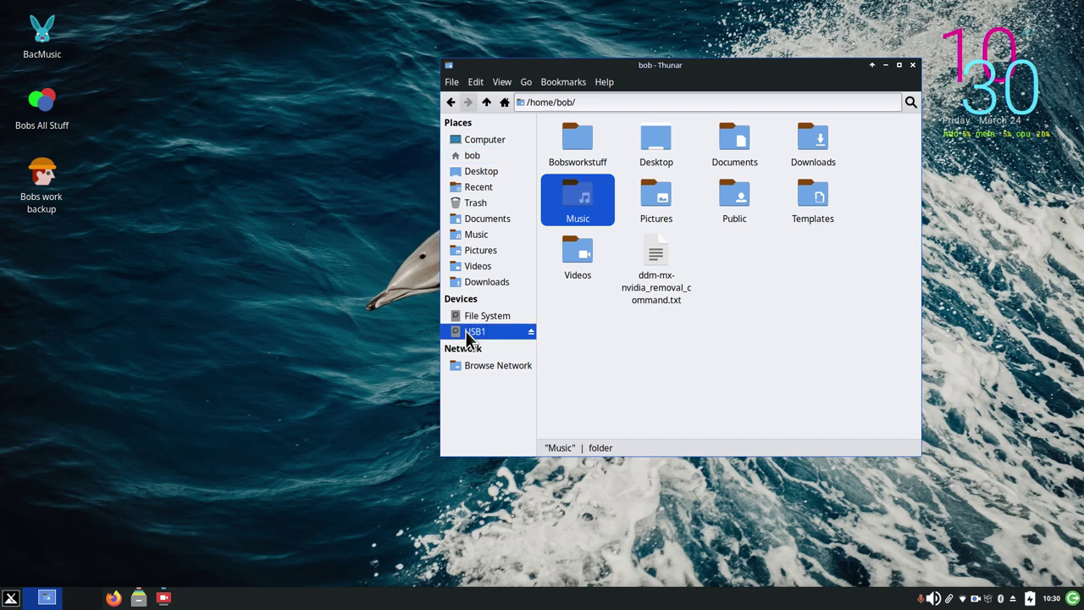
pyautogui.click(568, 340)
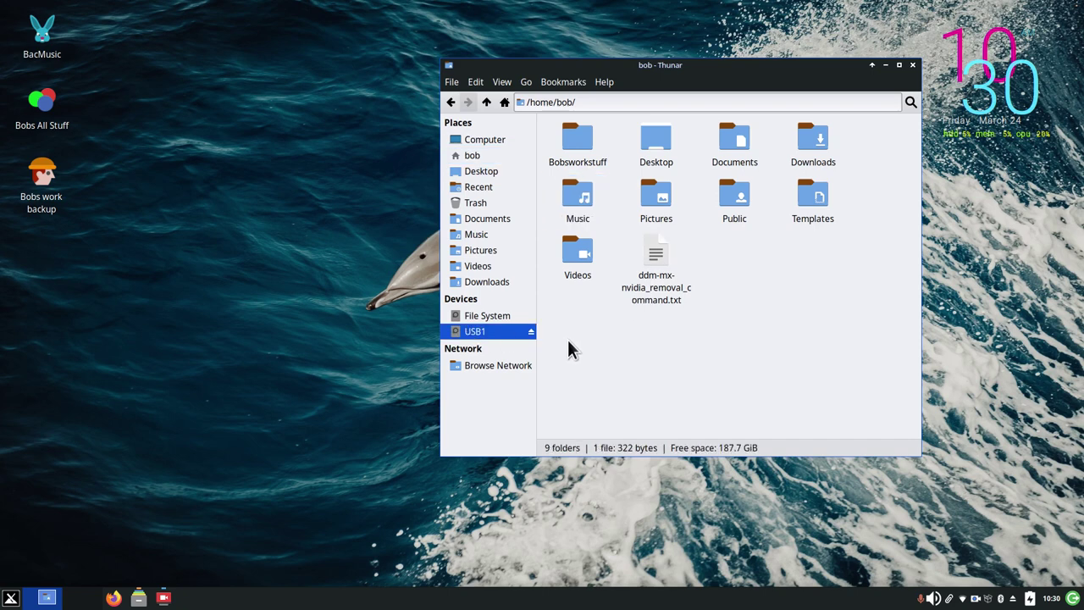
pyautogui.click(490, 331)
pyautogui.rightClick(665, 196)
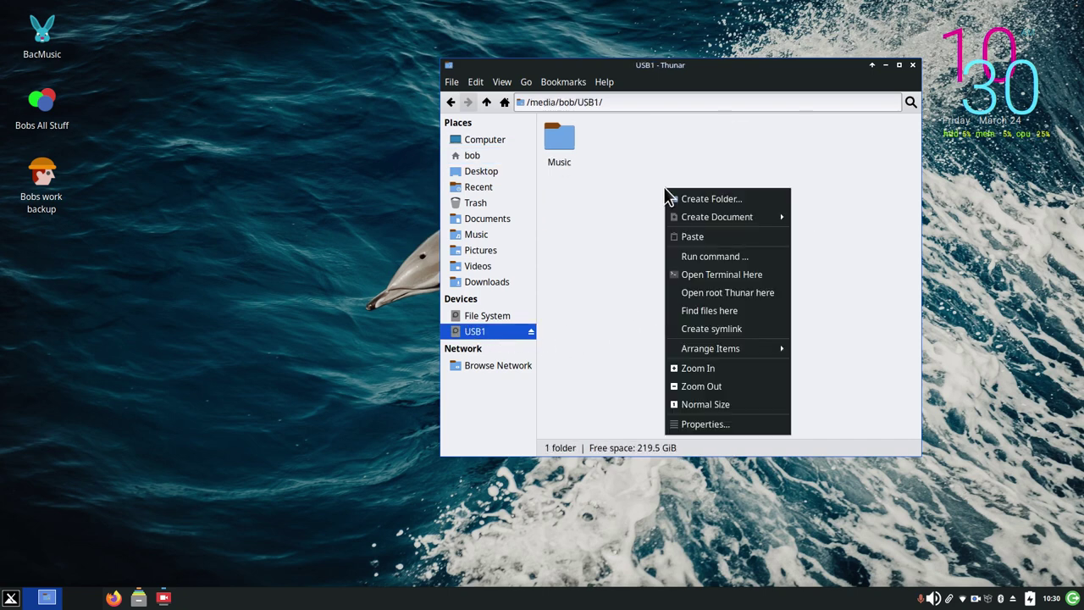
pyautogui.click(624, 213)
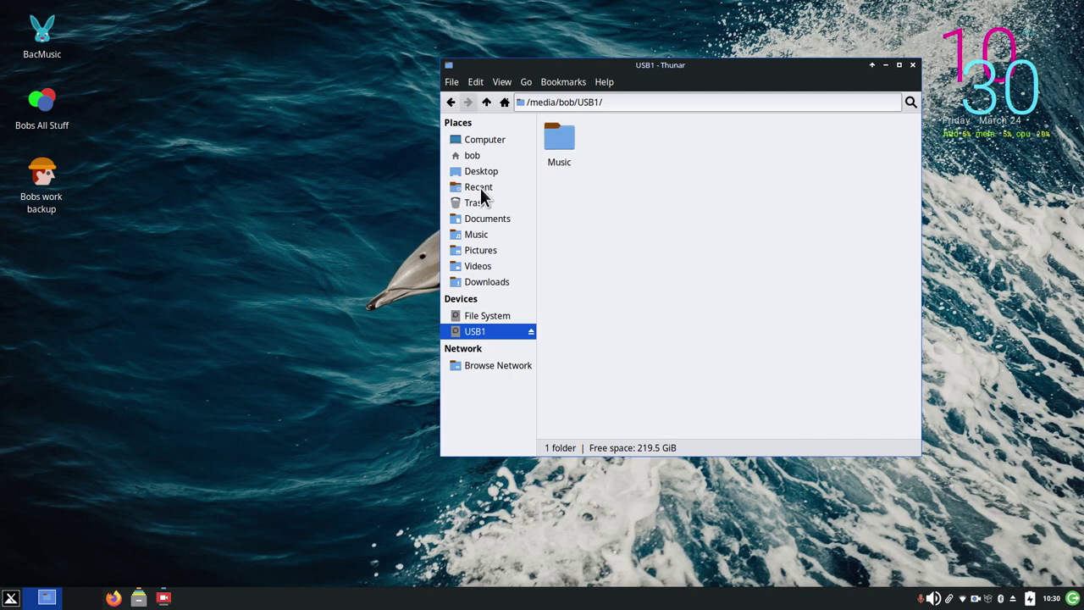
# Compare the test1 file in the home Music folder with the contents of the backed-up Music folder on USB1
pyautogui.click(489, 234)
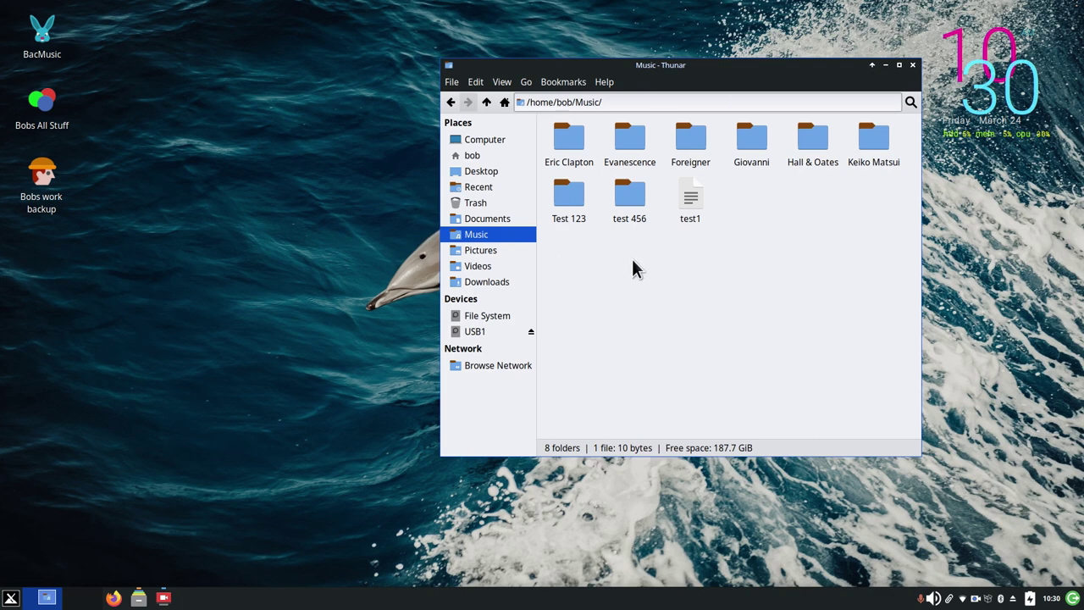
pyautogui.click(689, 199)
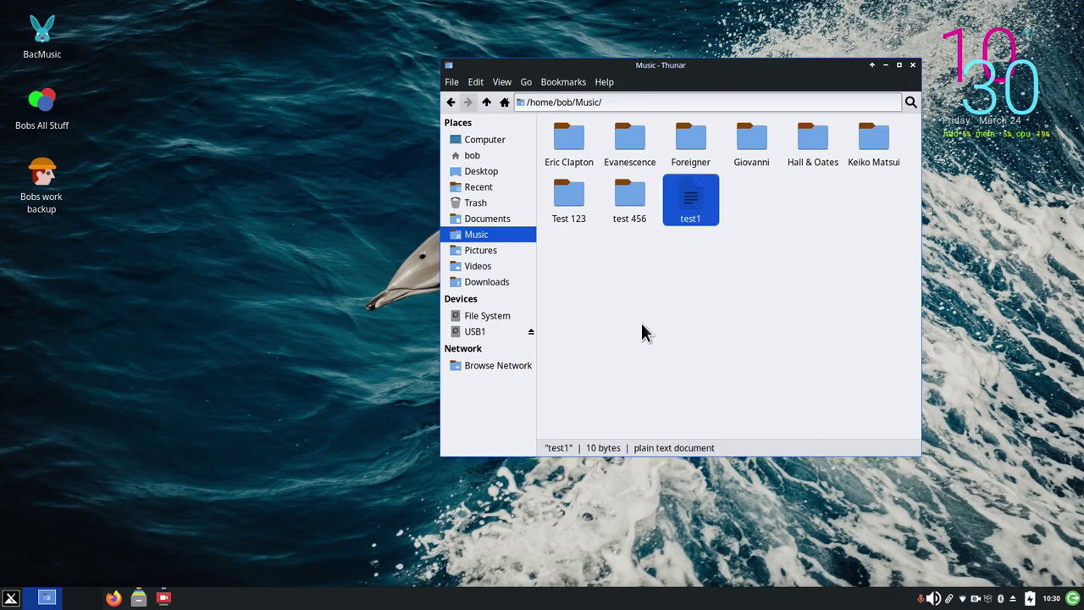
pyautogui.click(478, 332)
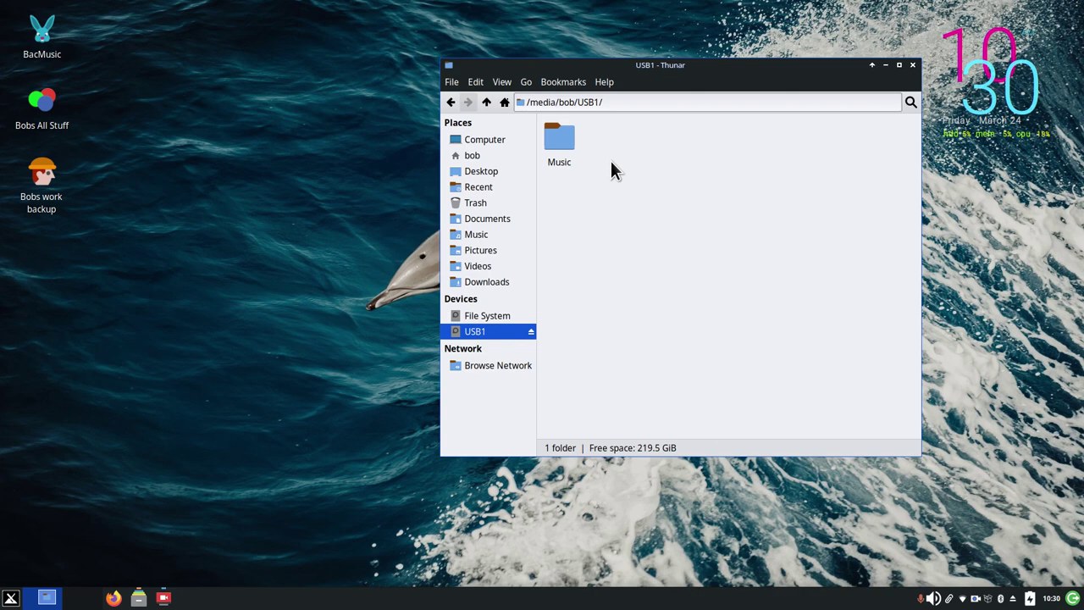
pyautogui.doubleClick(559, 140)
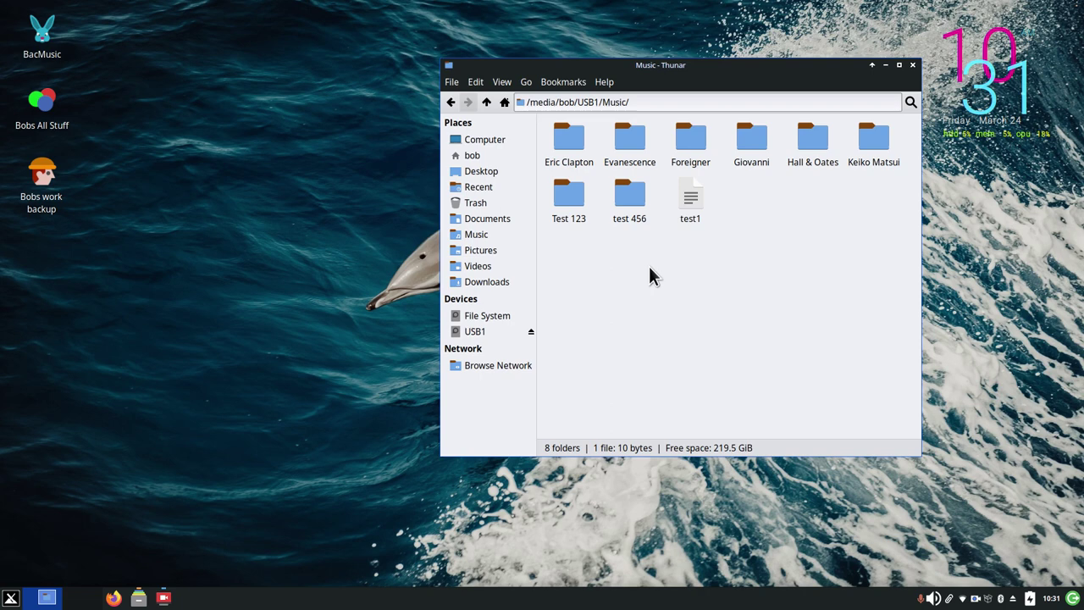
# Open the BacPersonalUSB1 script from My Scripts in the home Documents folder, review its rsync lines, and close it
pyautogui.click(471, 157)
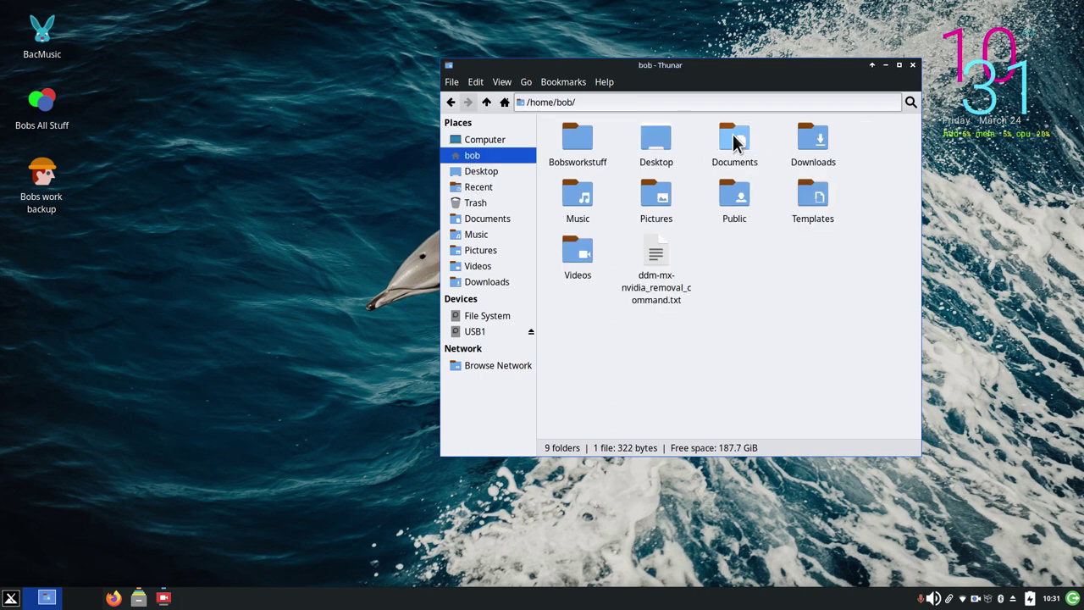
pyautogui.doubleClick(734, 142)
pyautogui.doubleClick(576, 141)
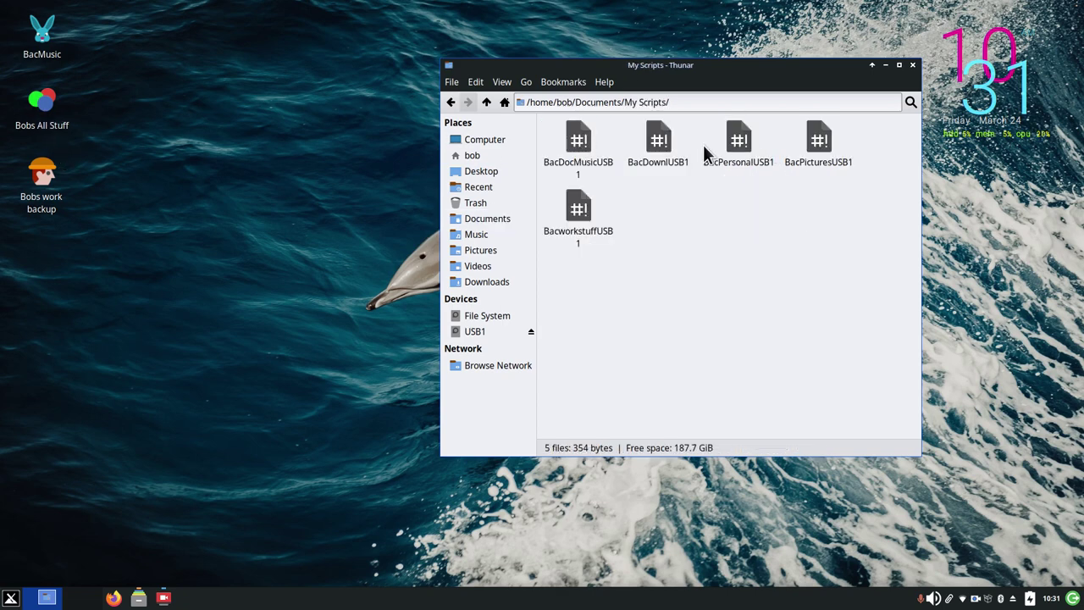
pyautogui.click(736, 144)
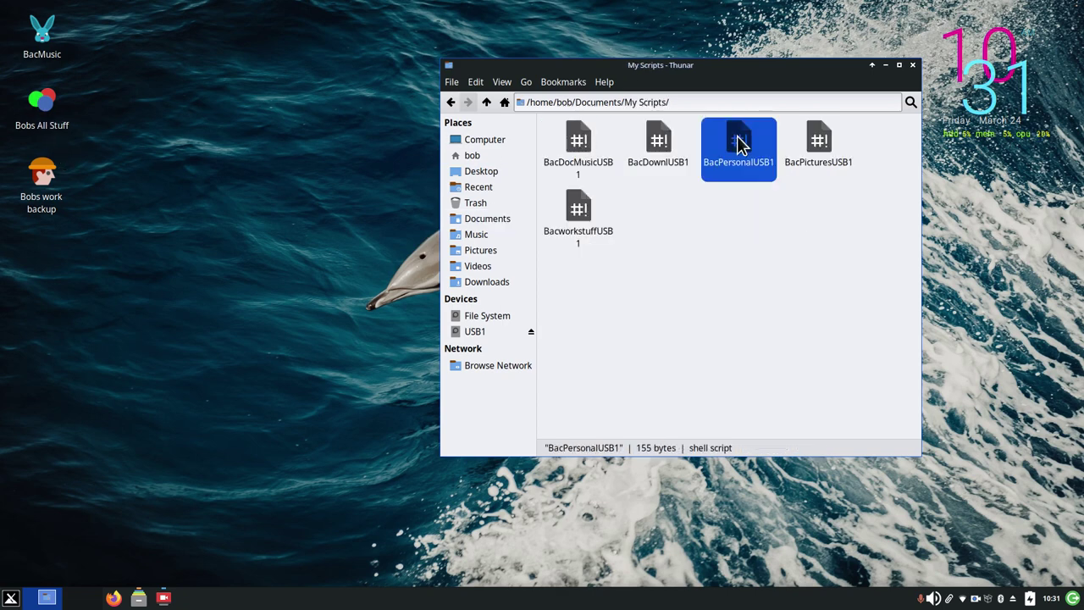
pyautogui.doubleClick(737, 144)
pyautogui.moveTo(271, 19); pyautogui.dragTo(890, 89)
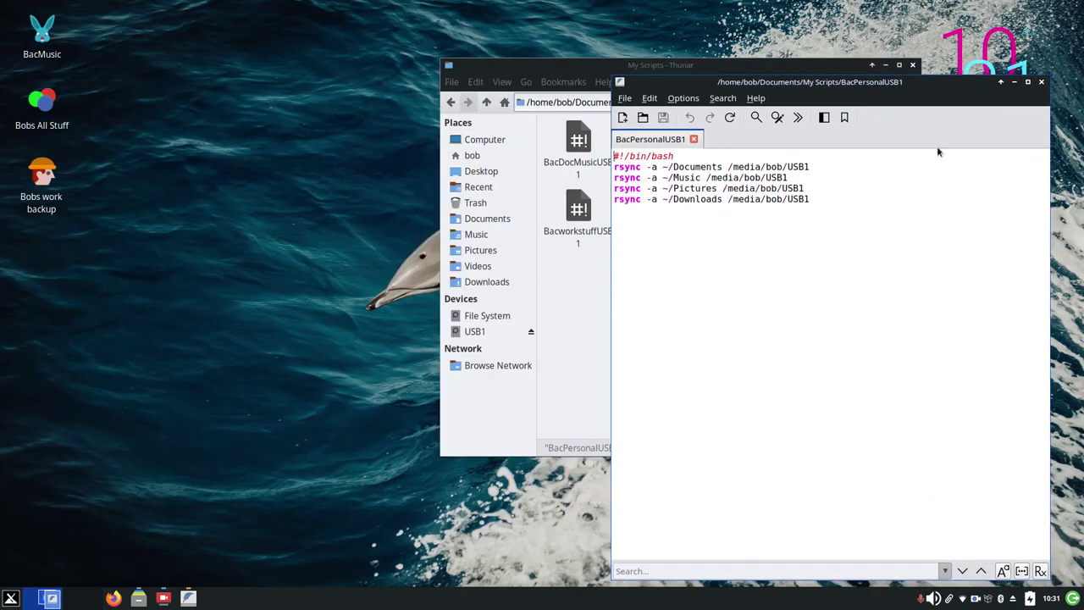
pyautogui.moveTo(940, 88); pyautogui.dragTo(728, 94)
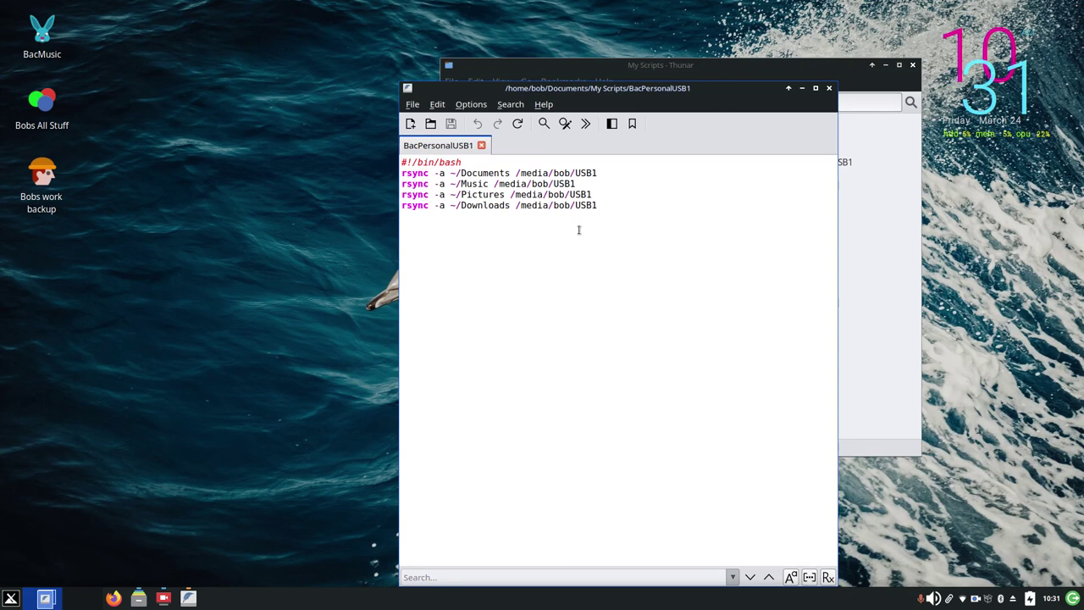
pyautogui.moveTo(463, 162); pyautogui.dragTo(373, 165)
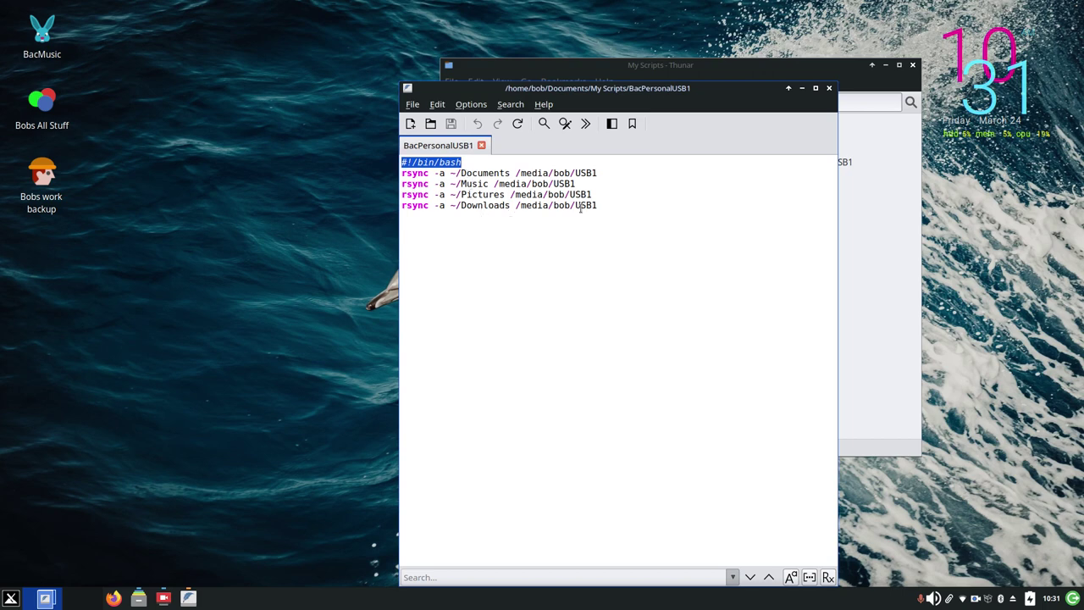
pyautogui.moveTo(568, 91); pyautogui.dragTo(789, 92)
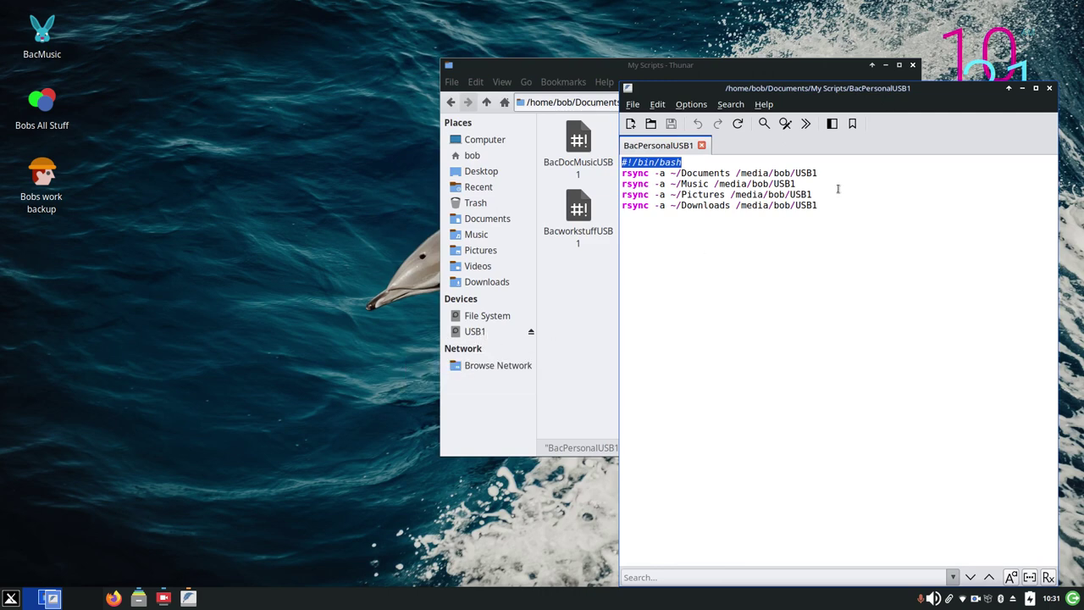
pyautogui.click(1049, 87)
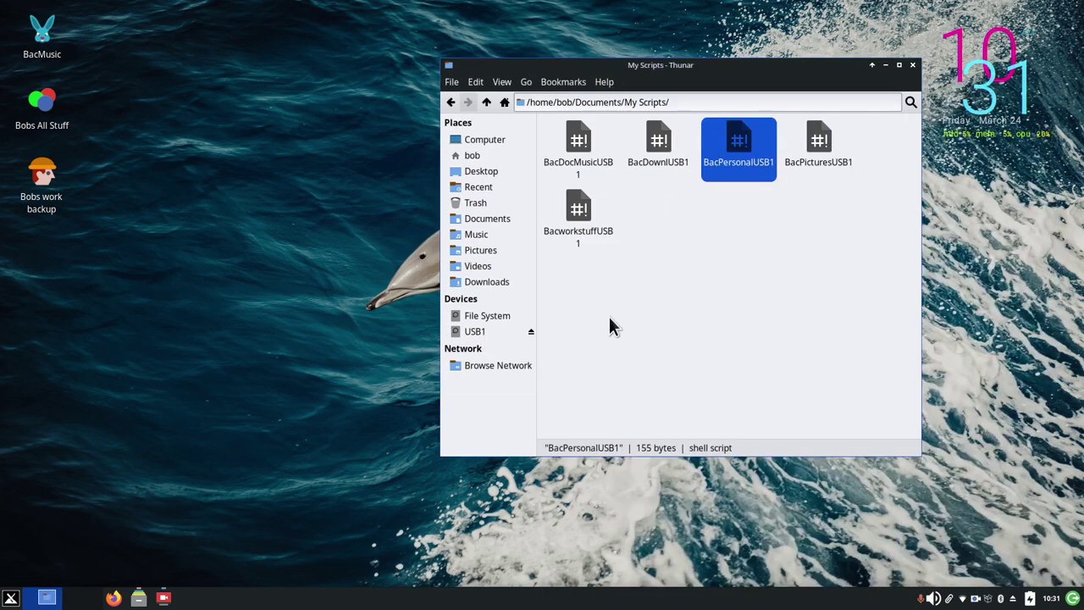
# Delete the Music folder from the USB1 drive
pyautogui.click(469, 332)
pyautogui.click(565, 163)
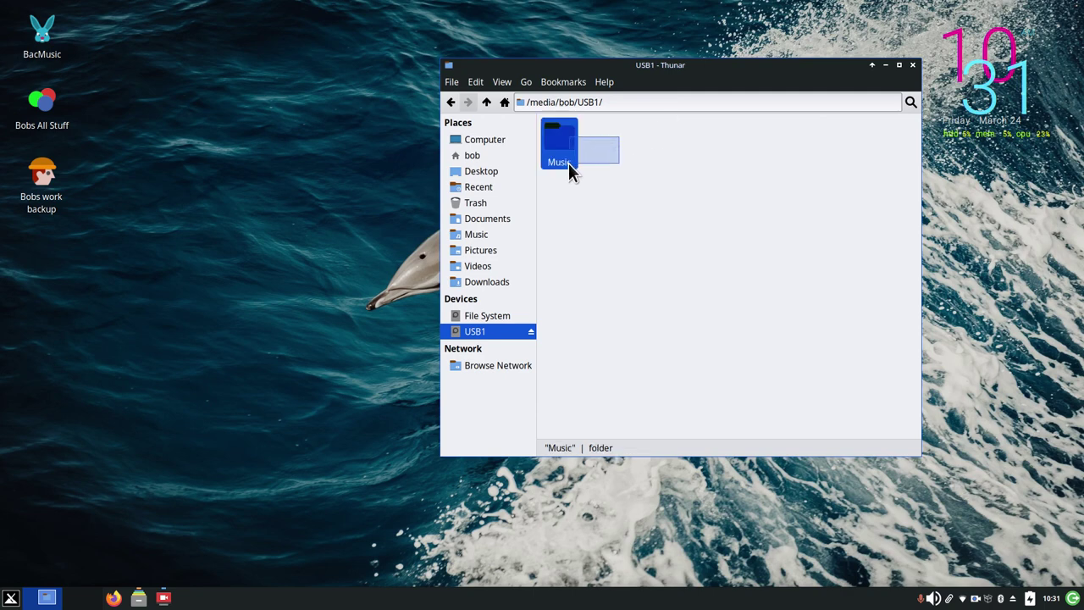
pyautogui.press('Delete')
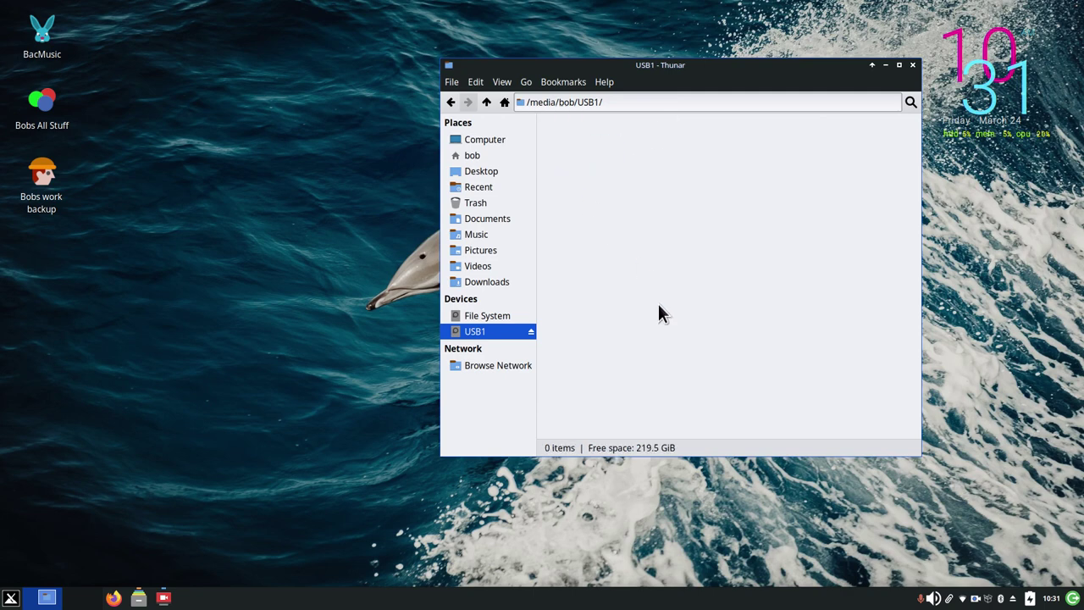
# Open the Bobs All Stuff launcher for editing and inspect the end of its command path beside the file manager
pyautogui.rightClick(41, 100)
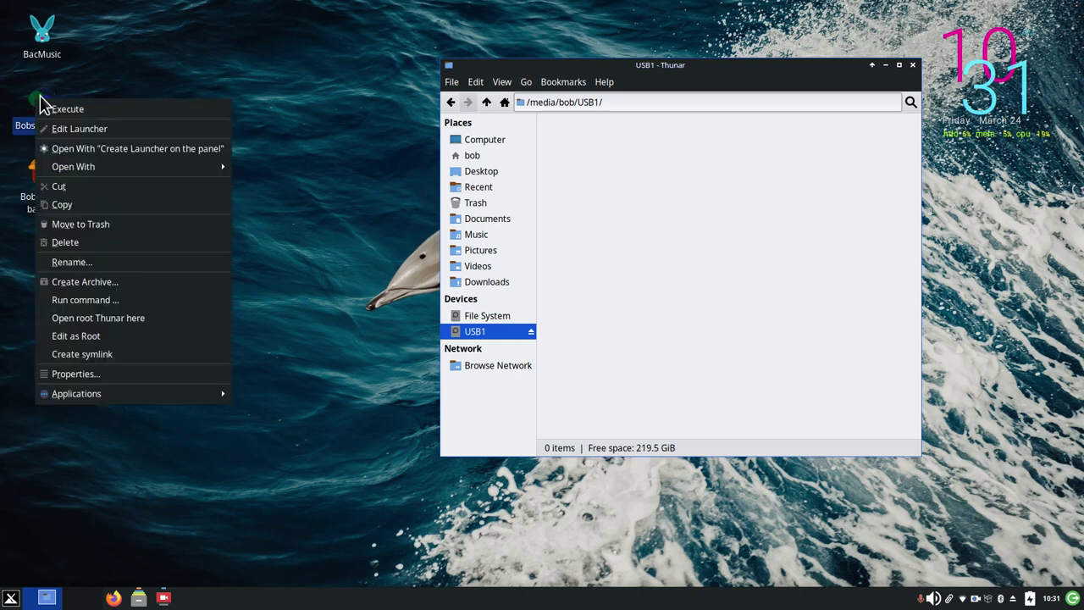
pyautogui.click(133, 131)
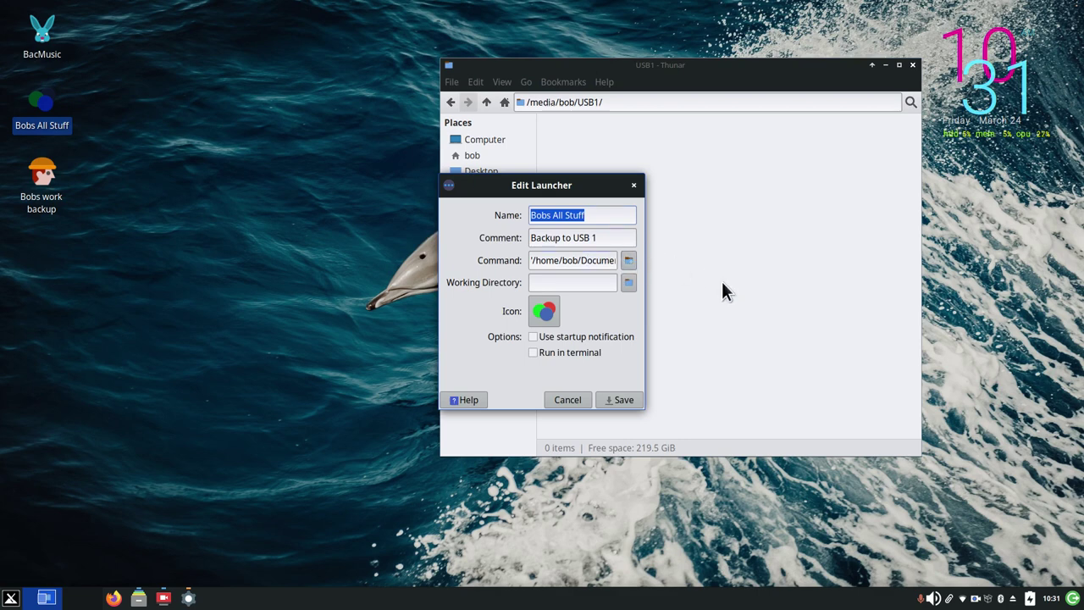
pyautogui.press('Right')
pyautogui.press('Right')
pyautogui.press('Right')
pyautogui.press('Right')
pyautogui.press('Right')
pyautogui.press('Right')
pyautogui.press('Right')
pyautogui.press('Right')
pyautogui.press('Right')
pyautogui.press('Right')
pyautogui.press('Right')
pyautogui.press('Right')
pyautogui.press('Right')
pyautogui.press('Right')
pyautogui.press('Right')
pyautogui.press('Right')
pyautogui.press('Right')
pyautogui.press('Right')
pyautogui.press('Right')
pyautogui.press('Right')
pyautogui.press('Right')
pyautogui.press('Right')
pyautogui.press('Right')
pyautogui.press('Right')
pyautogui.press('Right')
pyautogui.press('Right')
pyautogui.press('Right')
pyautogui.press('Right')
pyautogui.press('Right')
pyautogui.press('Right')
pyautogui.press('Right')
pyautogui.press('Right')
pyautogui.press('Right')
pyautogui.press('Right')
pyautogui.press('Right')
pyautogui.press('Right')
pyautogui.moveTo(581, 185); pyautogui.dragTo(293, 168)
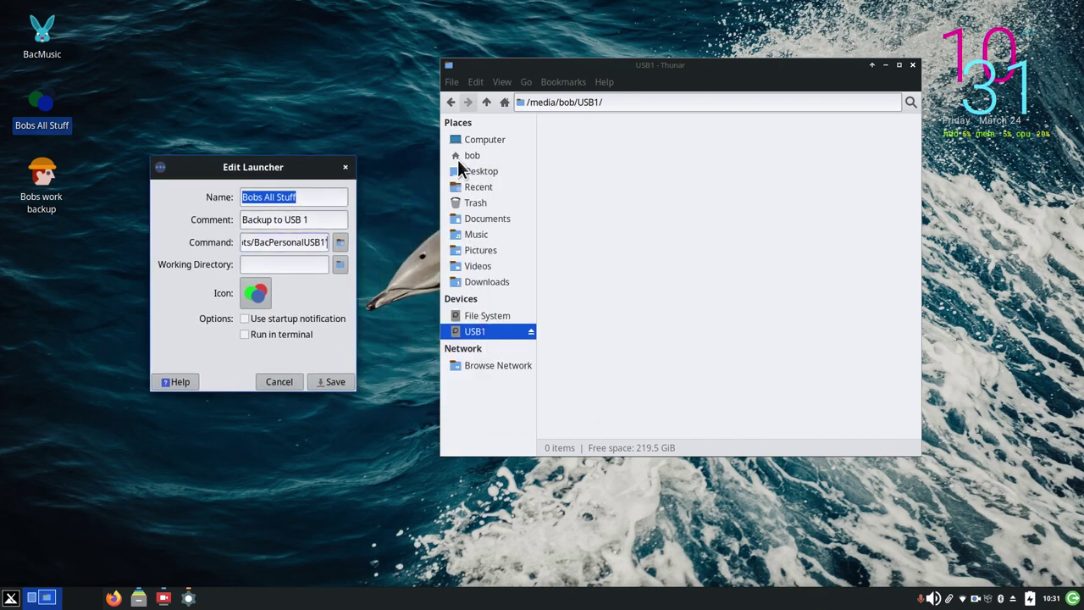
# Reopen the BacPersonalUSB1 script from My Scripts to check which folders the launcher backs up, and close it
pyautogui.click(467, 156)
pyautogui.doubleClick(727, 145)
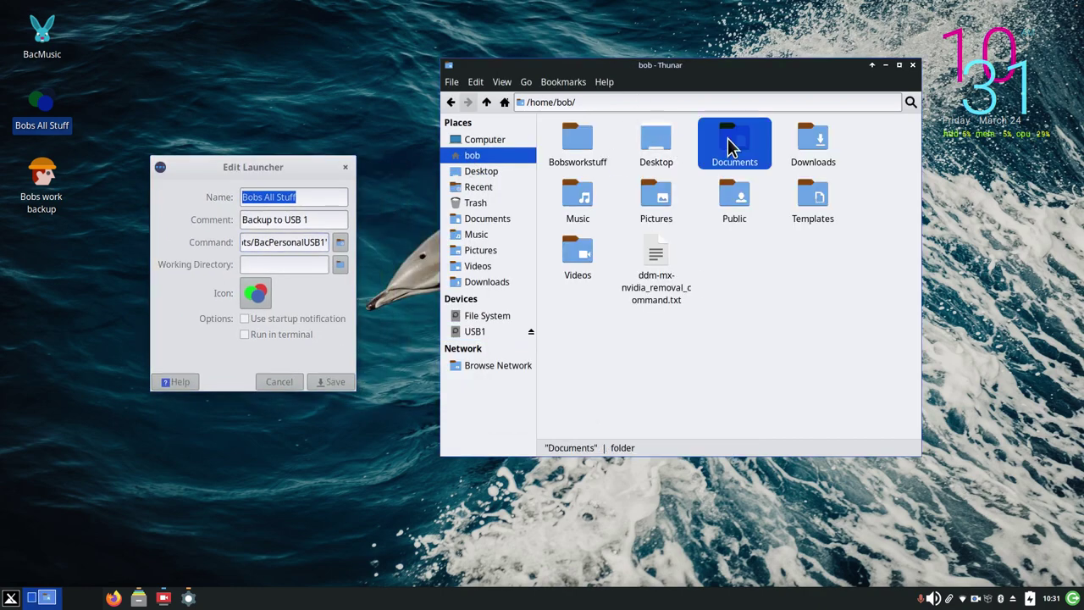
pyautogui.doubleClick(568, 145)
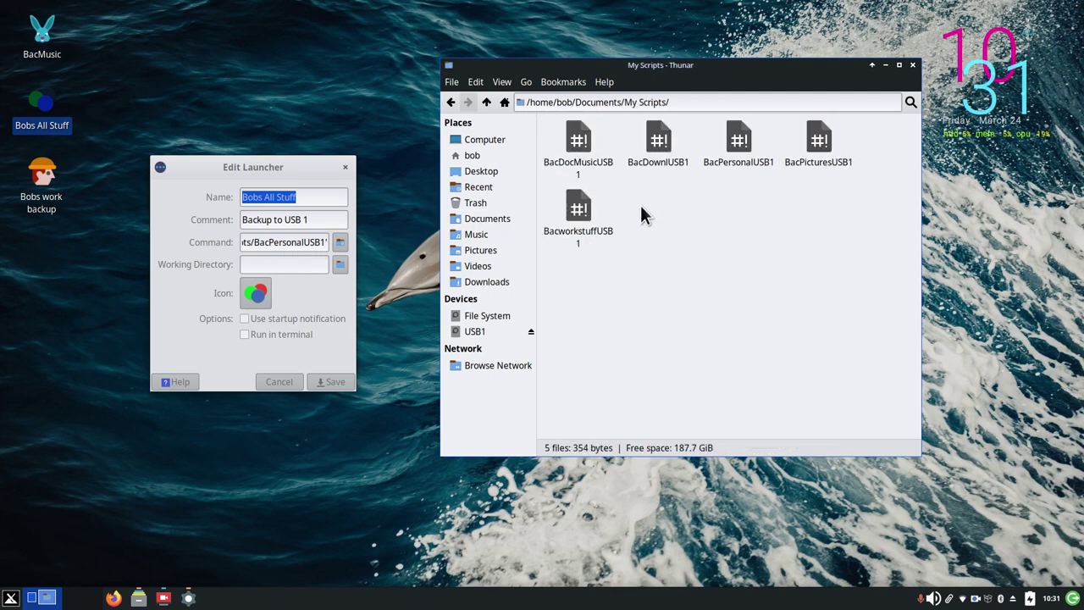
pyautogui.doubleClick(747, 153)
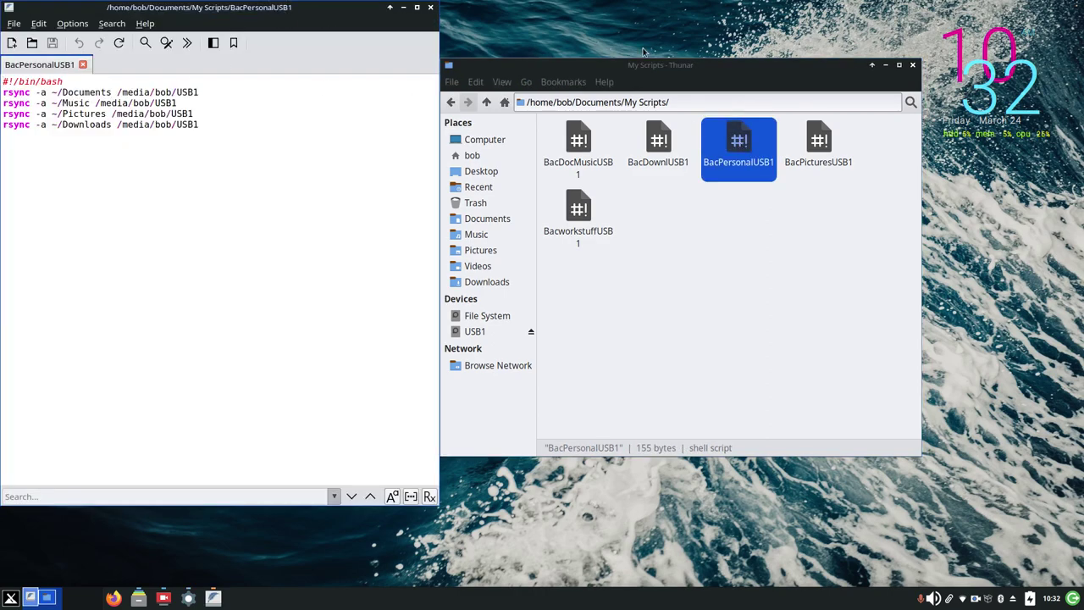
pyautogui.moveTo(305, 15); pyautogui.dragTo(774, 97)
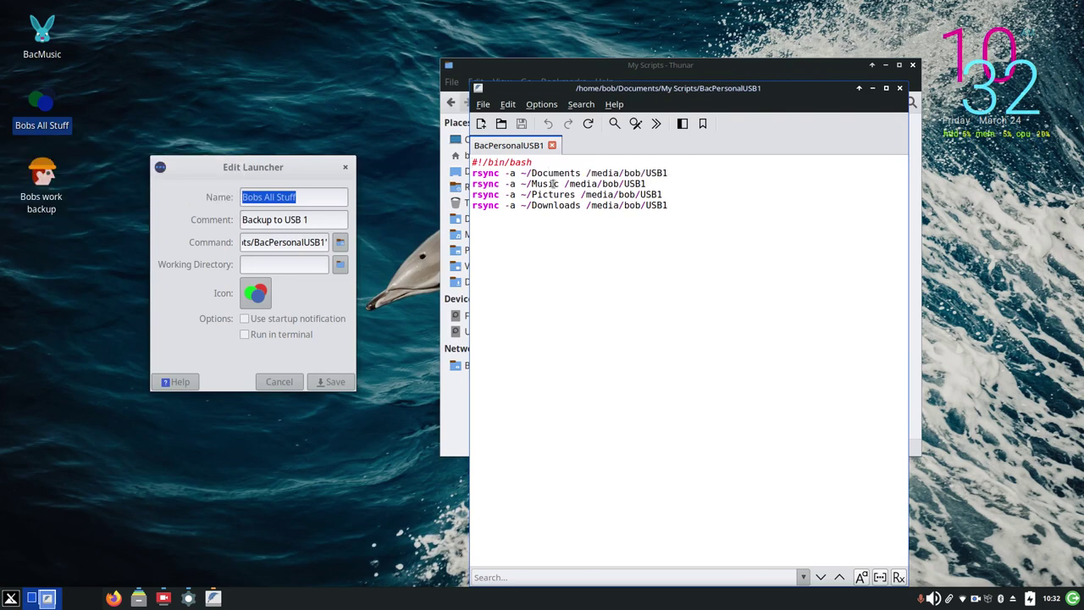
pyautogui.click(900, 88)
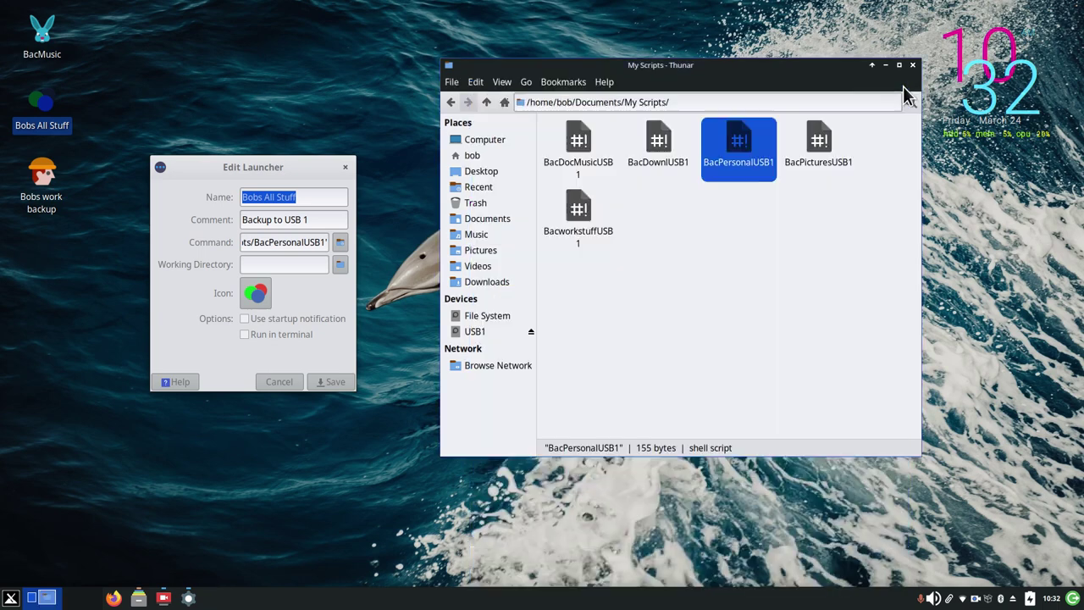
# Try the startup notification option for the Bobs All Stuff launcher and close the launcher editor without saving
pyautogui.click(336, 317)
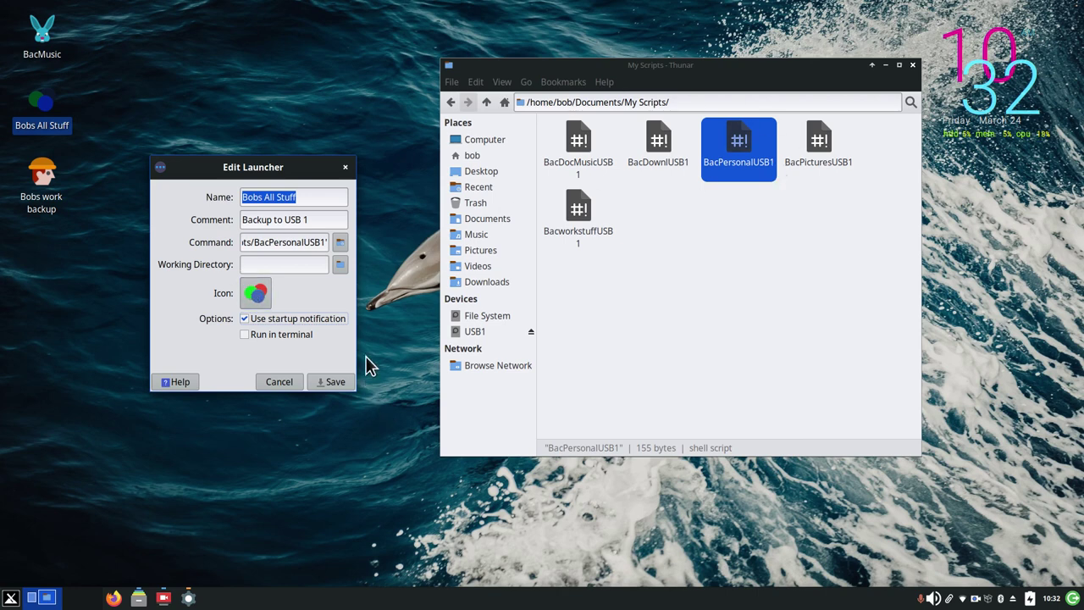
pyautogui.click(345, 168)
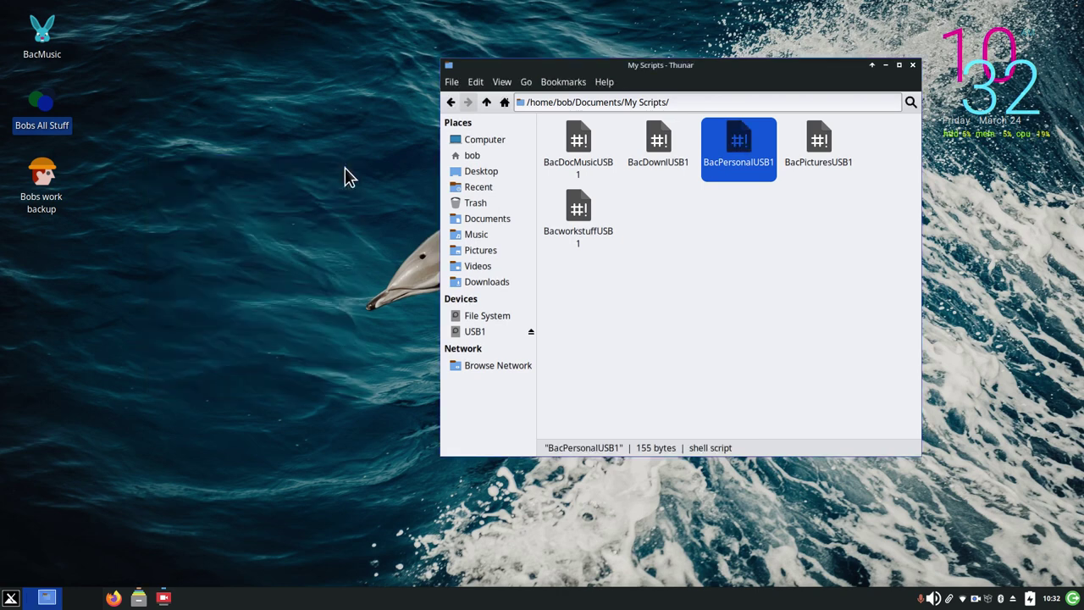
# Show the USB1 drive and run the backup with the Bobs All Stuff desktop launcher
pyautogui.click(474, 332)
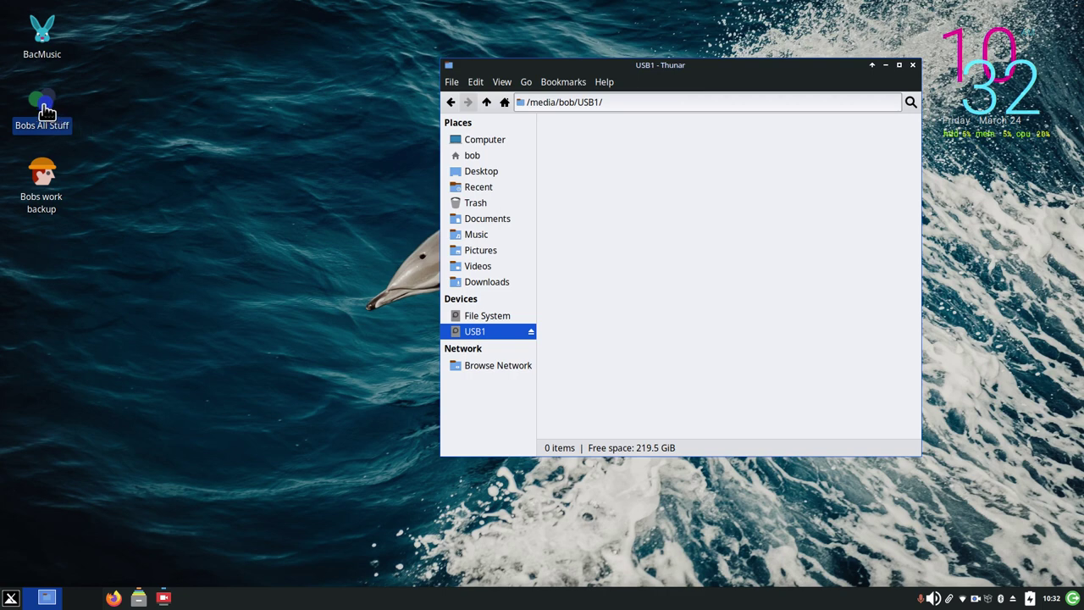
pyautogui.click(97, 233)
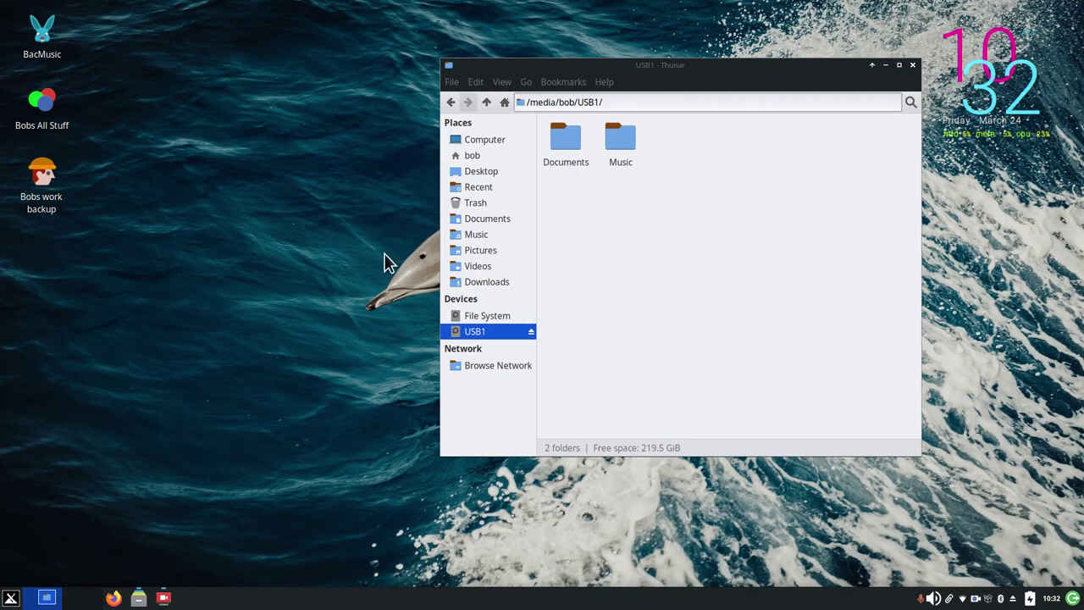
# Find and open the Format USB tool, view the available file system formats, and close the tool without formatting
pyautogui.click(10, 598)
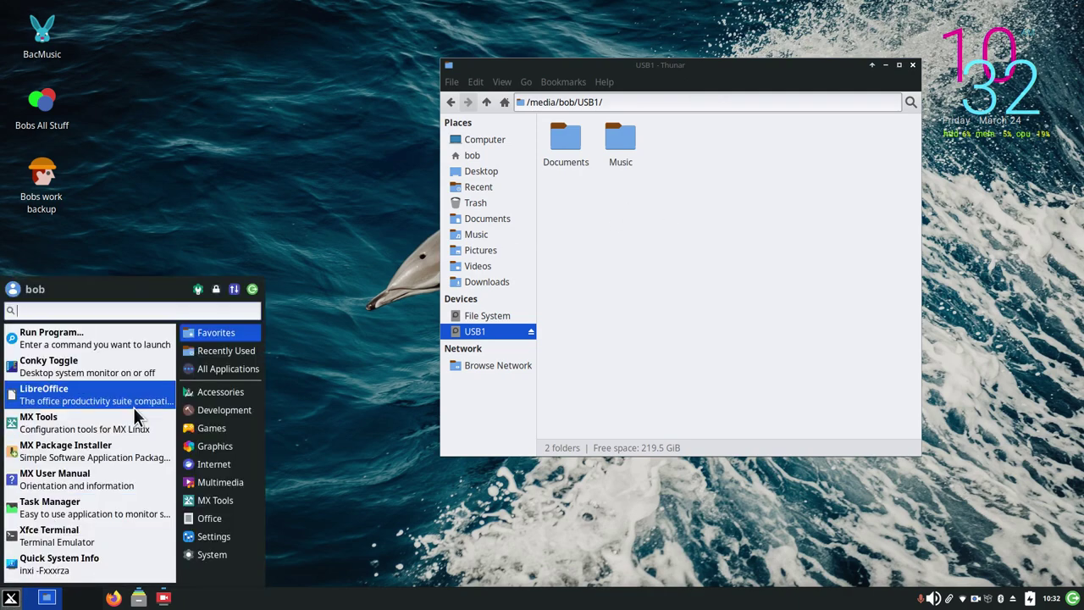
pyautogui.write('for')
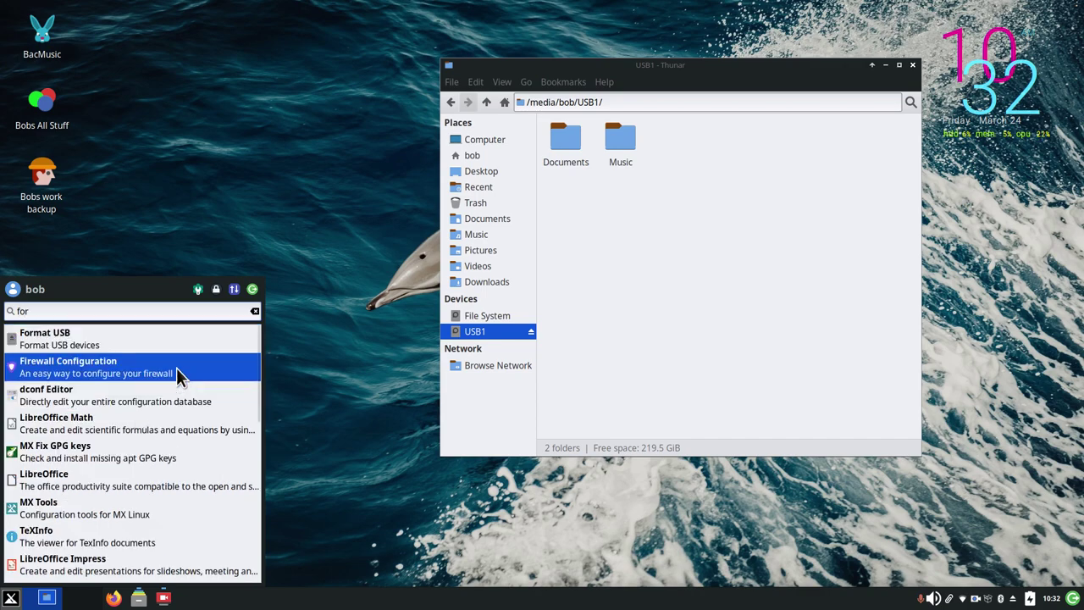
pyautogui.click(158, 341)
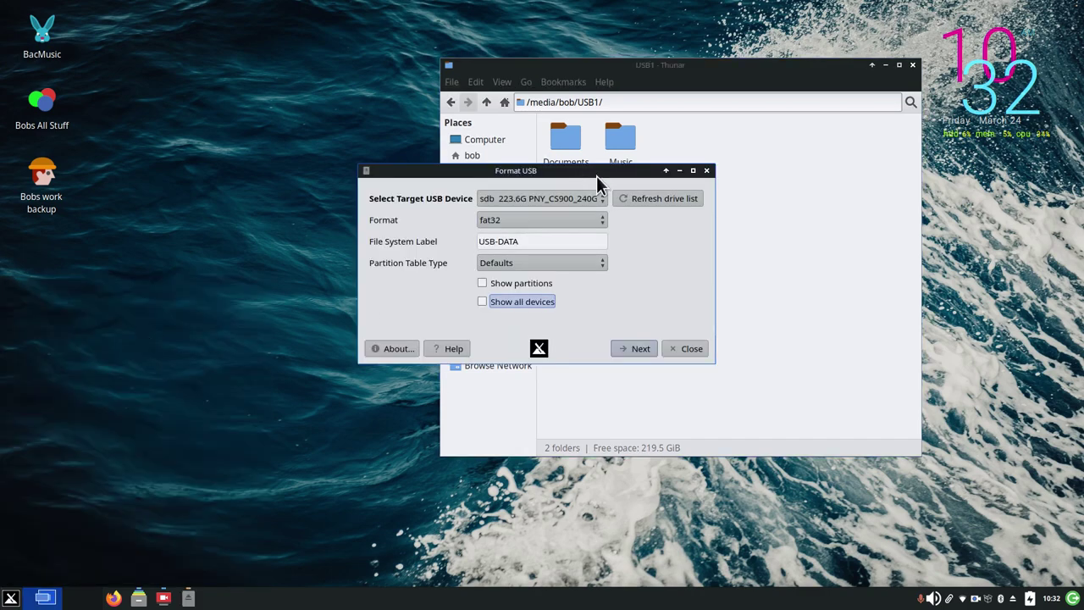
pyautogui.moveTo(596, 177); pyautogui.dragTo(284, 185)
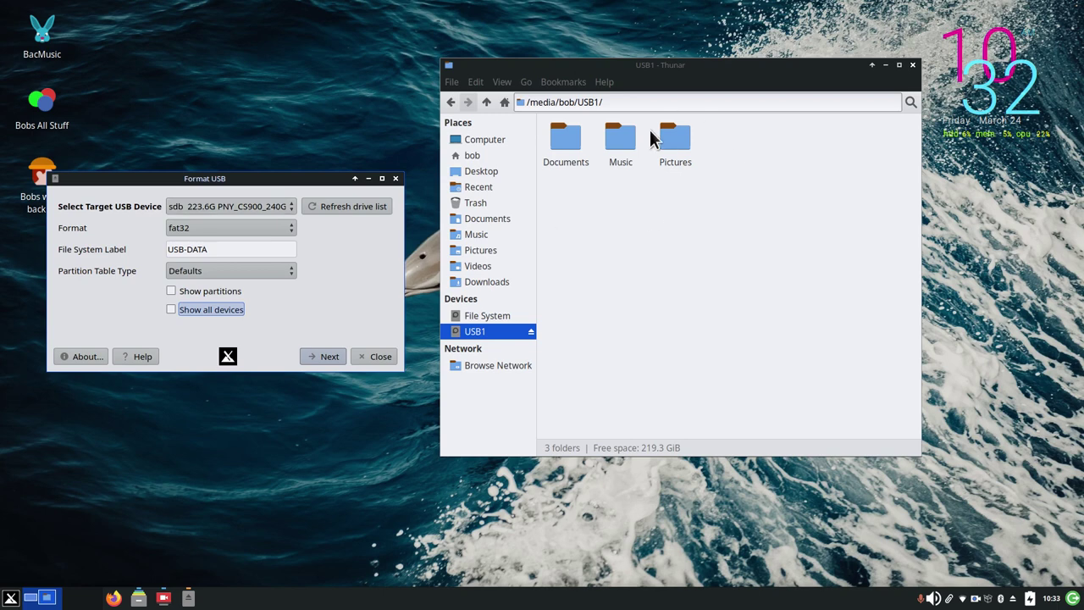
pyautogui.click(199, 233)
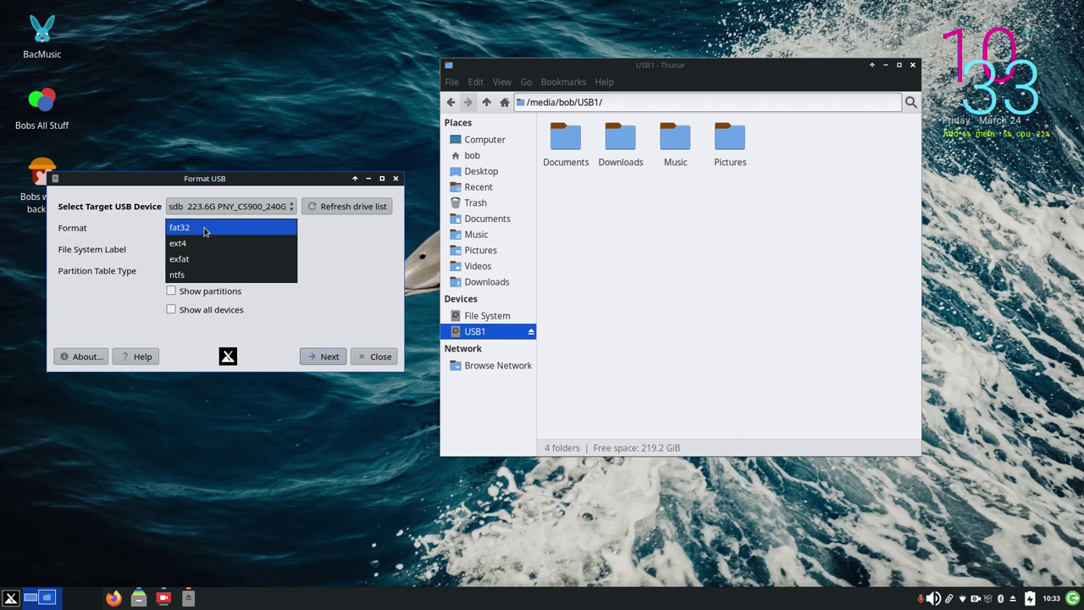
pyautogui.click(340, 246)
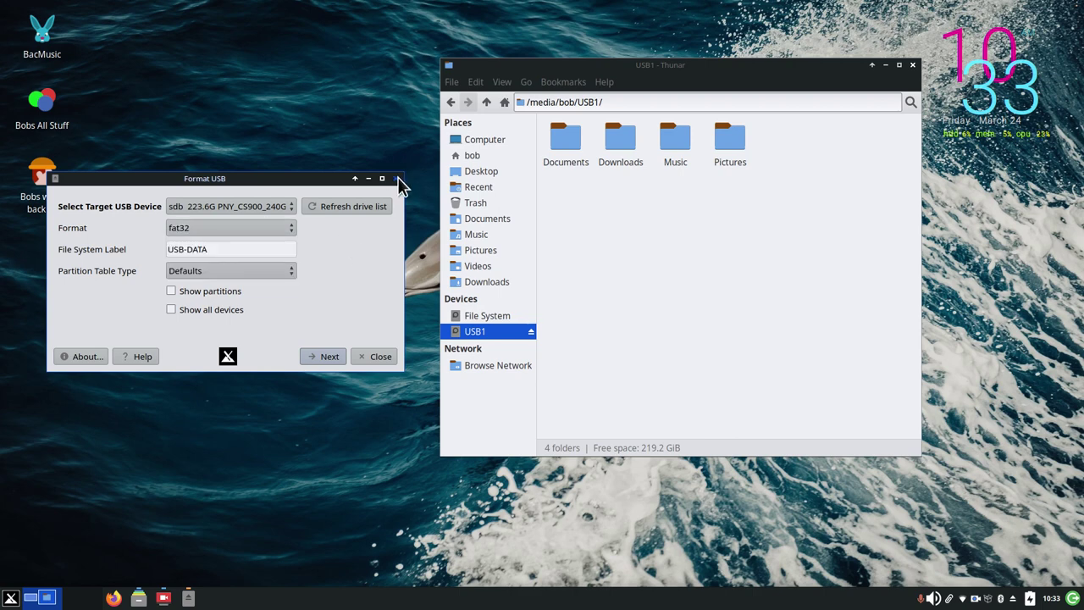
pyautogui.click(397, 178)
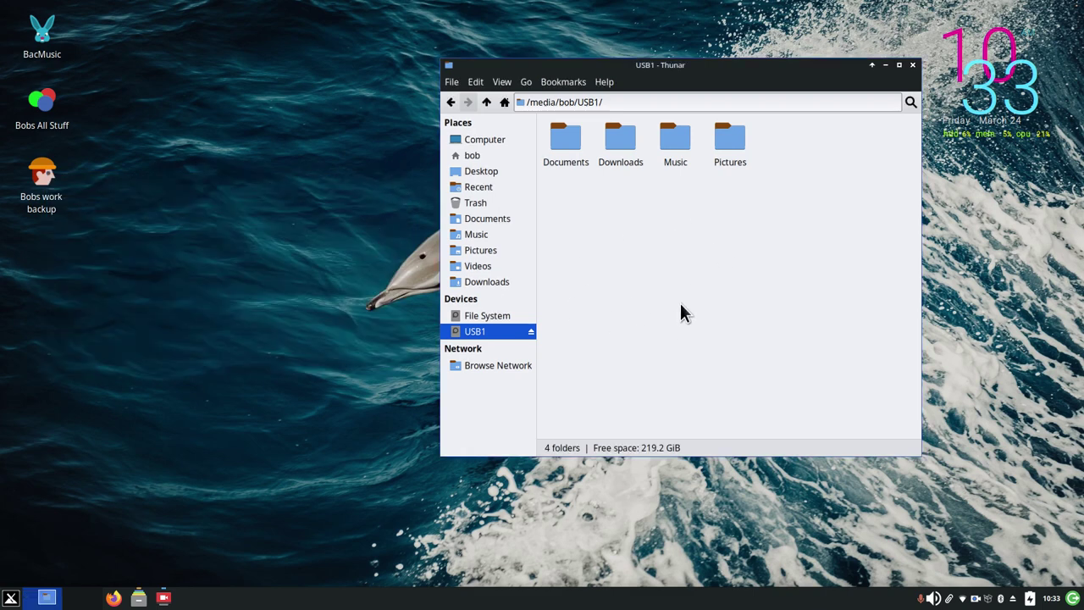
# Check the contents of the backed-up Pictures and Music folders on the USB1 drive
pyautogui.doubleClick(728, 138)
pyautogui.scroll(-5, 725, 234)
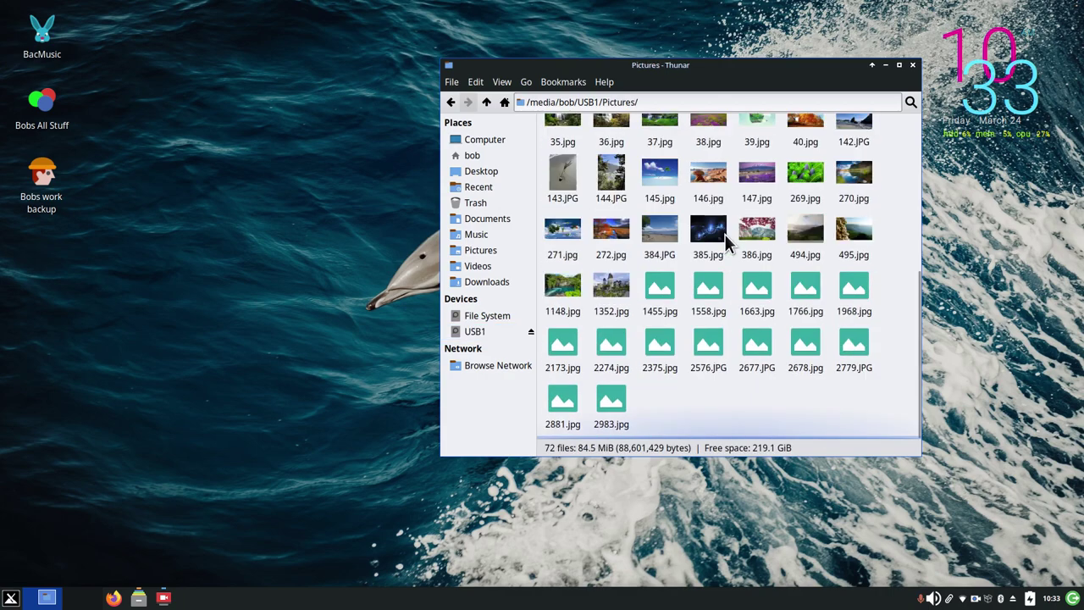
pyautogui.click(486, 102)
pyautogui.doubleClick(675, 138)
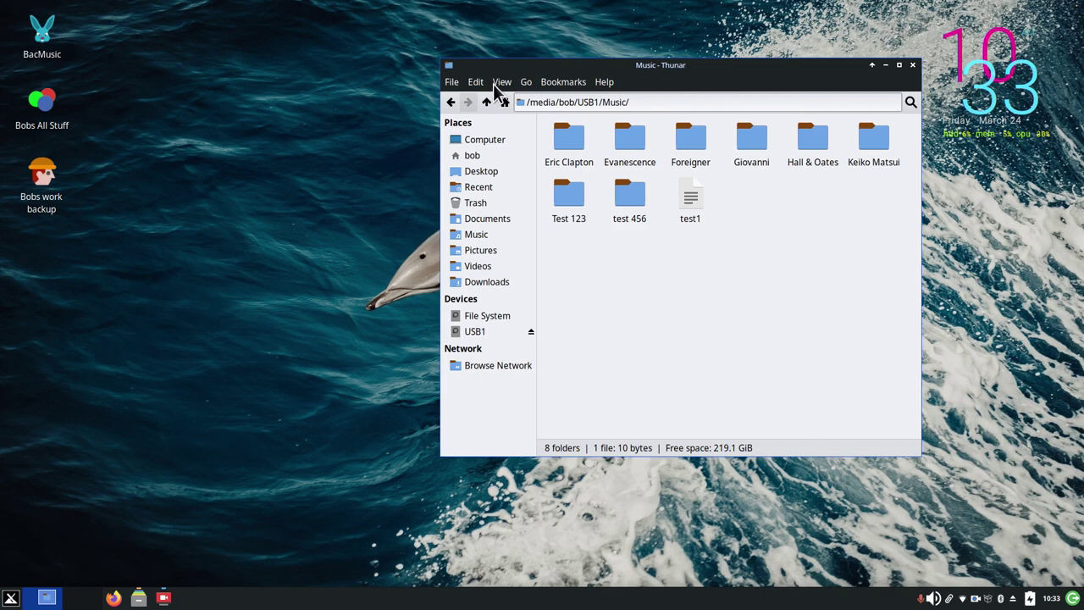
# Check the contents of the backed-up Downloads and Documents folders on USB1, and return to the drive's main folder
pyautogui.click(486, 101)
pyautogui.click(623, 146)
pyautogui.doubleClick(622, 146)
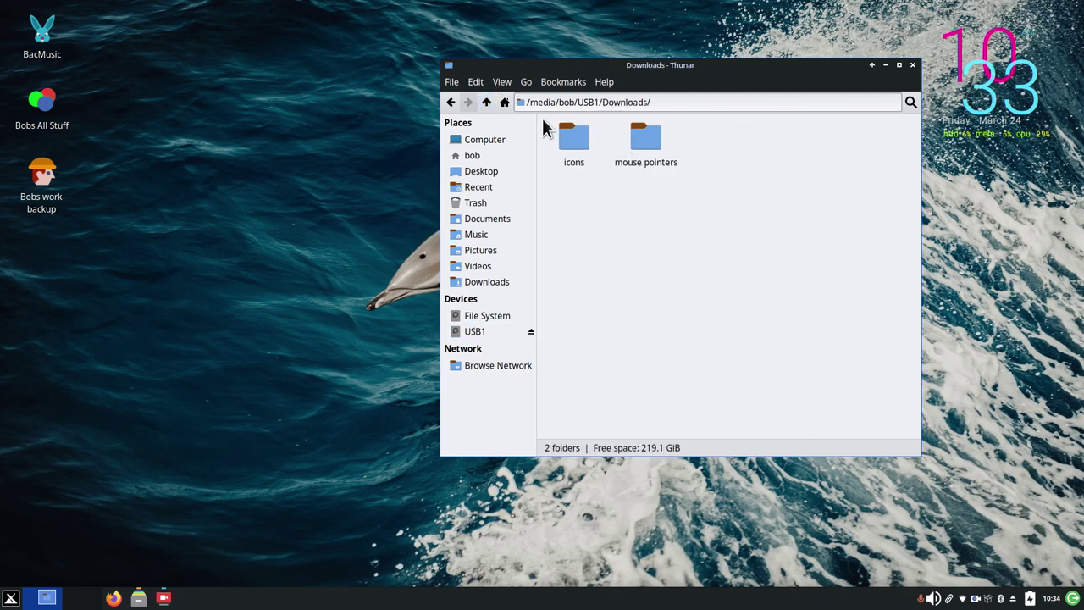
pyautogui.click(486, 101)
pyautogui.doubleClick(566, 140)
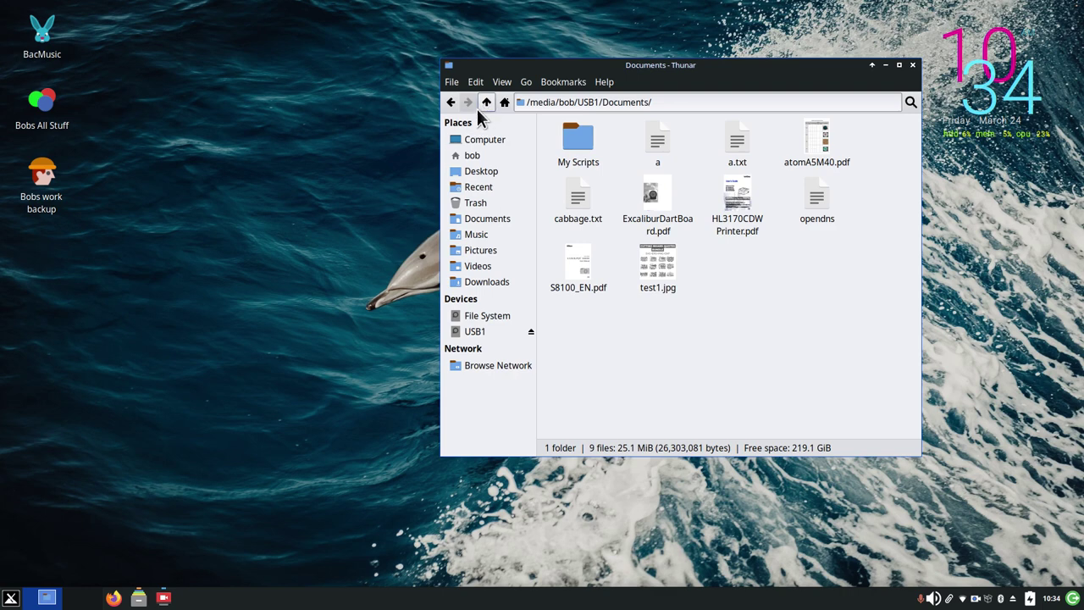
pyautogui.click(471, 331)
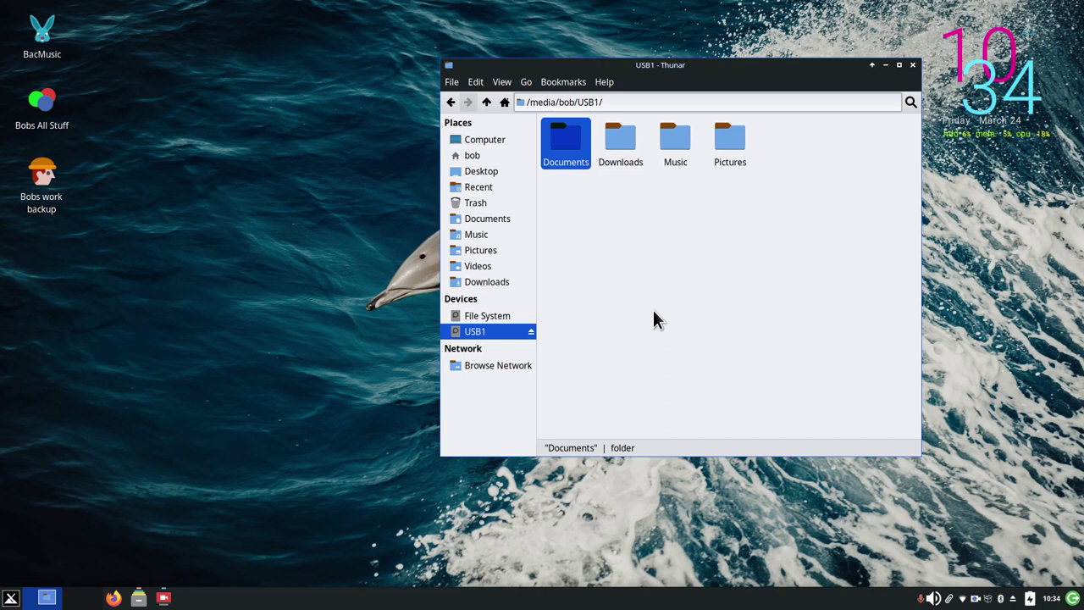
# View the USB1 drive's properties to check its size and usage, and close them
pyautogui.rightClick(510, 330)
pyautogui.click(535, 319)
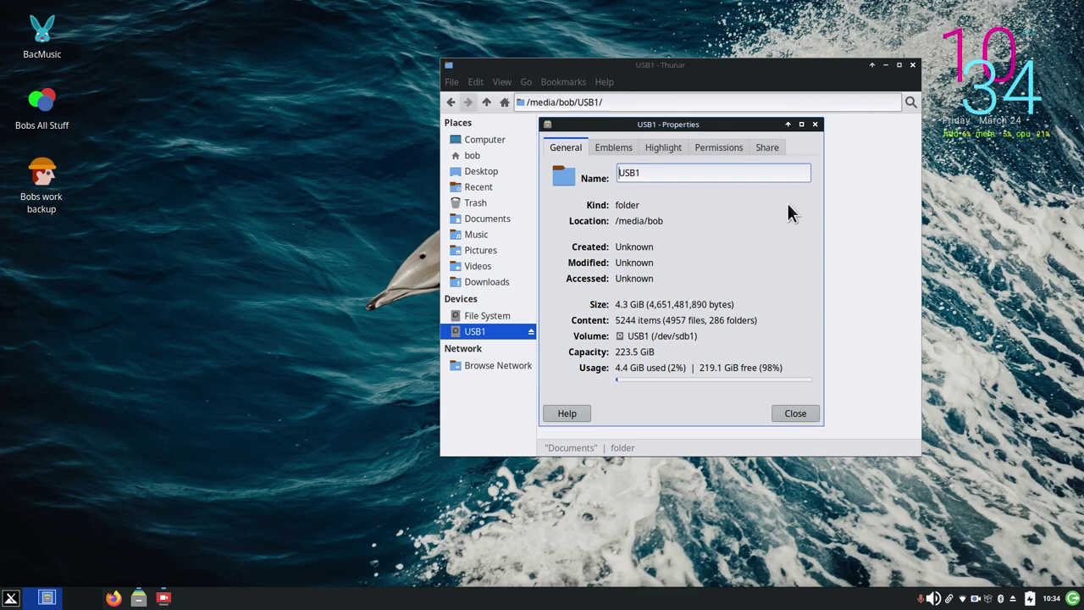
pyautogui.click(814, 125)
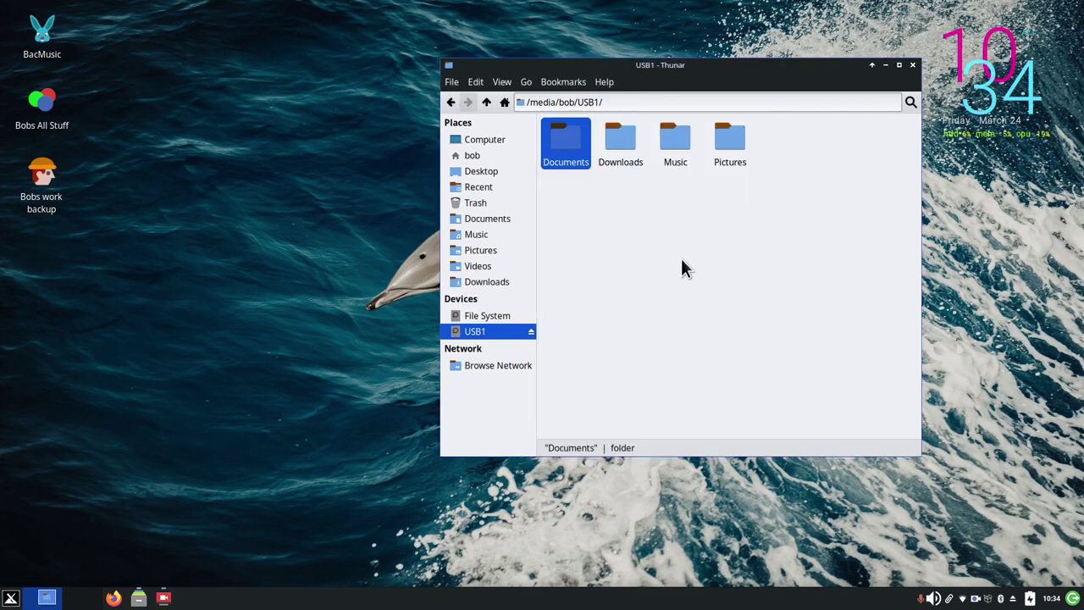
pyautogui.click(674, 285)
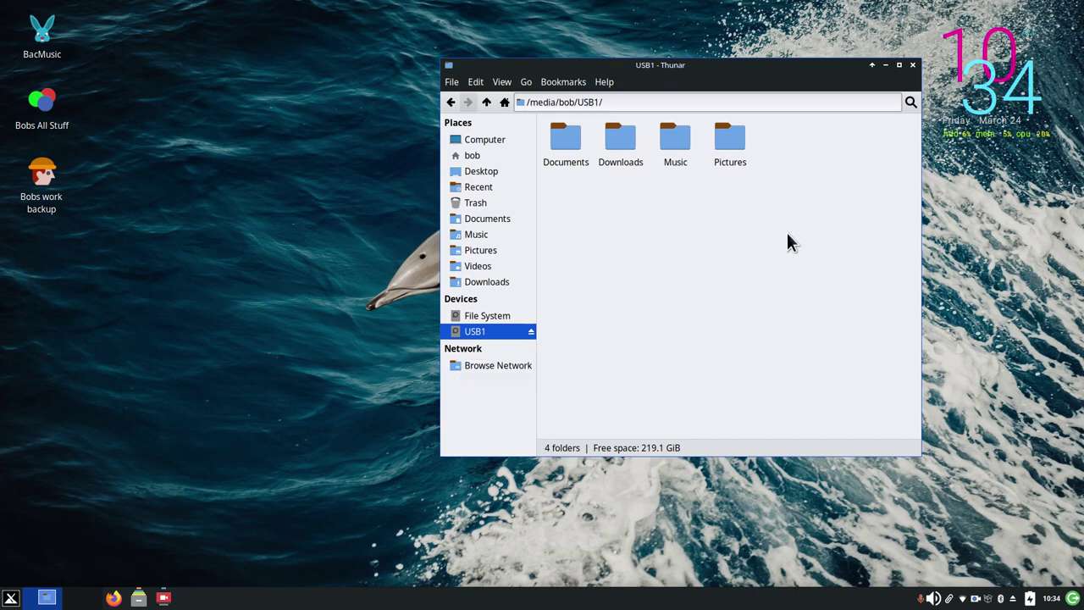
# Open the BacworkstuffUSB1 script from the My Scripts folder in the home Documents folder, and close the file manager
pyautogui.click(471, 156)
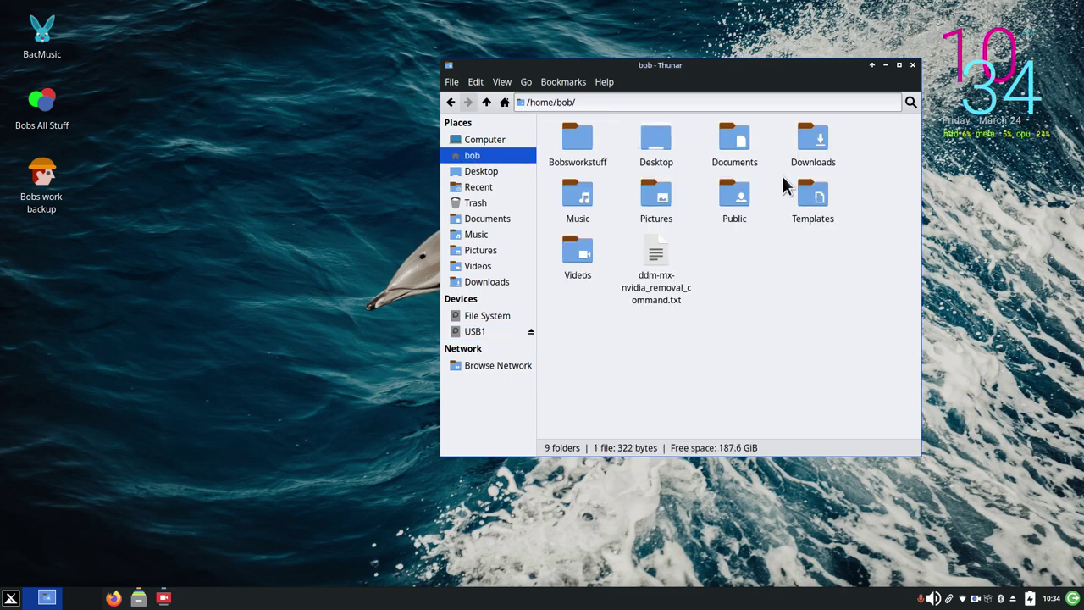
pyautogui.doubleClick(730, 141)
pyautogui.doubleClick(582, 141)
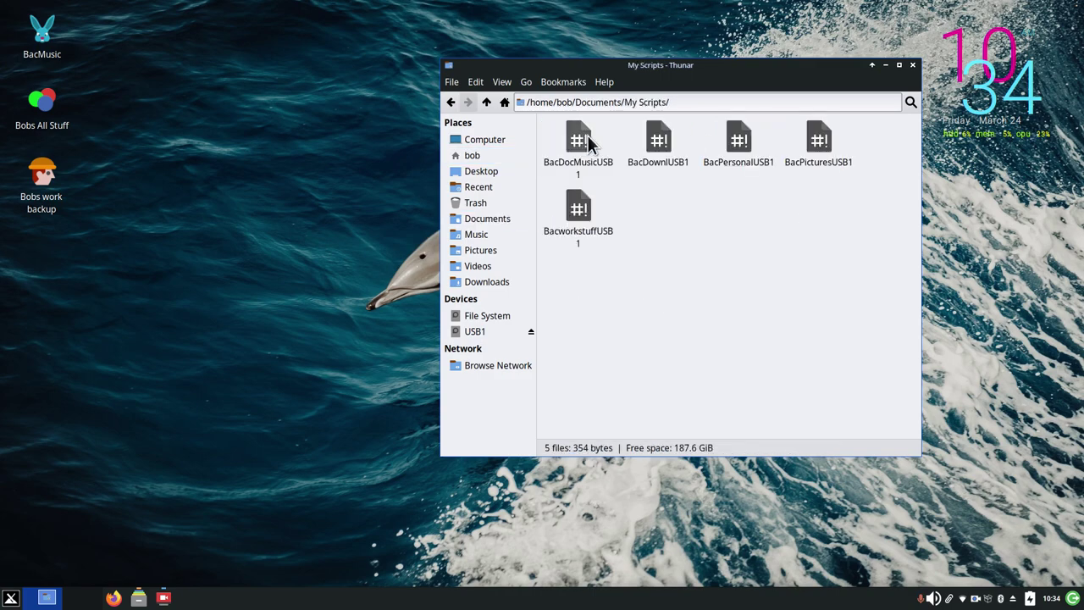
pyautogui.moveTo(781, 74); pyautogui.dragTo(897, 52)
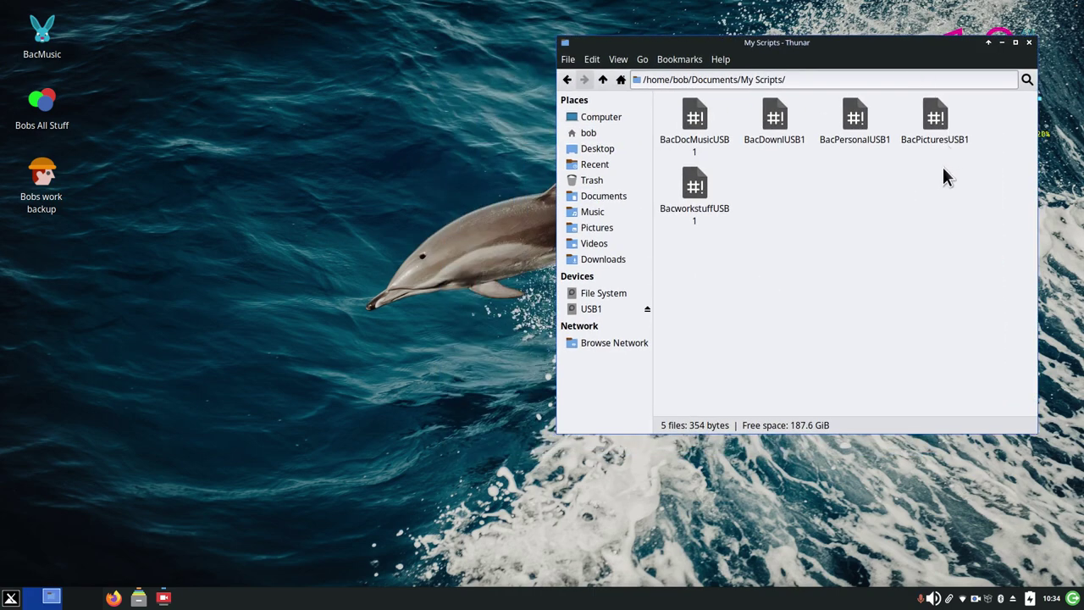
pyautogui.doubleClick(694, 188)
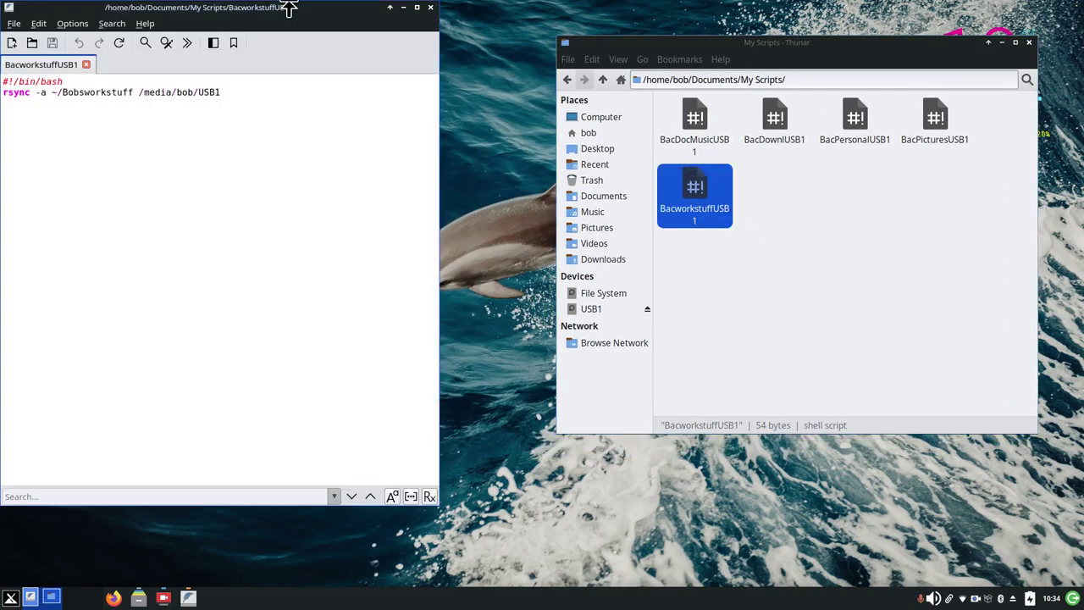
pyautogui.moveTo(262, 16); pyautogui.dragTo(342, 48)
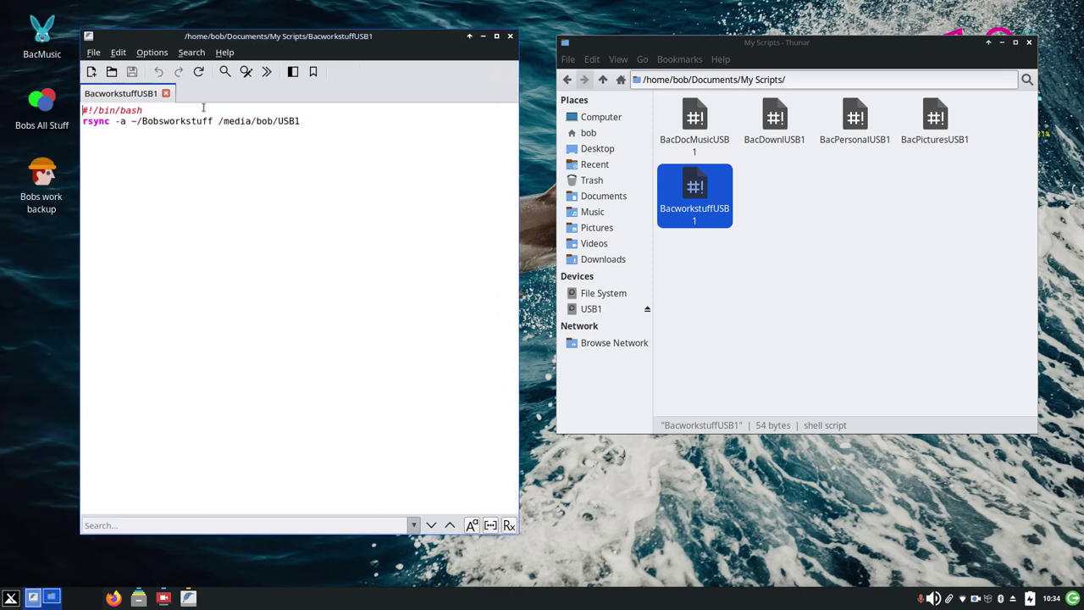
pyautogui.click(1030, 42)
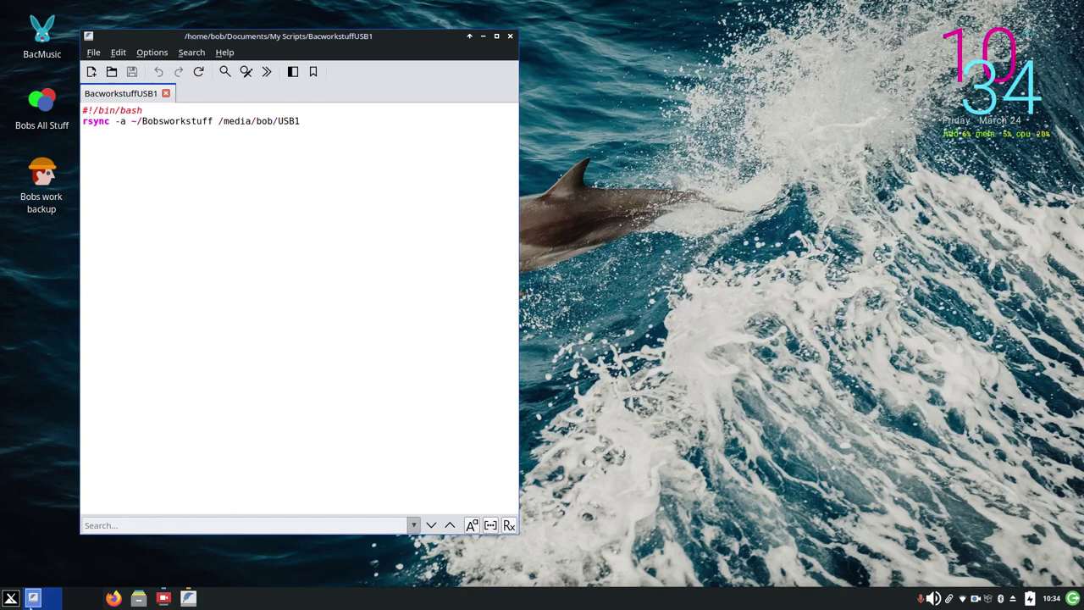
# Open a new empty document in FeatherPad and detach the BacworkstuffUSB1 script into its own window
pyautogui.click(10, 598)
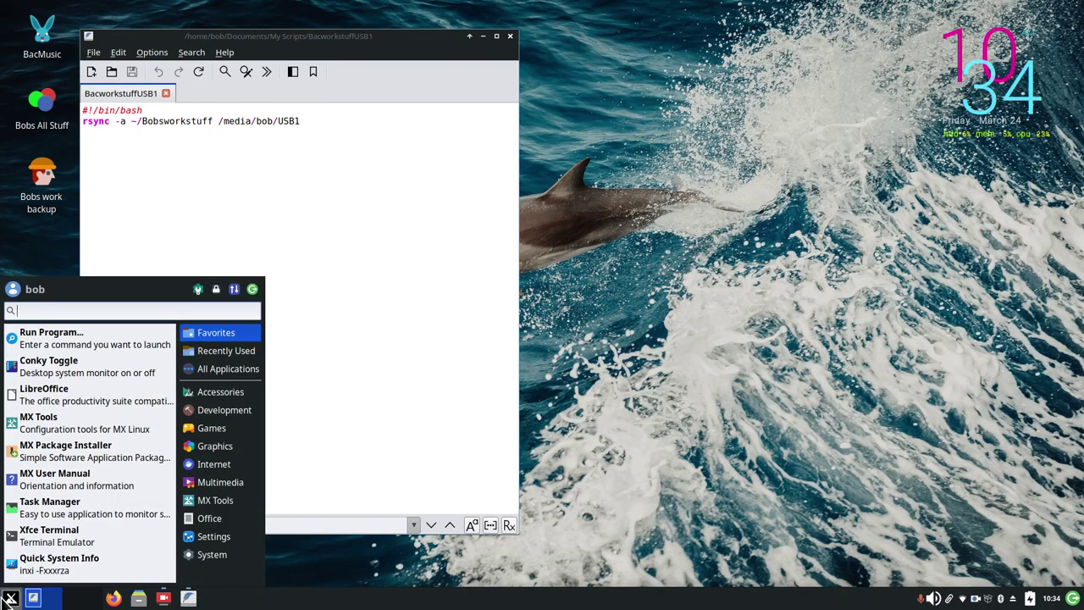
pyautogui.write('text')
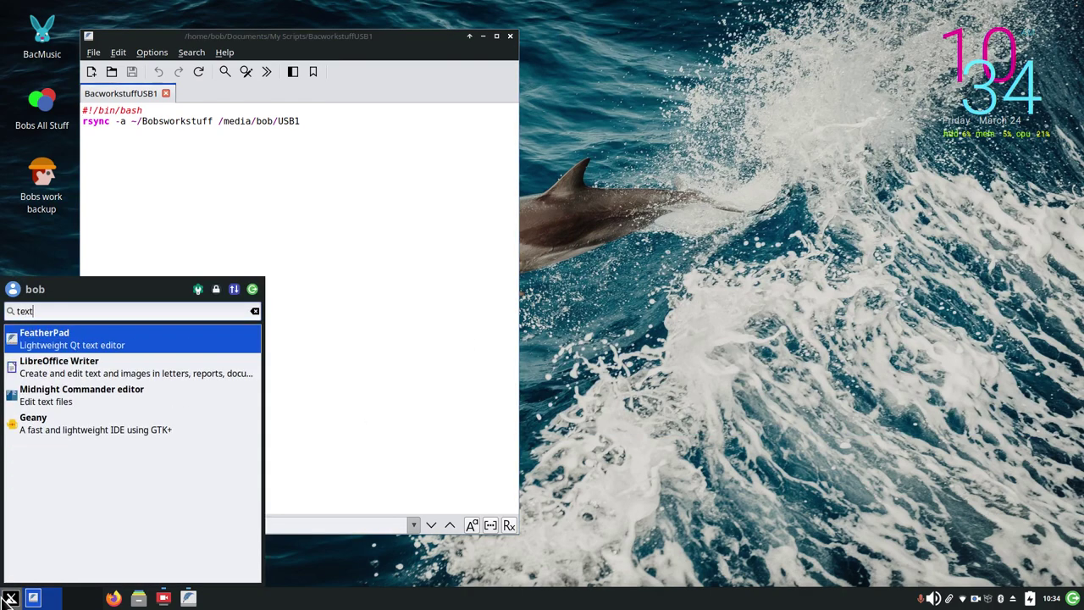
pyautogui.click(108, 348)
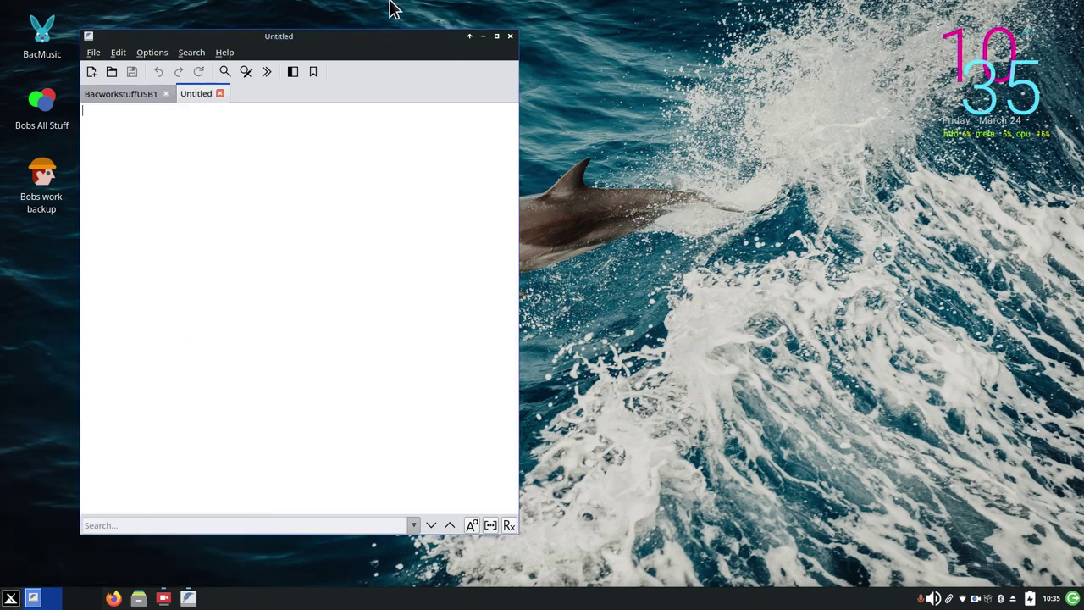
pyautogui.moveTo(400, 38); pyautogui.dragTo(867, 69)
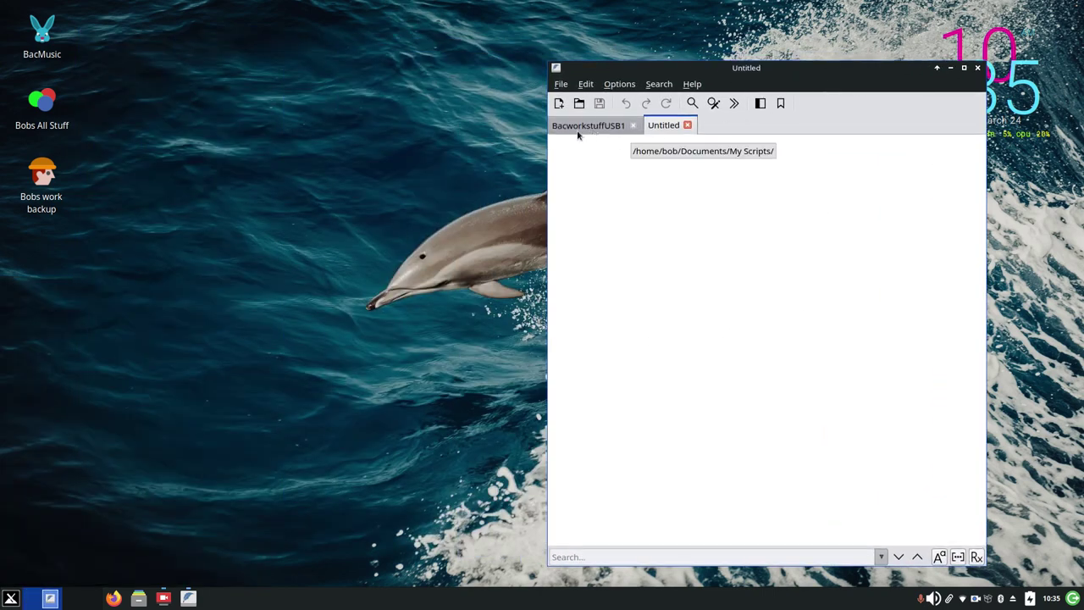
pyautogui.moveTo(583, 128); pyautogui.dragTo(235, 152)
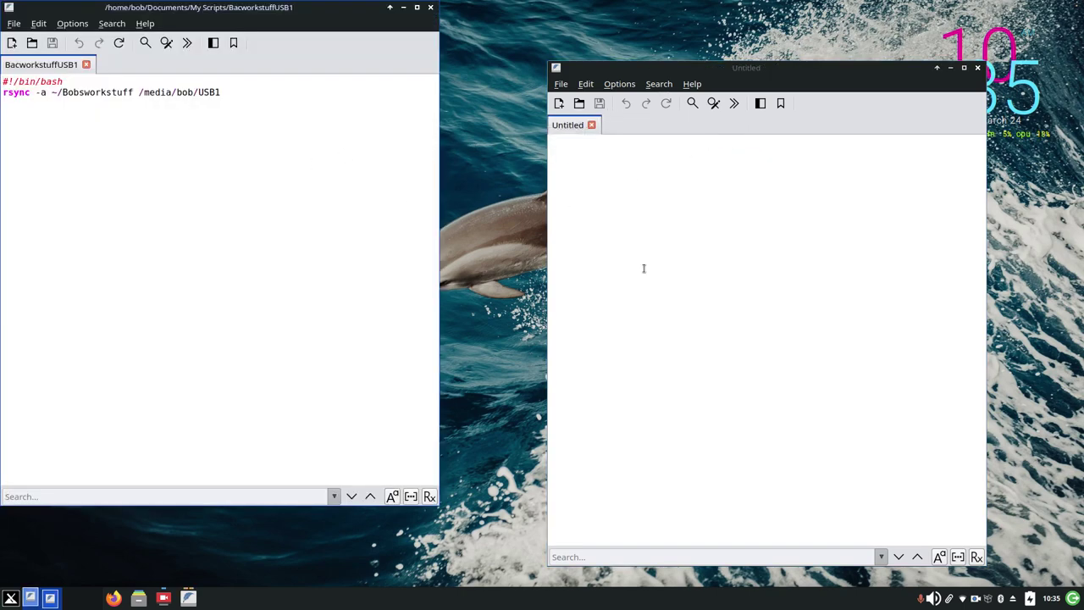
# View the version information of the FeatherPad text editor and close it
pyautogui.click(691, 84)
pyautogui.click(708, 120)
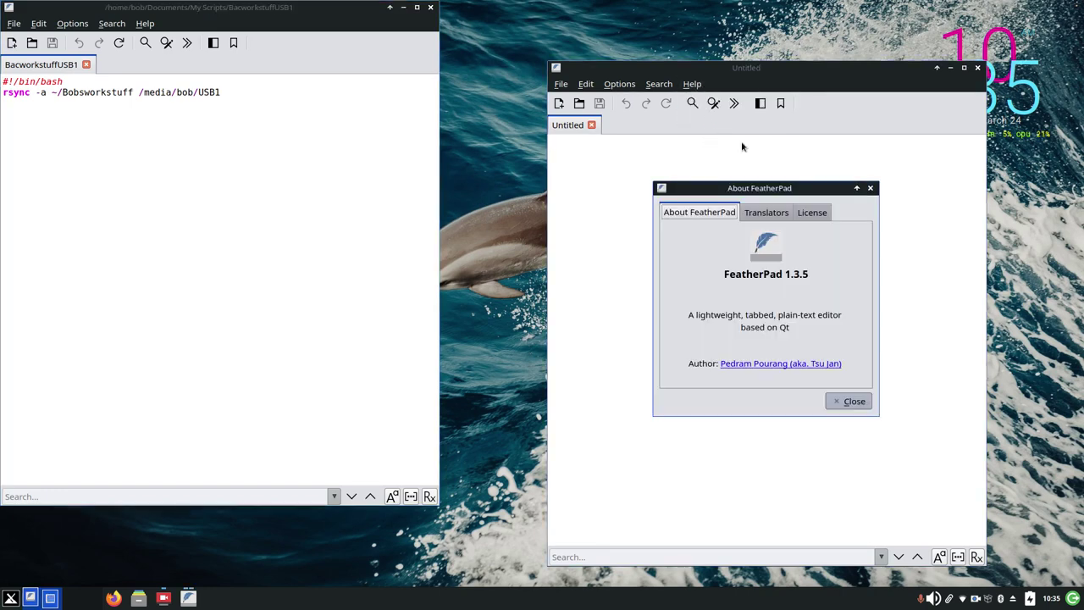
pyautogui.click(849, 401)
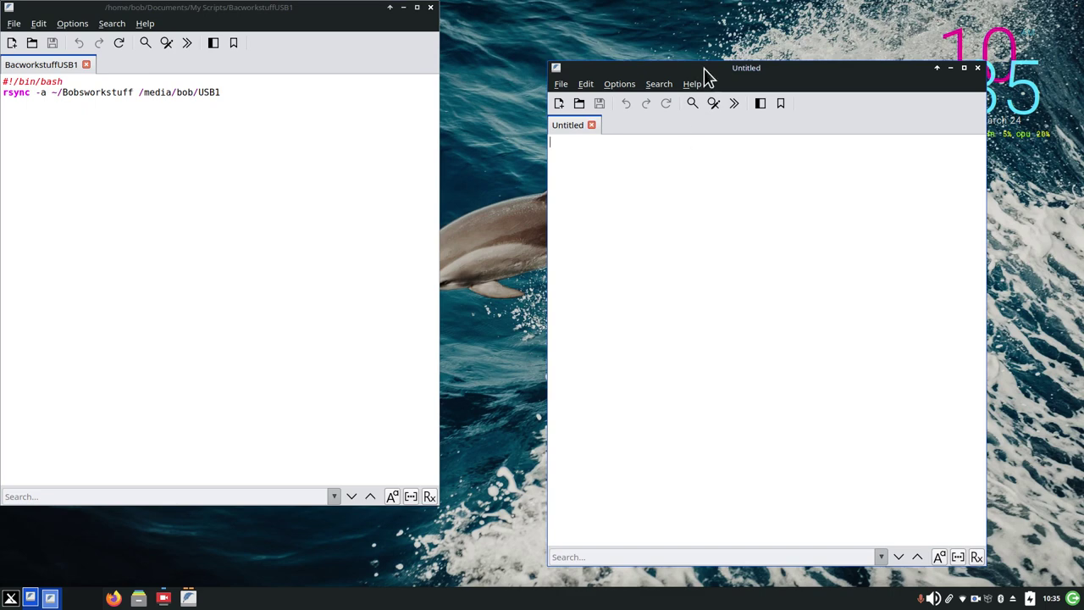
# Place the two editor windows side by side and enter #!/bin/bash as the new document's first line
pyautogui.moveTo(703, 67); pyautogui.dragTo(682, 30)
pyautogui.moveTo(339, 11); pyautogui.dragTo(392, 44)
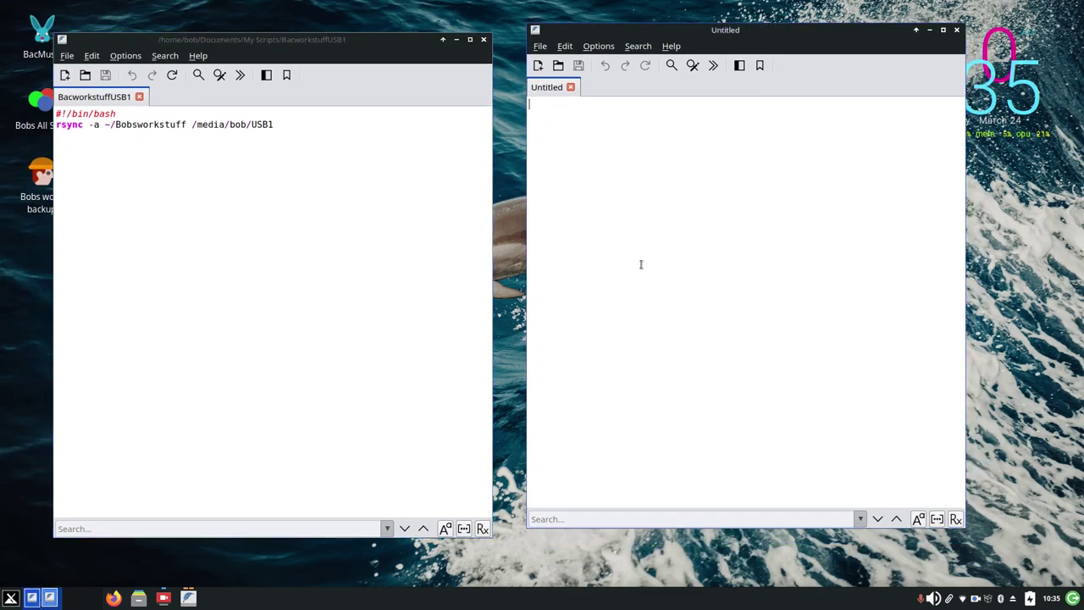
pyautogui.write('#')
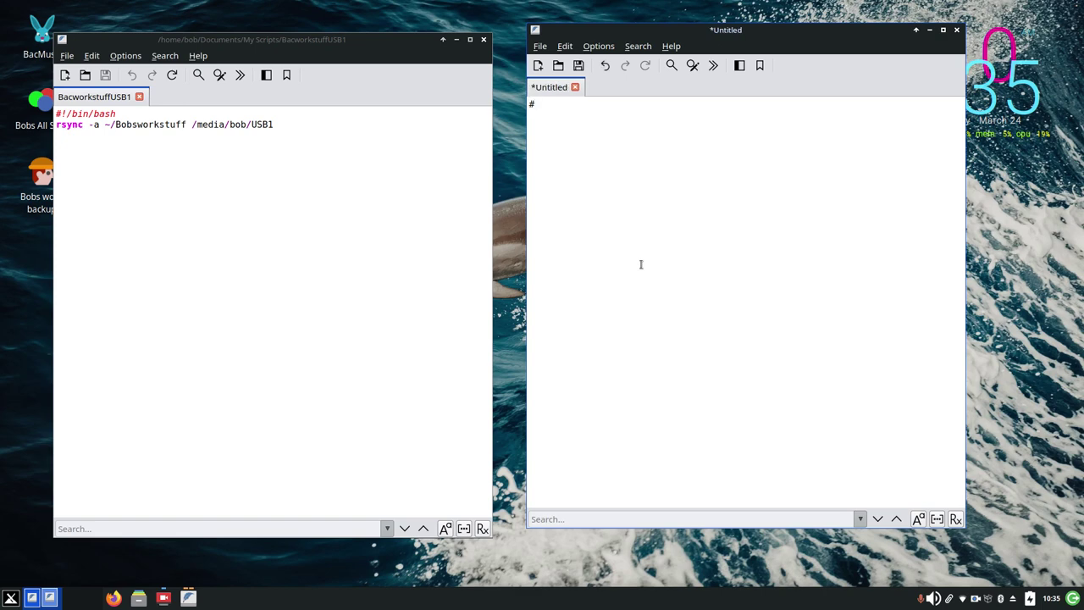
pyautogui.write('!/bin/bash')
# Copy the rsync line from the BacworkstuffUSB1 script into the second line of the new document
pyautogui.click(284, 121)
pyautogui.moveTo(55, 124); pyautogui.dragTo(274, 124)
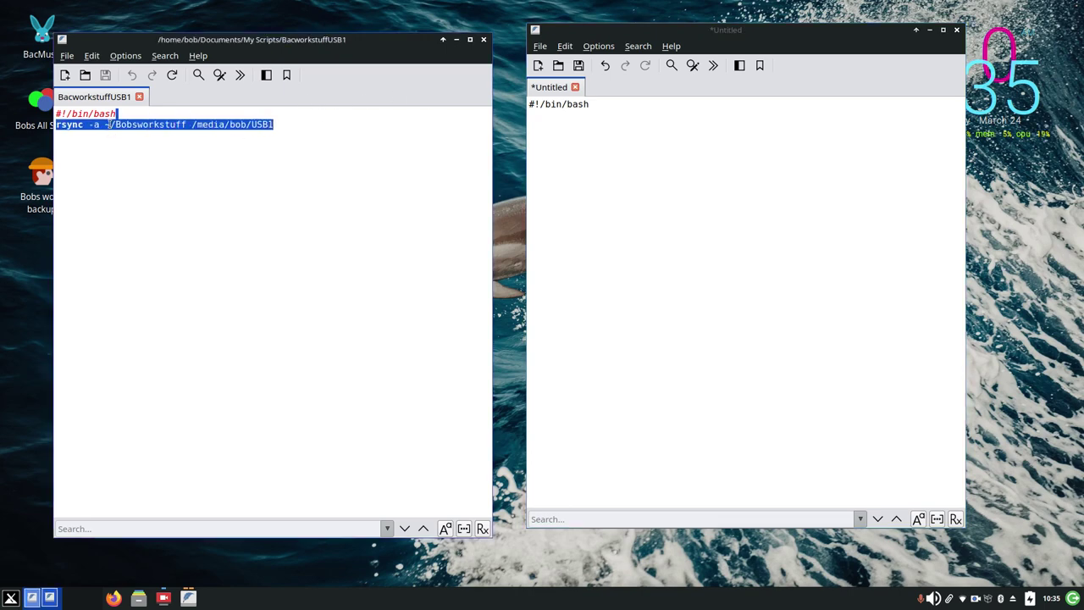
pyautogui.click(153, 169)
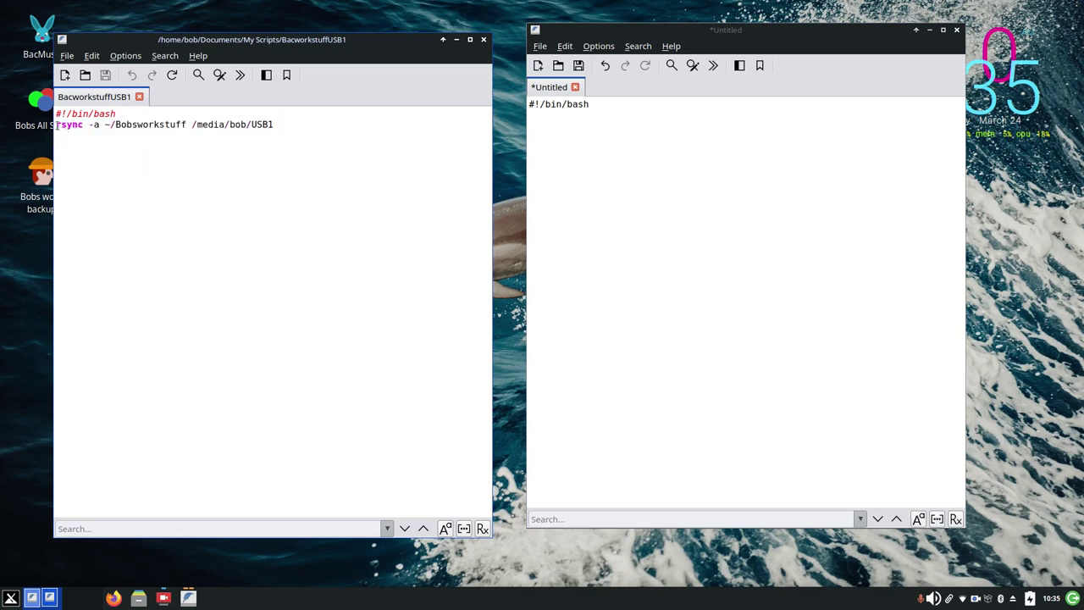
pyautogui.moveTo(56, 125); pyautogui.dragTo(275, 123)
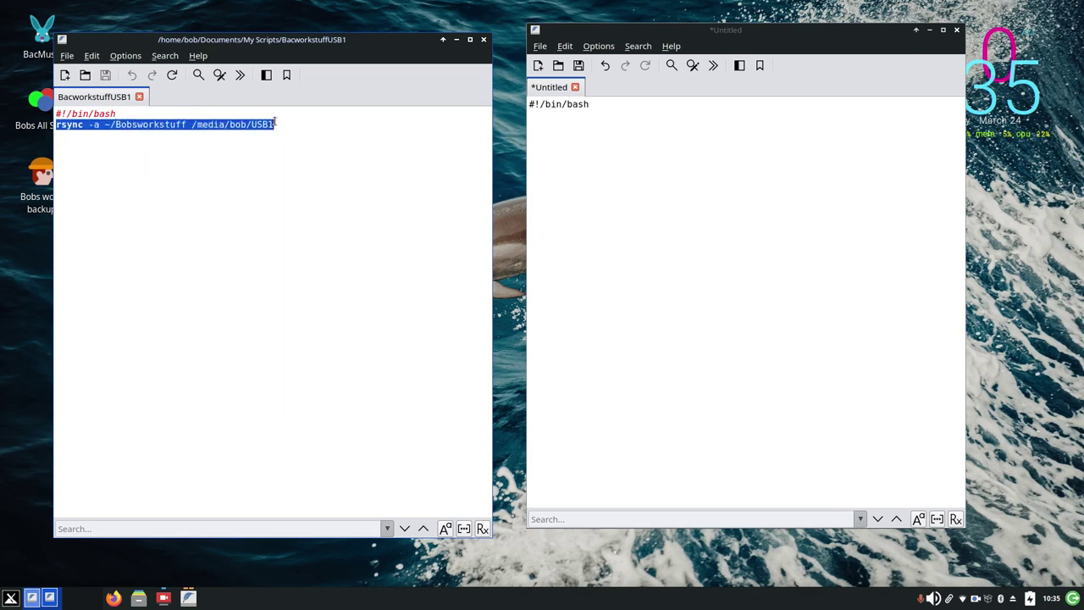
pyautogui.rightClick(209, 125)
pyautogui.click(260, 183)
pyautogui.click(535, 120)
pyautogui.rightClick(536, 119)
pyautogui.click(569, 189)
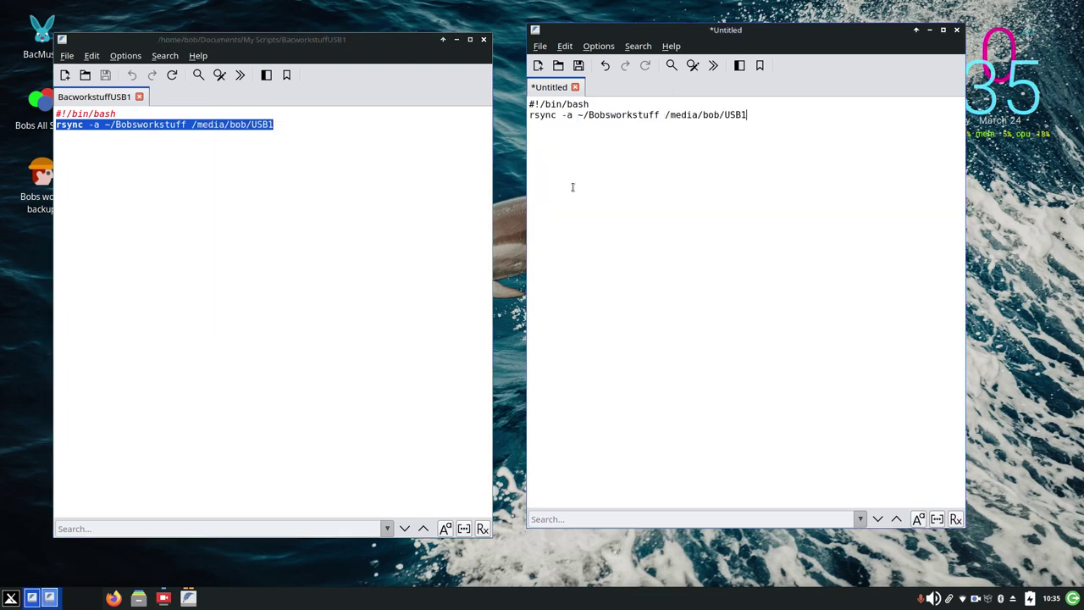
# Highlight the ~/Bobsworkstuff source path in the new script, close BacworkstuffUSB1, and open the home folder beside the editor
pyautogui.doubleClick(580, 116)
pyautogui.moveTo(580, 116); pyautogui.dragTo(646, 122)
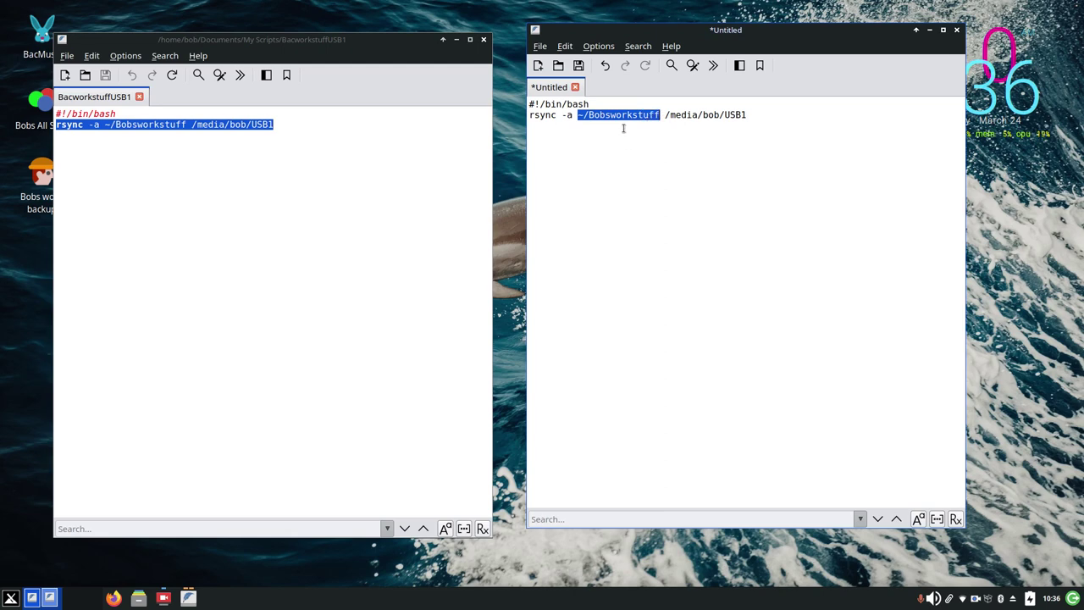
pyautogui.click(486, 40)
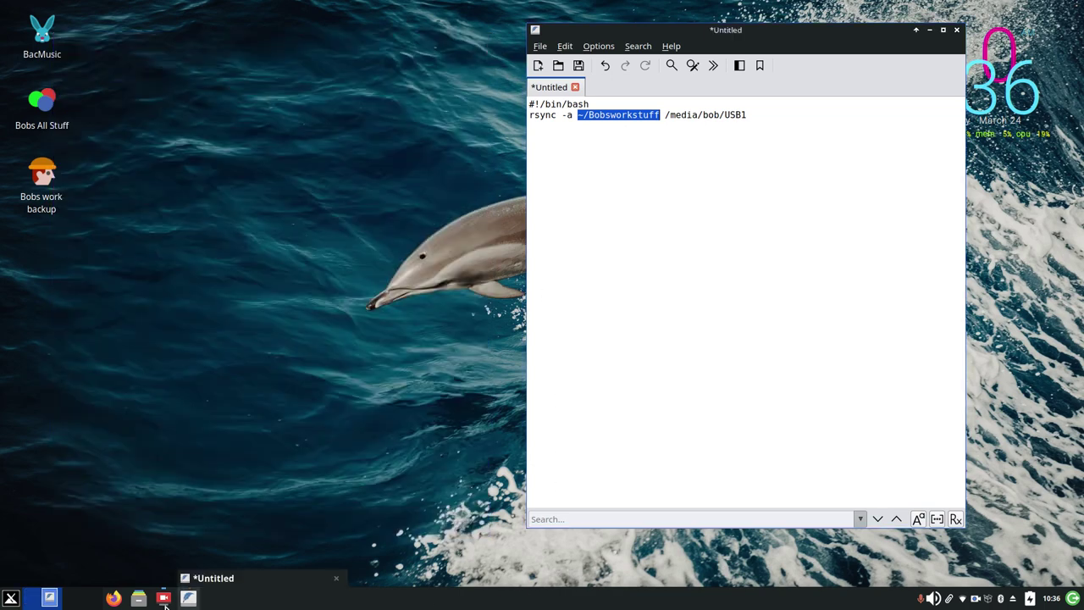
pyautogui.click(138, 598)
pyautogui.moveTo(350, 25); pyautogui.dragTo(361, 84)
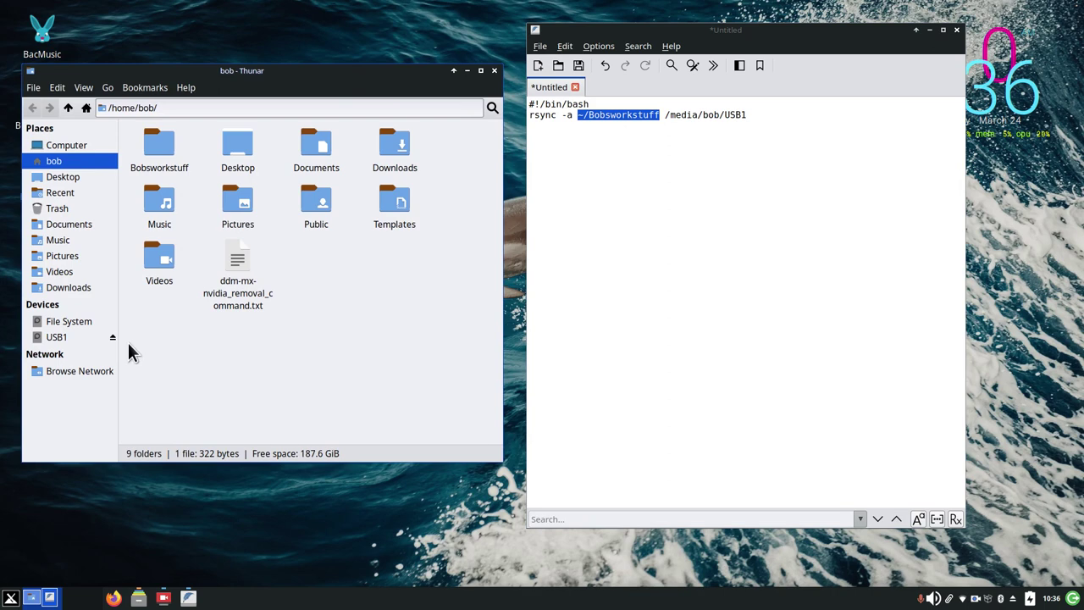
# Replace Bobsworkstuff with Downloads in the new script's rsync source path
pyautogui.click(647, 144)
pyautogui.moveTo(588, 115); pyautogui.dragTo(662, 115)
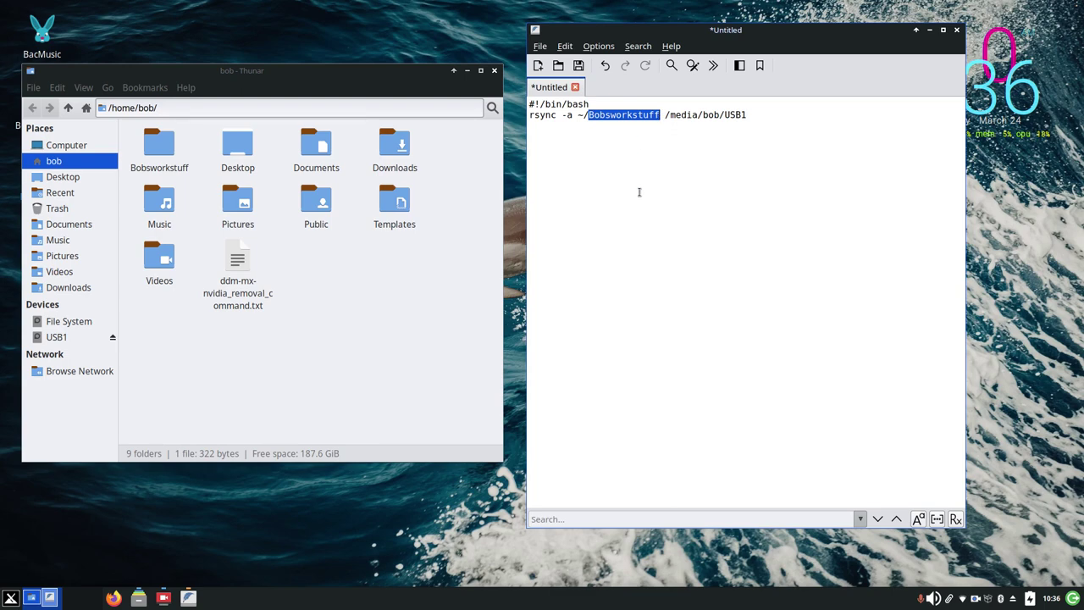
pyautogui.write('Downl')
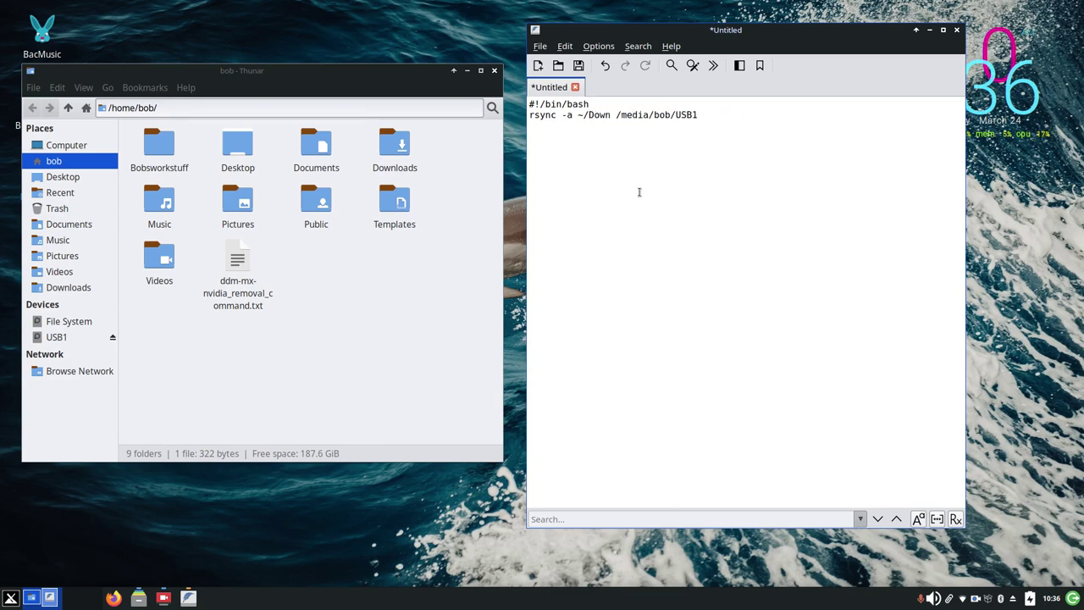
pyautogui.write('oads')
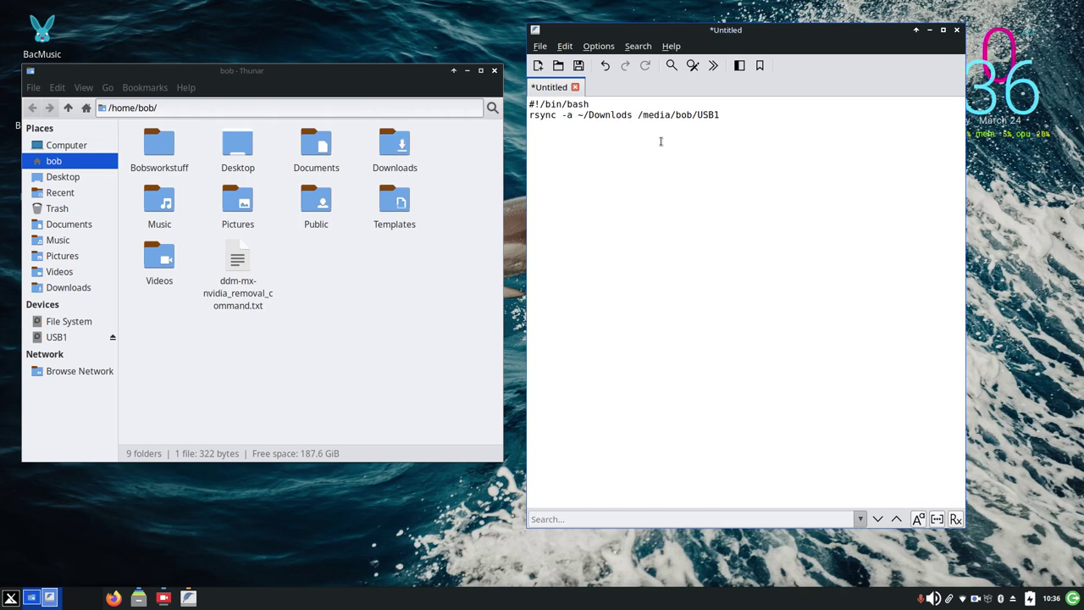
pyautogui.press('BackSpace')
pyautogui.press('BackSpace')
pyautogui.press('BackSpace')
pyautogui.press('BackSpace')
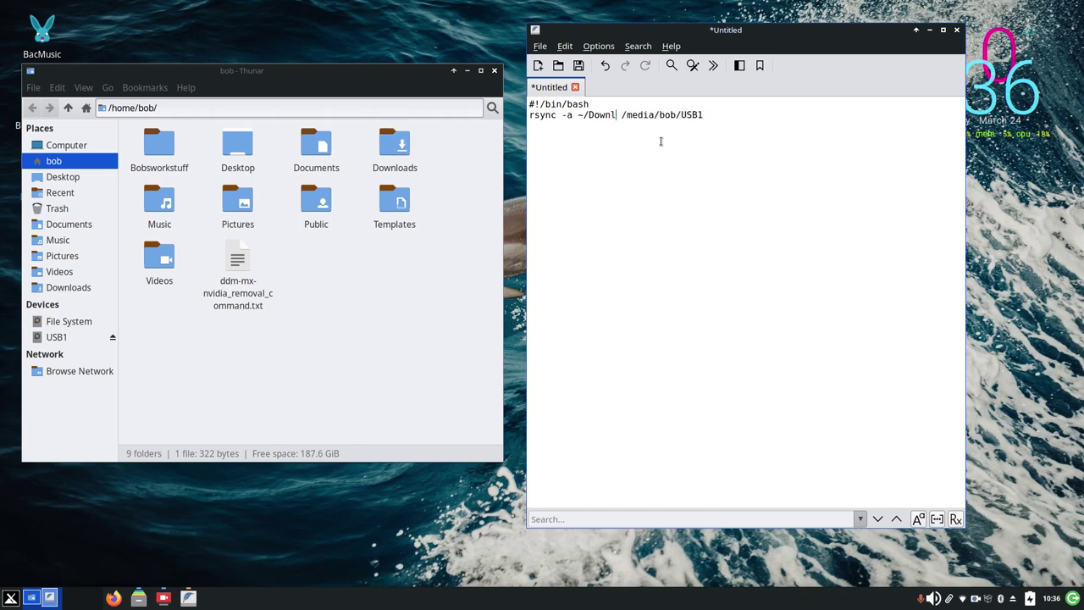
pyautogui.write('oads')
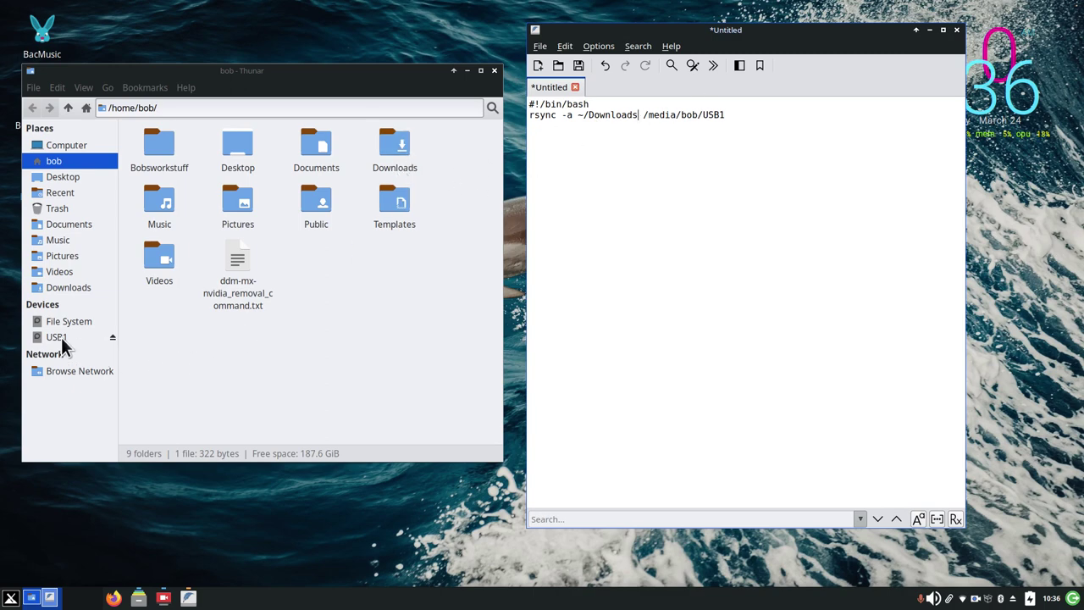
# Eject the USB1 drive and open the USBjunk drive in the file manager
pyautogui.moveTo(63, 345)
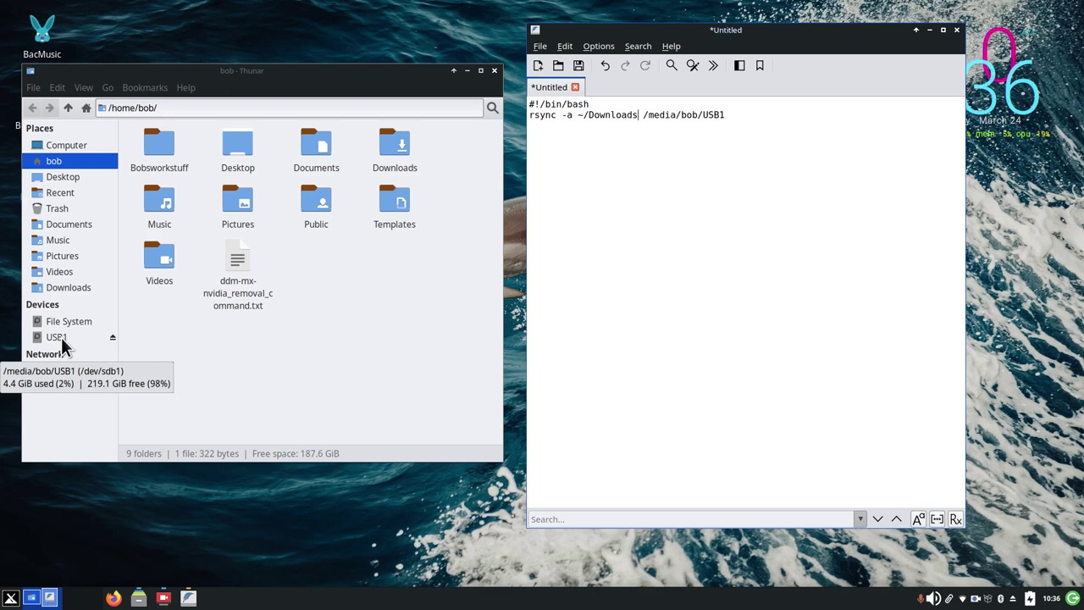
pyautogui.click(112, 338)
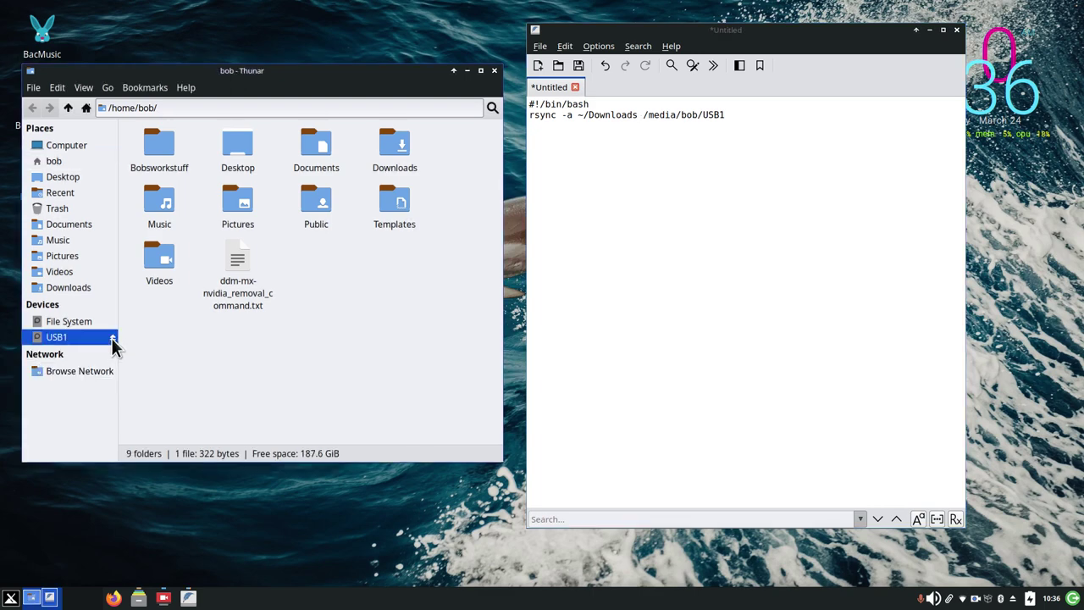
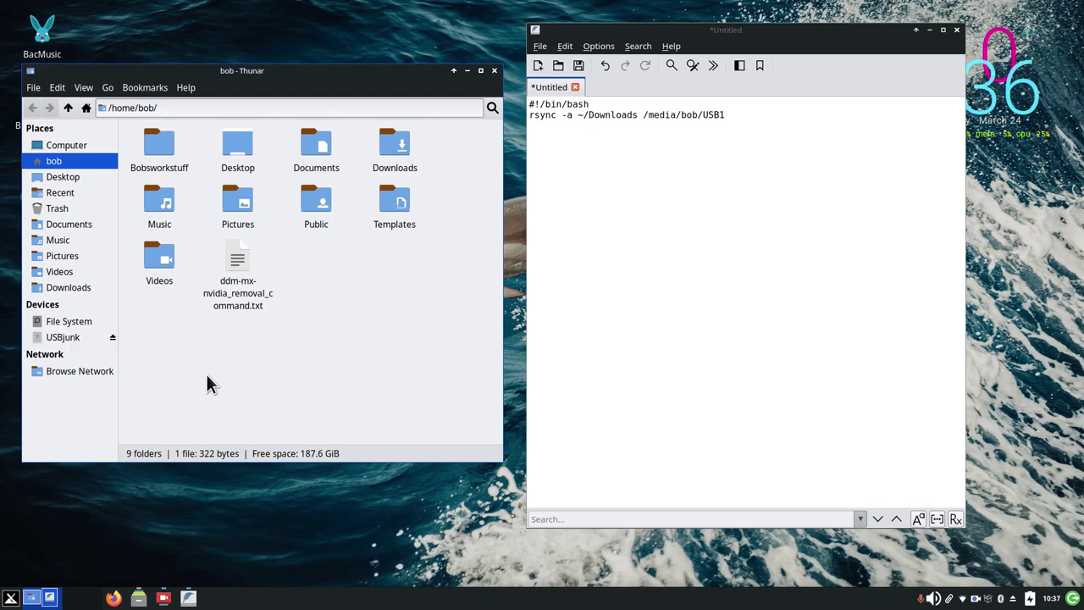
pyautogui.click(73, 337)
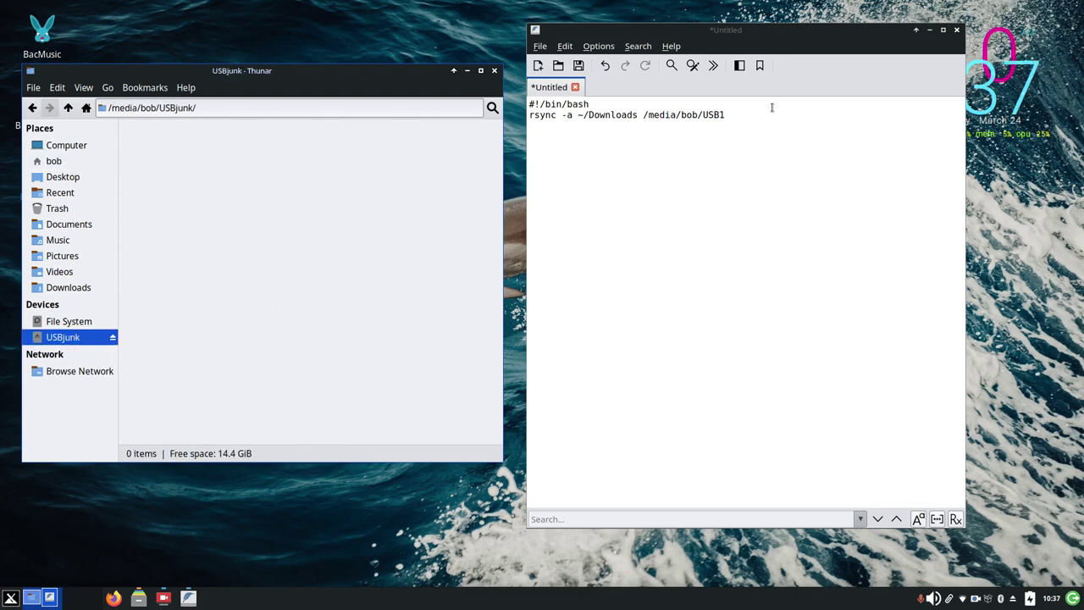
# Replace USB1 with USBjunk in the script's rsync destination path and save the script as junk1 in the My Scripts folder
pyautogui.doubleClick(703, 116)
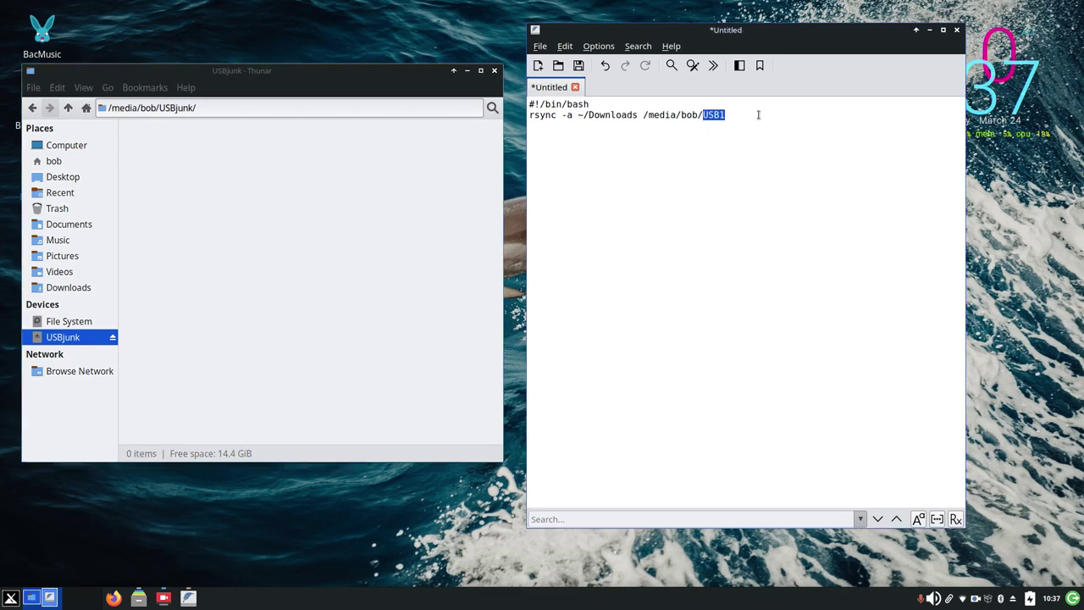
pyautogui.write('USBjunk')
pyautogui.click(539, 46)
pyautogui.click(586, 268)
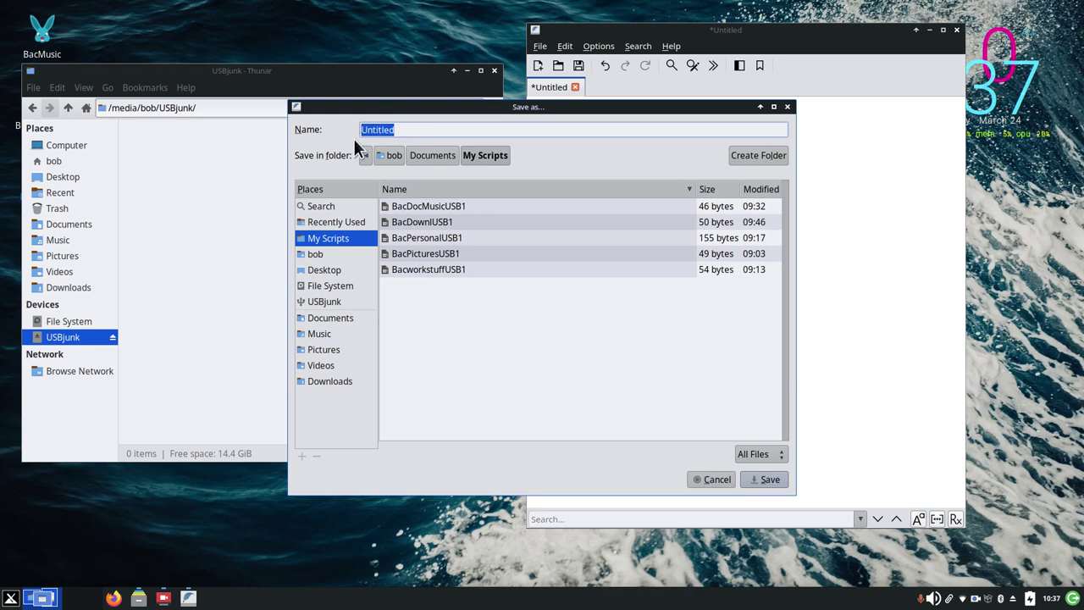
pyautogui.write('junk1')
pyautogui.click(759, 476)
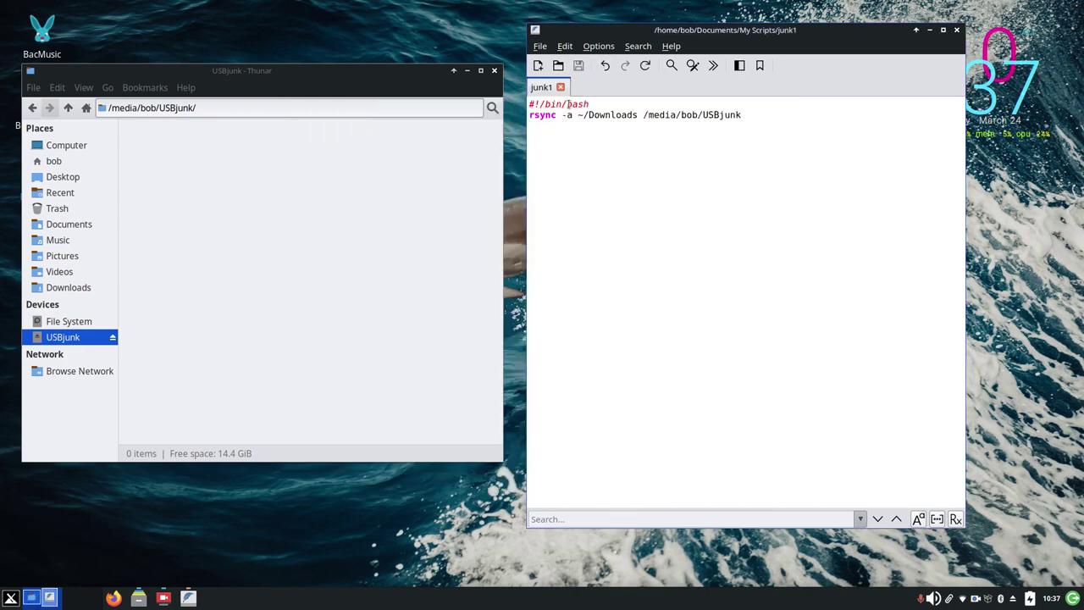
# Close the USBjunk file manager window and the text editor holding the junk1 script
pyautogui.click(494, 70)
pyautogui.hotkey('alt', 's')
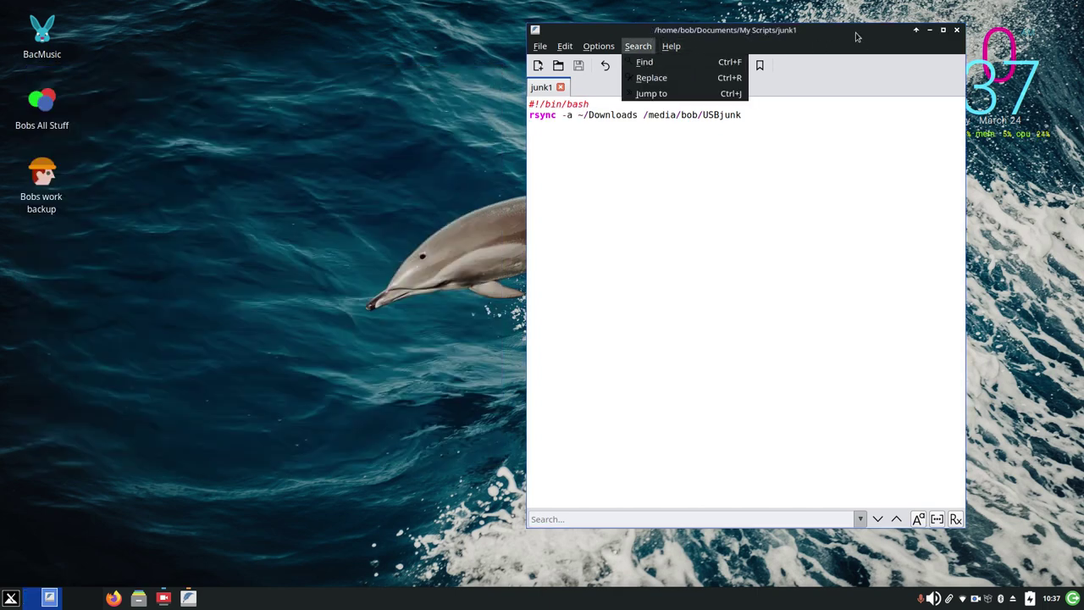
pyautogui.press('Escape')
pyautogui.click(955, 30)
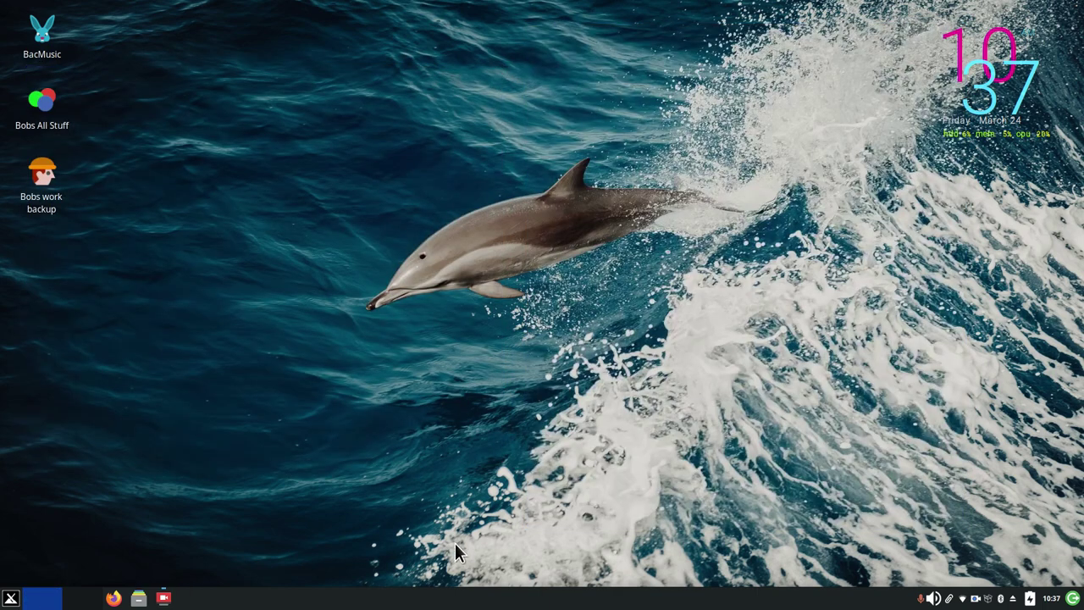
# Open a new file manager window over the desktop's right half and go to the My Scripts folder in Documents
pyautogui.click(139, 598)
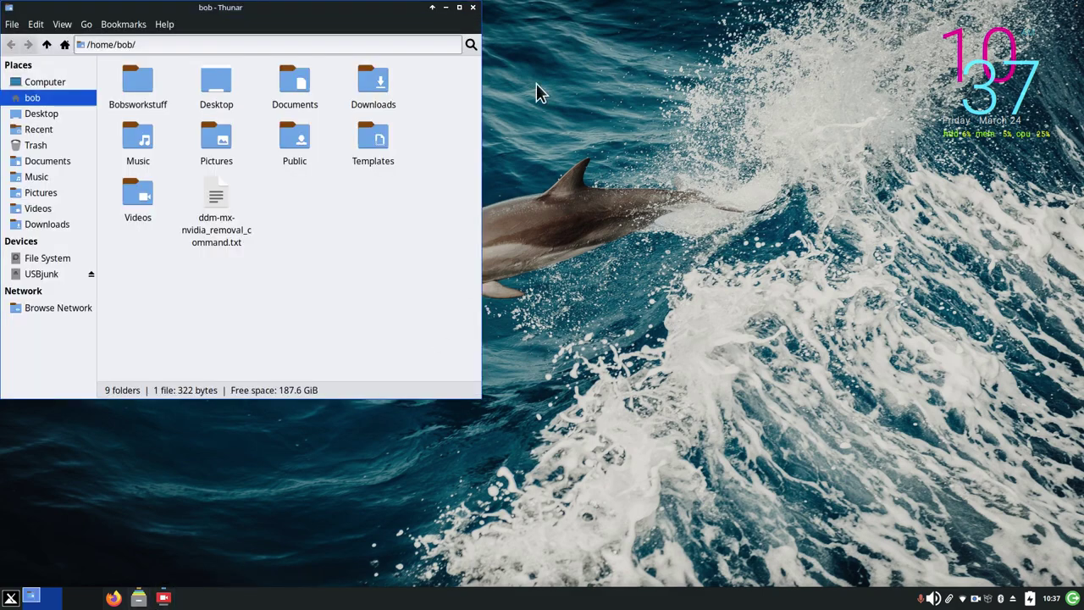
pyautogui.moveTo(355, 19); pyautogui.dragTo(804, 88)
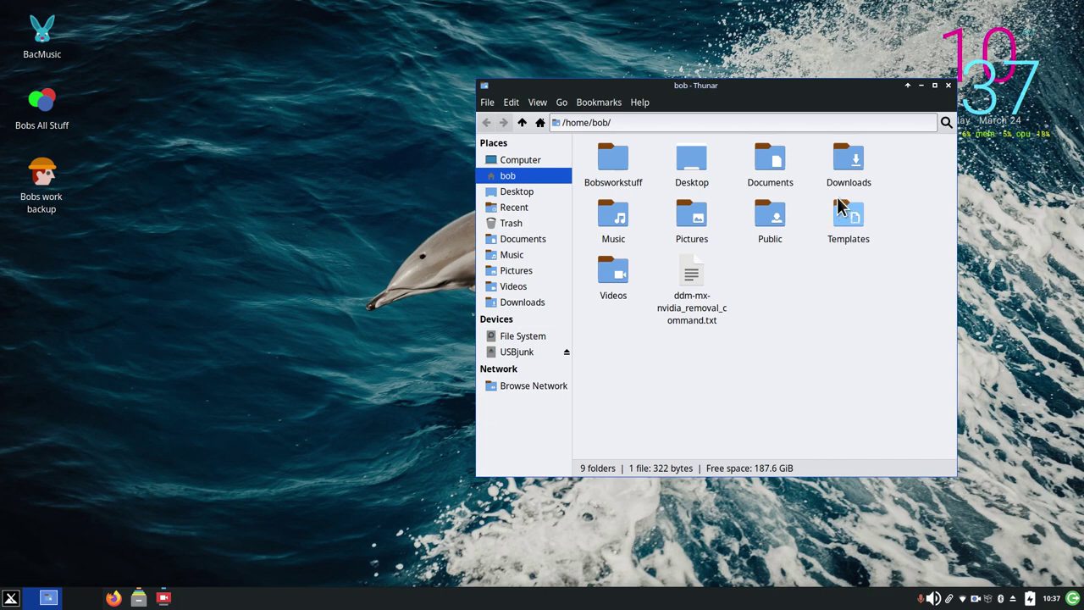
pyautogui.doubleClick(764, 161)
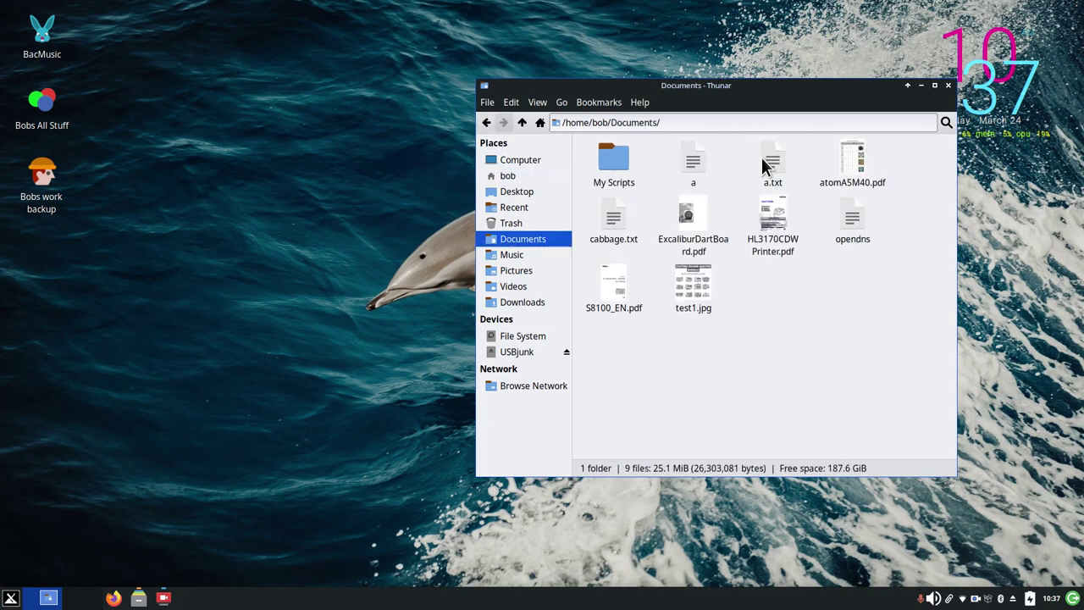
pyautogui.doubleClick(619, 170)
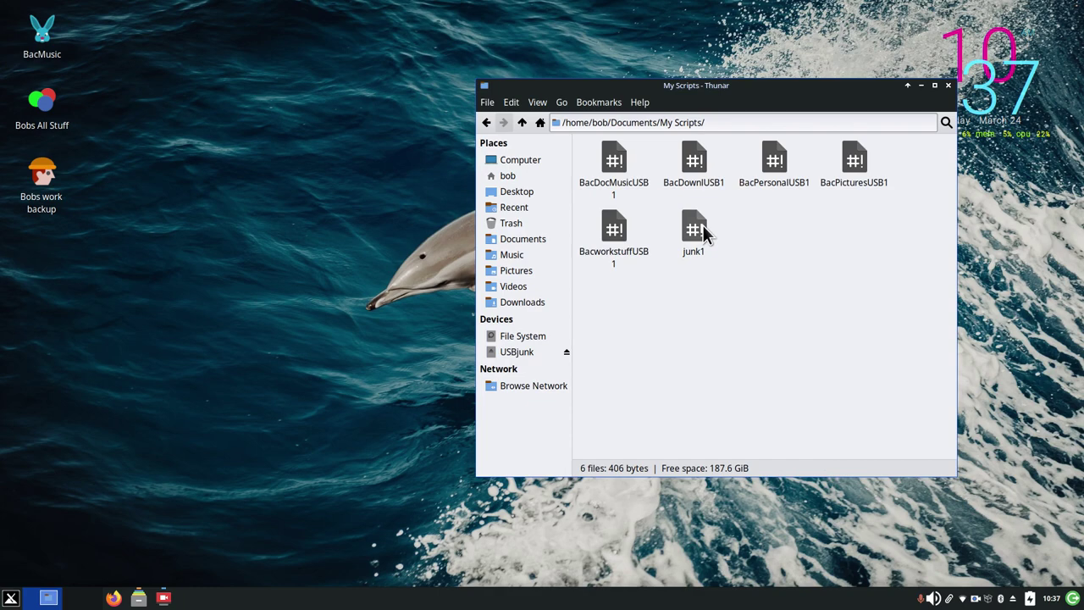
# Start a new desktop launcher with the name Bobs Junk and the comment "to USBjunk"
pyautogui.rightClick(180, 127)
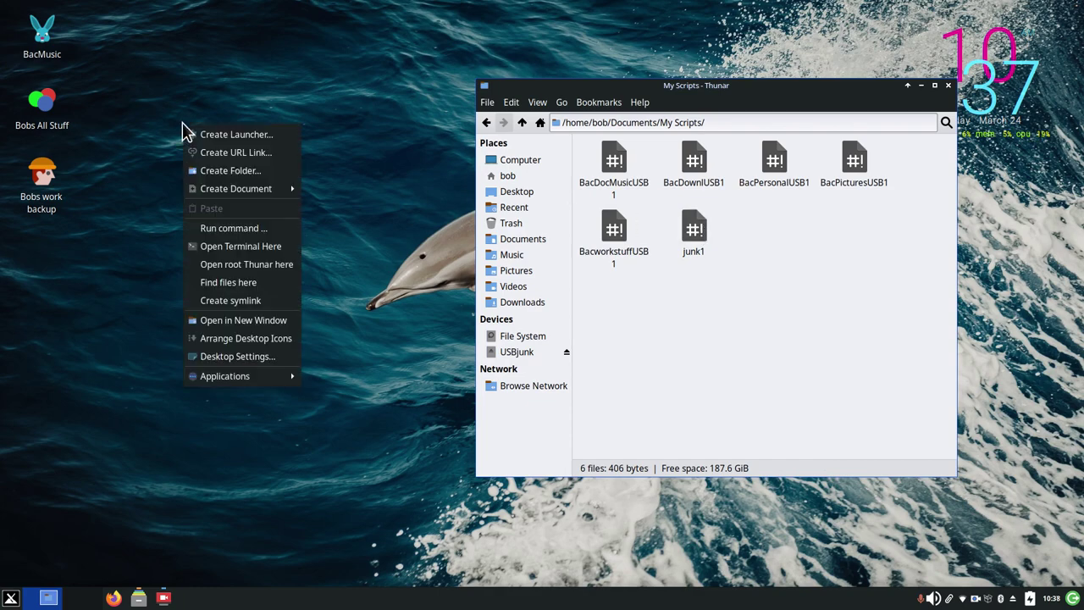
pyautogui.click(199, 133)
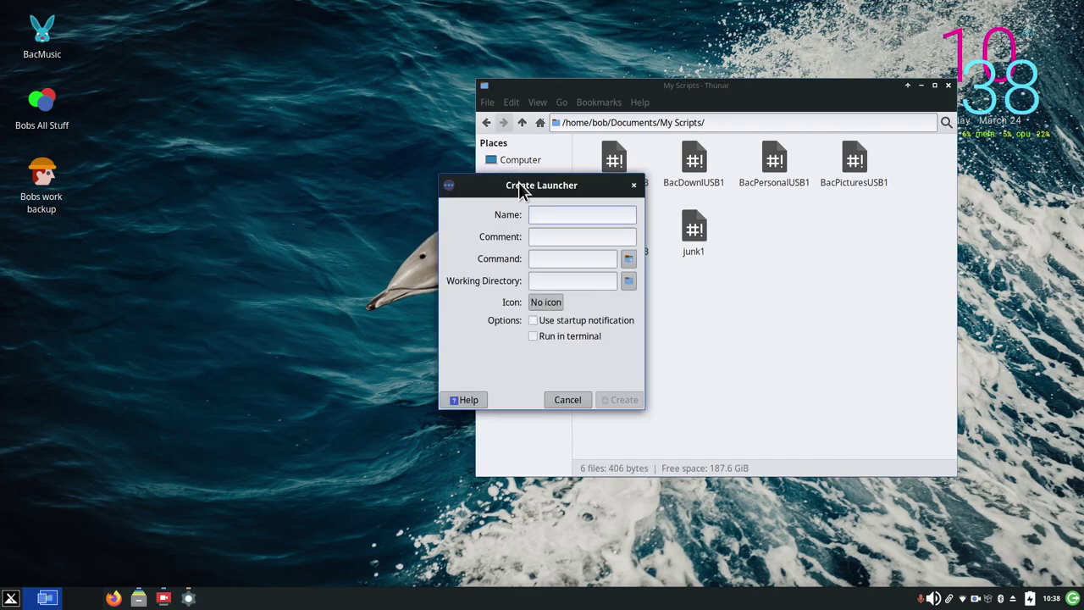
pyautogui.moveTo(519, 182); pyautogui.dragTo(244, 176)
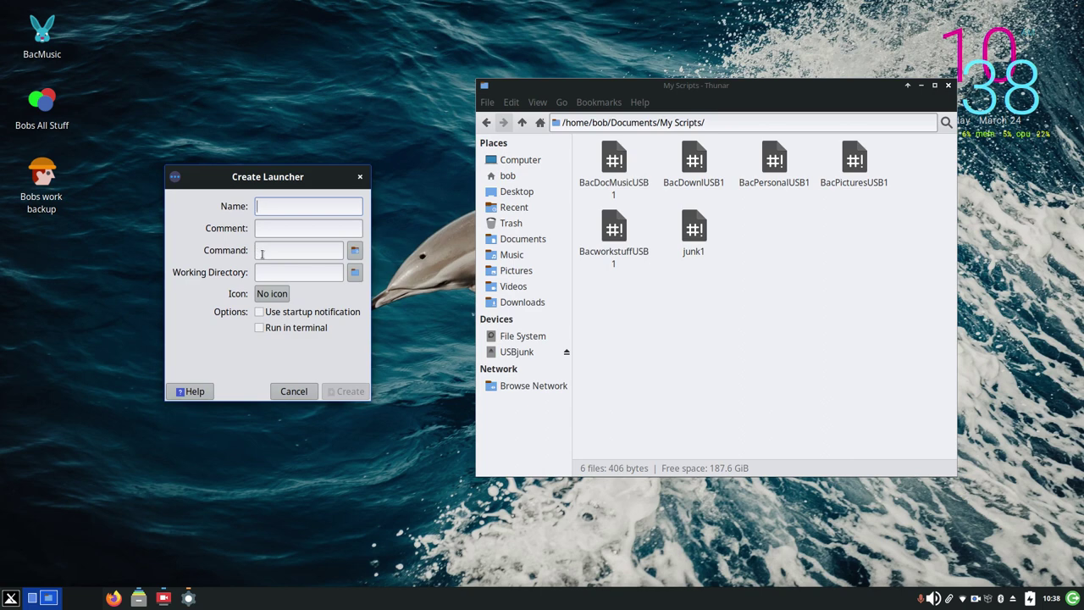
pyautogui.write('Bi')
pyautogui.press('BackSpace')
pyautogui.write('o')
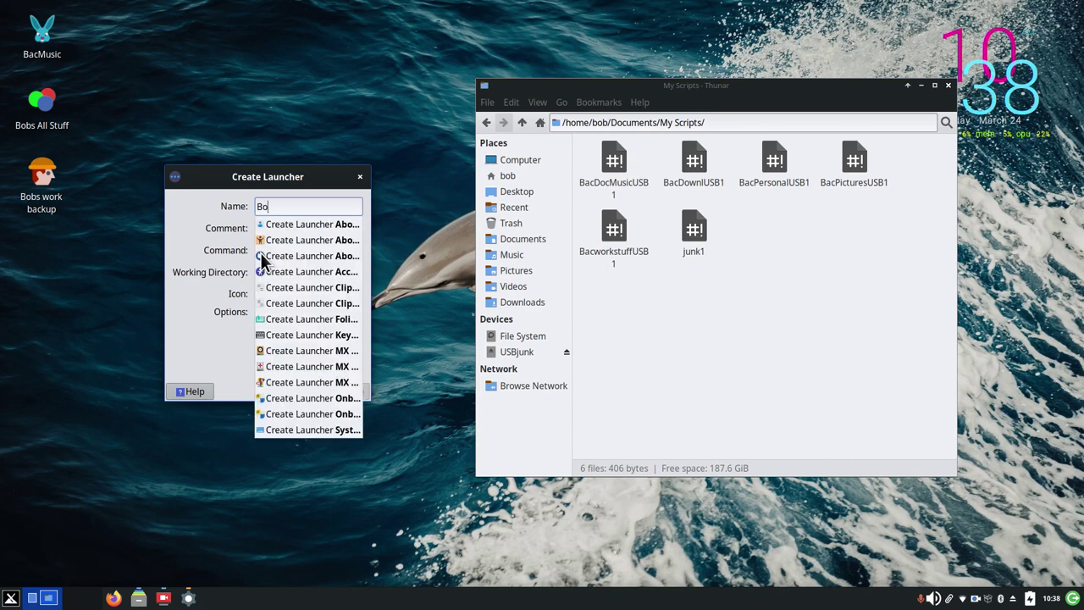
pyautogui.write('bs Junk')
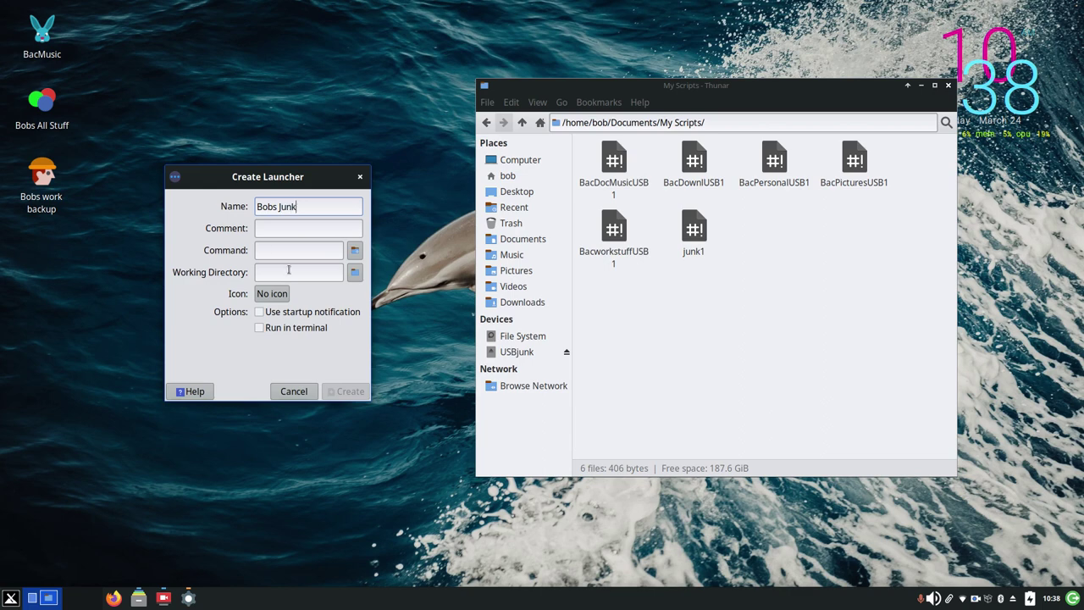
pyautogui.click(288, 230)
pyautogui.write('to USBjunk')
# Set the launcher's command to the junk1 script in Documents/My Scripts
pyautogui.click(355, 252)
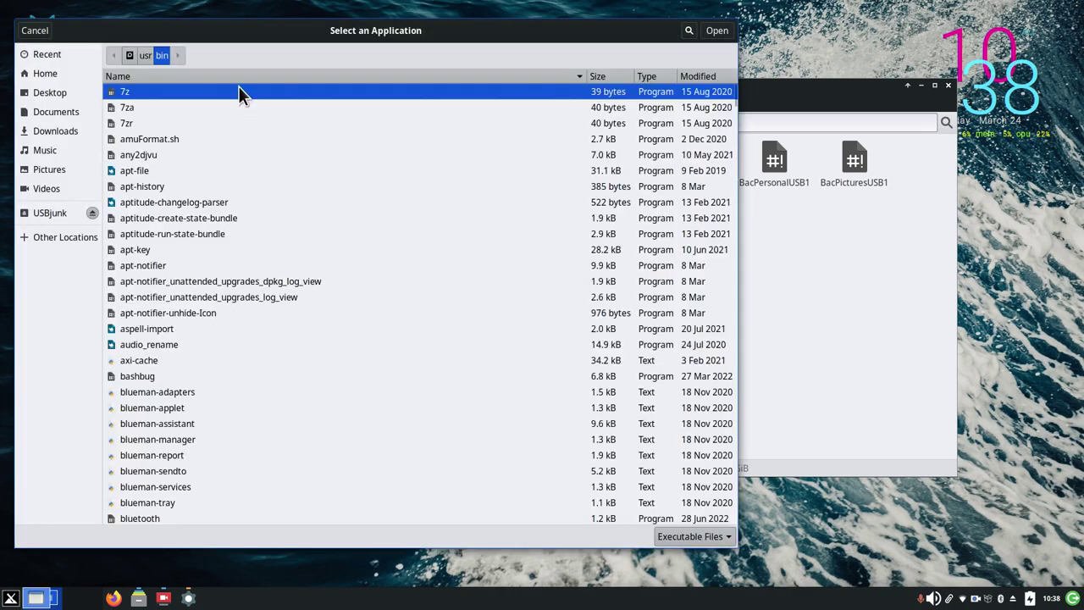
pyautogui.click(42, 113)
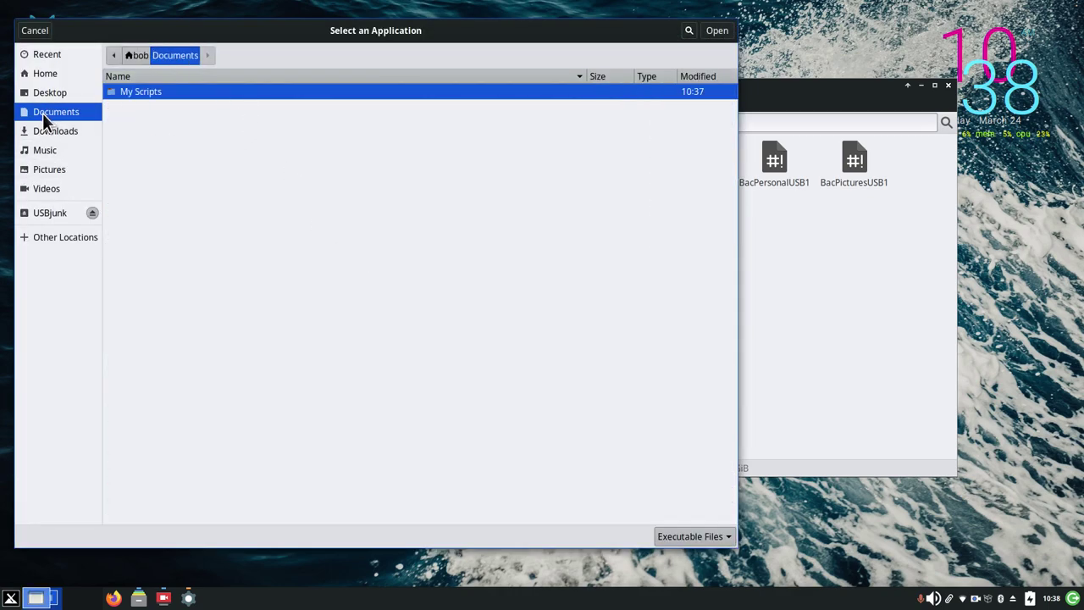
pyautogui.doubleClick(134, 93)
pyautogui.click(132, 171)
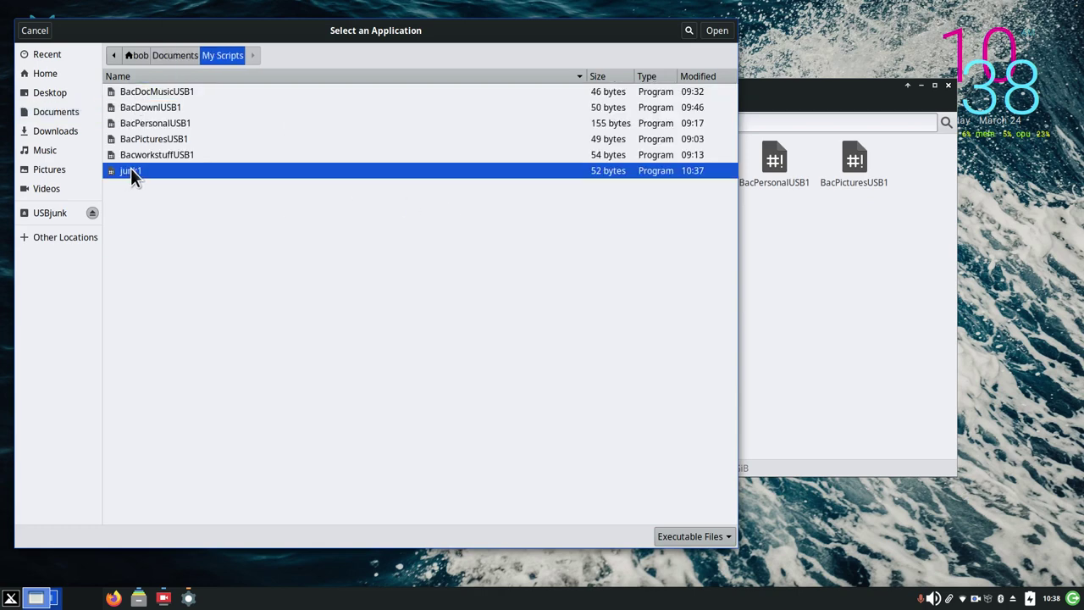
pyautogui.click(715, 32)
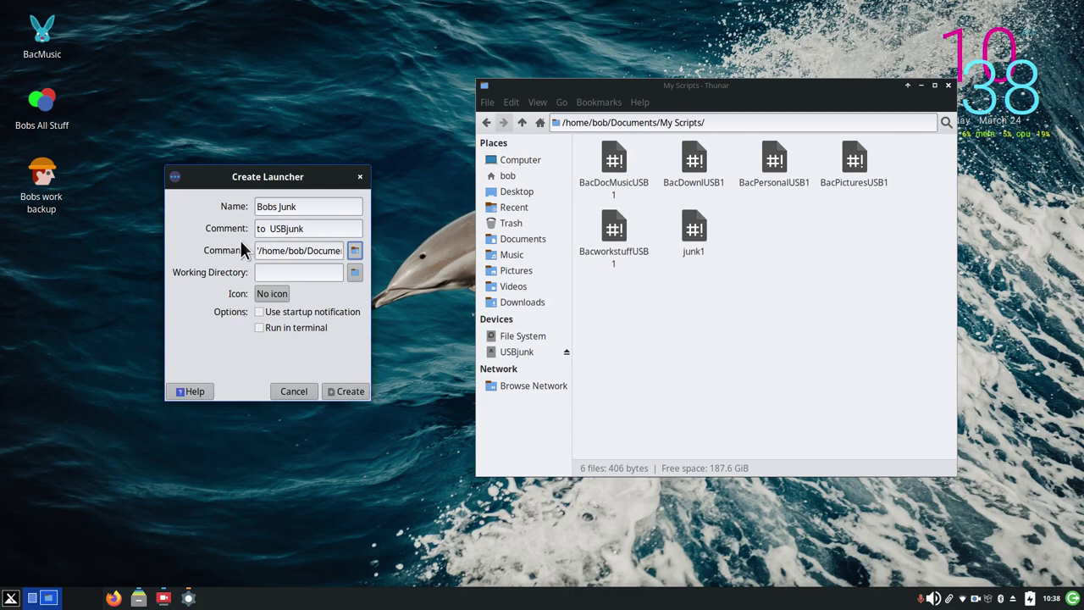
# Give the launcher the 7kaa icon and create it on the desktop
pyautogui.click(269, 294)
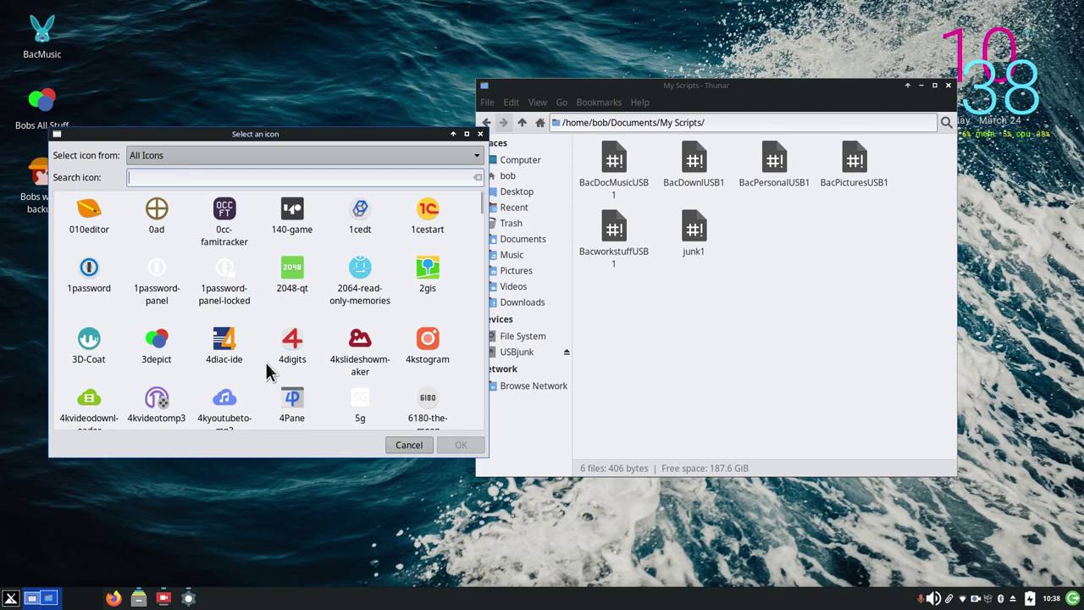
pyautogui.scroll(-3, 266, 358)
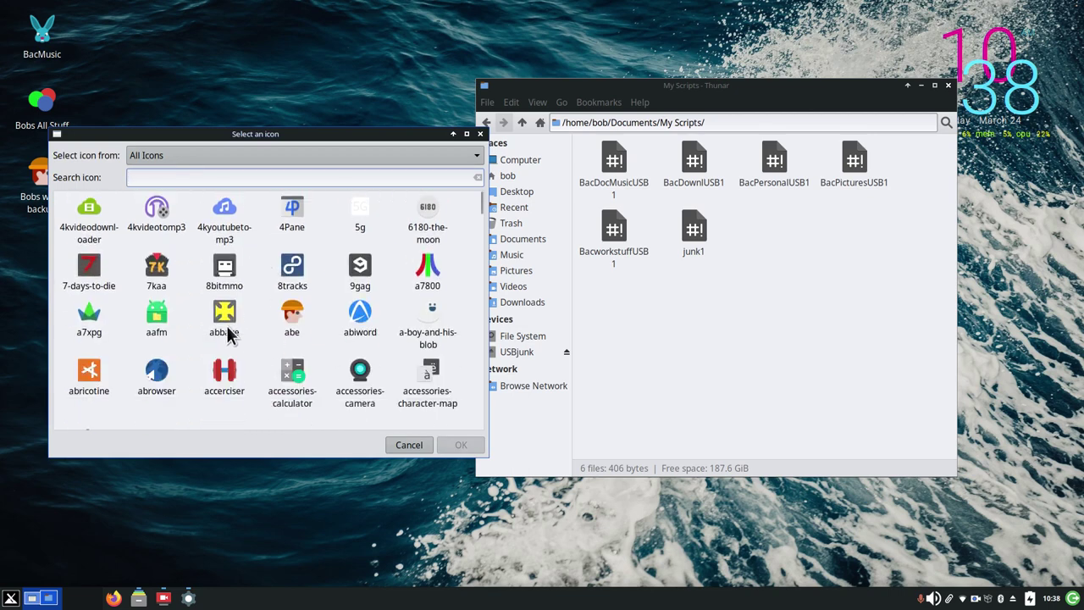
pyautogui.click(155, 269)
pyautogui.click(460, 445)
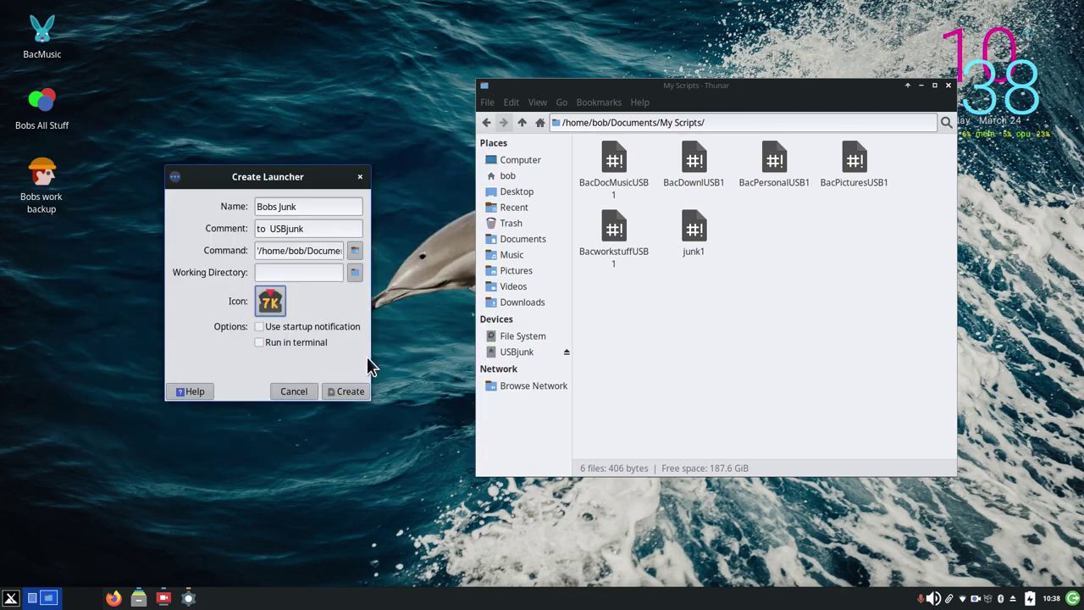
pyautogui.click(350, 391)
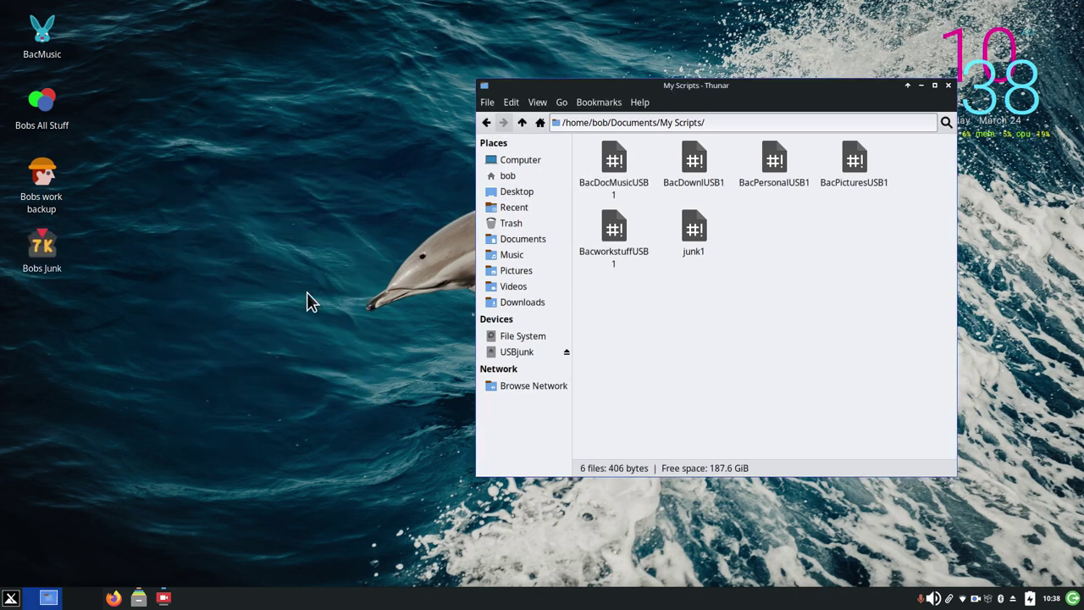
# Open the USBjunk drive and try to run the backup with the Bobs Junk desktop launcher
pyautogui.click(515, 351)
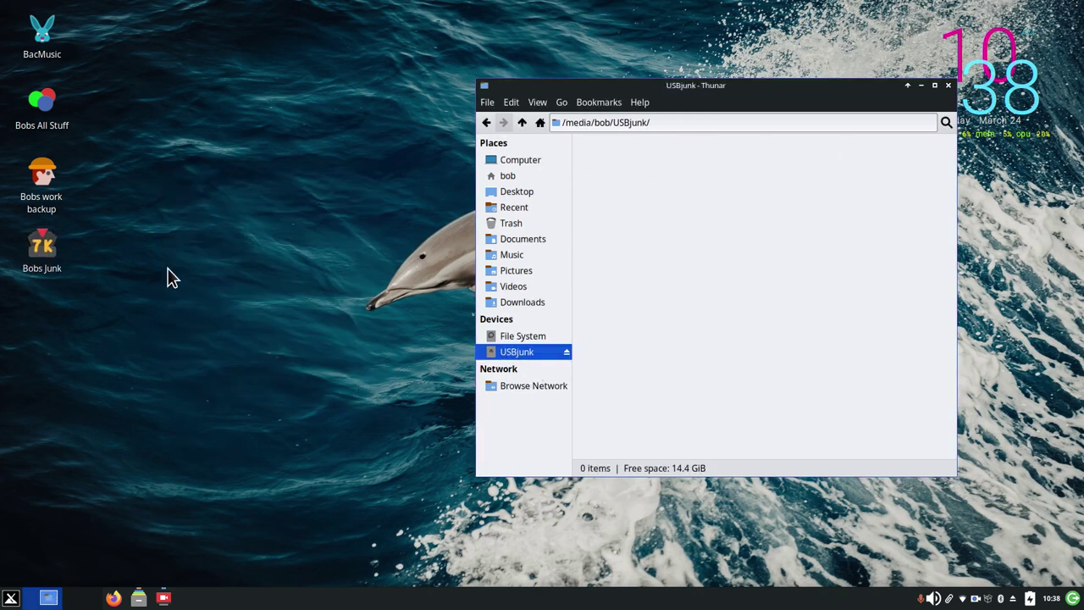
pyautogui.doubleClick(42, 244)
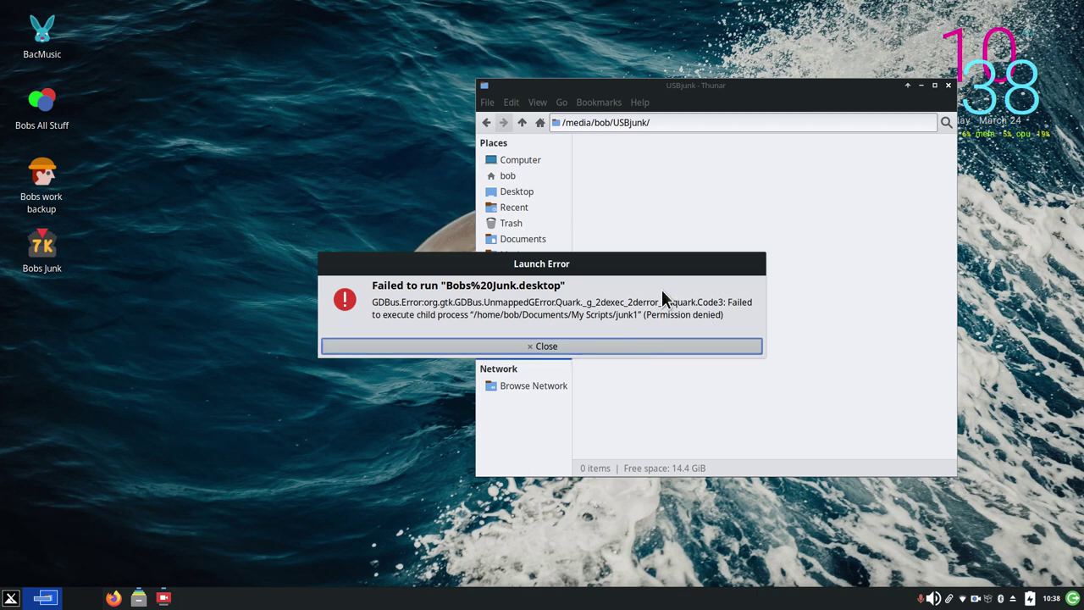
pyautogui.click(565, 349)
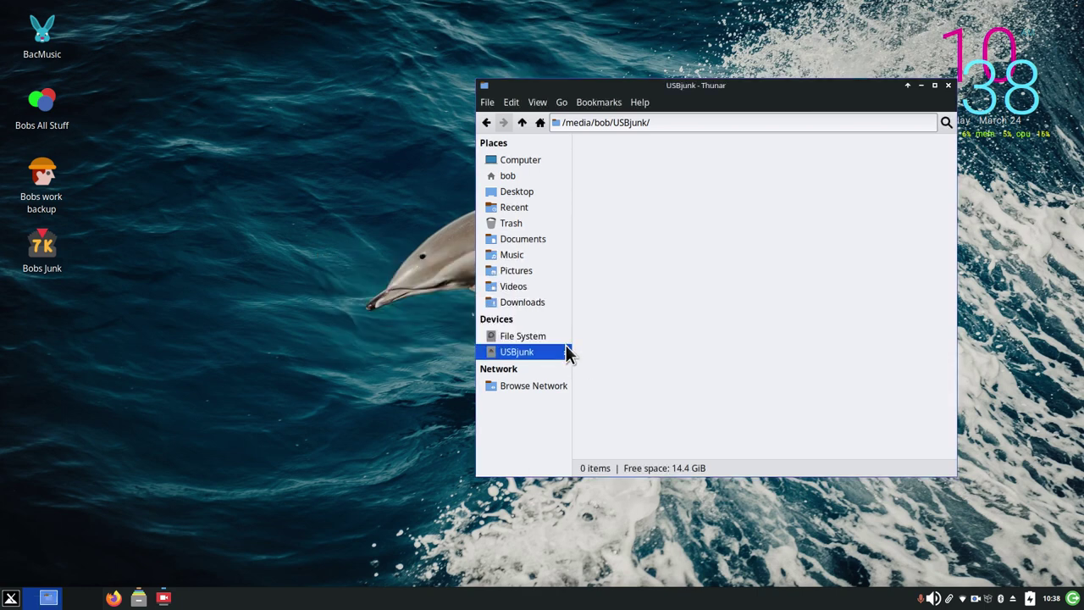
# Open the junk1 script from Documents/My Scripts in the text editor and move its window toward the screen centre to check it
pyautogui.click(506, 178)
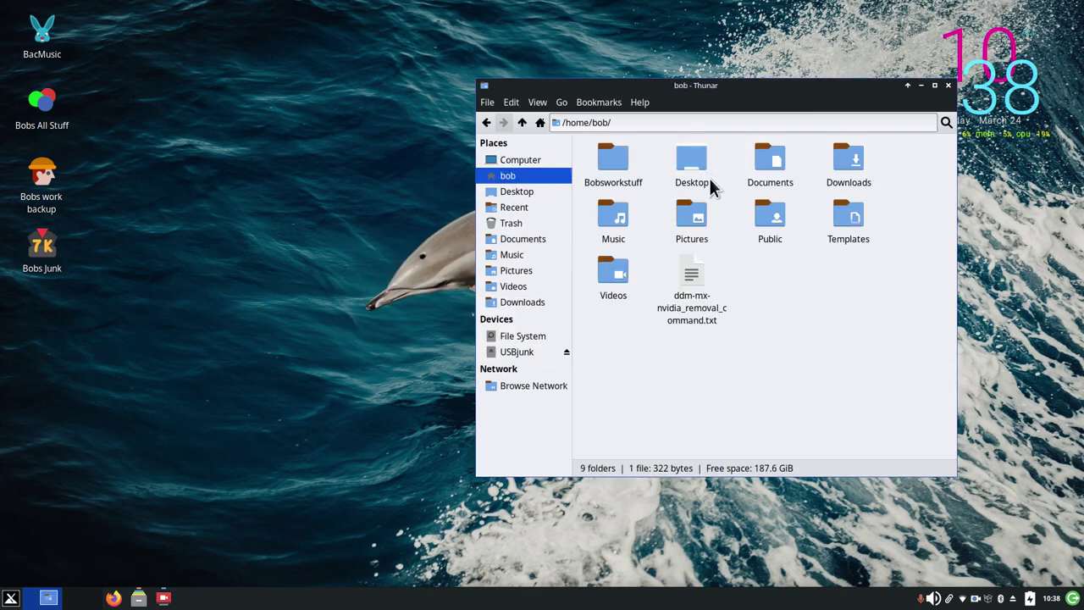
pyautogui.doubleClick(768, 165)
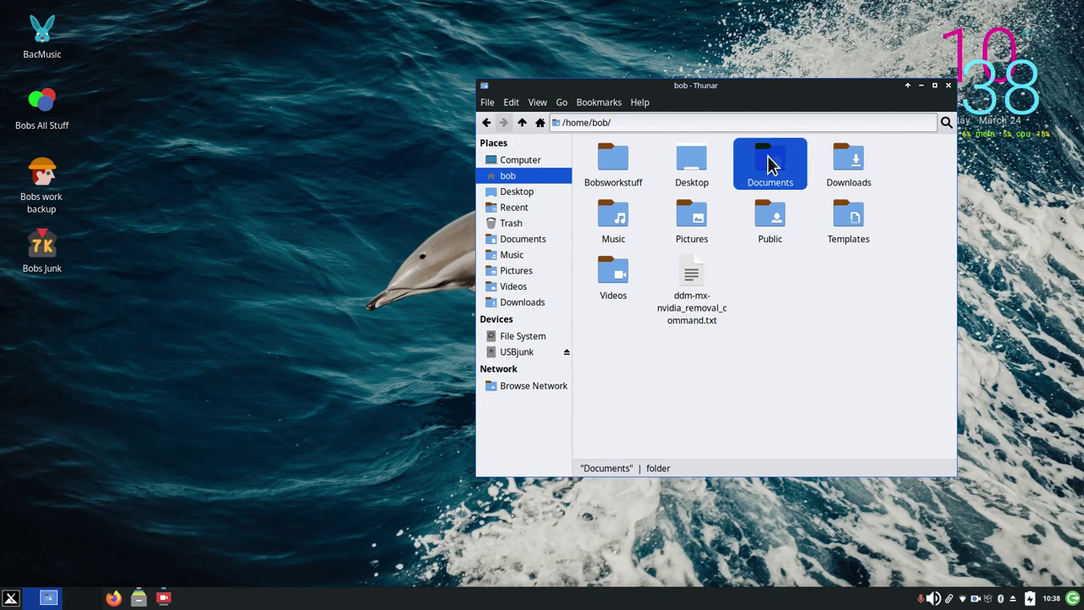
pyautogui.doubleClick(611, 161)
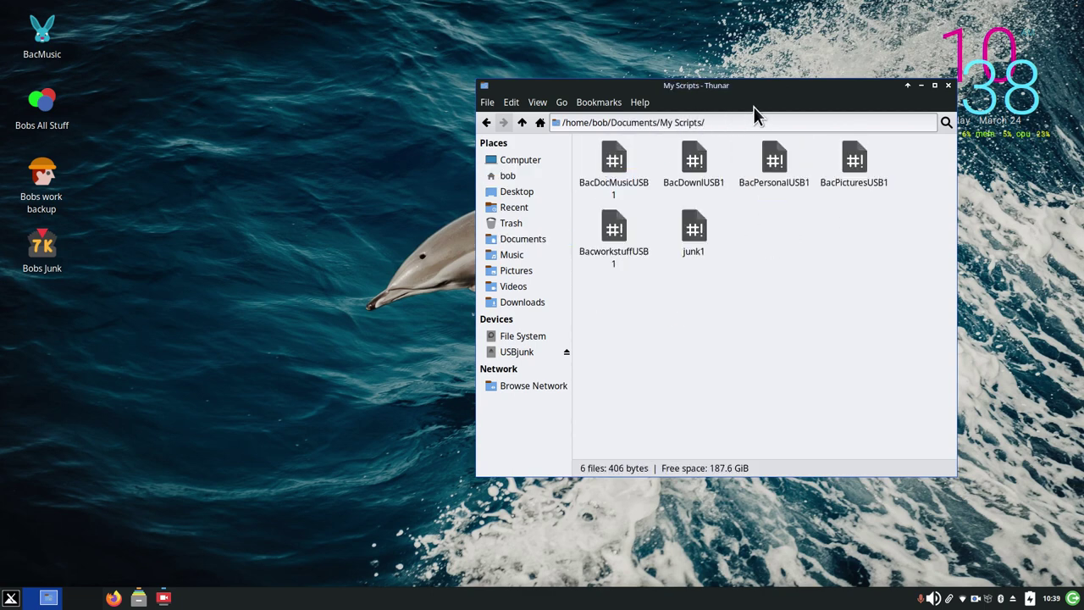
pyautogui.click(691, 229)
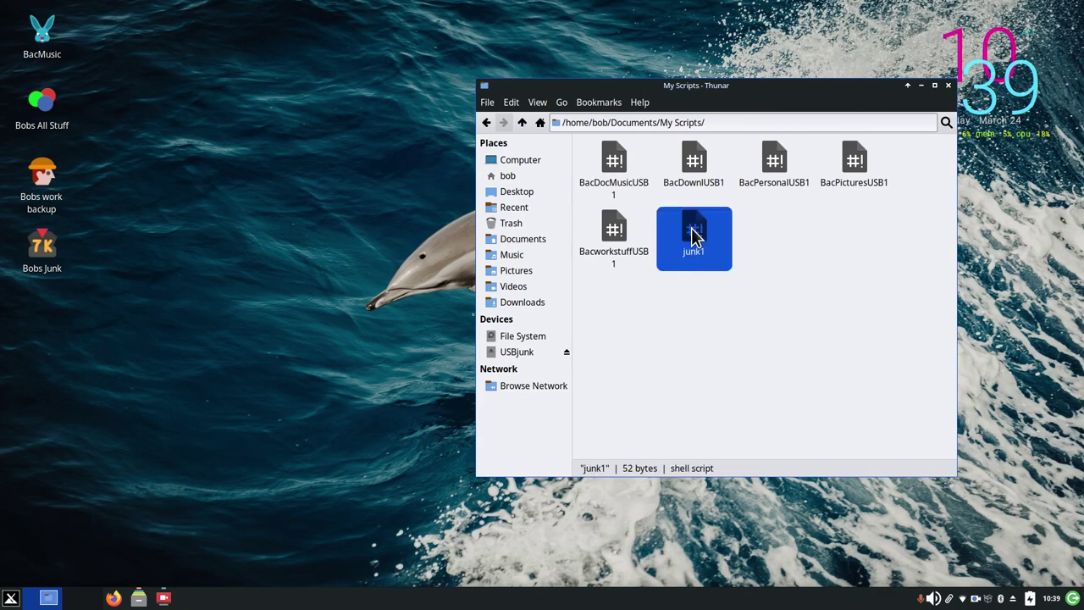
pyautogui.doubleClick(691, 230)
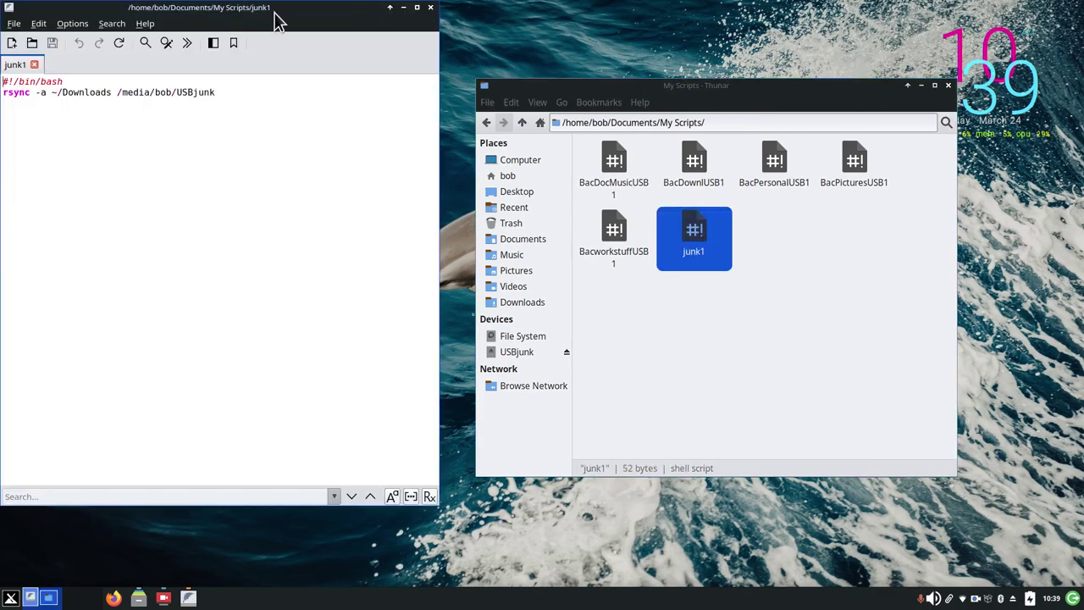
pyautogui.moveTo(275, 12); pyautogui.dragTo(689, 72)
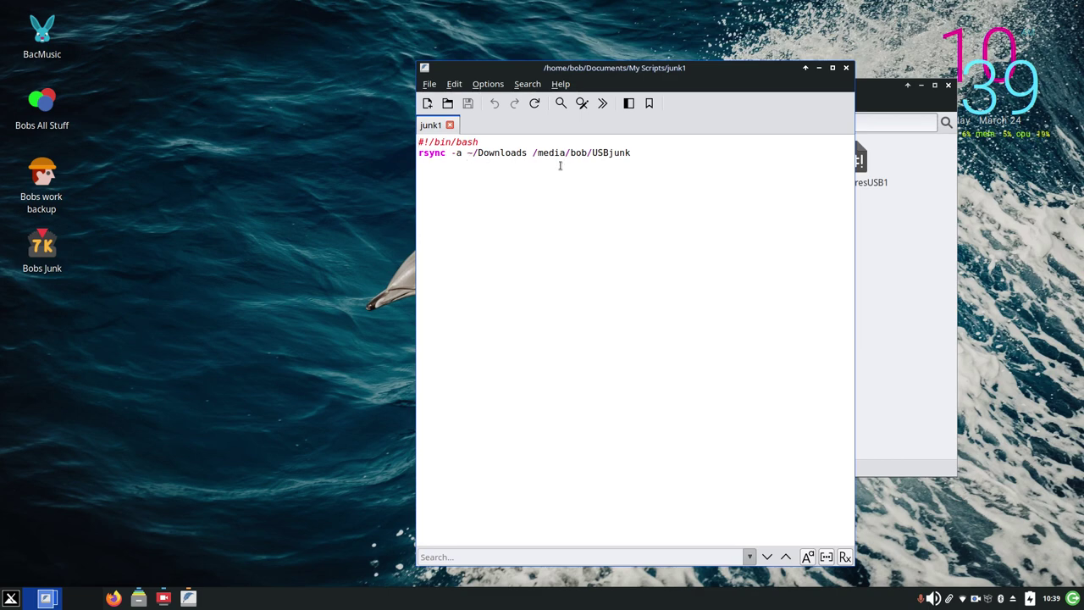
# Close the junk1 script in the text editor and allow the file to run as a program in its permissions
pyautogui.moveTo(711, 70)
pyautogui.mouseDown()
pyautogui.moveTo(969, 78)
pyautogui.moveTo(583, 79)
pyautogui.moveTo(726, 78)
pyautogui.mouseUp()
pyautogui.click(697, 61)
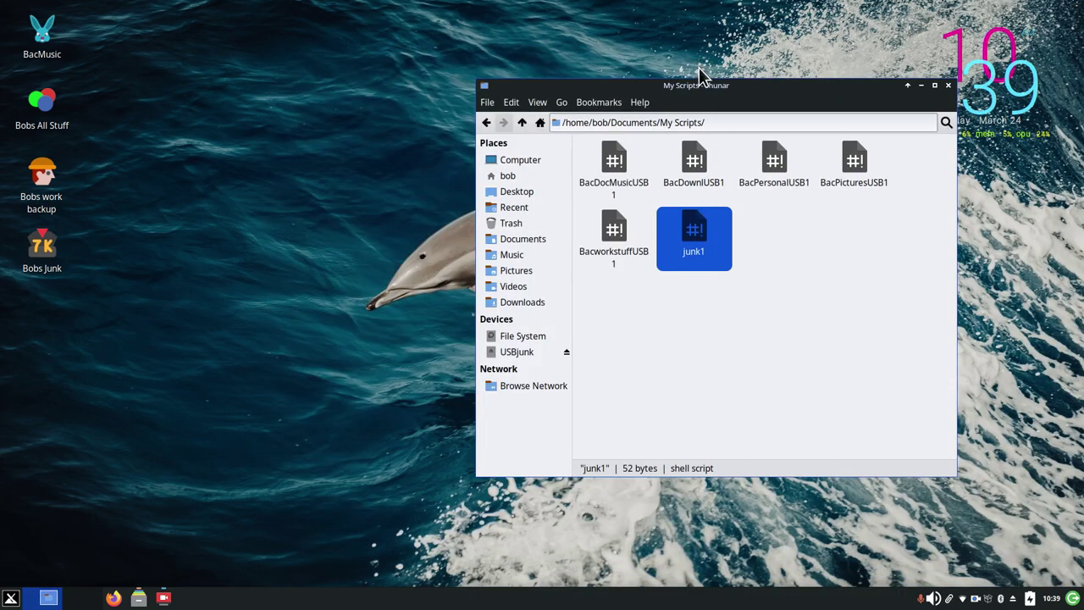
pyautogui.rightClick(694, 237)
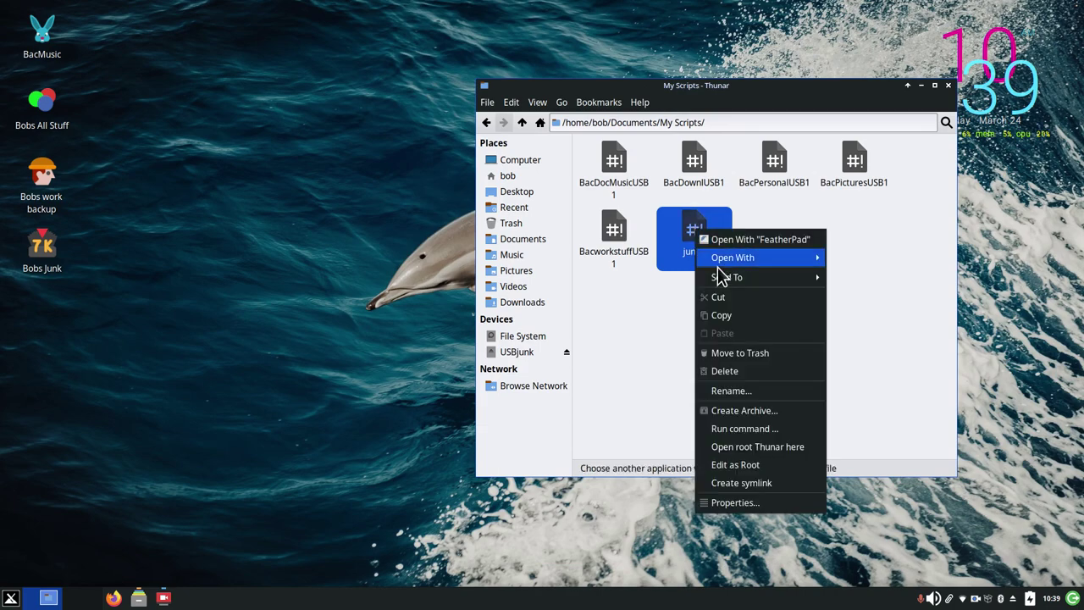
pyautogui.click(768, 498)
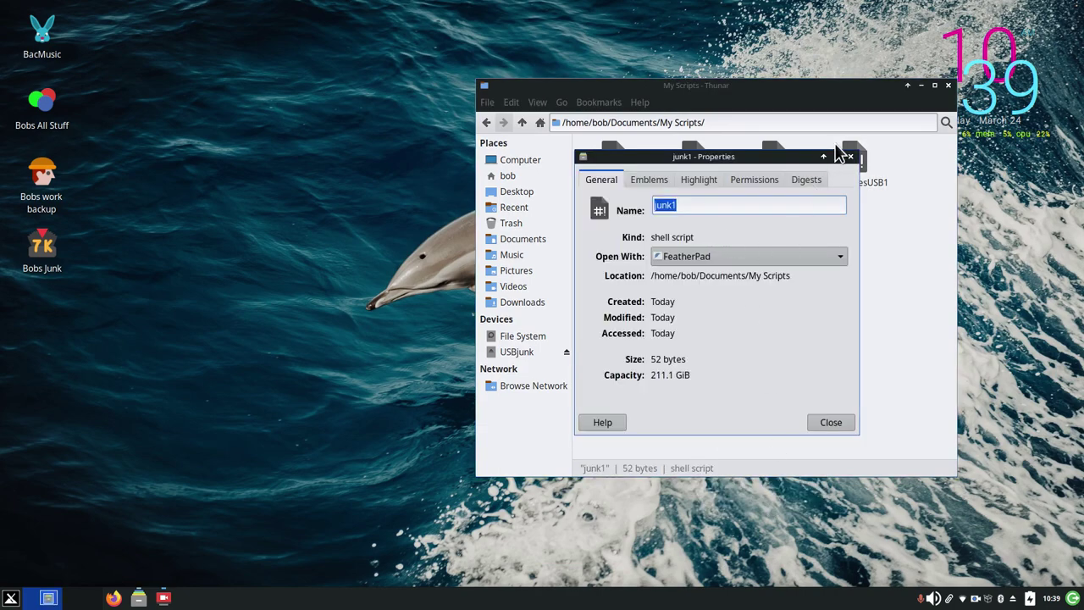
pyautogui.click(850, 156)
pyautogui.rightClick(700, 231)
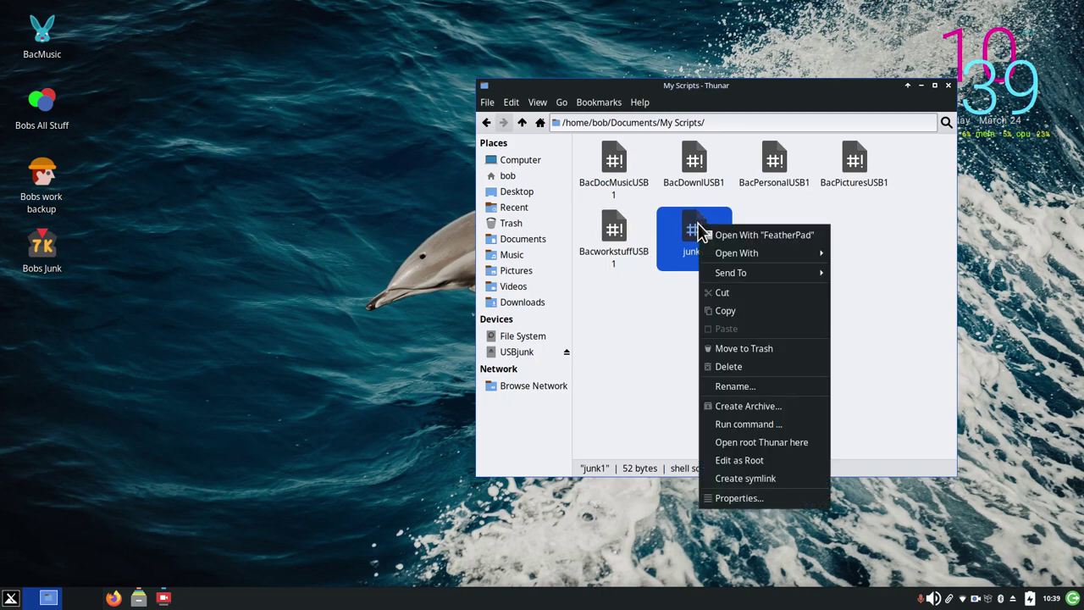
pyautogui.click(757, 494)
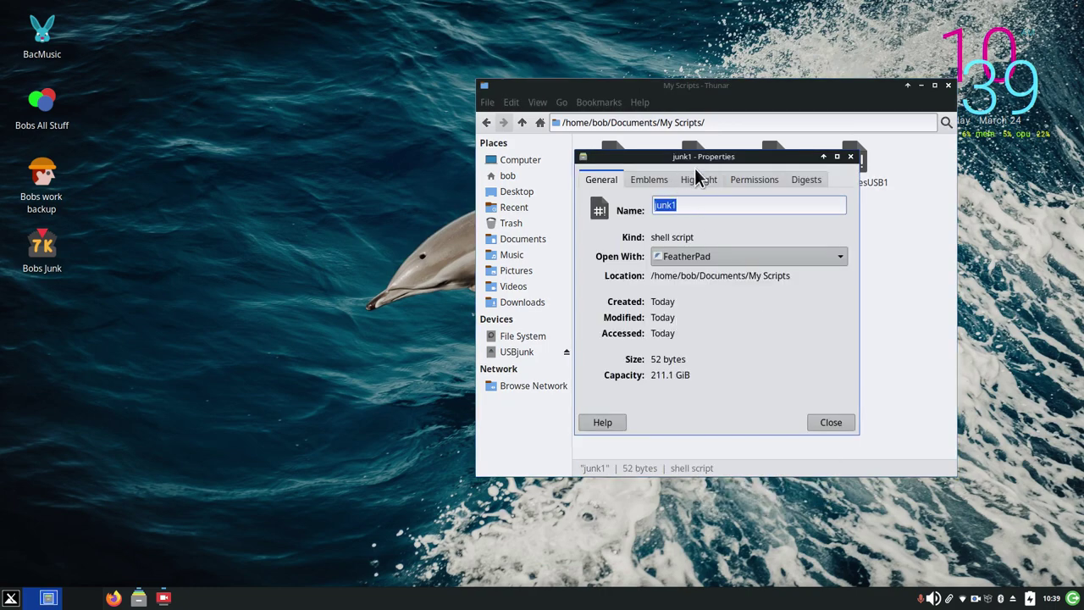
pyautogui.click(748, 178)
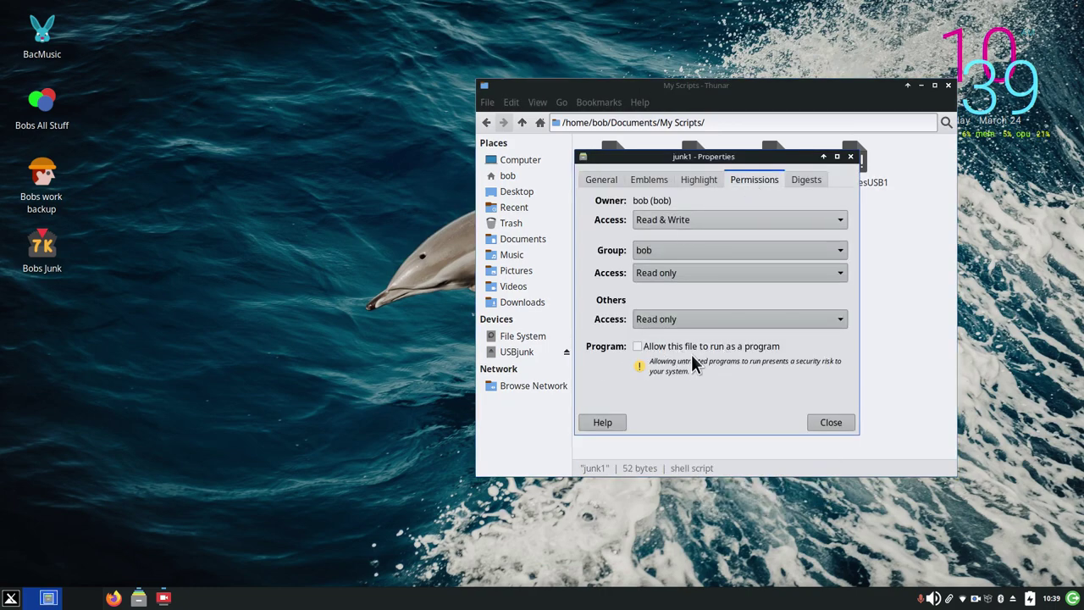
pyautogui.click(636, 346)
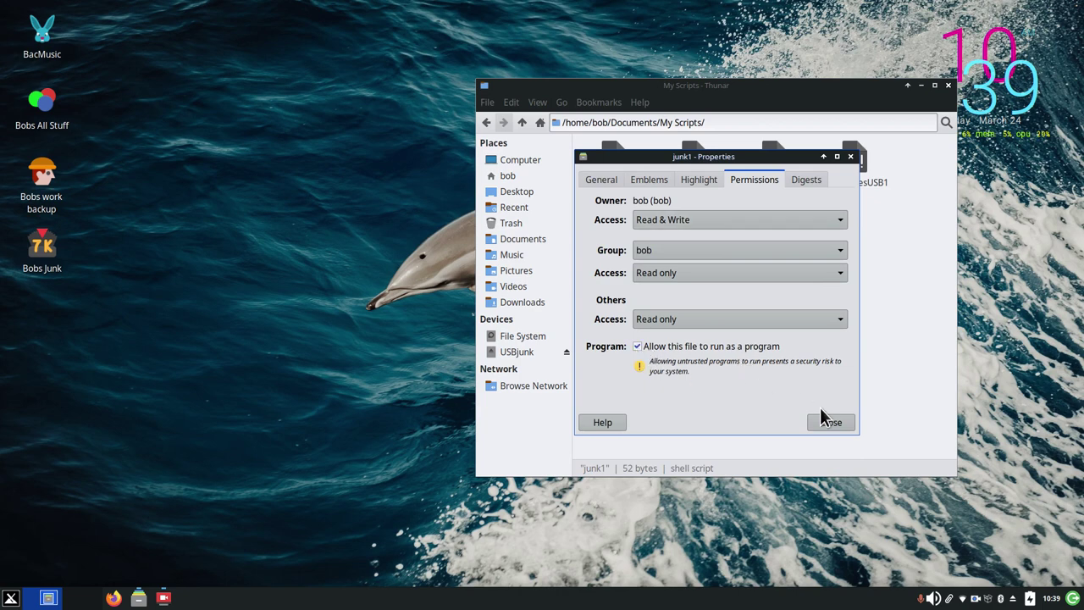
pyautogui.click(829, 423)
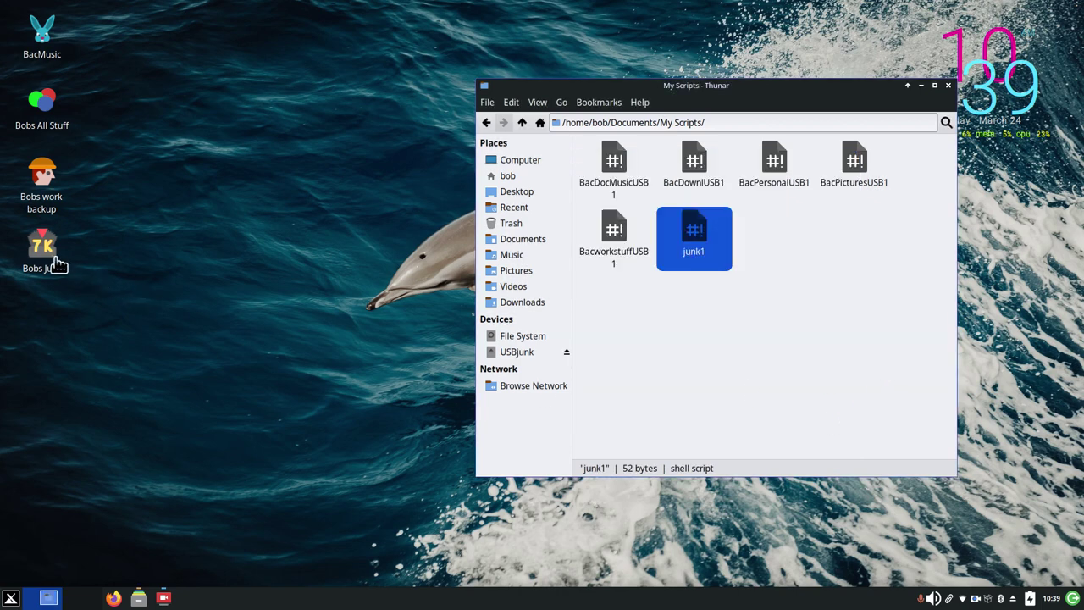
# Check the USBjunk drive for the Bobs Junk backup, and review the run permission of junk1 in Documents/My Scripts
pyautogui.click(530, 351)
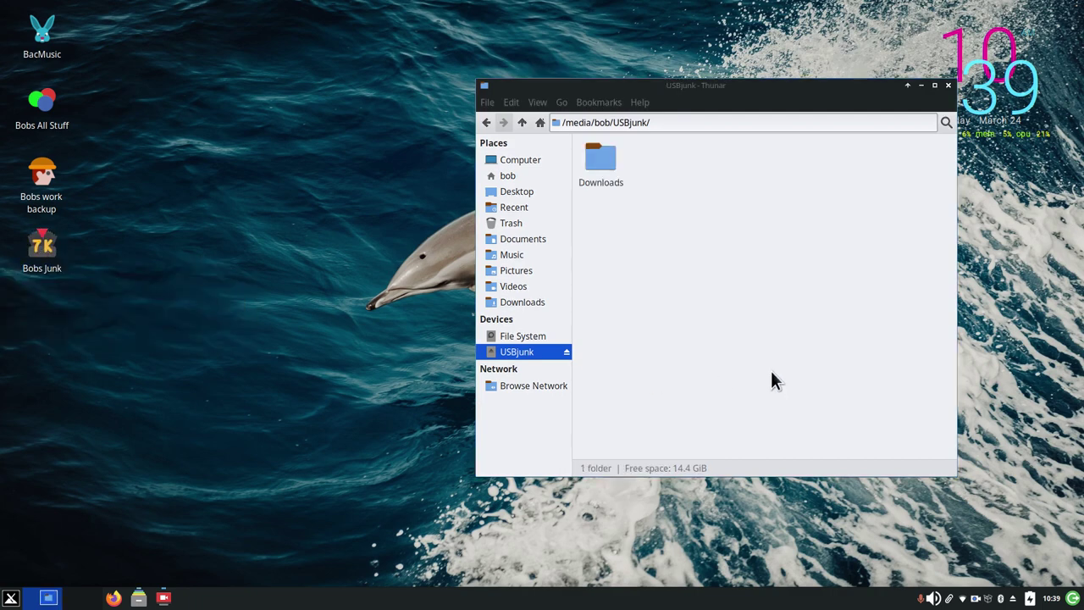
pyautogui.click(507, 176)
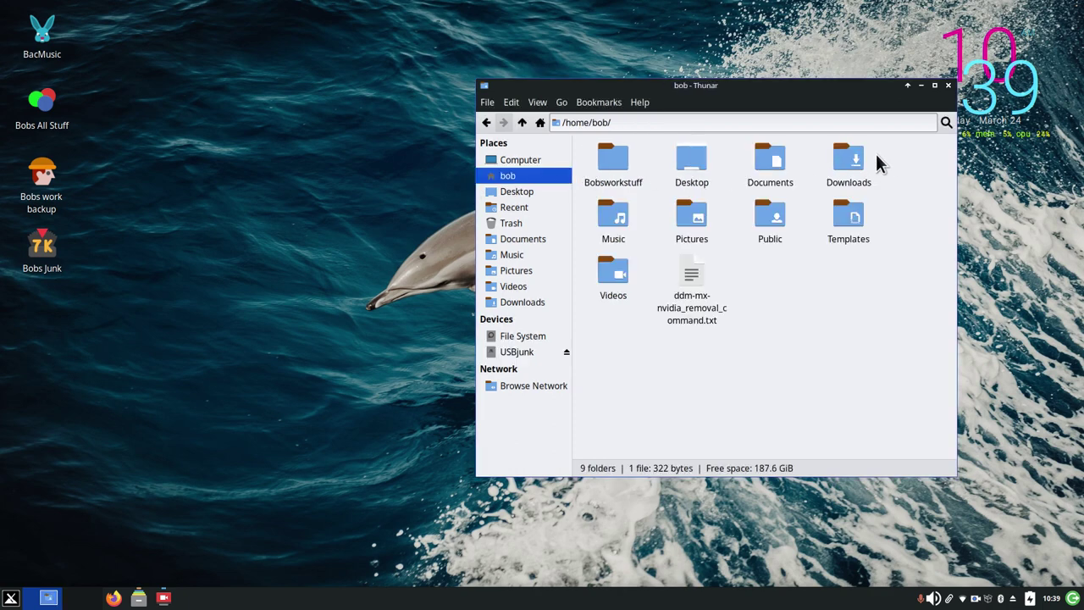
pyautogui.click(777, 165)
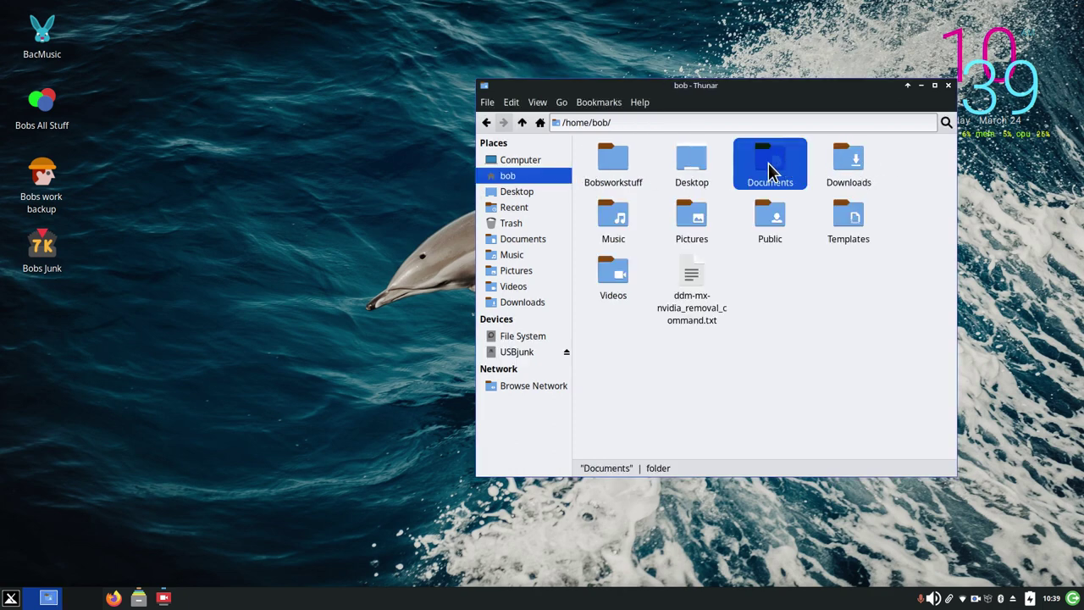
pyautogui.doubleClick(769, 167)
pyautogui.doubleClick(613, 163)
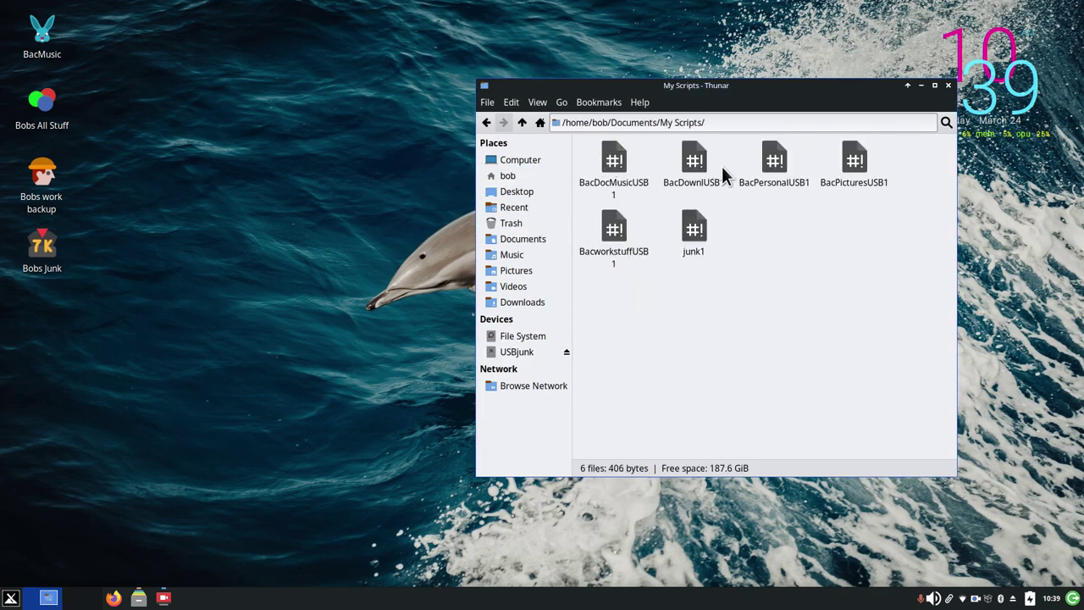
pyautogui.click(693, 230)
pyautogui.rightClick(685, 214)
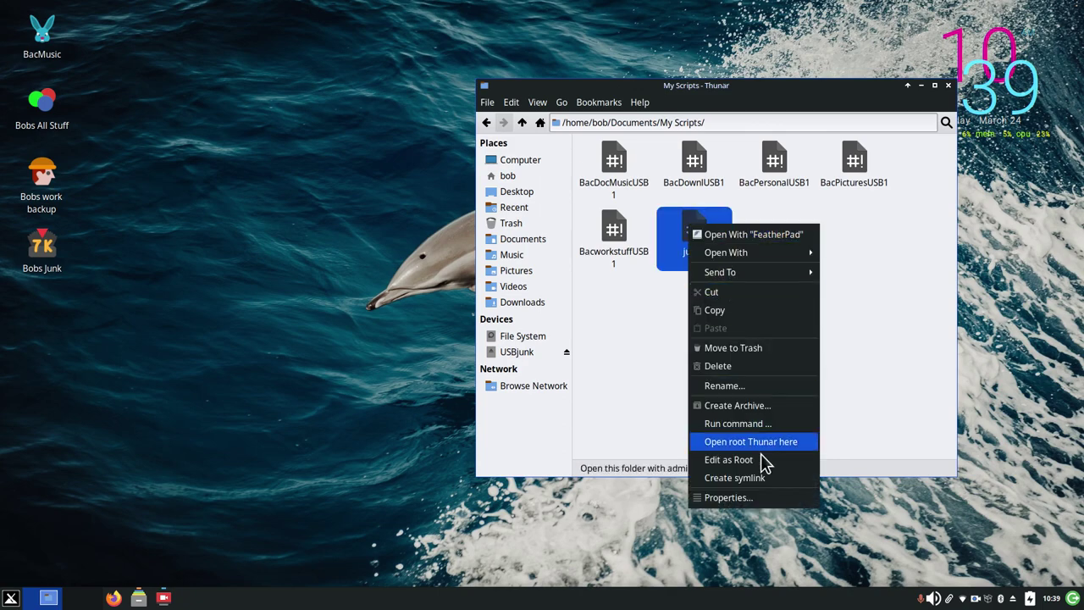
pyautogui.click(765, 497)
pyautogui.click(754, 180)
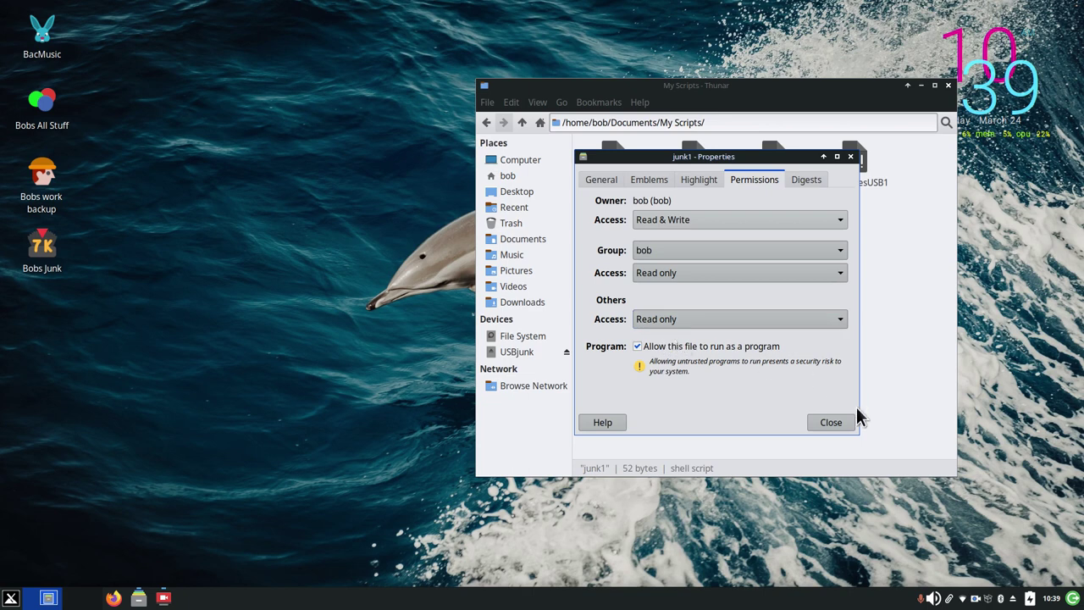
pyautogui.click(831, 422)
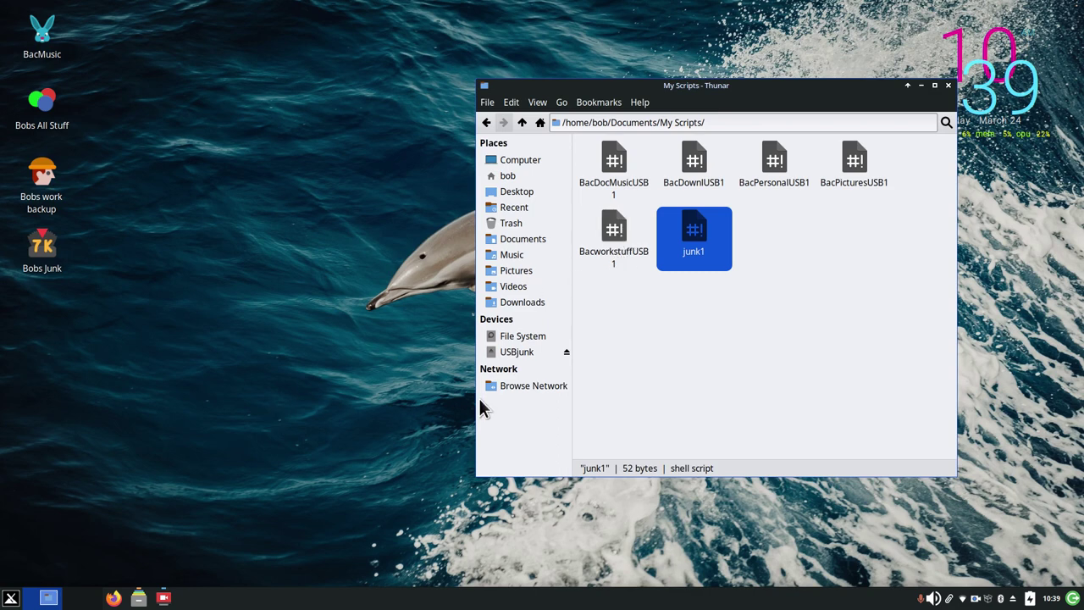
# Delete the backed-up Downloads folder from the USBjunk drive
pyautogui.click(518, 353)
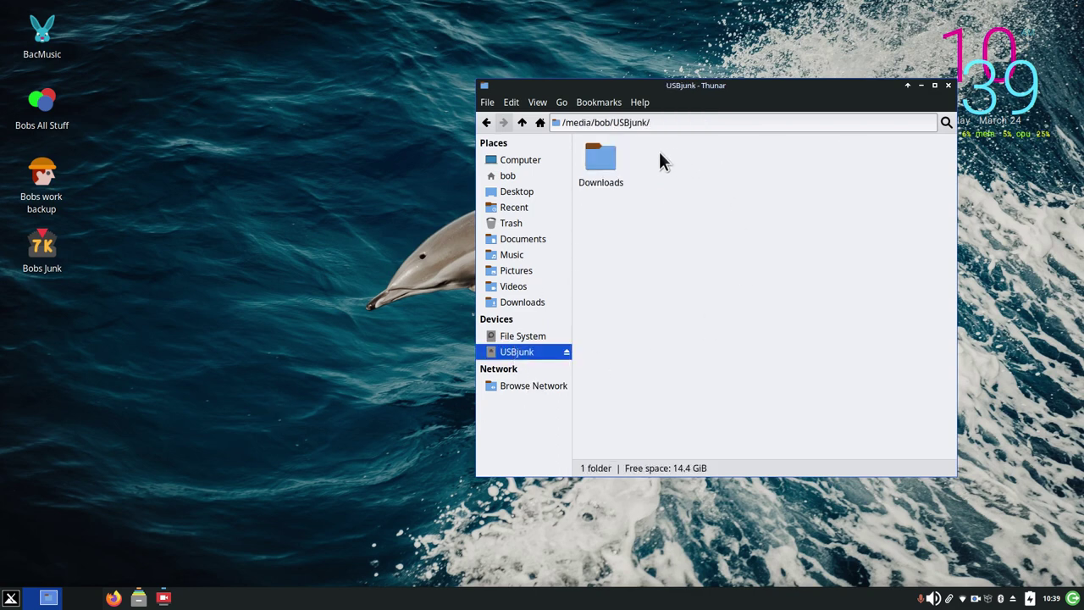
pyautogui.moveTo(658, 152); pyautogui.dragTo(586, 184)
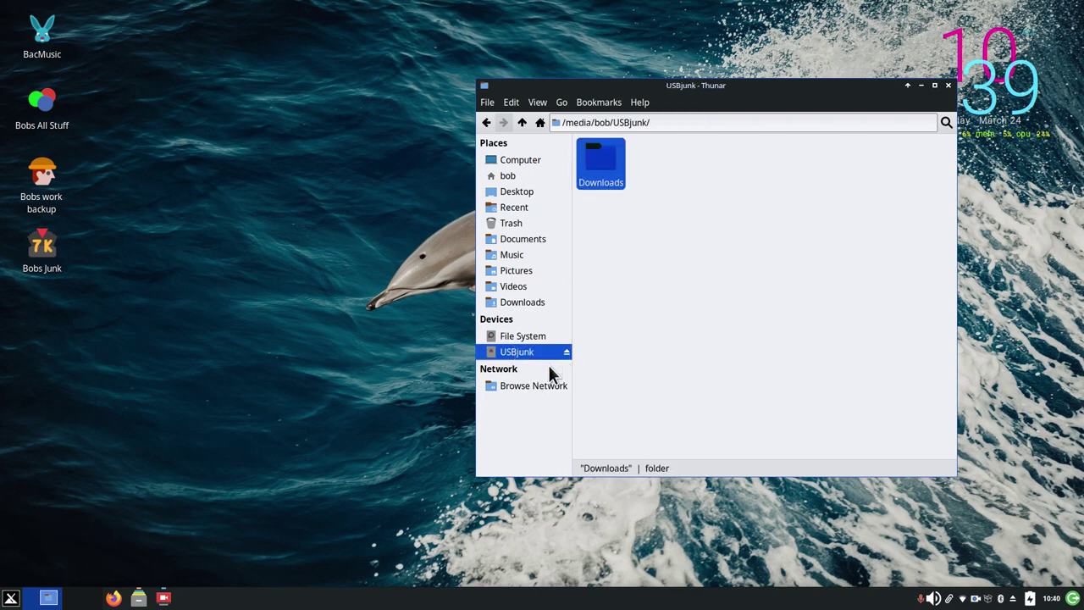
pyautogui.press('Delete')
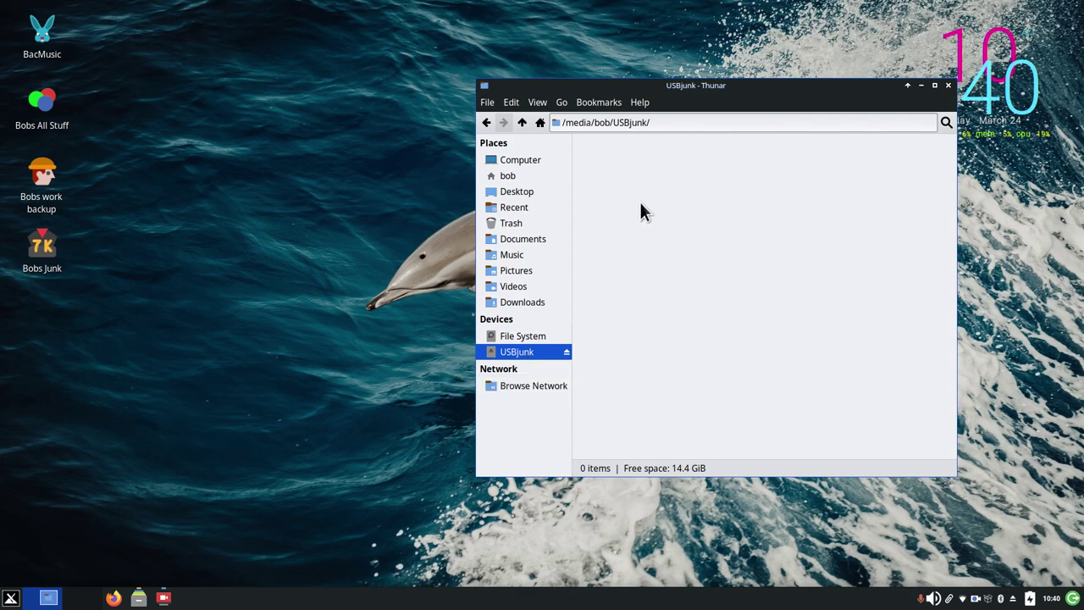
# Duplicate the BacDocMusicUSB1 script within Documents/My Scripts
pyautogui.click(524, 177)
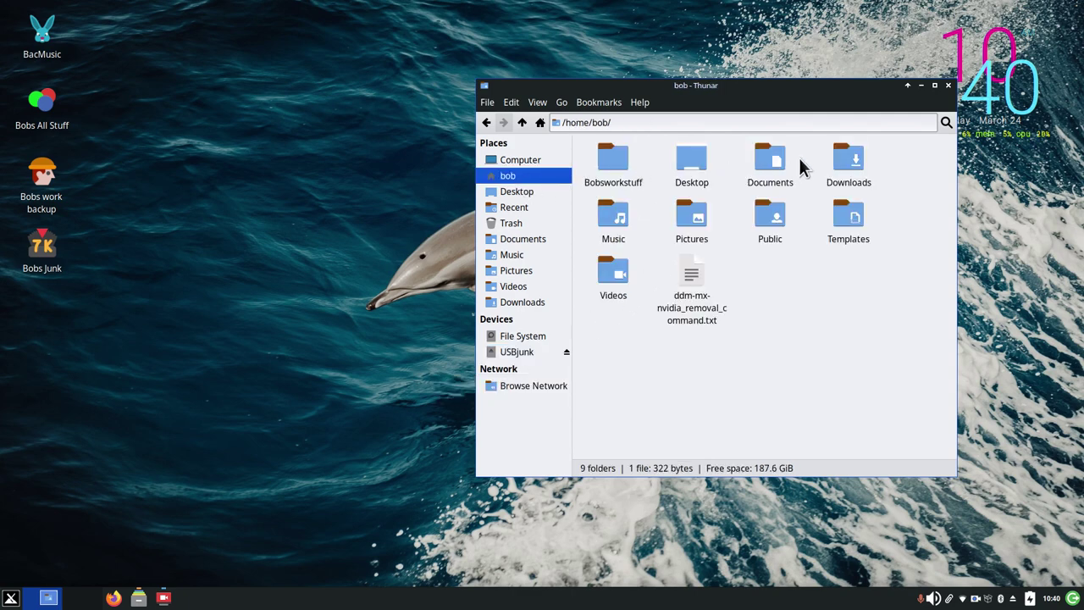
pyautogui.doubleClick(776, 168)
pyautogui.doubleClick(605, 161)
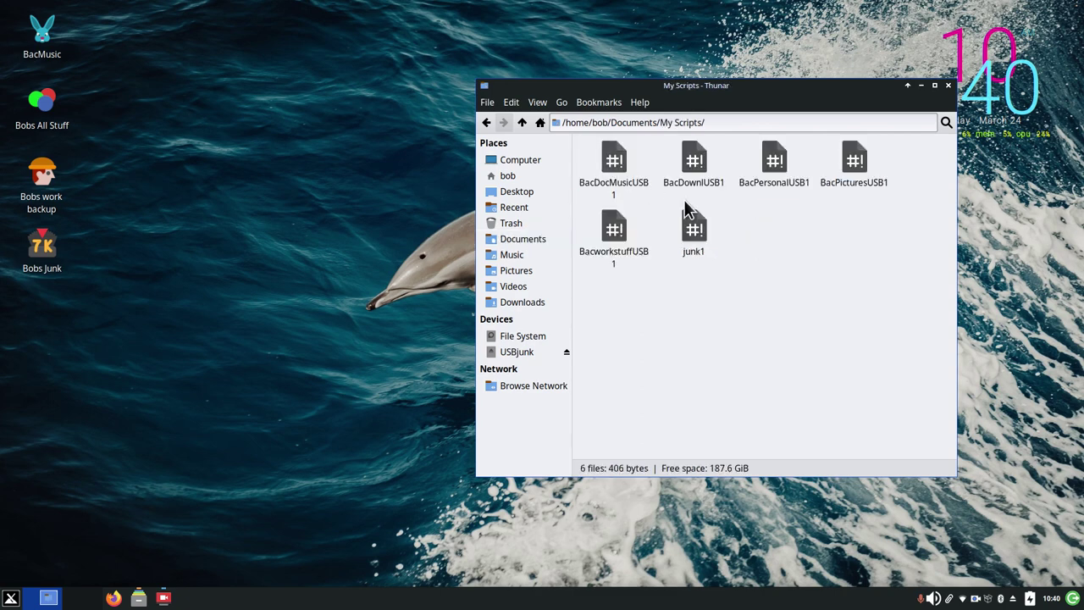
pyautogui.click(616, 163)
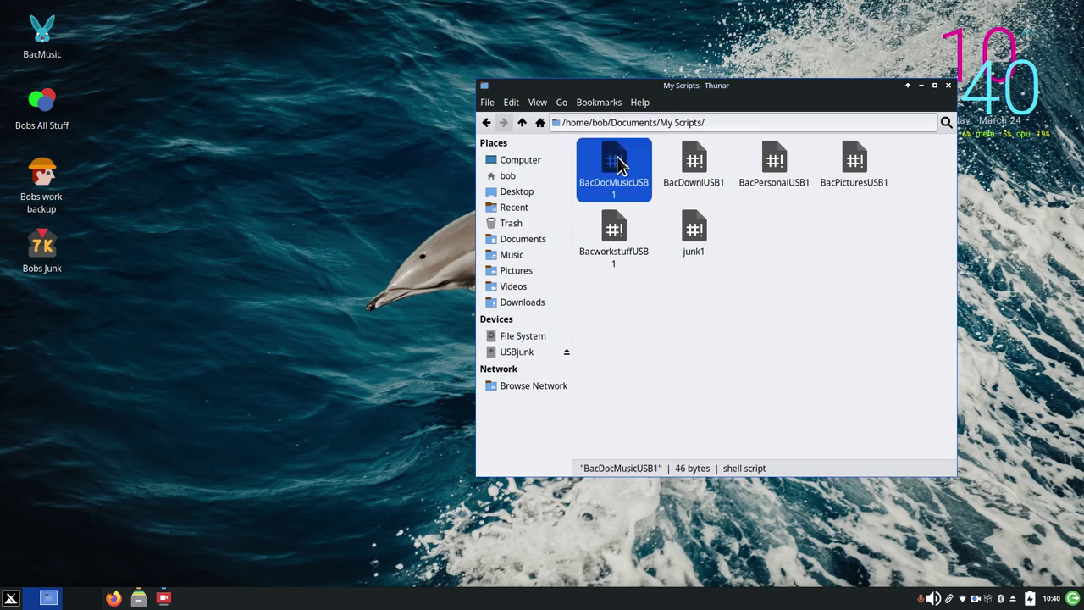
pyautogui.rightClick(617, 162)
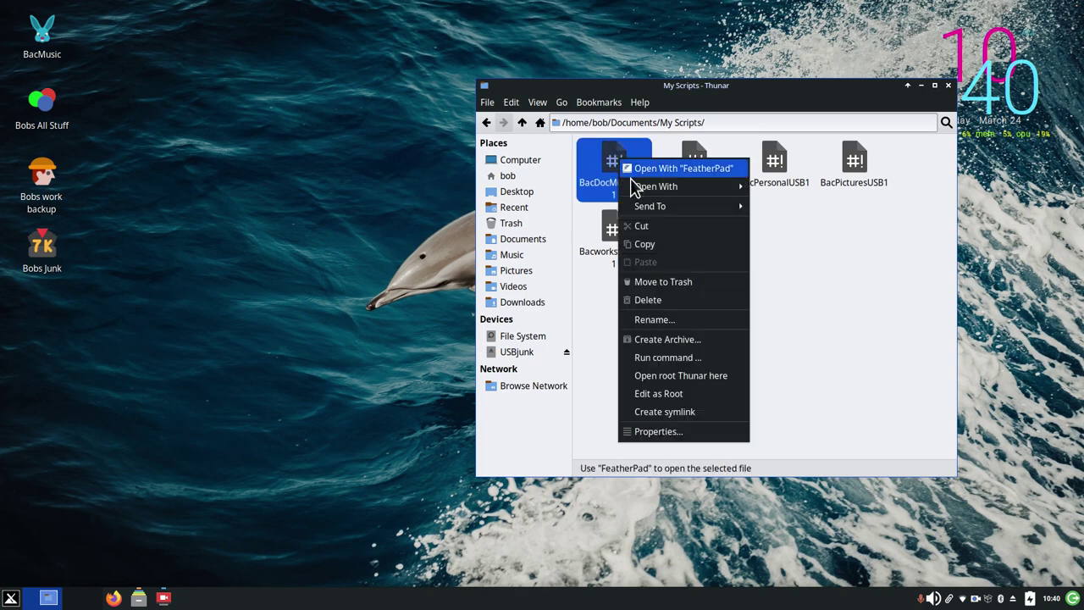
pyautogui.click(652, 242)
pyautogui.rightClick(761, 299)
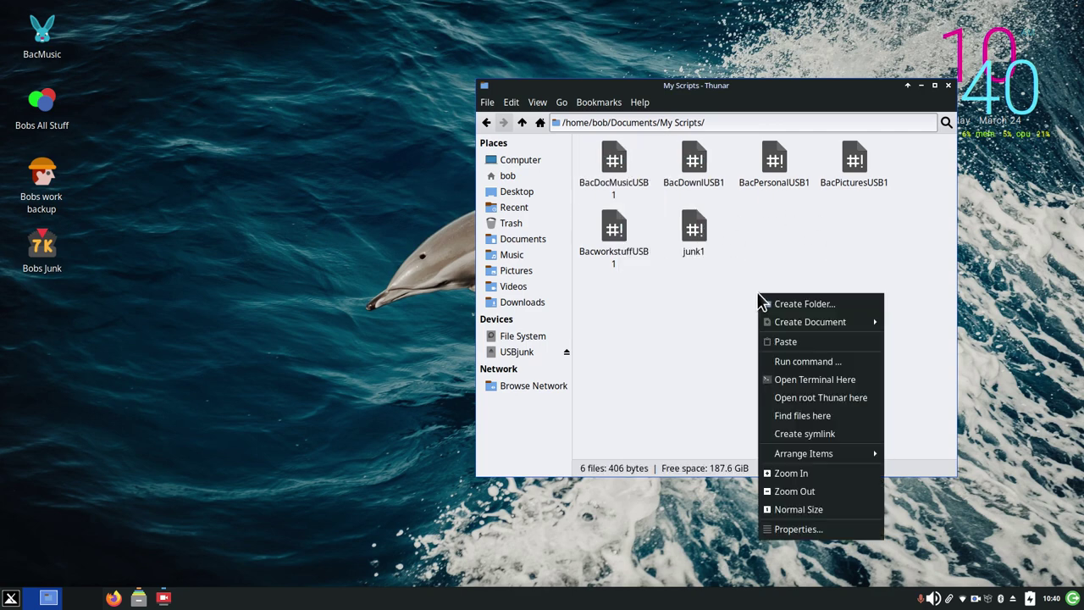
pyautogui.click(810, 342)
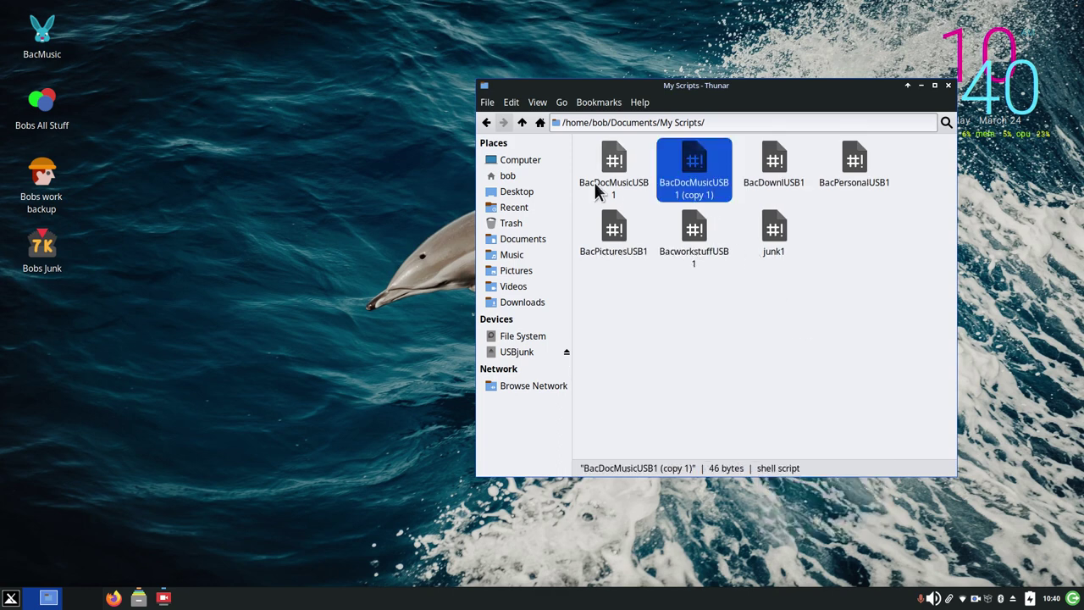
# Rename the copied BacDocMusicUSB1 script as mJ
pyautogui.rightClick(693, 160)
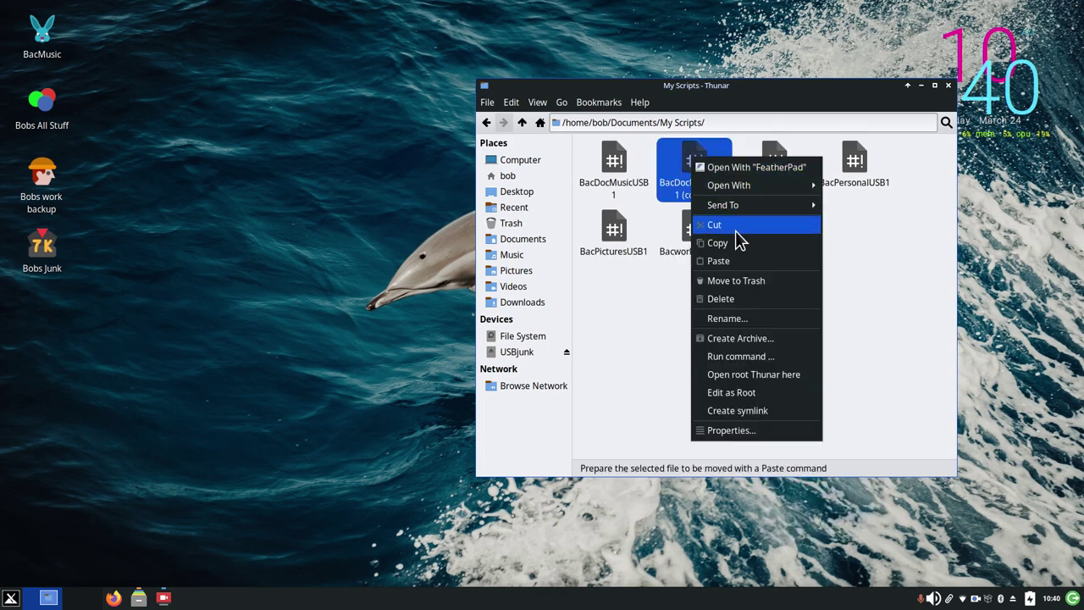
pyautogui.click(761, 322)
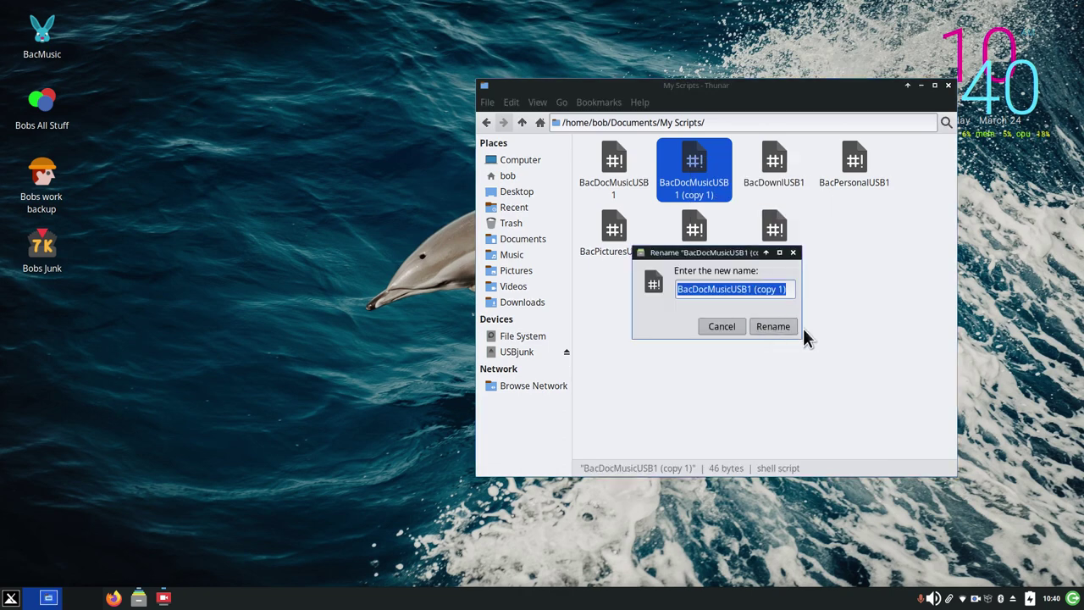
pyautogui.write('mu')
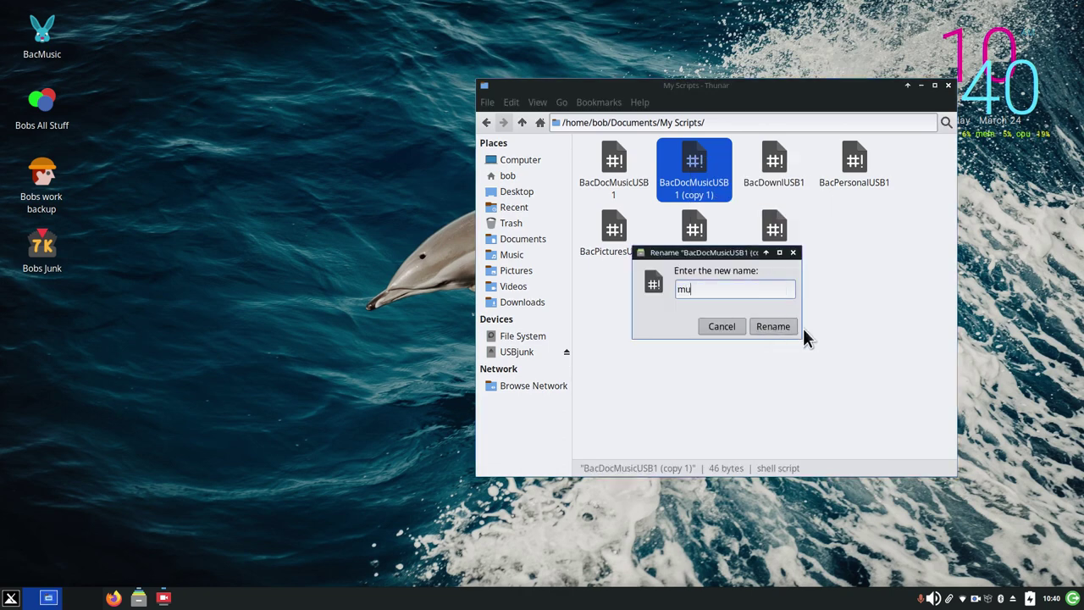
pyautogui.write('isc')
pyautogui.press('BackSpace')
pyautogui.press('BackSpace')
pyautogui.press('BackSpace')
pyautogui.write('sicjunk')
pyautogui.moveTo(735, 294); pyautogui.dragTo(653, 284)
pyautogui.write('mj')
pyautogui.click(769, 327)
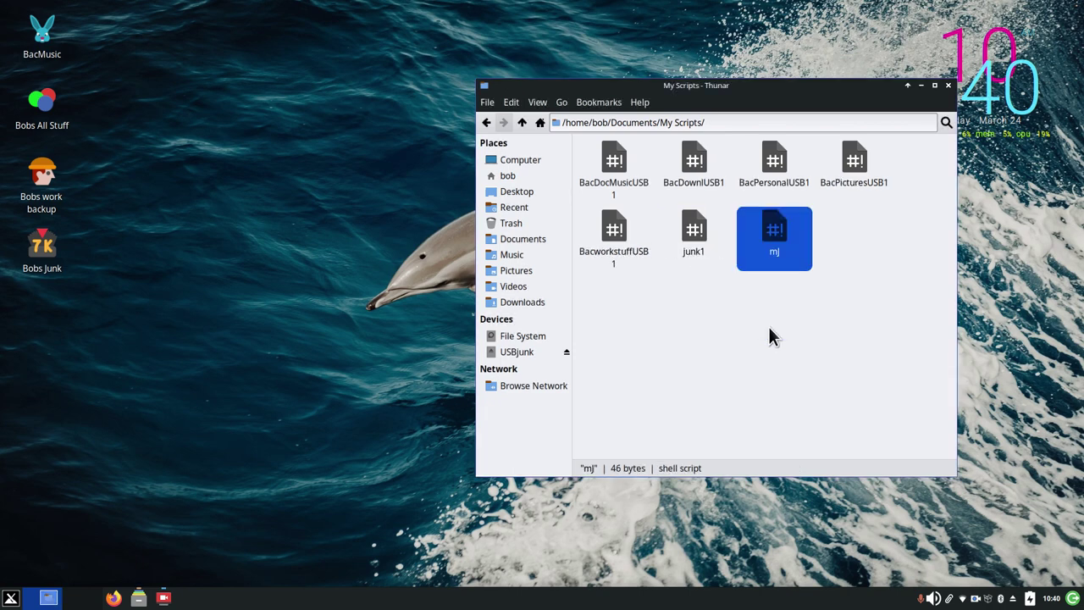
# Open the mJ script in the text editor and move its window aside so the script files stay visible
pyautogui.doubleClick(777, 235)
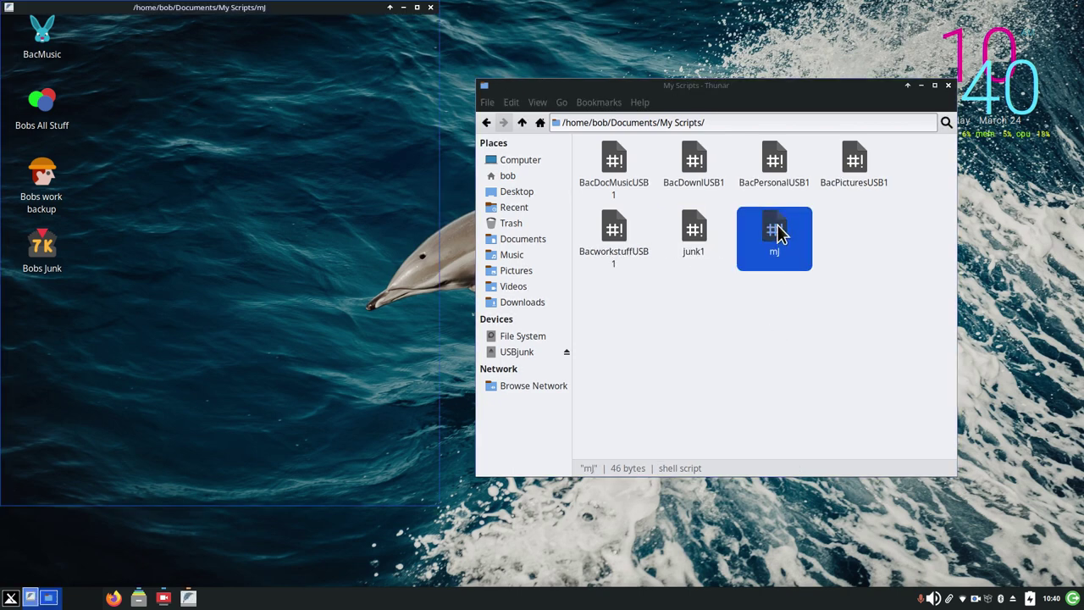
pyautogui.moveTo(329, 17); pyautogui.dragTo(923, 99)
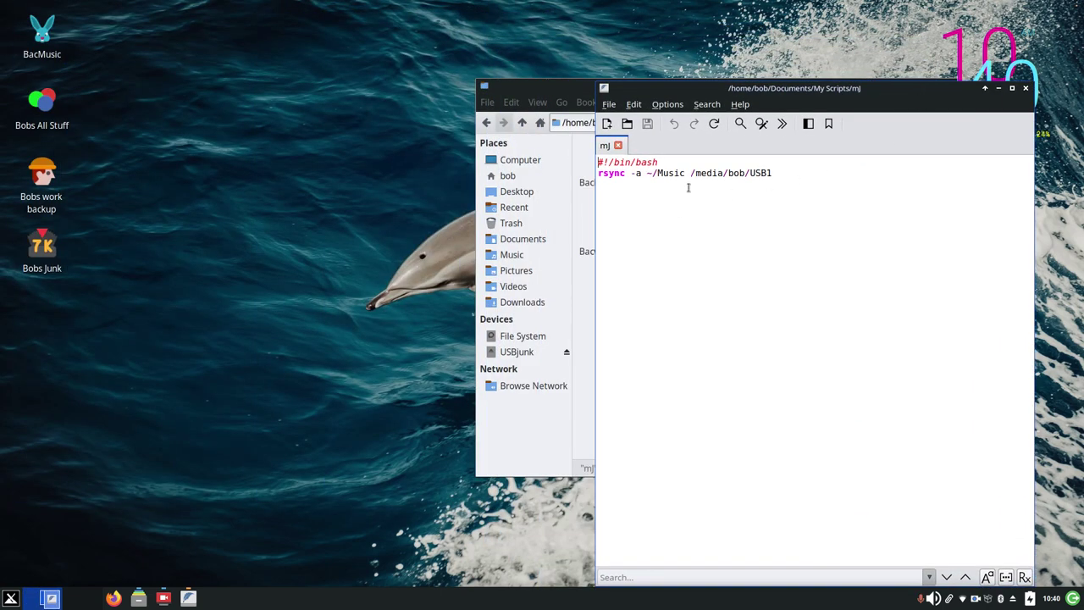
pyautogui.moveTo(817, 95); pyautogui.dragTo(702, 95)
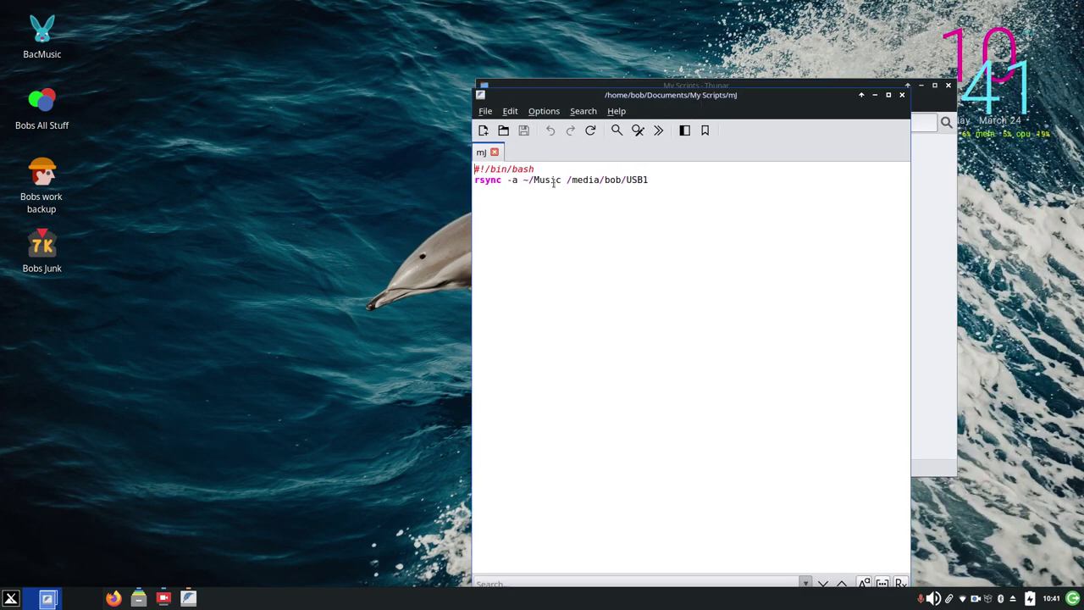
pyautogui.click(563, 182)
pyautogui.moveTo(556, 100); pyautogui.dragTo(901, 90)
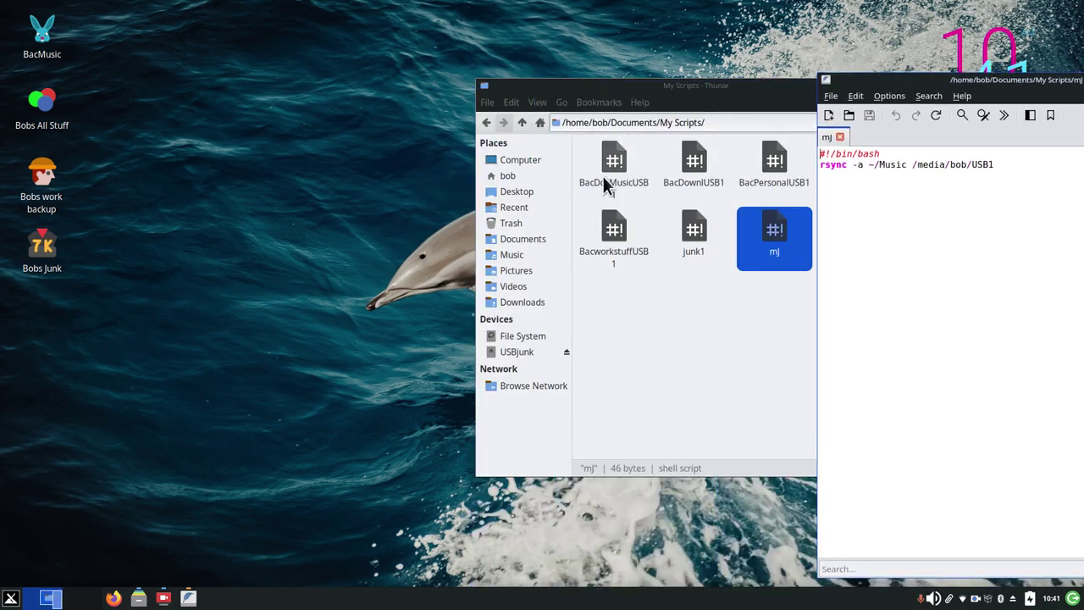
# Show the home folder in the file manager and place the mJ script window beside it for comparison
pyautogui.click(505, 177)
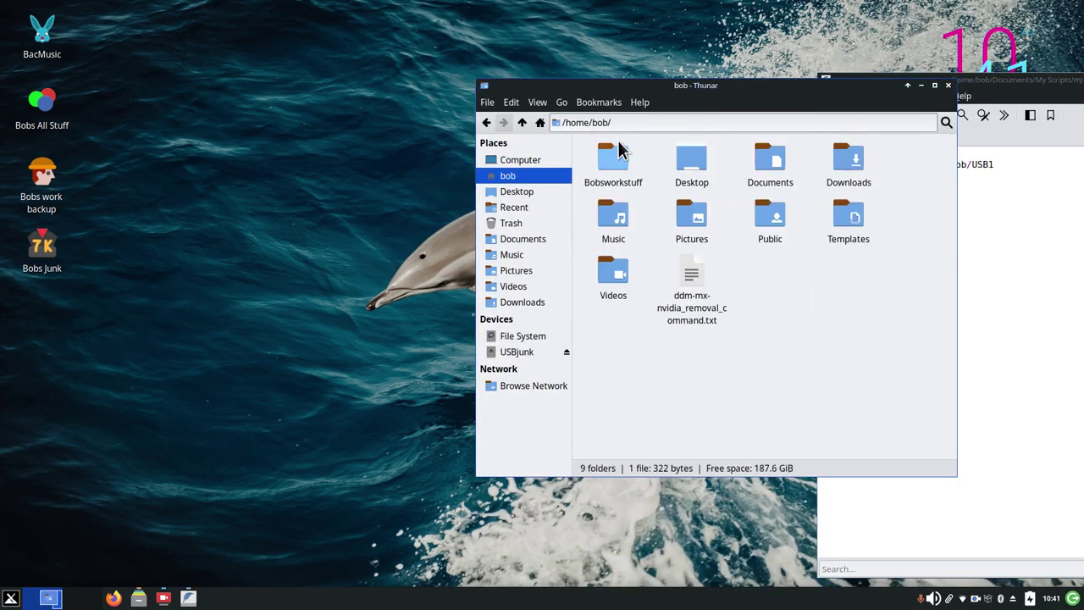
pyautogui.moveTo(741, 94); pyautogui.dragTo(523, 62)
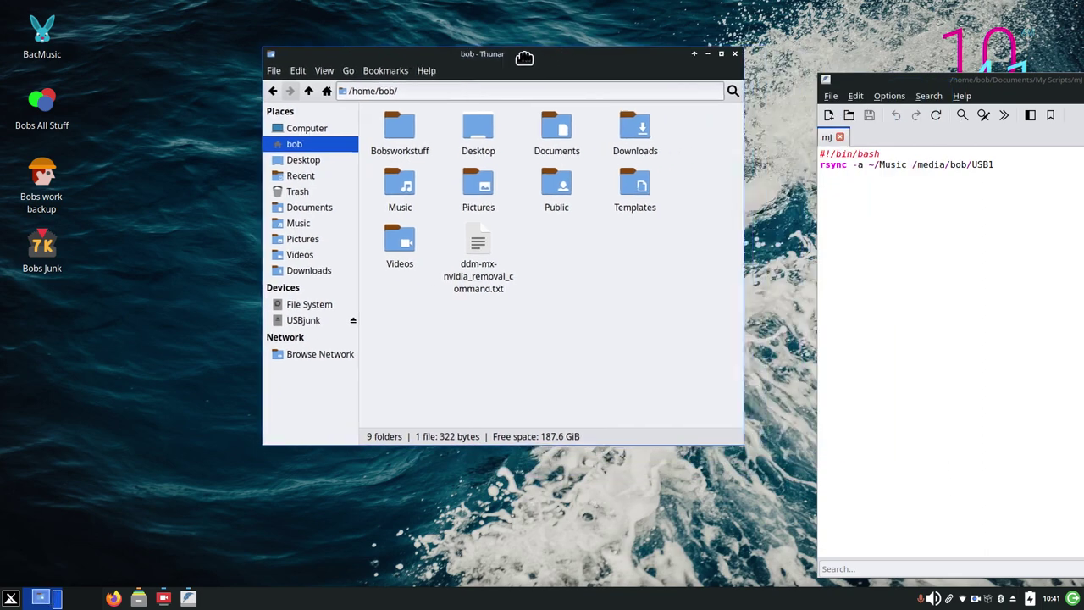
pyautogui.moveTo(919, 83); pyautogui.dragTo(648, 108)
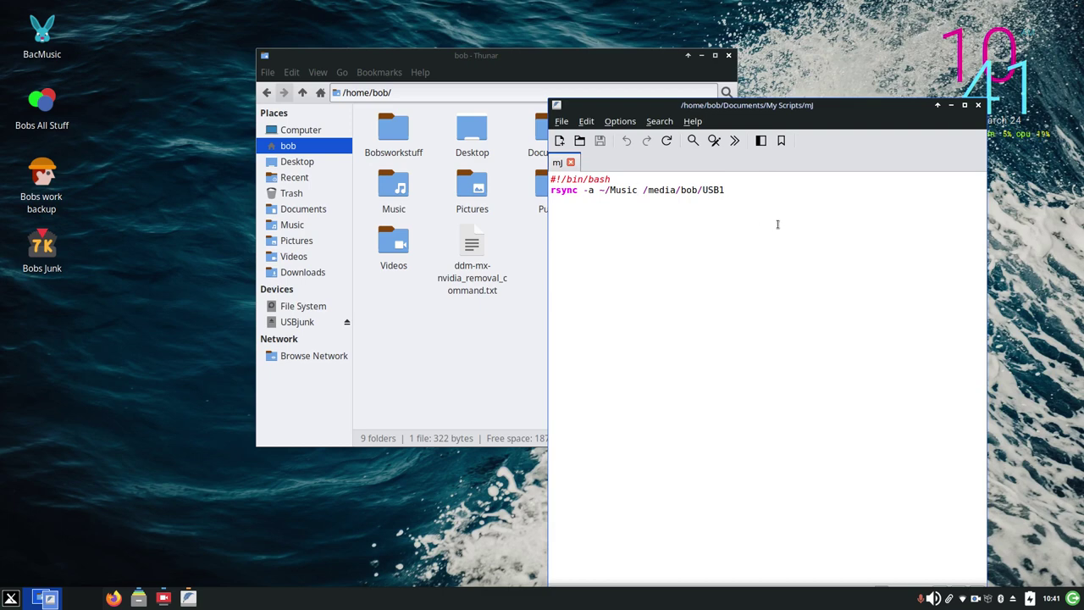
# Change the rsync source folder in the mJ script to ~/Bobsworkstuff
pyautogui.press('BackSpace')
pyautogui.press('BackSpace')
pyautogui.press('BackSpace')
pyautogui.press('BackSpace')
pyautogui.press('BackSpace')
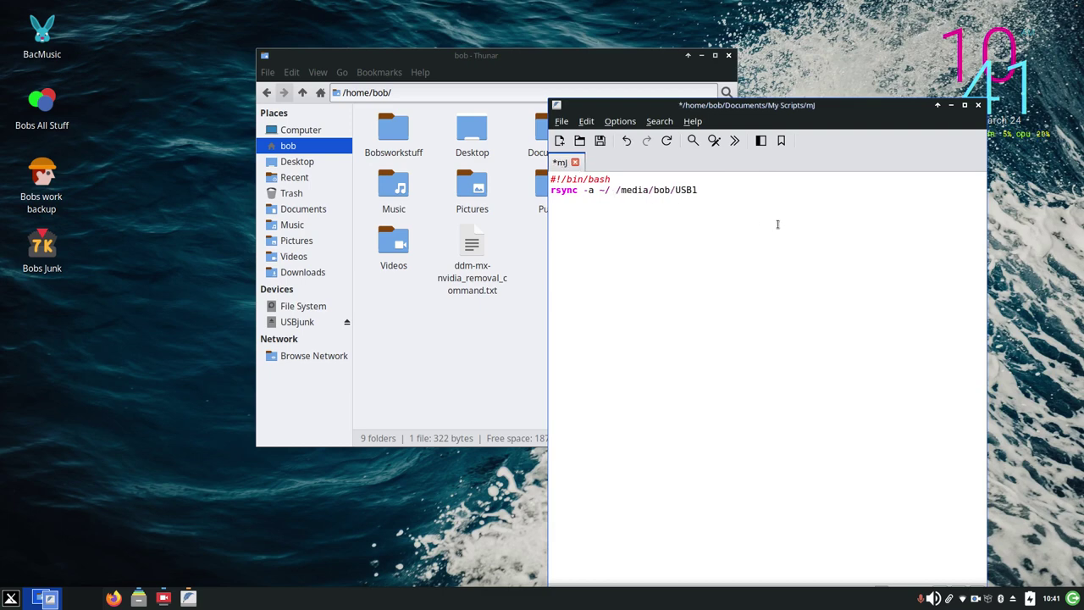
pyautogui.write('Bobswork')
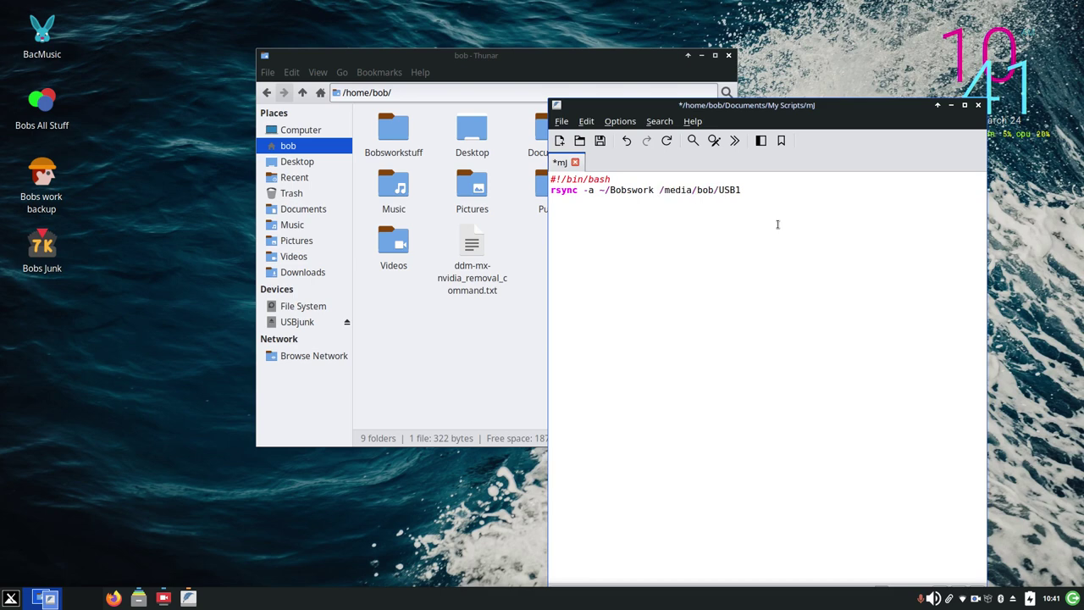
pyautogui.write('stuff')
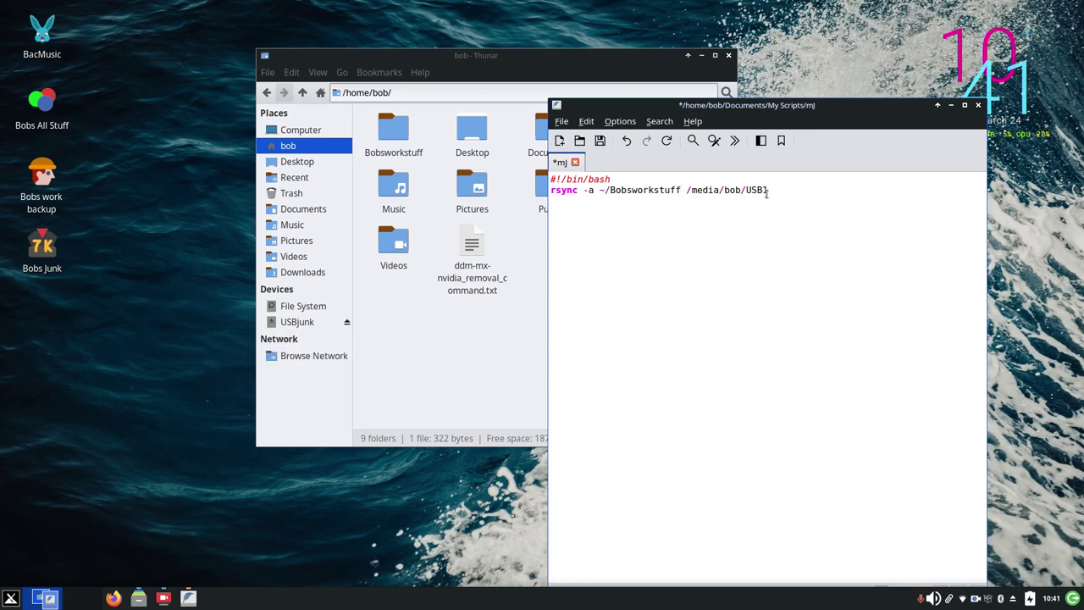
# Set the mJ script's rsync destination drive to USBjunk, and save and close the script
pyautogui.moveTo(761, 190); pyautogui.dragTo(772, 191)
pyautogui.write('junk')
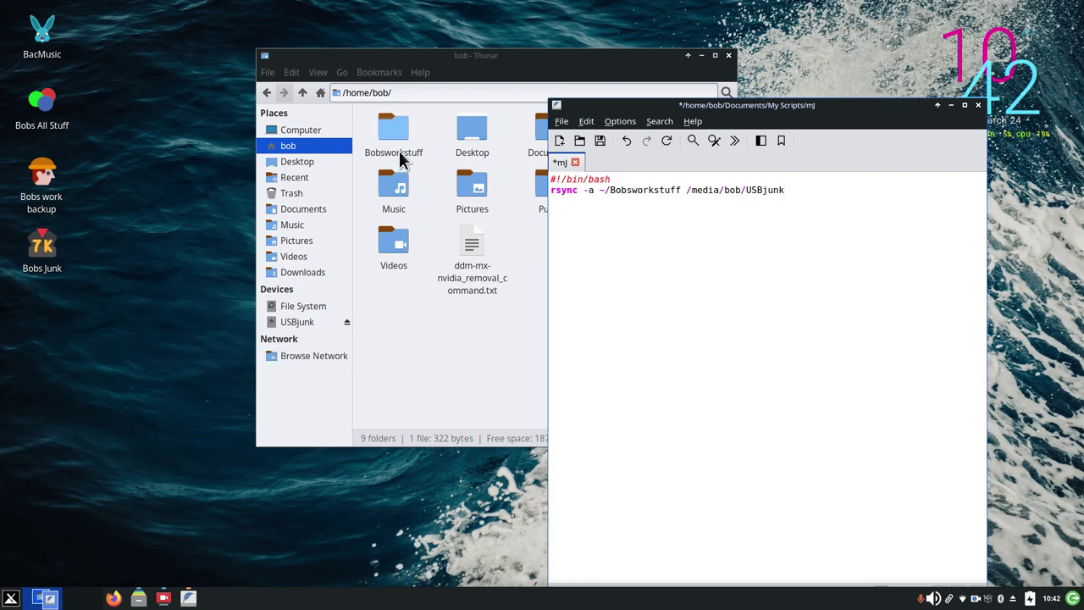
pyautogui.click(599, 142)
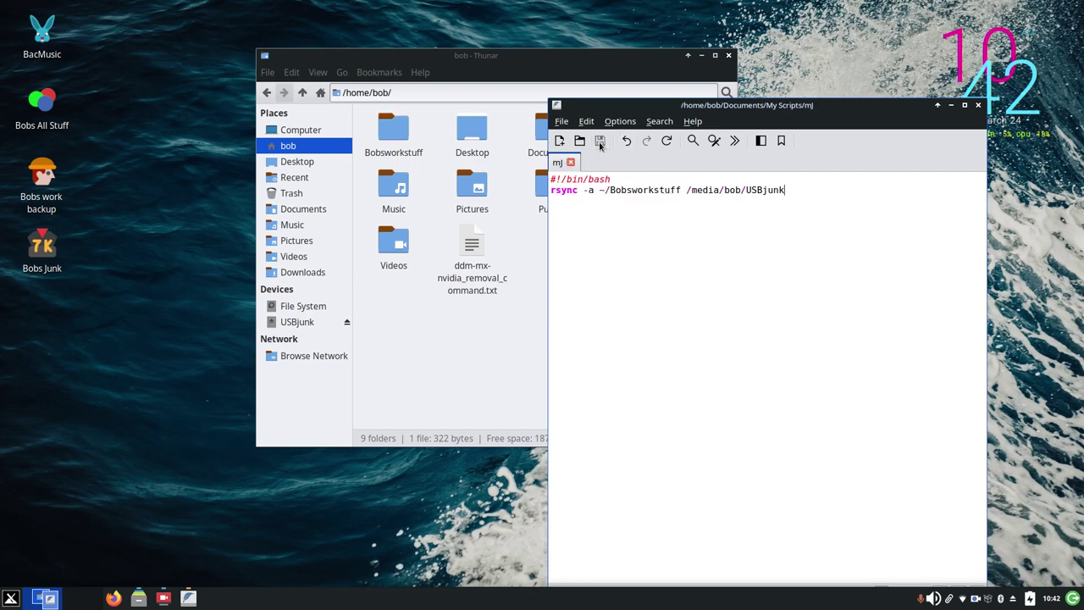
pyautogui.click(980, 106)
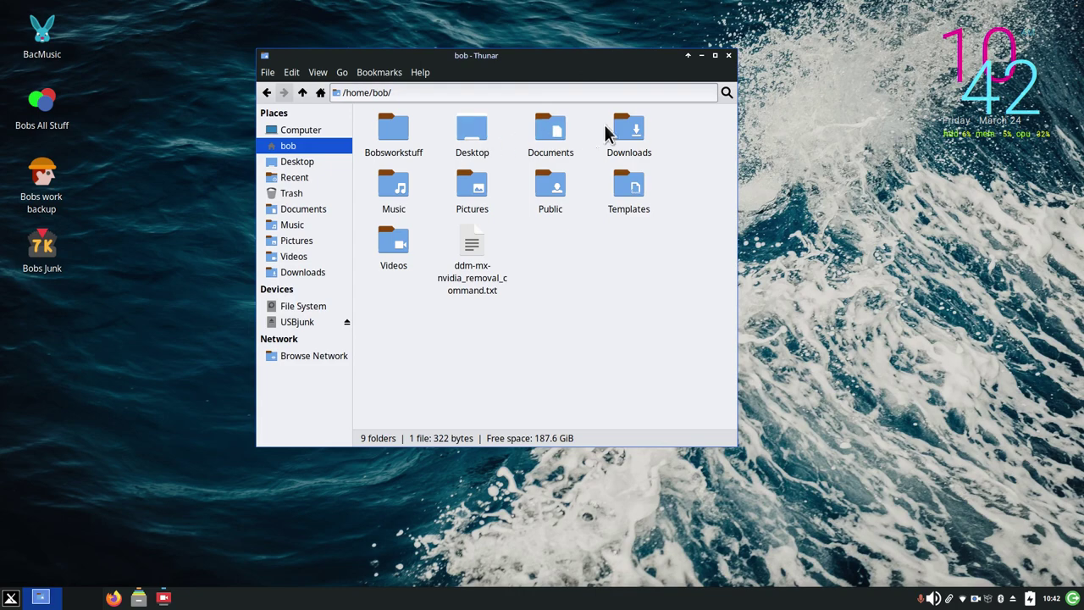
# Show the Documents/My Scripts folder in the file manager and move its window aside to free the desktop
pyautogui.doubleClick(552, 134)
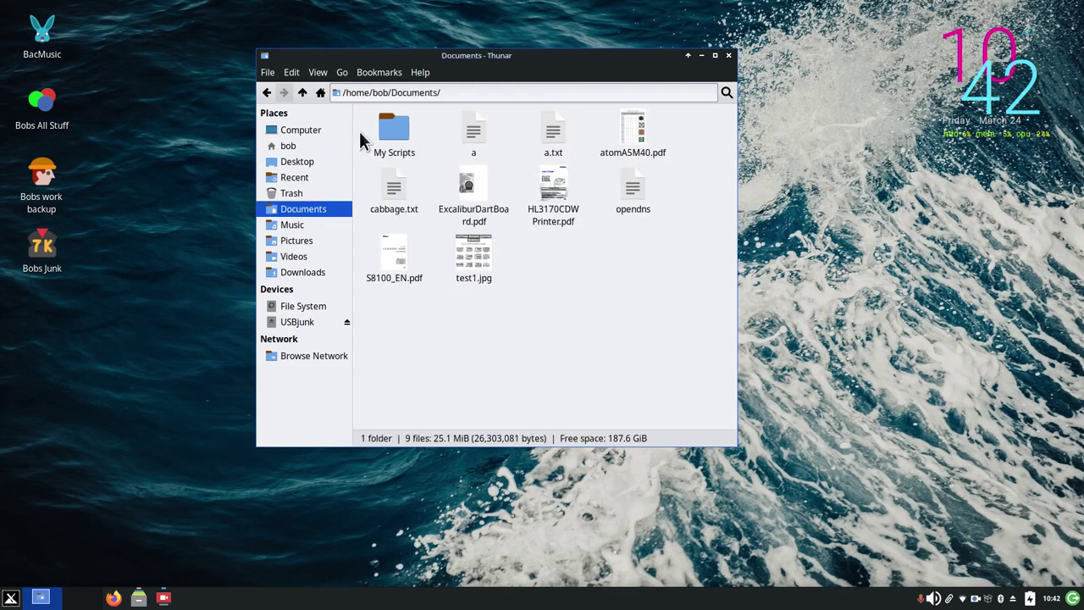
pyautogui.doubleClick(389, 131)
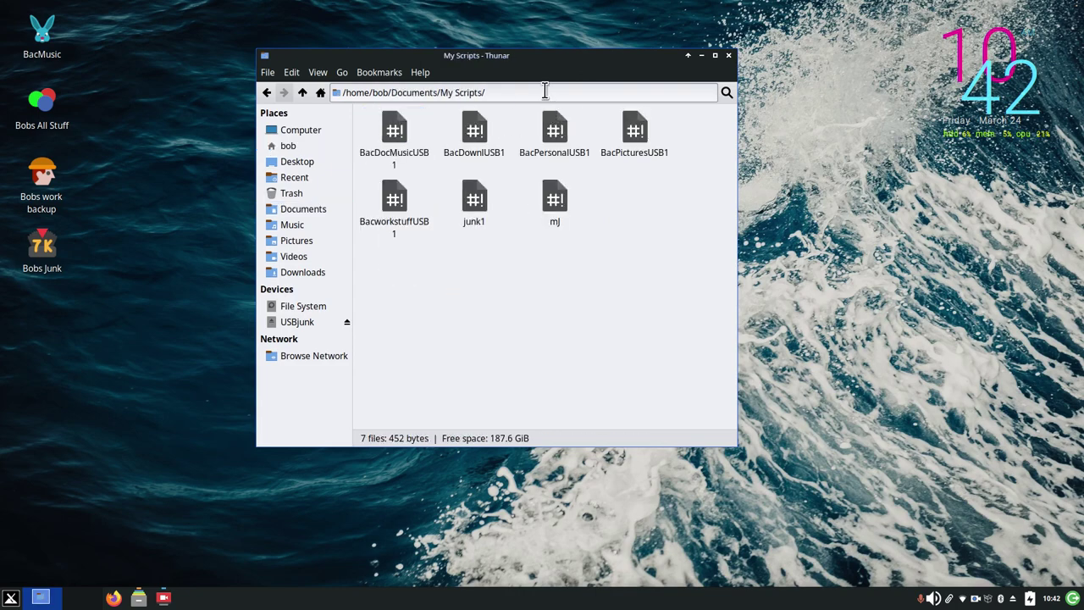
pyautogui.moveTo(544, 66); pyautogui.dragTo(803, 70)
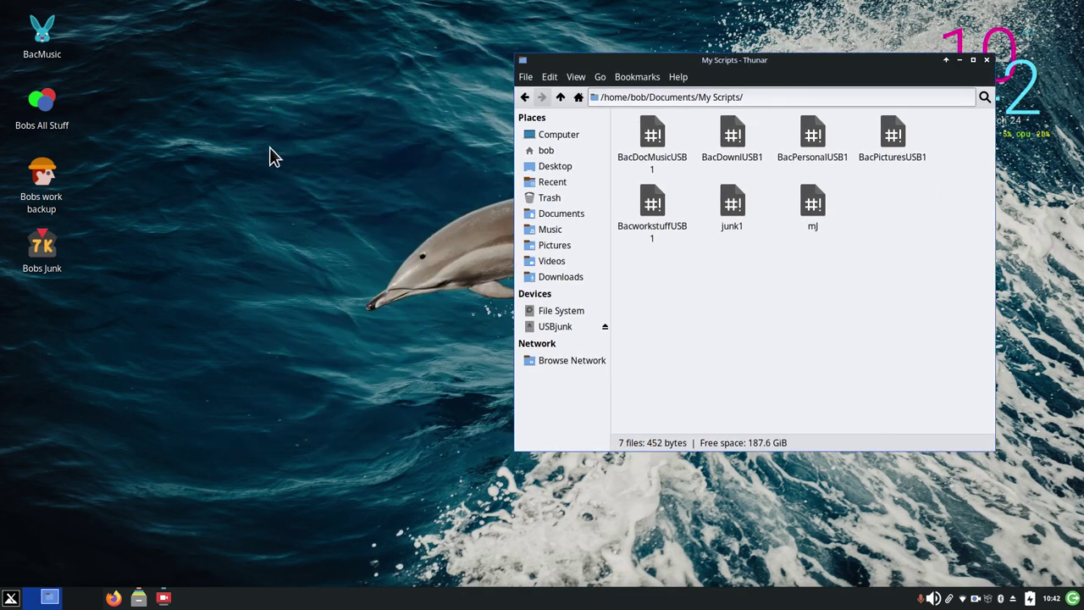
# Start a new desktop launcher named Mj with the comment "backup to USBjunk"
pyautogui.rightClick(185, 130)
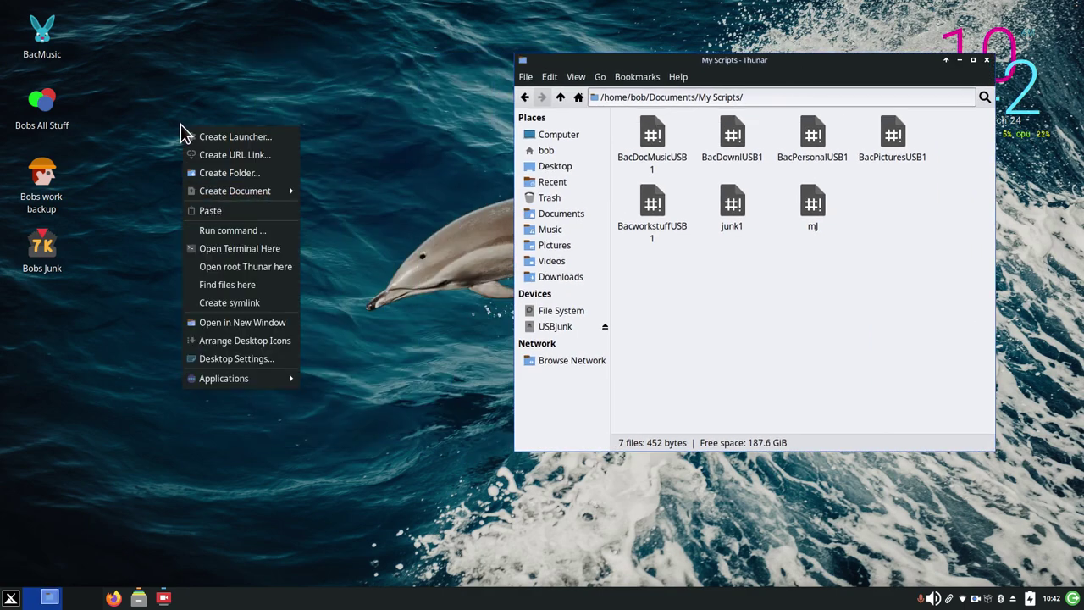
pyautogui.click(236, 137)
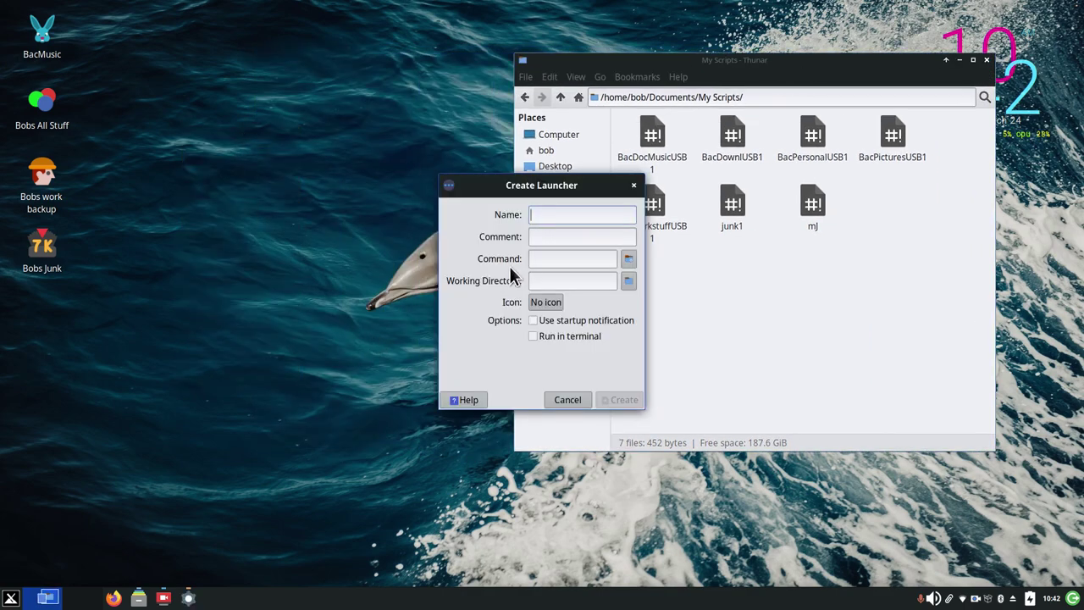
pyautogui.write('Mj')
pyautogui.click(549, 232)
pyautogui.moveTo(487, 190); pyautogui.dragTo(216, 183)
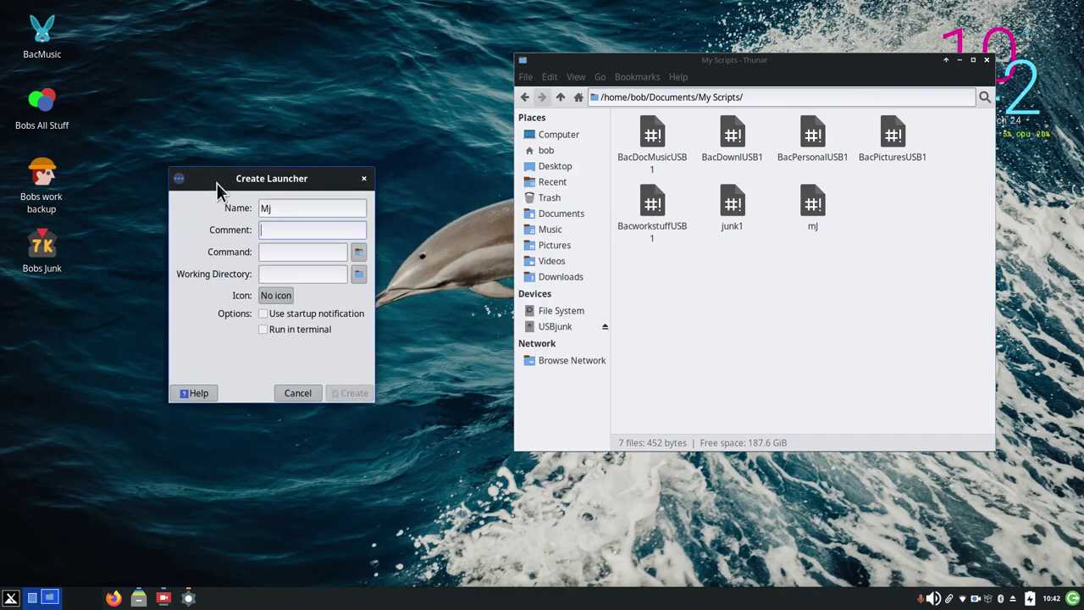
pyautogui.write('backup to USBjunk')
# Set the launcher's command to the mJ script in Documents/My Scripts and create the launcher
pyautogui.click(359, 251)
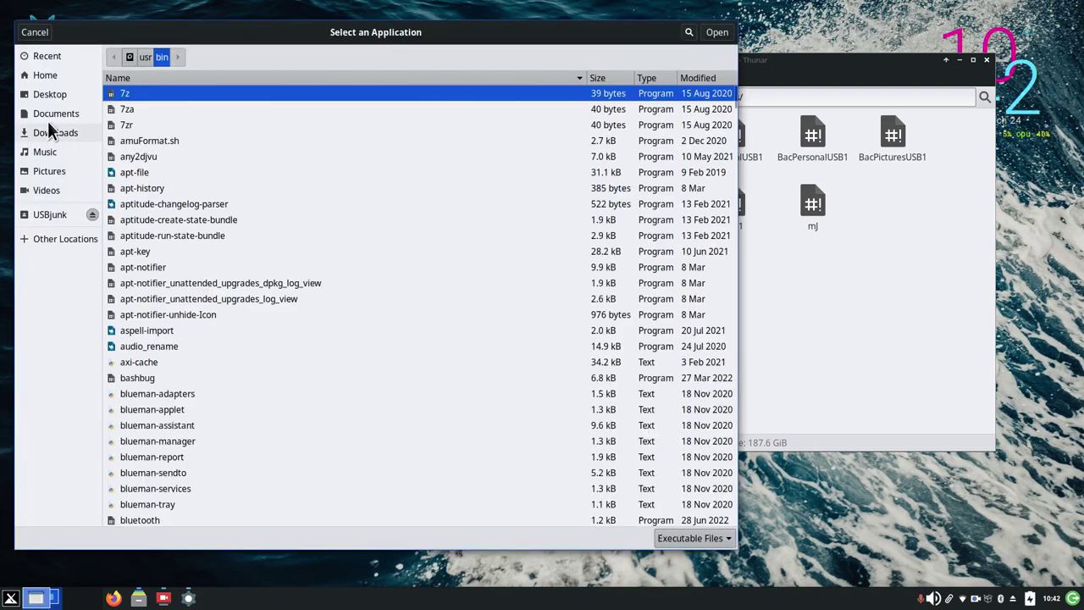
pyautogui.click(48, 118)
pyautogui.doubleClick(119, 96)
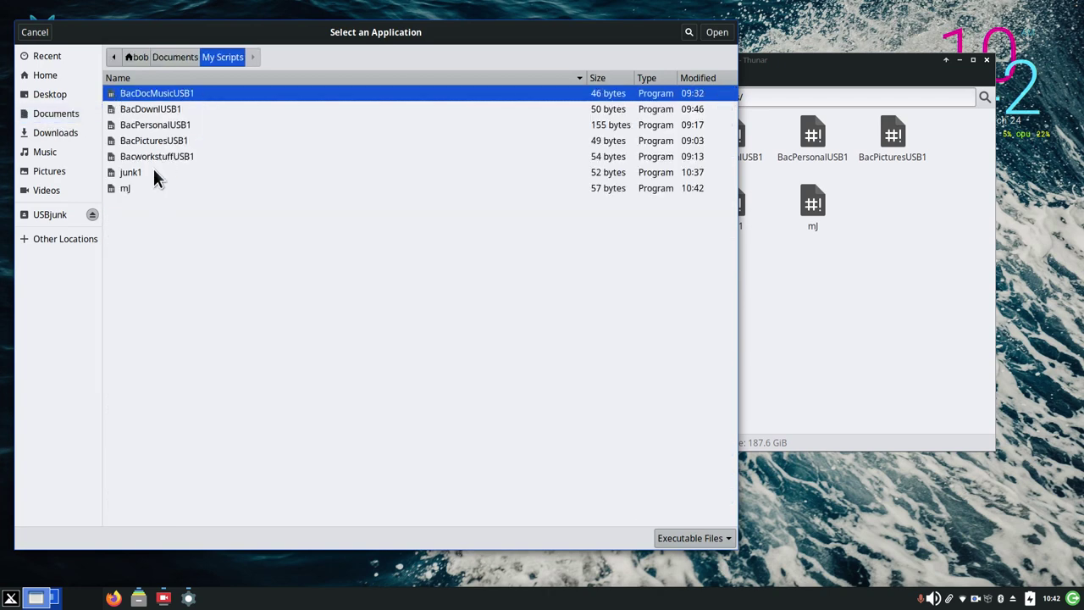
pyautogui.click(127, 188)
pyautogui.click(717, 33)
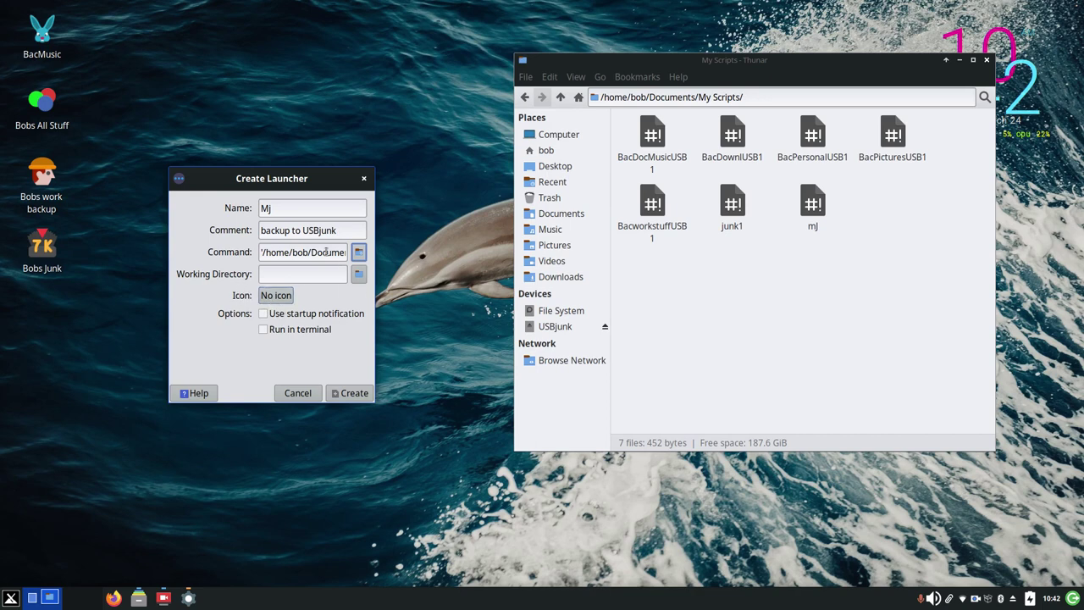
pyautogui.click(350, 393)
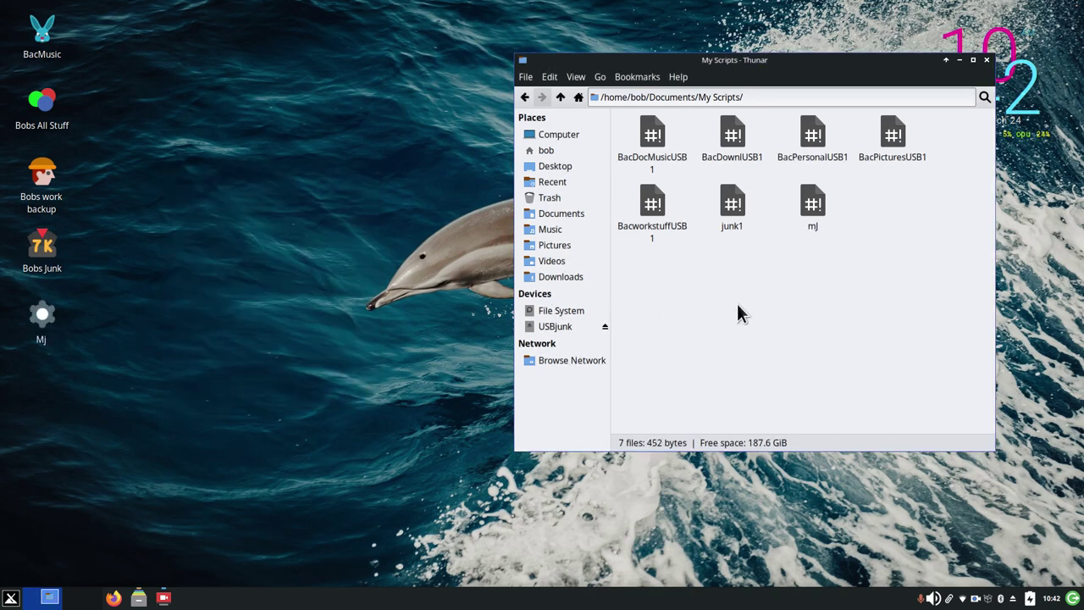
# Examine the contents of the Bobsworkstuff folder on the USBjunk drive
pyautogui.click(578, 329)
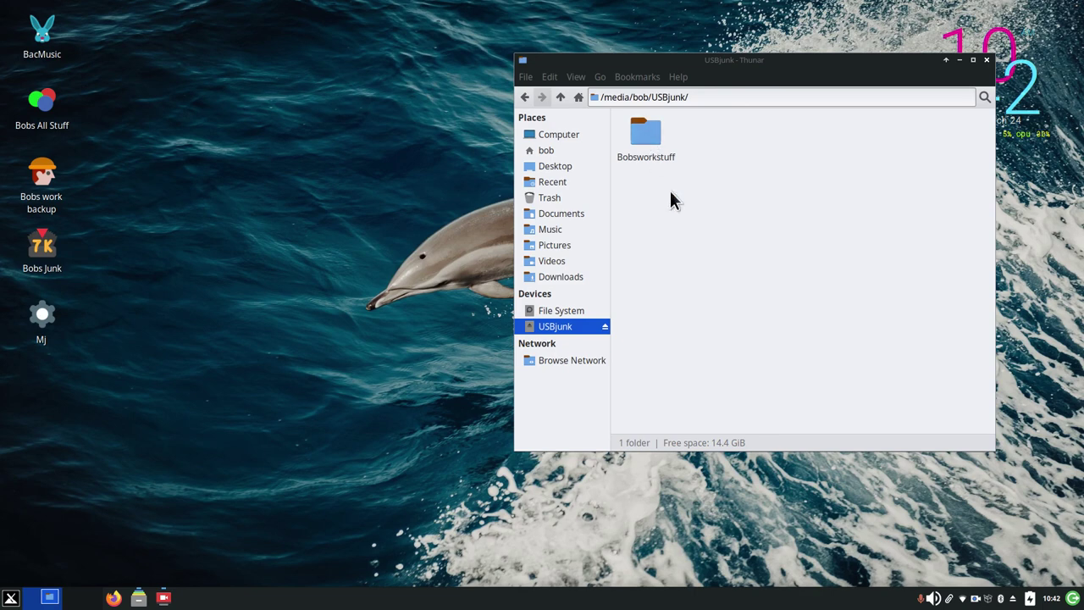
pyautogui.doubleClick(647, 130)
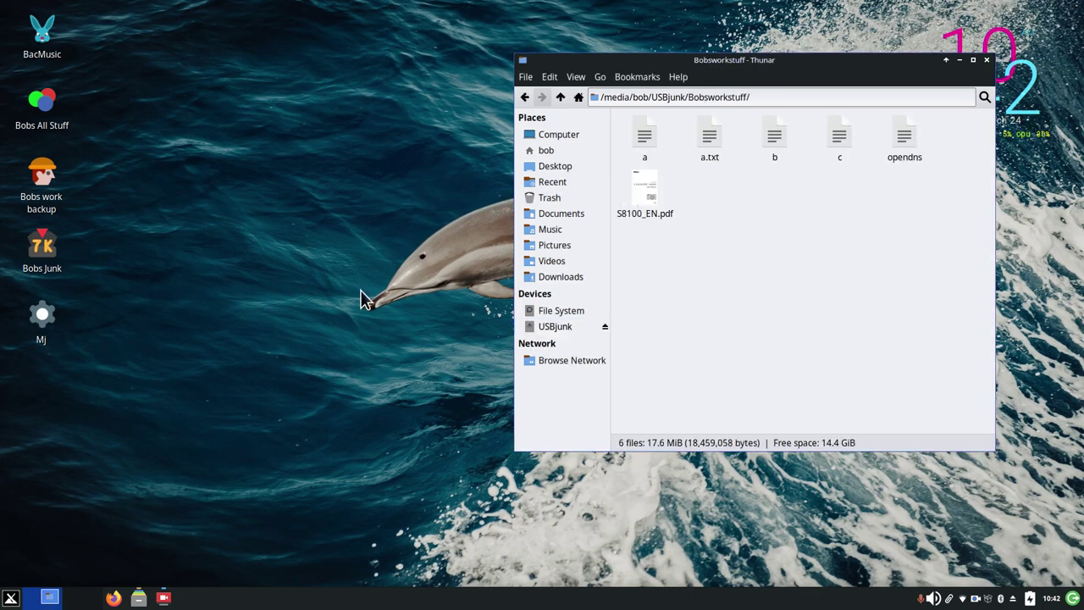
# Check in the properties of the mJ script in Documents/My Scripts whether it may run as a program
pyautogui.click(547, 150)
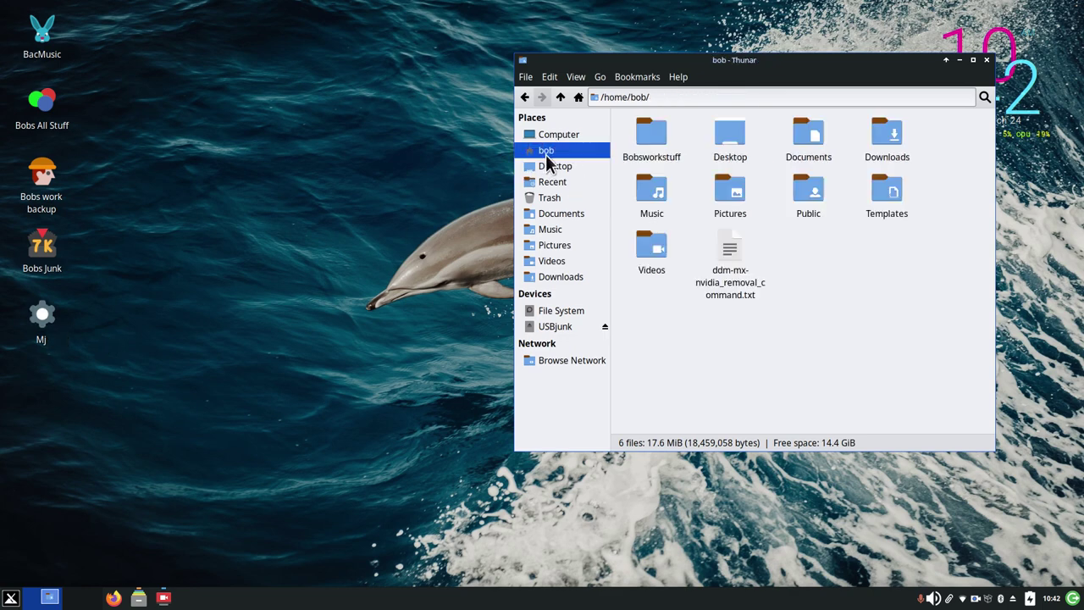
pyautogui.doubleClick(808, 137)
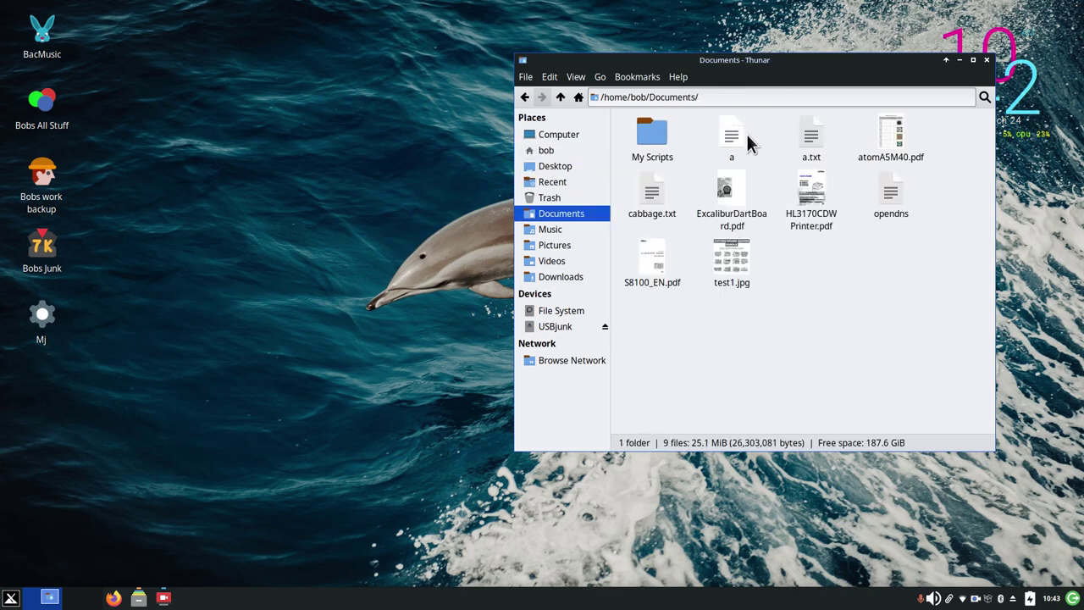
pyautogui.doubleClick(656, 132)
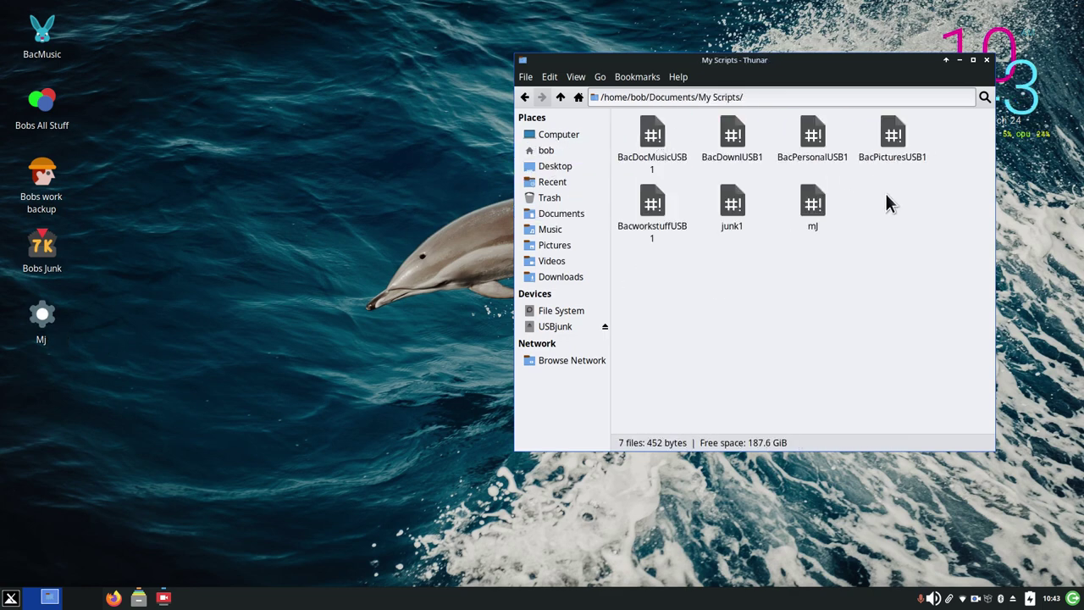
pyautogui.rightClick(811, 203)
pyautogui.click(869, 475)
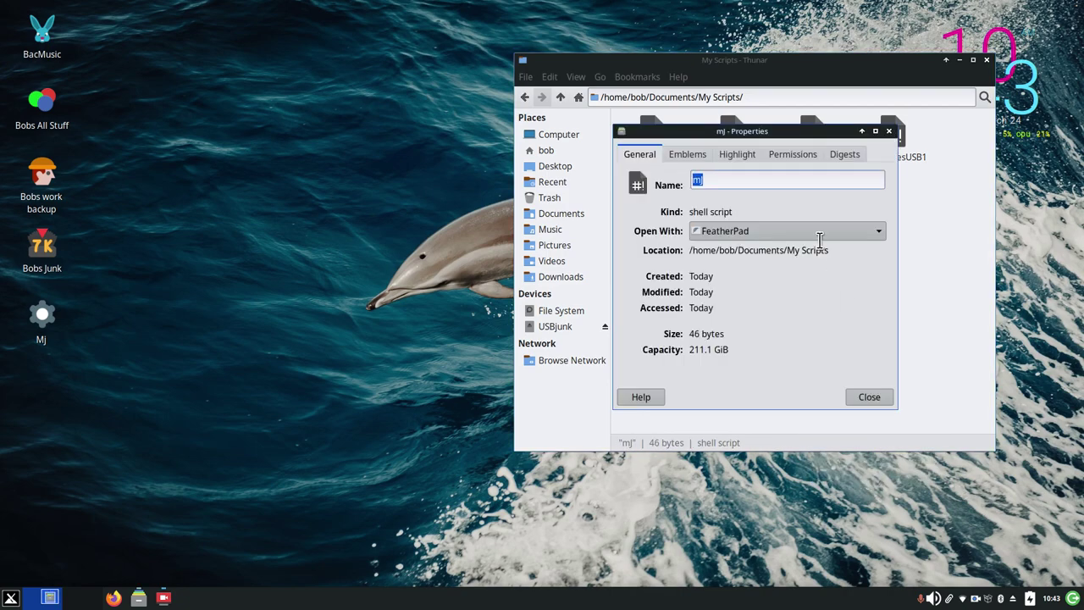
pyautogui.click(792, 156)
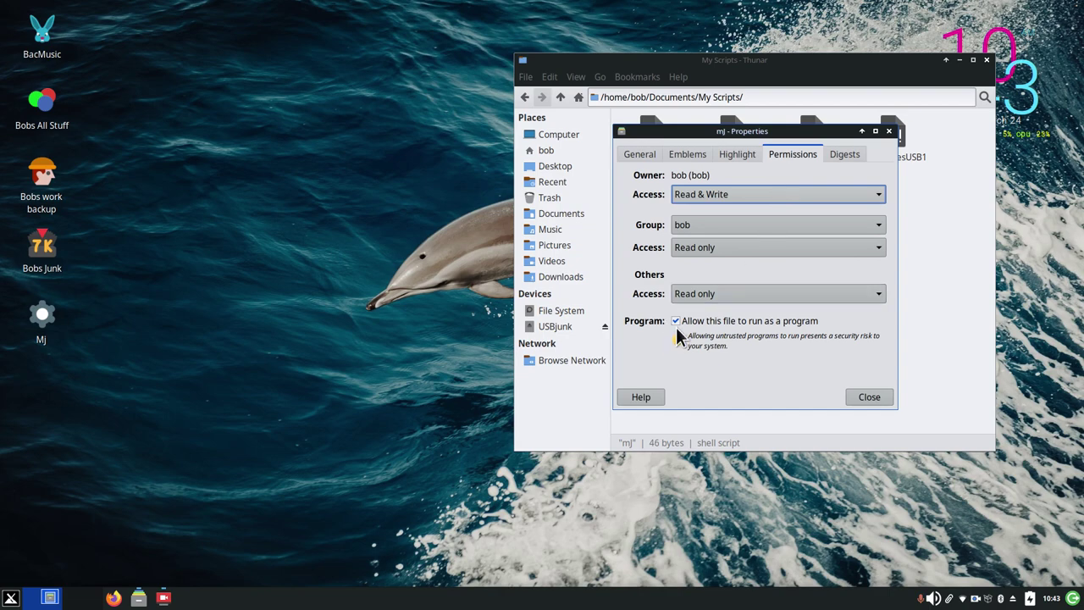
pyautogui.click(867, 395)
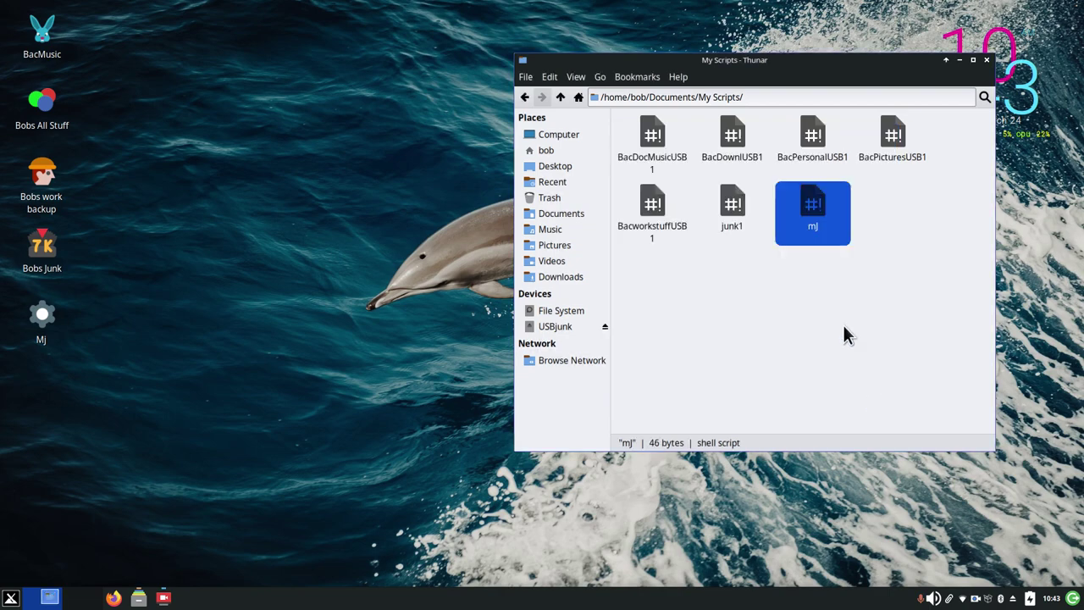
# Review the bash header line and the rsync -a option in the mJ script, and close the script
pyautogui.doubleClick(813, 213)
pyautogui.moveTo(310, 12); pyautogui.dragTo(837, 70)
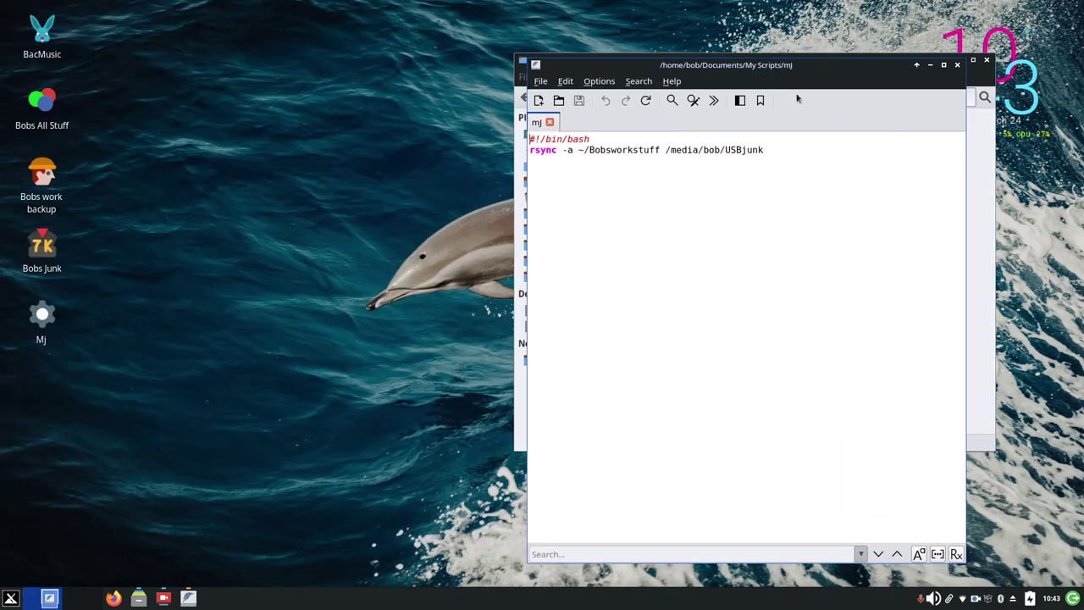
pyautogui.moveTo(610, 139); pyautogui.dragTo(518, 150)
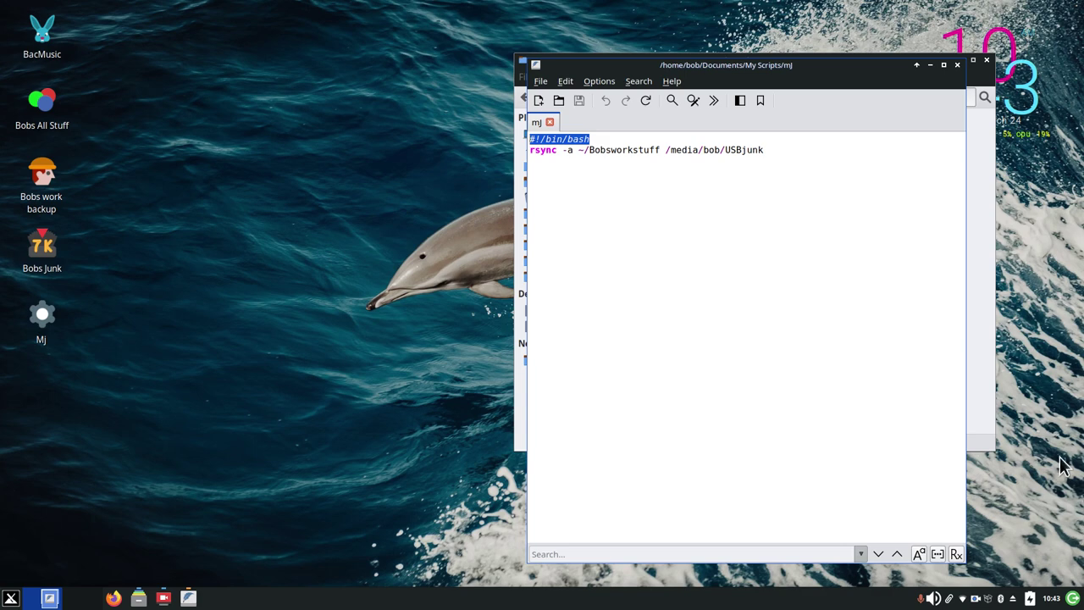
pyautogui.doubleClick(569, 150)
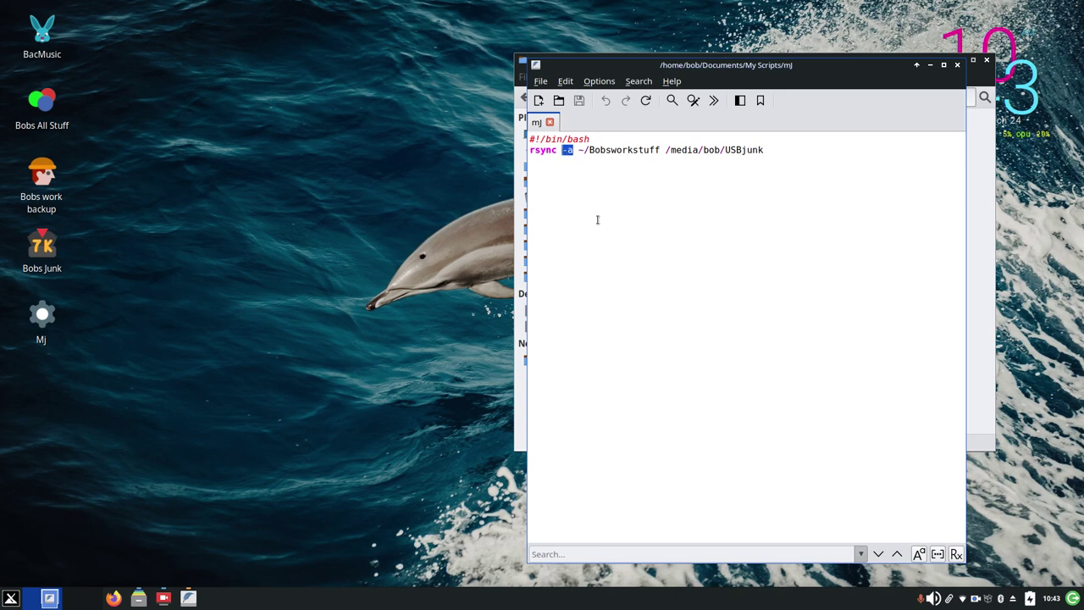
pyautogui.click(599, 173)
pyautogui.click(957, 65)
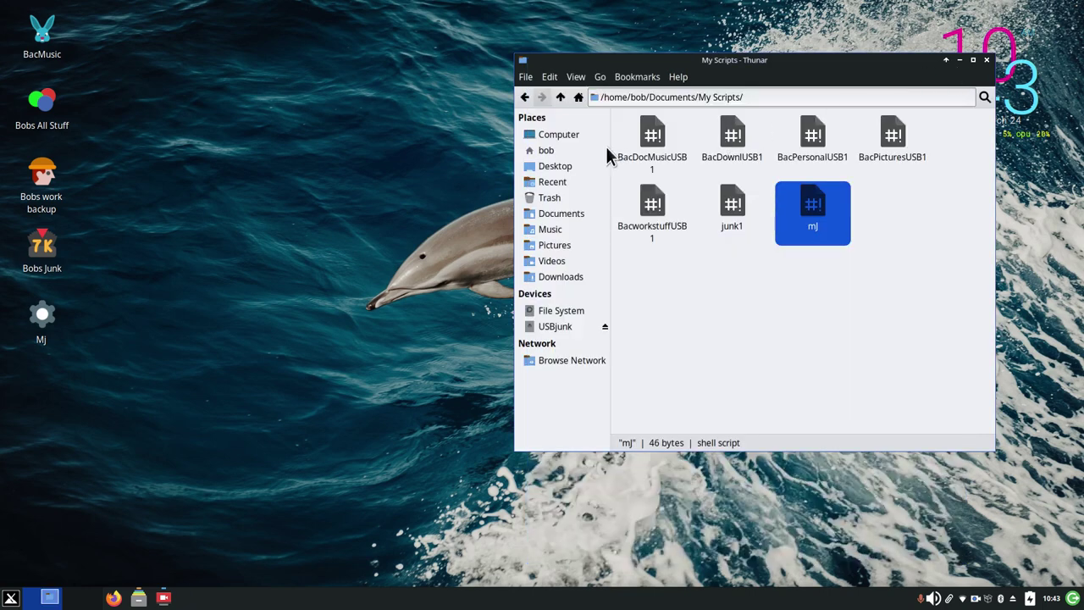
# Create a folder named "junk 123" inside Bobsworkstuff in the home folder
pyautogui.click(575, 150)
pyautogui.doubleClick(641, 136)
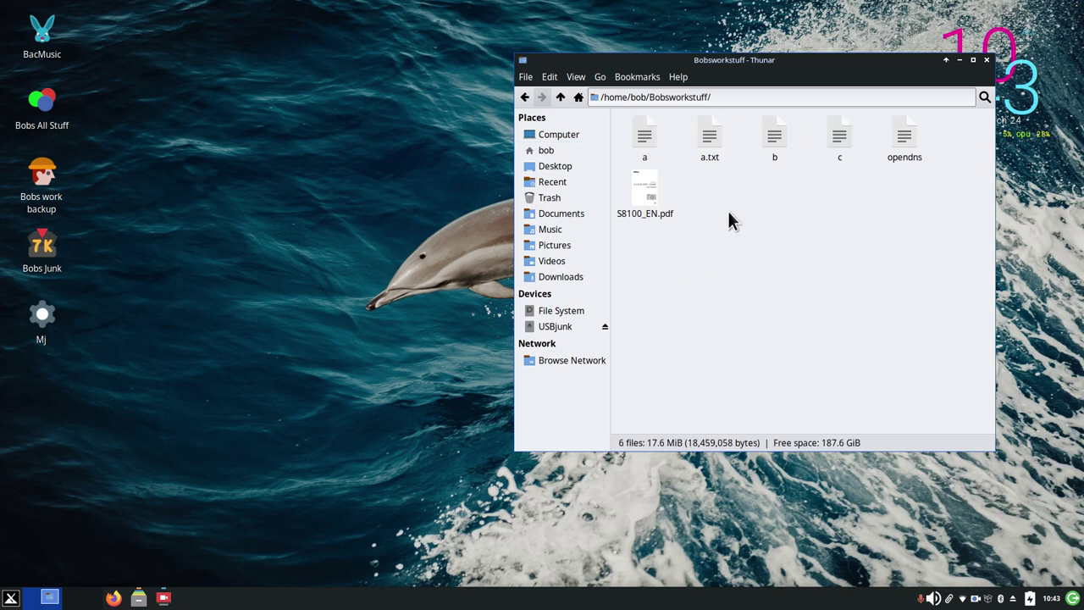
pyautogui.rightClick(730, 197)
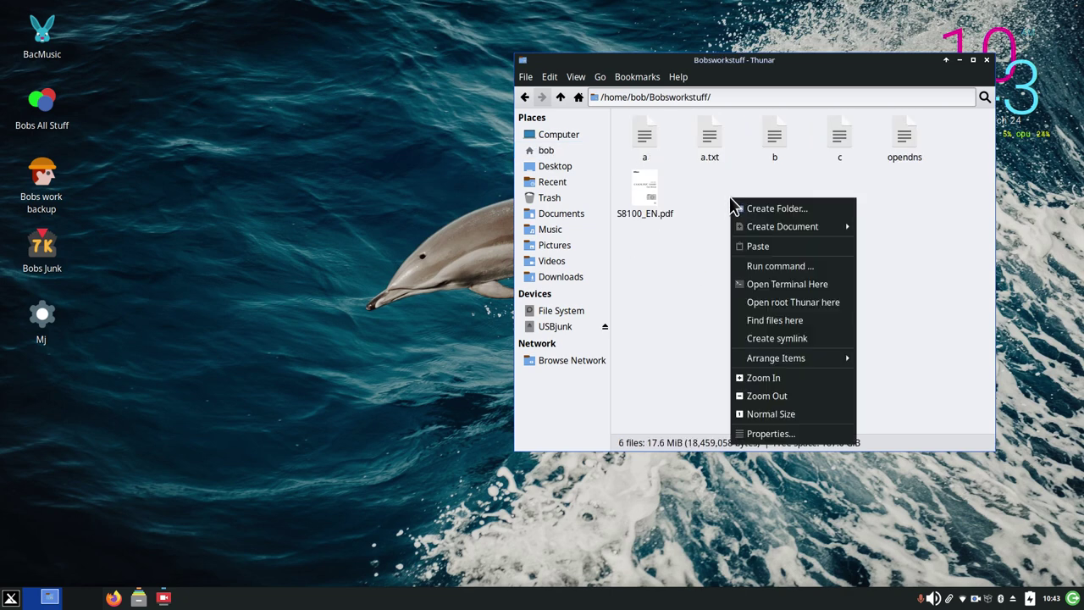
pyautogui.click(809, 211)
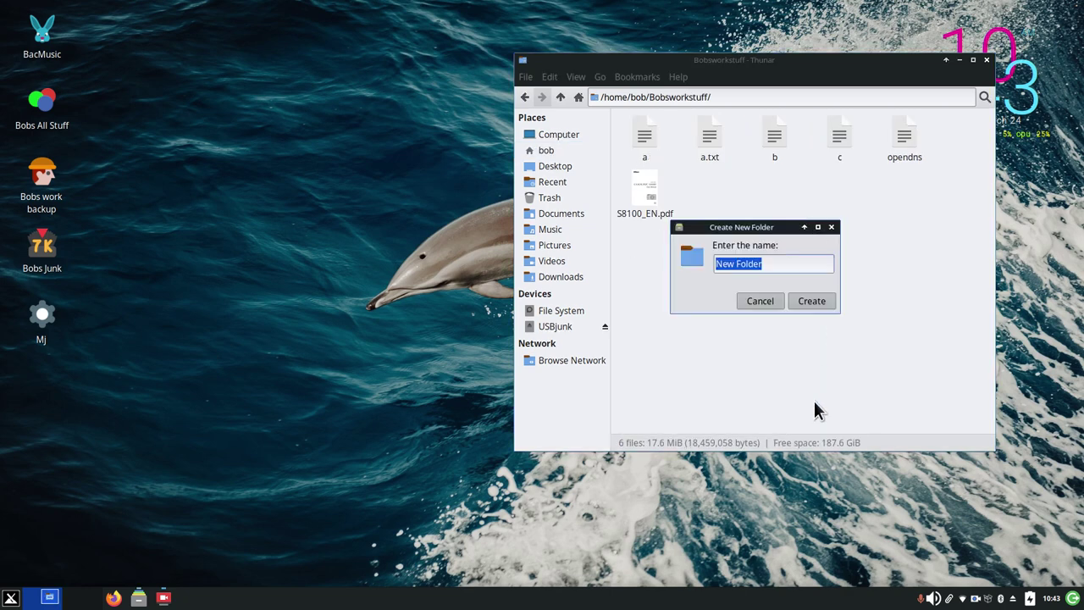
pyautogui.write('junk 123')
pyautogui.press('Return')
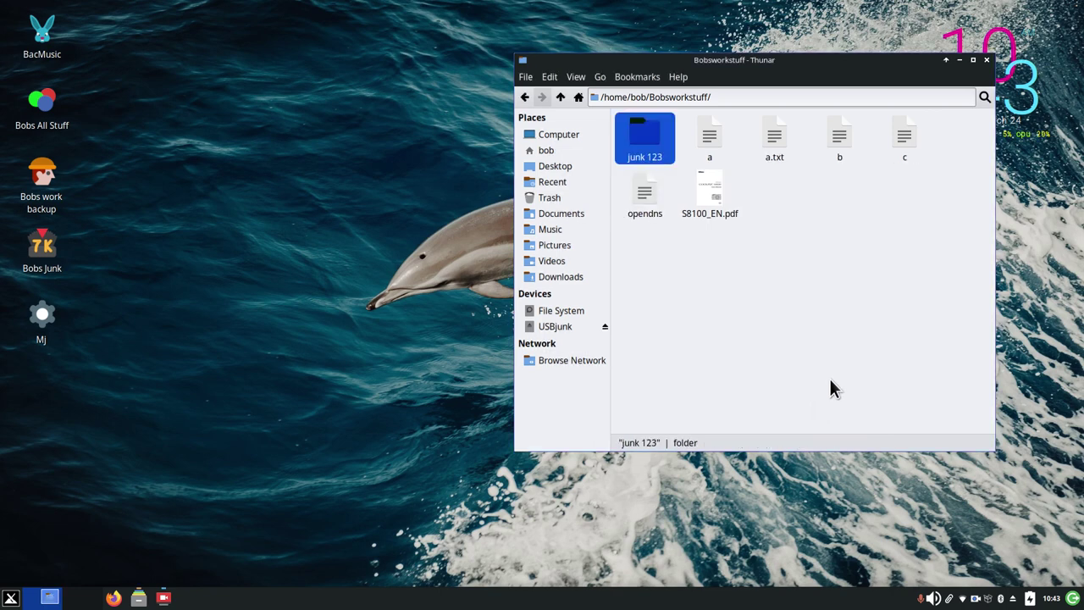
# Check the Bobsworkstuff folder on USBjunk before the backup, and run the Mj desktop launcher
pyautogui.click(559, 326)
pyautogui.doubleClick(652, 136)
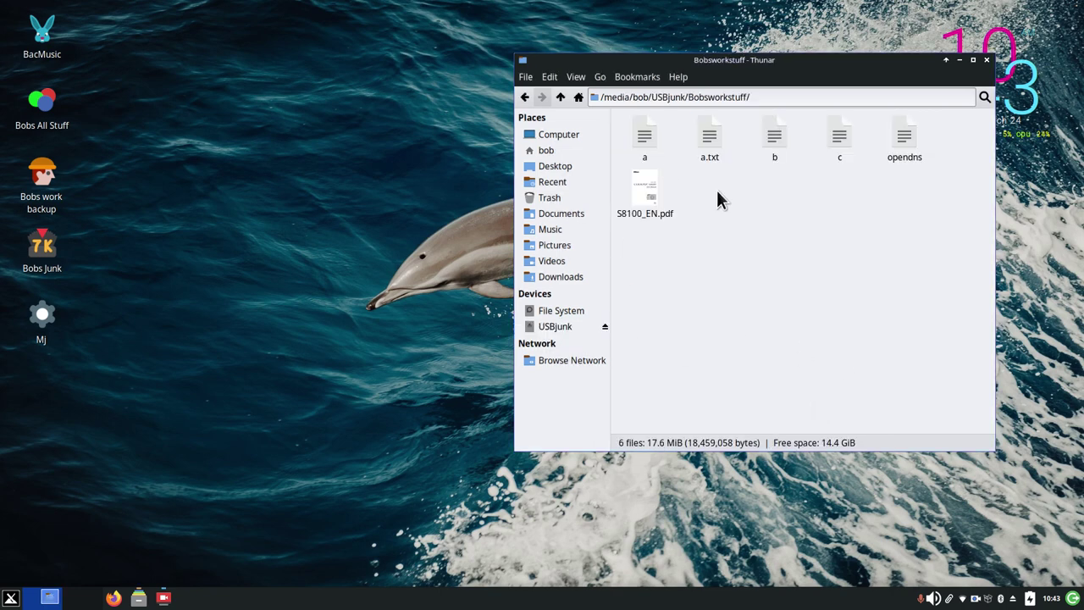
pyautogui.click(546, 150)
pyautogui.click(40, 320)
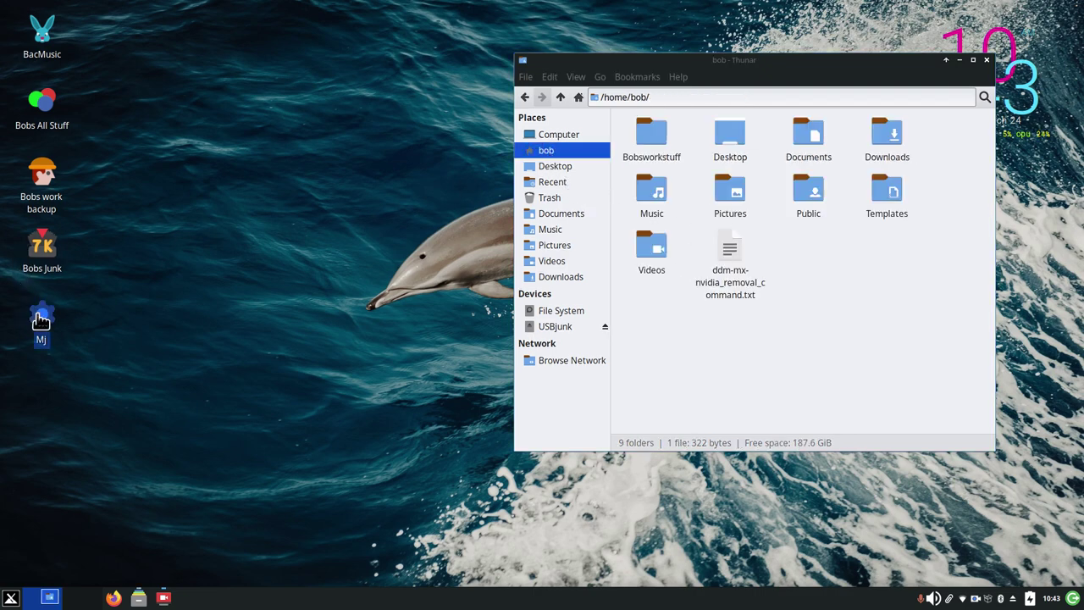
# Compare the Bobsworkstuff folder on USBjunk with the one in the home folder, and close the file manager
pyautogui.click(674, 320)
pyautogui.click(570, 327)
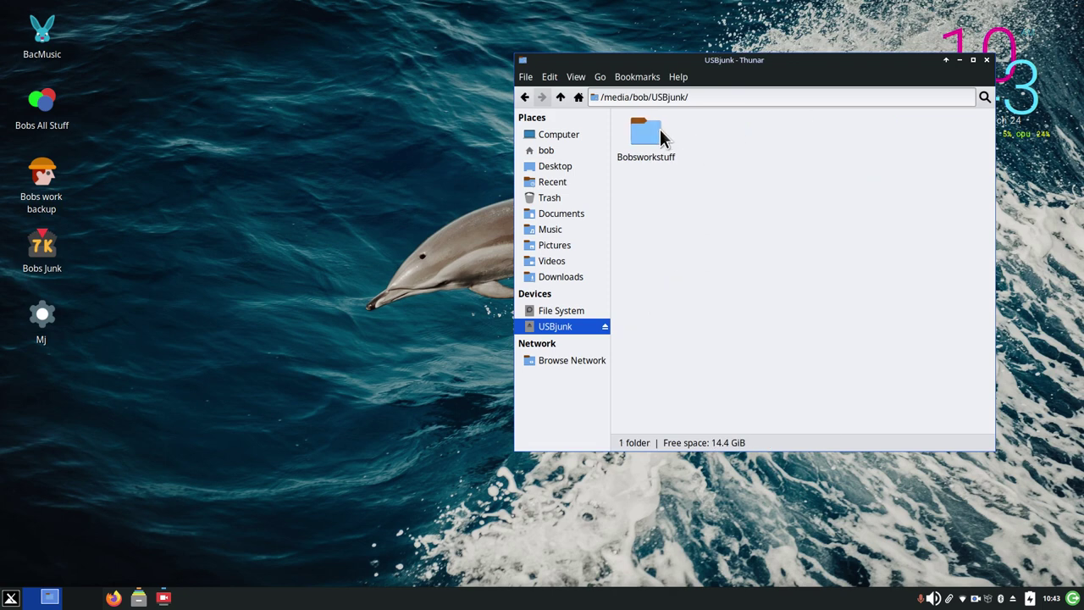
pyautogui.doubleClick(652, 137)
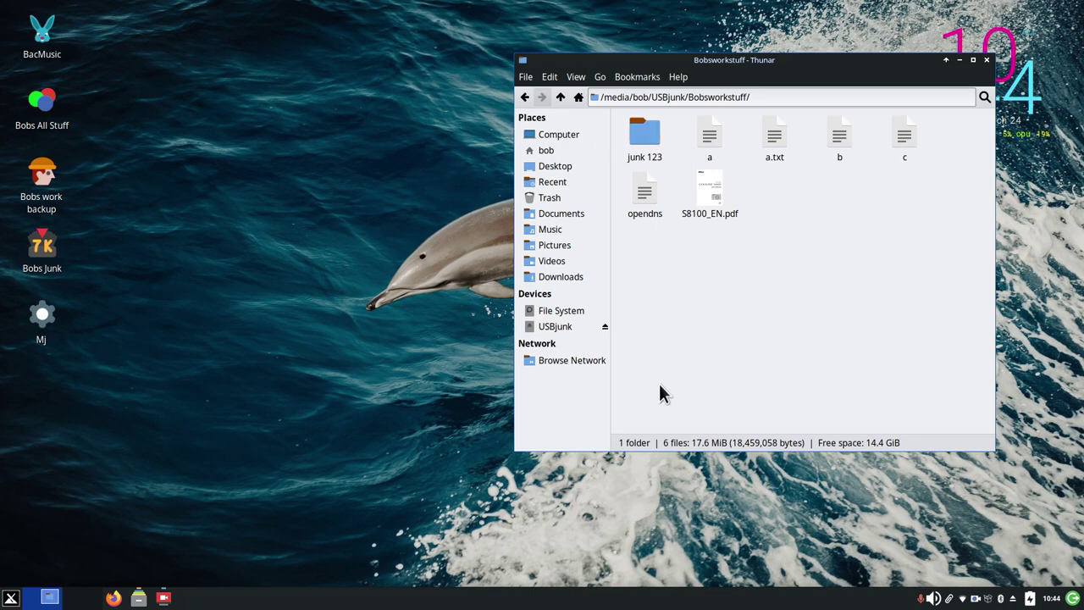
pyautogui.click(557, 151)
pyautogui.doubleClick(650, 135)
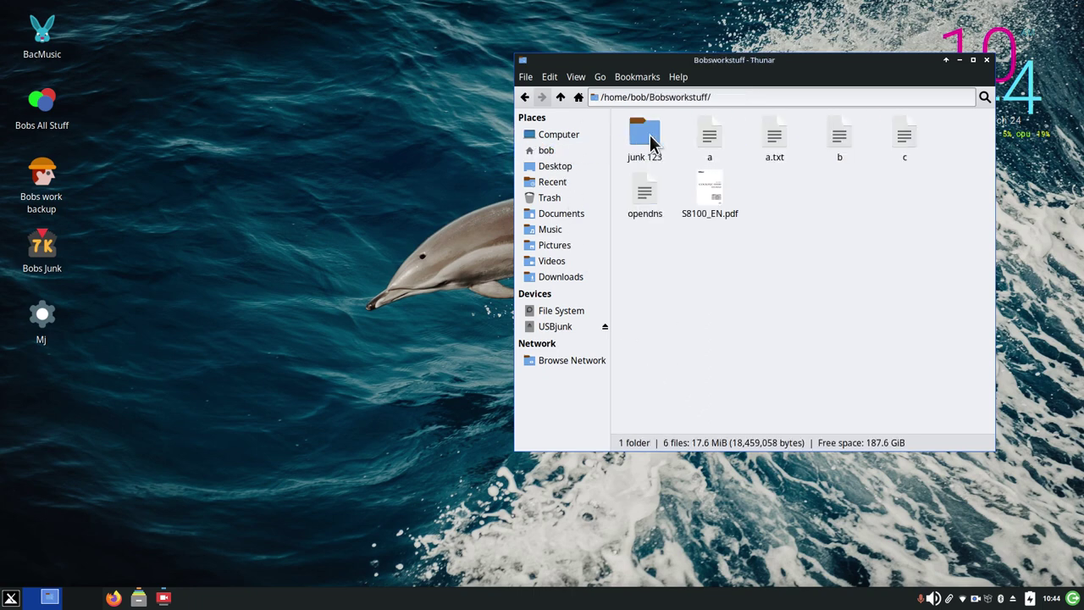
pyautogui.click(986, 59)
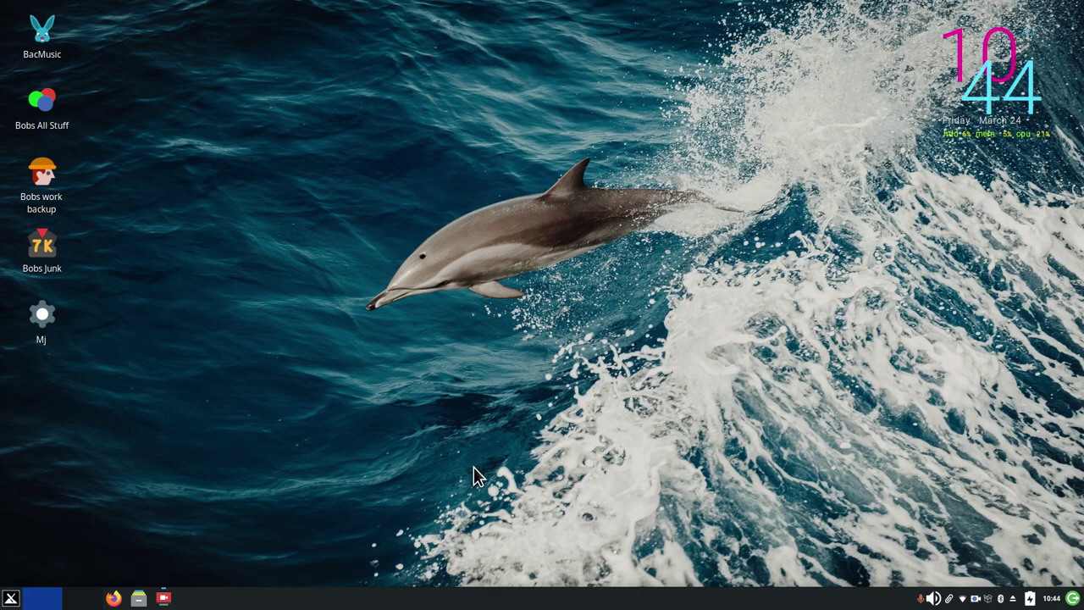